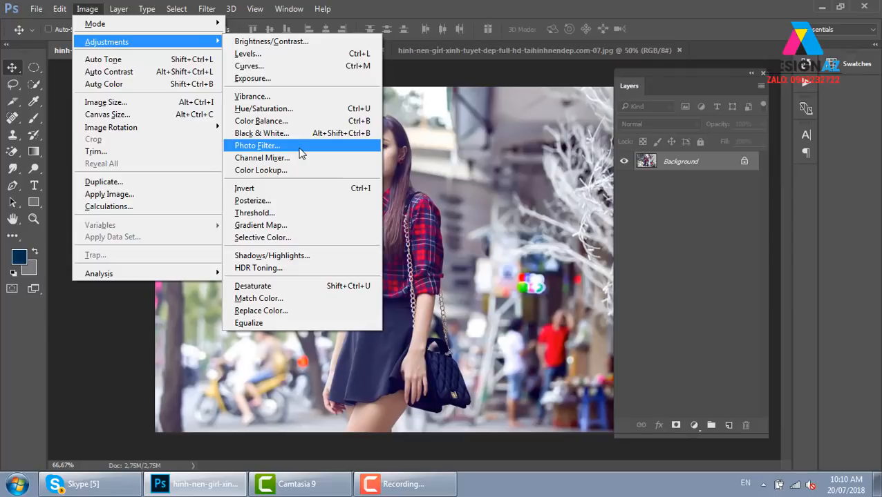
# Try the Photo Filter adjustment on the portrait using Warming Filter (85) at 86% density
pyautogui.click(300, 154)
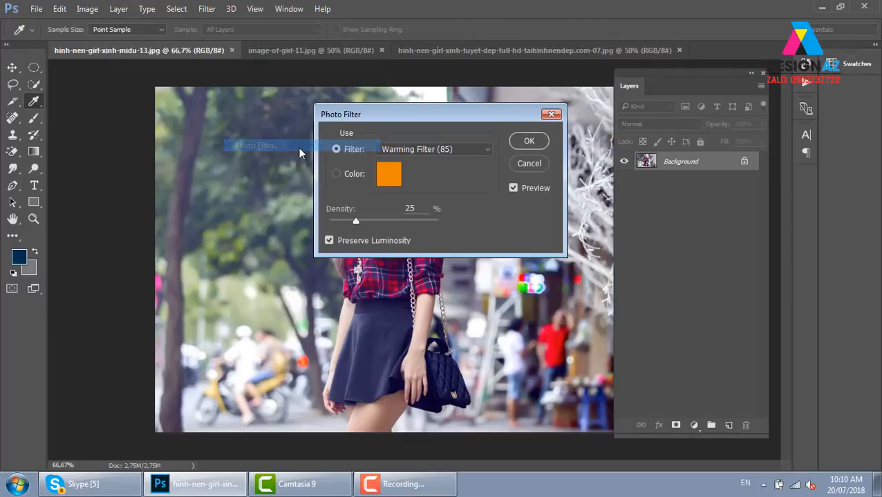
pyautogui.moveTo(476, 112); pyautogui.dragTo(508, 112)
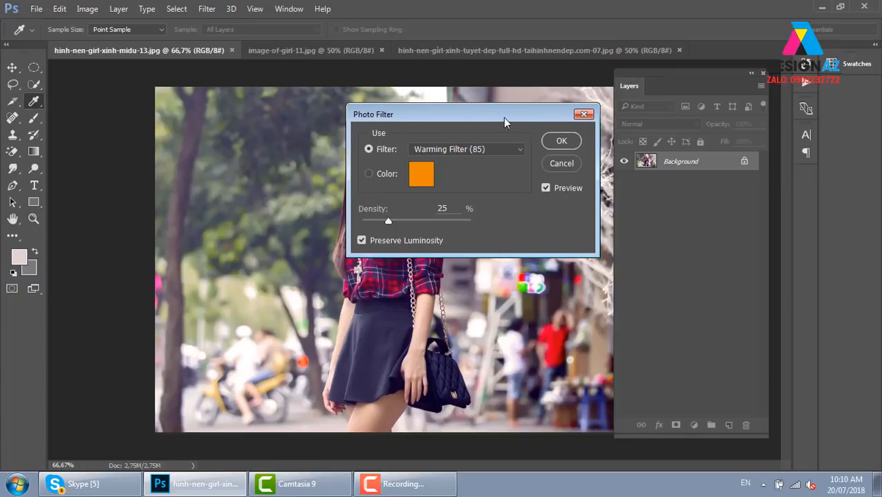
pyautogui.moveTo(491, 116); pyautogui.dragTo(683, 137)
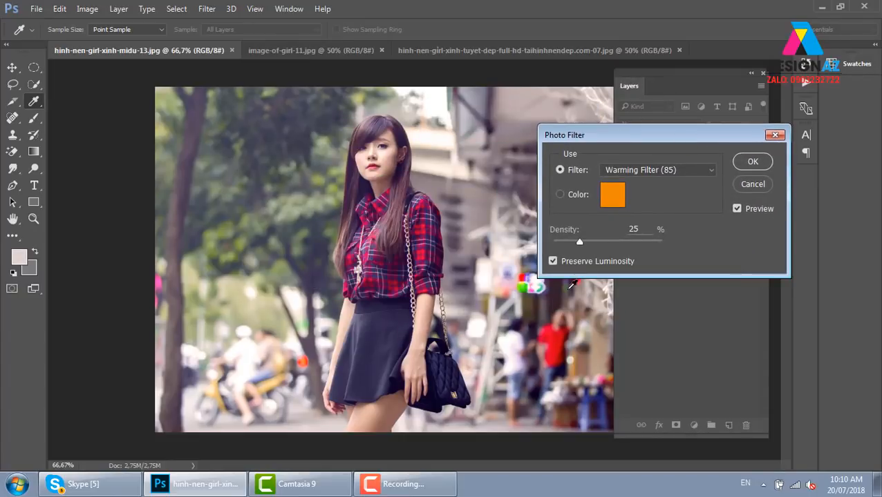
pyautogui.moveTo(580, 242); pyautogui.dragTo(616, 239)
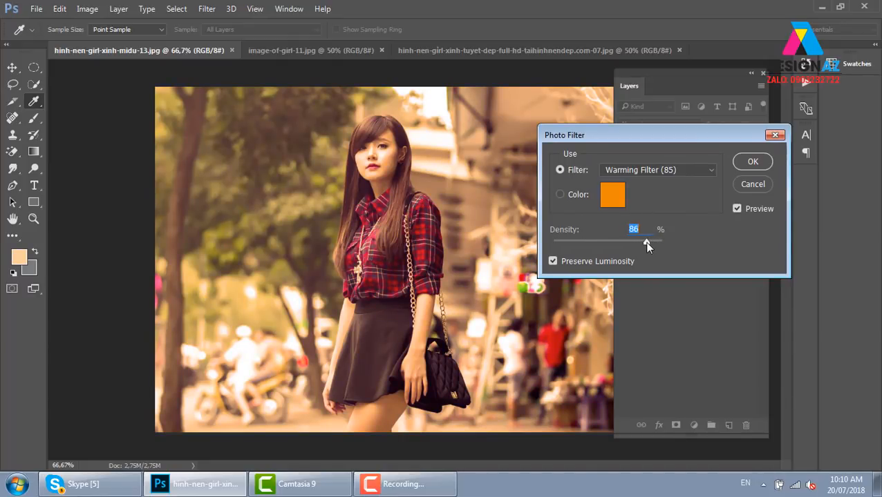
# Try a cyan photo filter color, #00e4ec, at 42% density and compare the photo with and without the preview
pyautogui.click(613, 201)
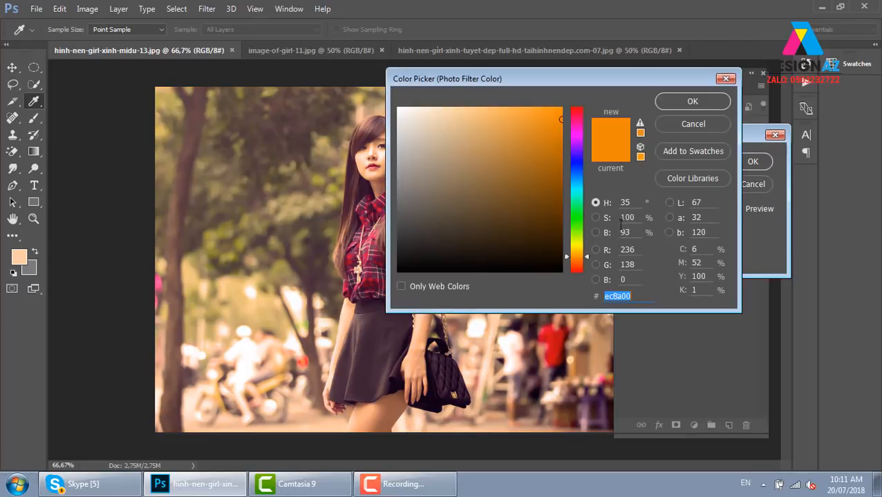
pyautogui.click(579, 191)
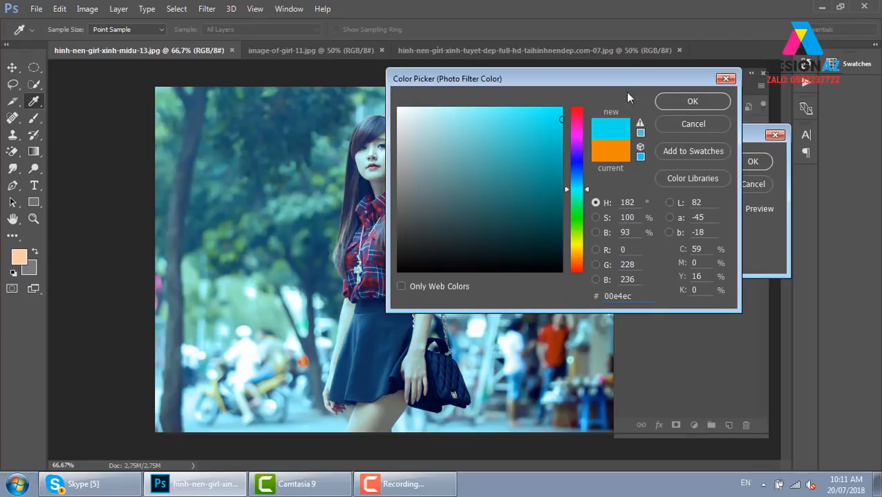
pyautogui.moveTo(603, 81); pyautogui.dragTo(655, 59)
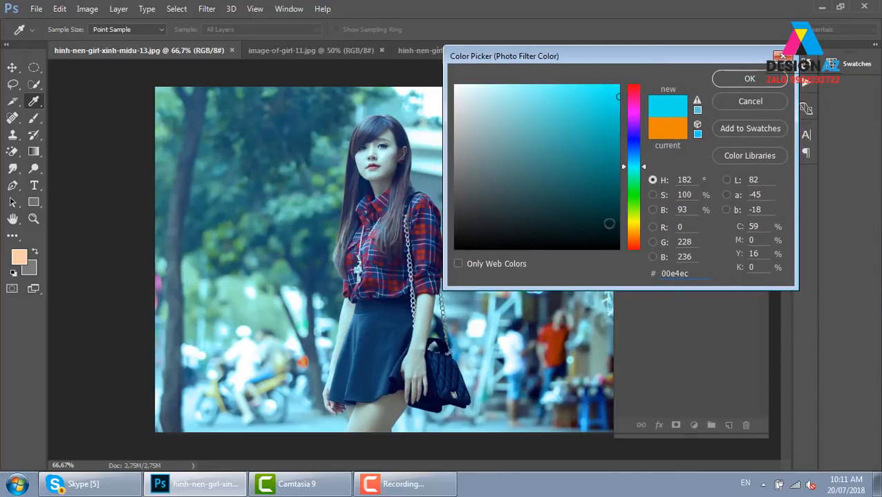
pyautogui.click(749, 80)
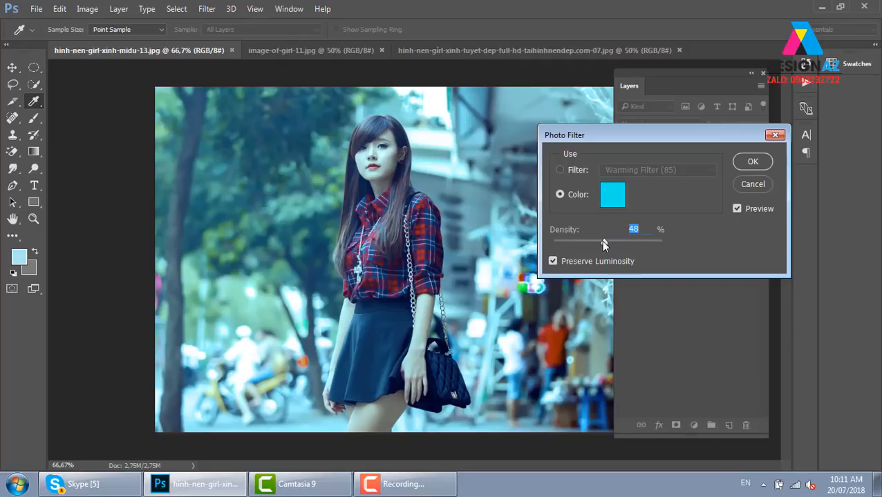
pyautogui.moveTo(604, 244); pyautogui.dragTo(598, 242)
pyautogui.click(738, 210)
pyautogui.click(737, 209)
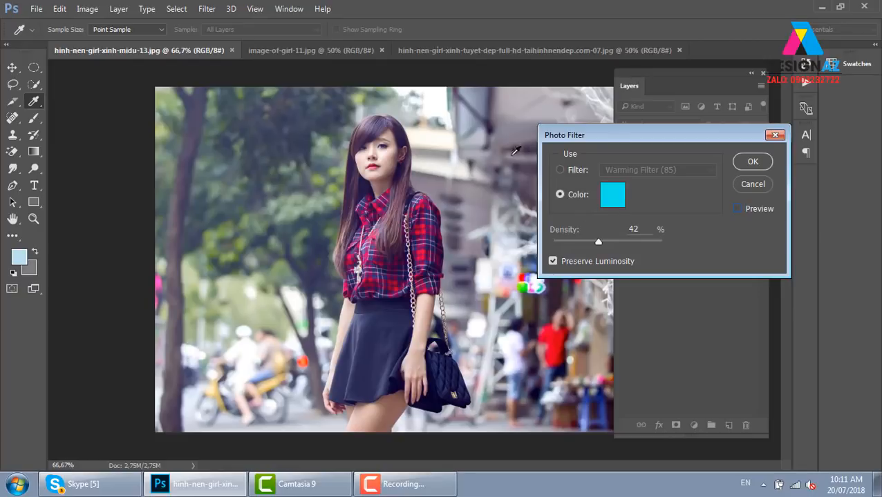
# Try a dark purple photo filter color, #5d2c53, at 77% density
pyautogui.moveTo(632, 141); pyautogui.dragTo(511, 117)
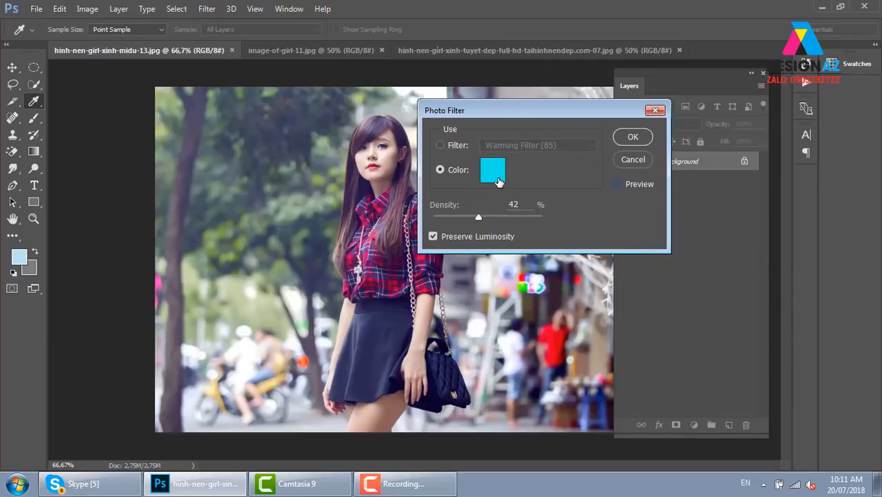
pyautogui.click(494, 176)
pyautogui.moveTo(630, 164); pyautogui.dragTo(630, 107)
pyautogui.moveTo(571, 141); pyautogui.dragTo(541, 189)
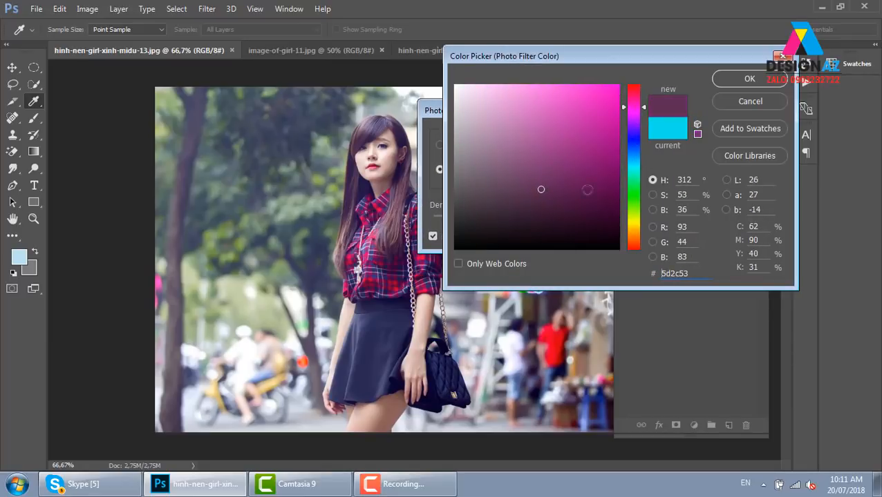
pyautogui.click(749, 79)
pyautogui.moveTo(463, 218); pyautogui.dragTo(518, 221)
# Preview the purple filter without and with Preserve Luminosity, and raise its density to 100%
pyautogui.click(433, 236)
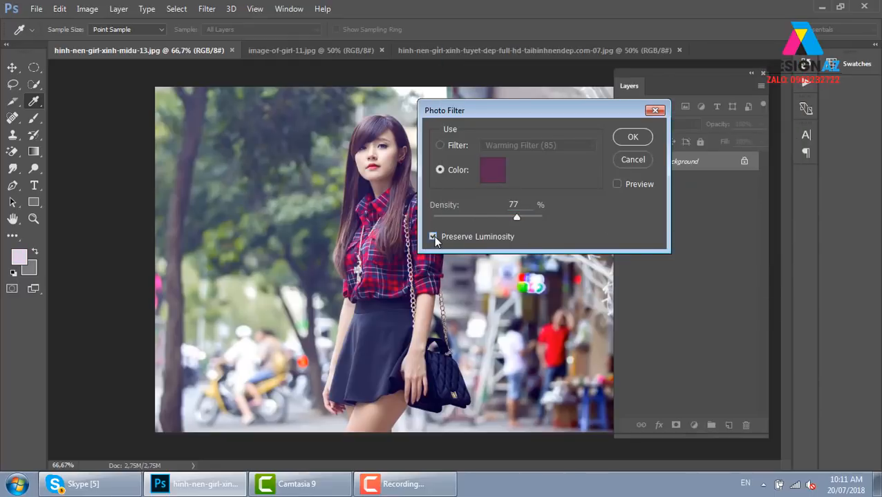
pyautogui.click(616, 185)
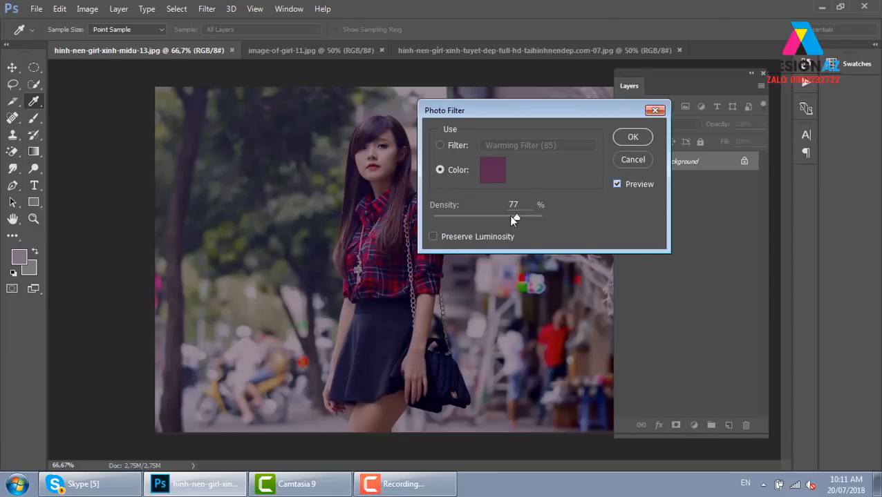
pyautogui.click(433, 236)
pyautogui.moveTo(517, 220); pyautogui.dragTo(445, 220)
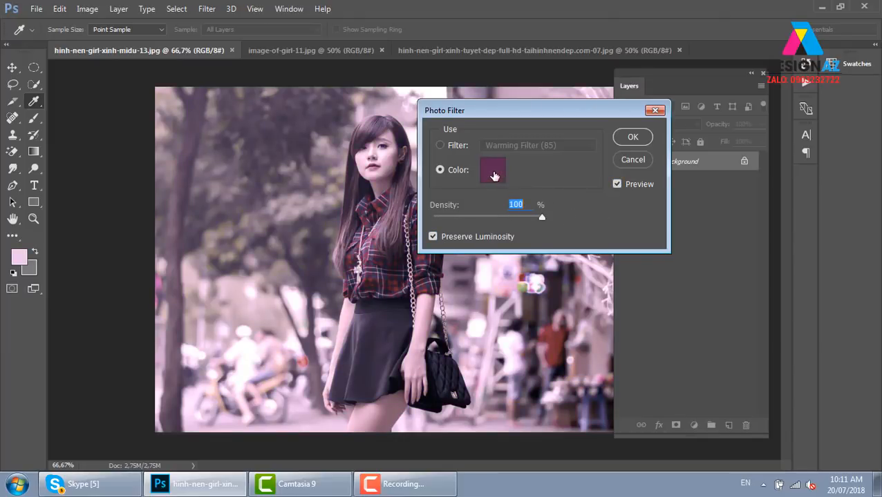
# Try other filter colors such as yellow-green #c2ec00 and orange #ea5300, and close the Photo Filter without applying it
pyautogui.moveTo(565, 116); pyautogui.dragTo(639, 106)
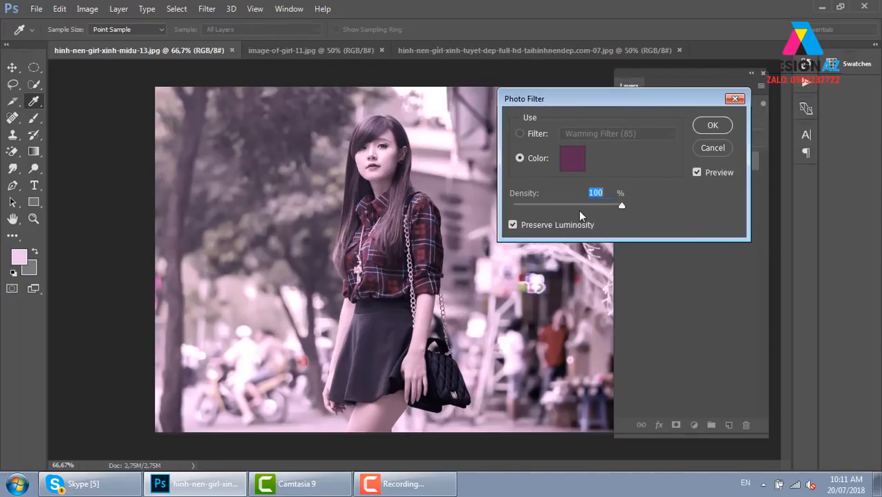
pyautogui.click(572, 160)
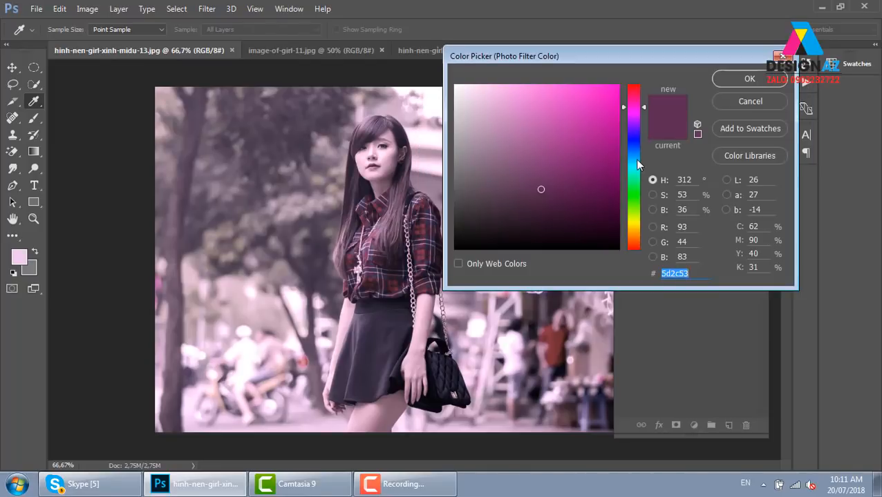
pyautogui.moveTo(634, 158)
pyautogui.mouseDown()
pyautogui.moveTo(594, 128)
pyautogui.moveTo(620, 97)
pyautogui.mouseUp()
pyautogui.click(618, 124)
pyautogui.click(633, 218)
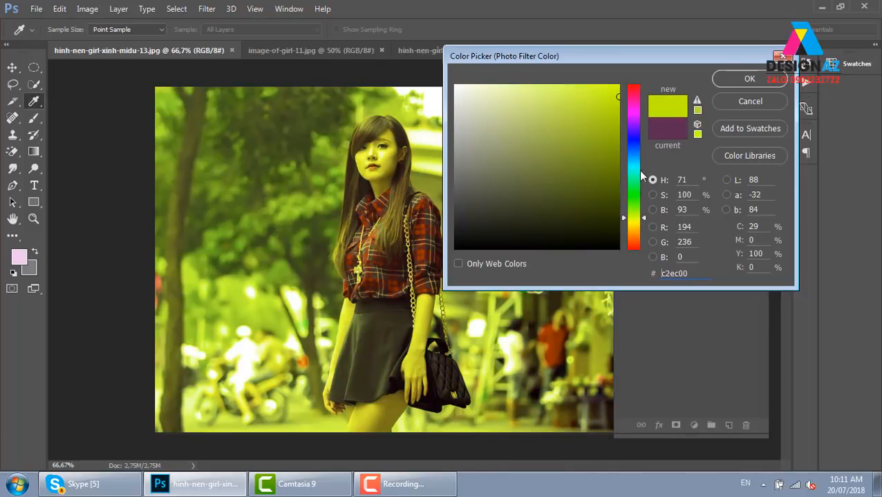
pyautogui.click(633, 241)
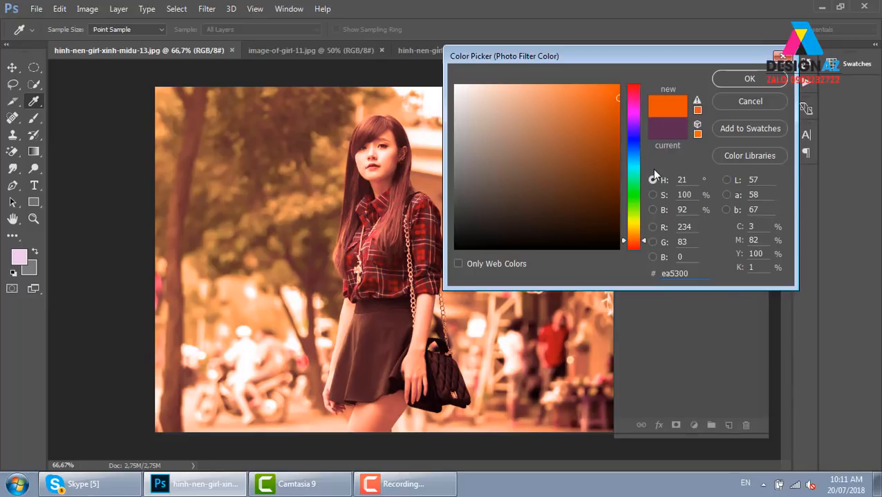
pyautogui.click(759, 107)
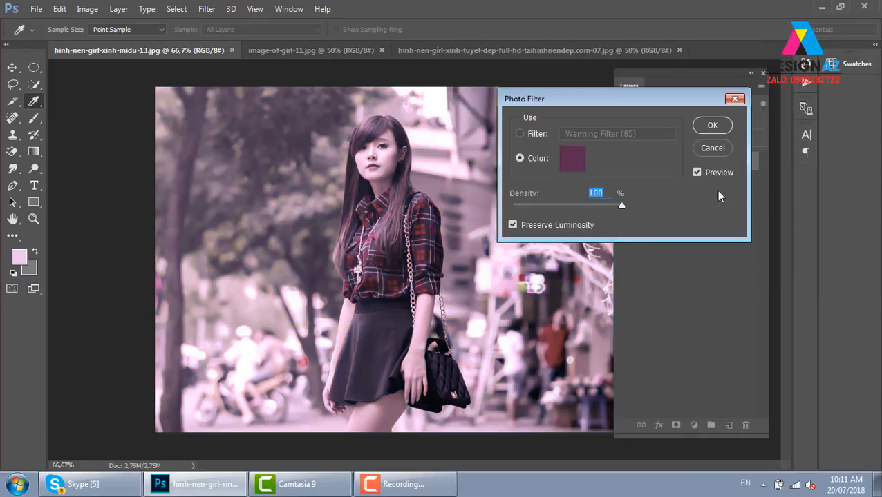
pyautogui.click(737, 101)
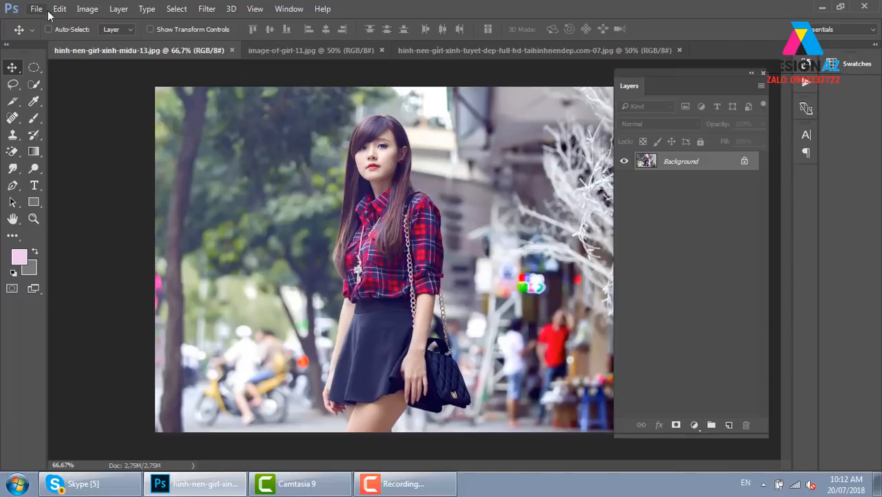
pyautogui.click(80, 9)
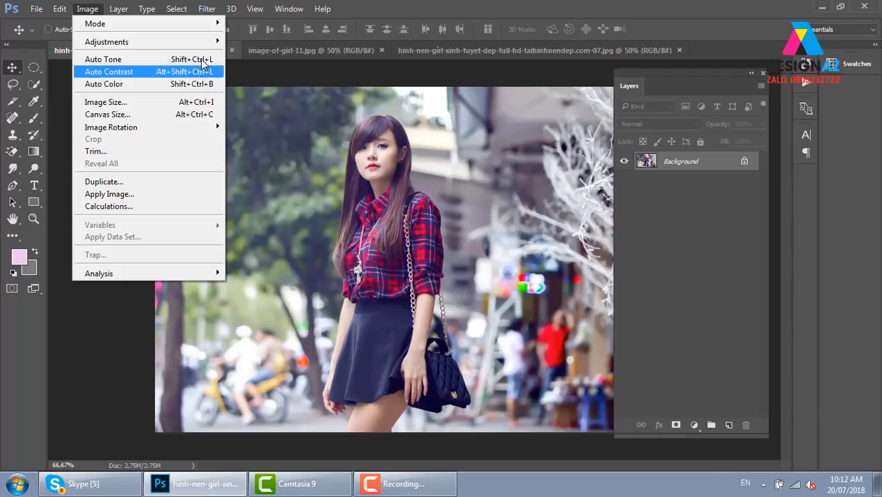
pyautogui.moveTo(199, 43)
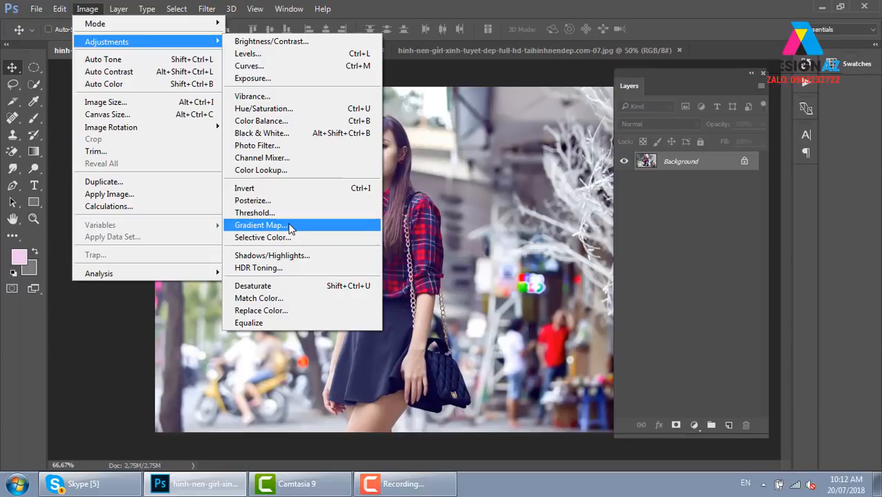
pyautogui.click(118, 380)
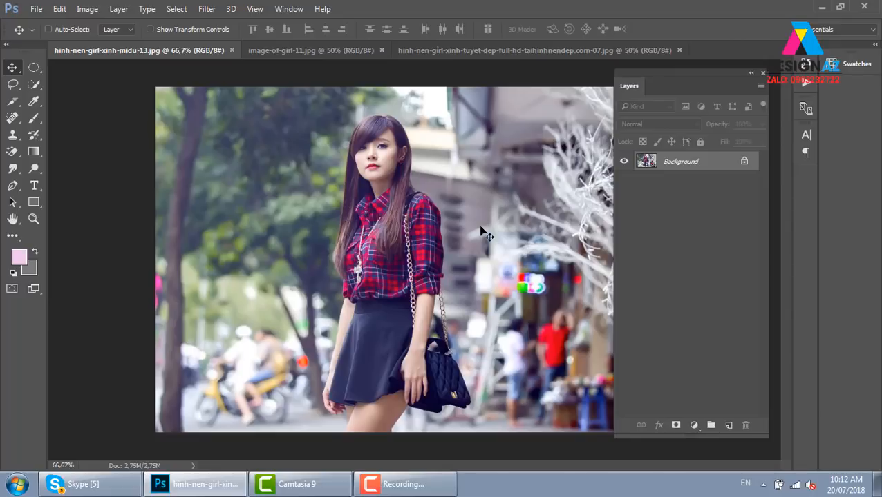
# Add a new layer above the photo and fill it with a diagonal Violet, Orange linear gradient, orange in the upper-left corner
pyautogui.hotkey('ctrl', '-')
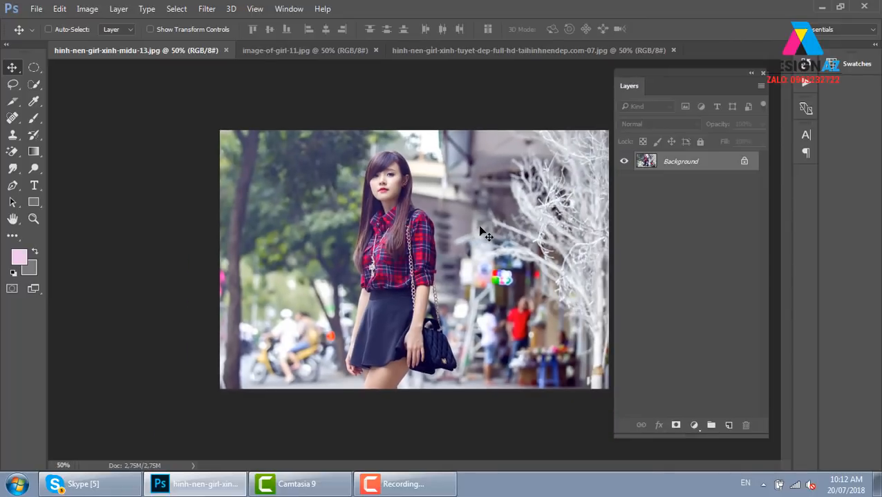
pyautogui.click(729, 426)
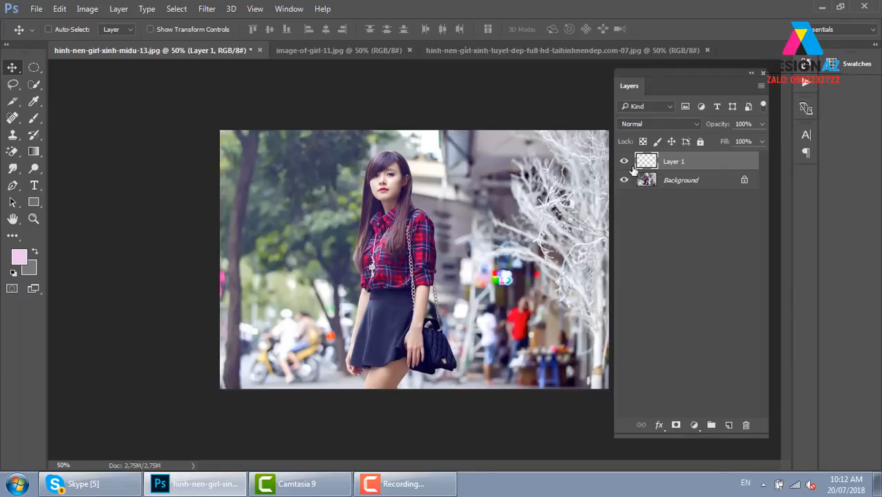
pyautogui.press('g')
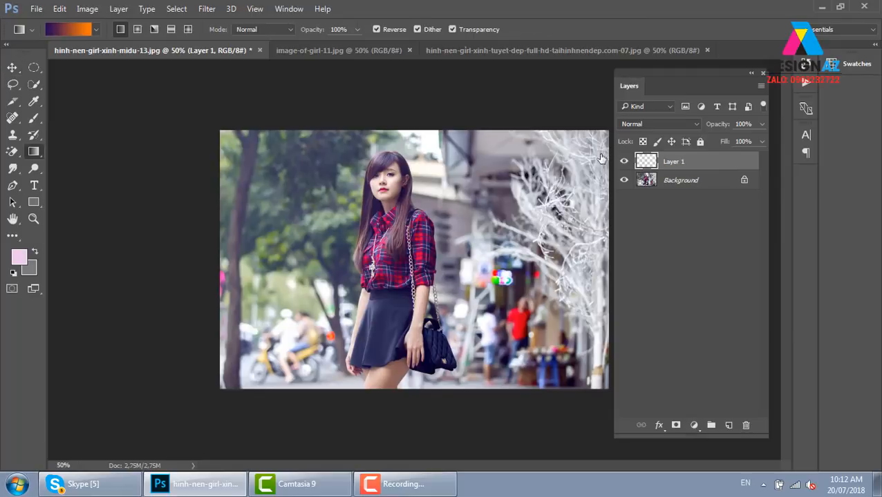
pyautogui.click(70, 31)
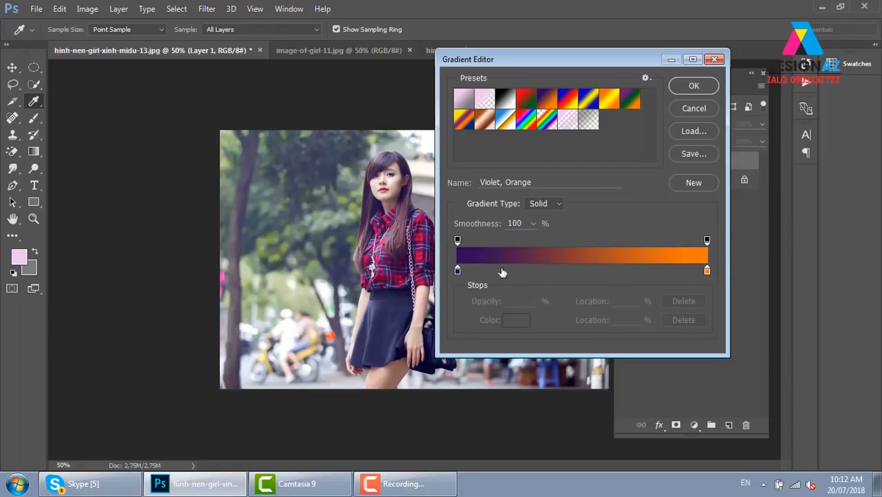
pyautogui.click(695, 89)
pyautogui.moveTo(250, 155); pyautogui.dragTo(512, 363)
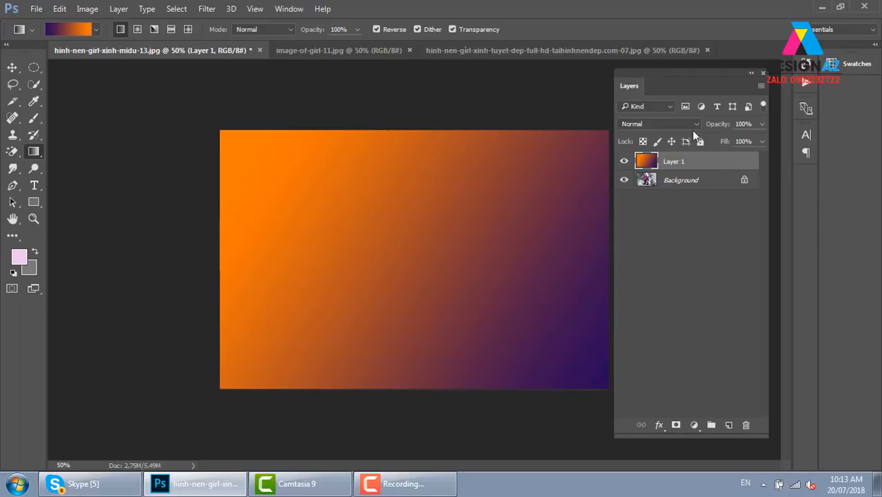
# Set the gradient layer's blend mode to Soft Light and toggle its visibility to compare before and after
pyautogui.click(675, 124)
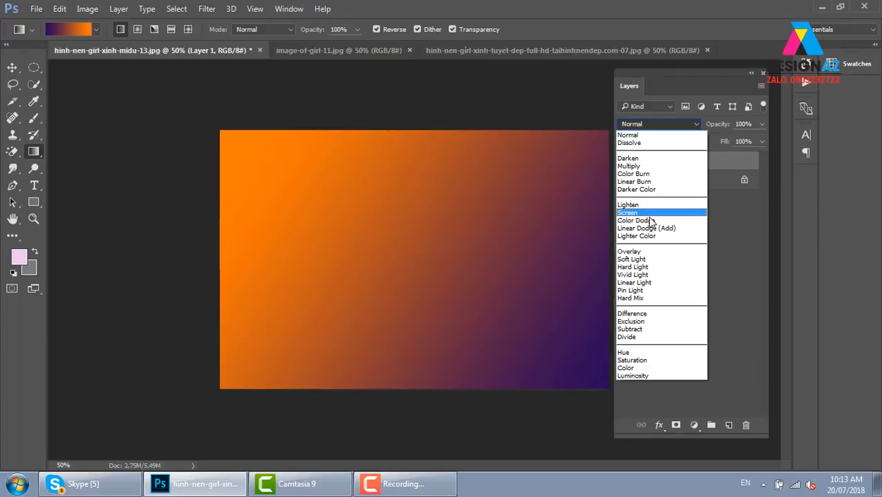
pyautogui.click(655, 260)
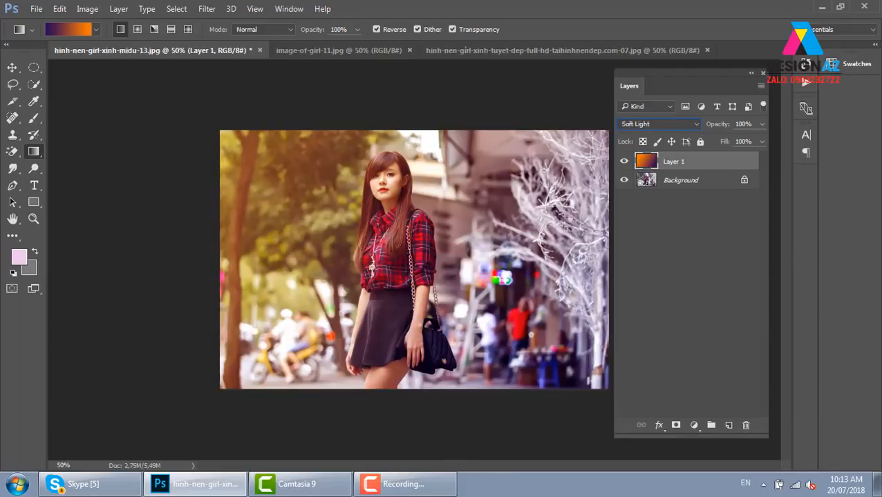
pyautogui.click(624, 162)
pyautogui.click(624, 162)
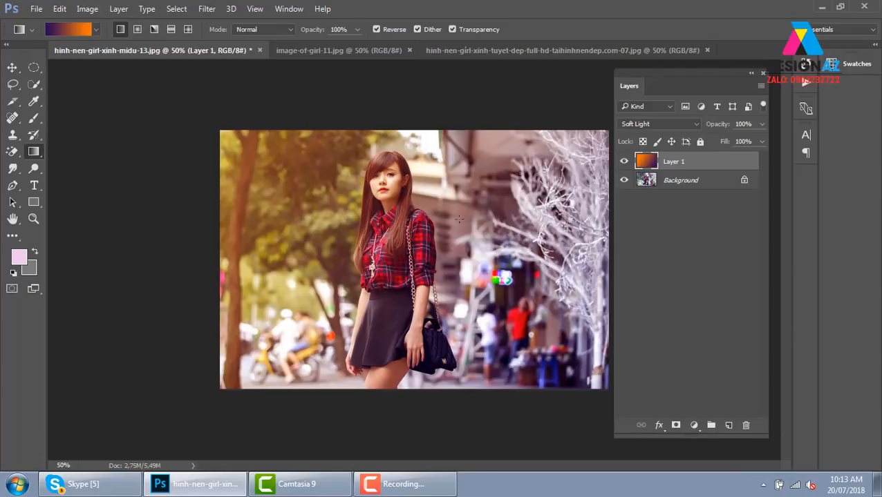
pyautogui.click(624, 161)
pyautogui.click(624, 161)
# Add another new layer and set up a gradient from the black-to-white preset, recoloring its white end stop to yellow
pyautogui.click(728, 425)
pyautogui.click(69, 29)
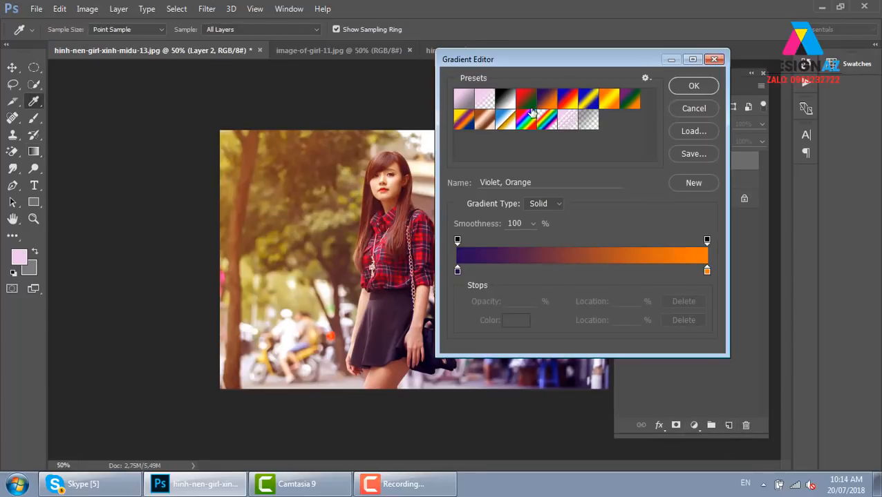
pyautogui.click(503, 103)
pyautogui.click(705, 270)
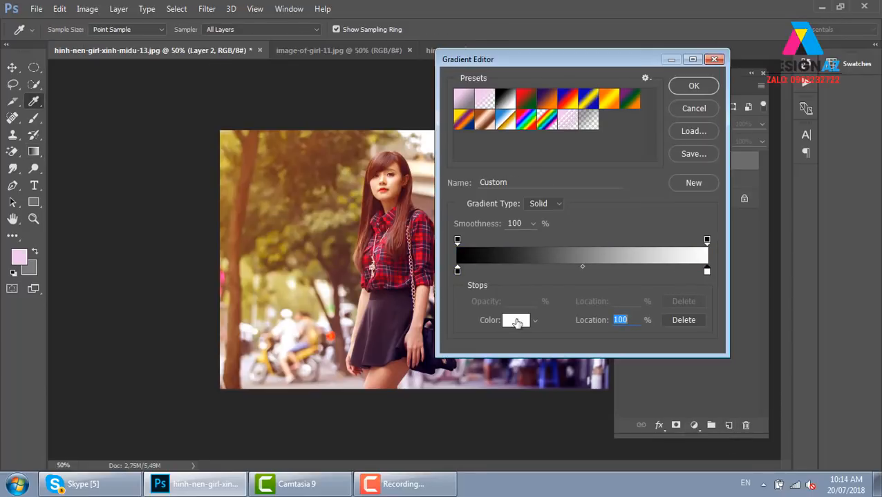
pyautogui.click(523, 320)
pyautogui.click(632, 224)
pyautogui.moveTo(588, 136); pyautogui.dragTo(677, 73)
pyautogui.click(749, 79)
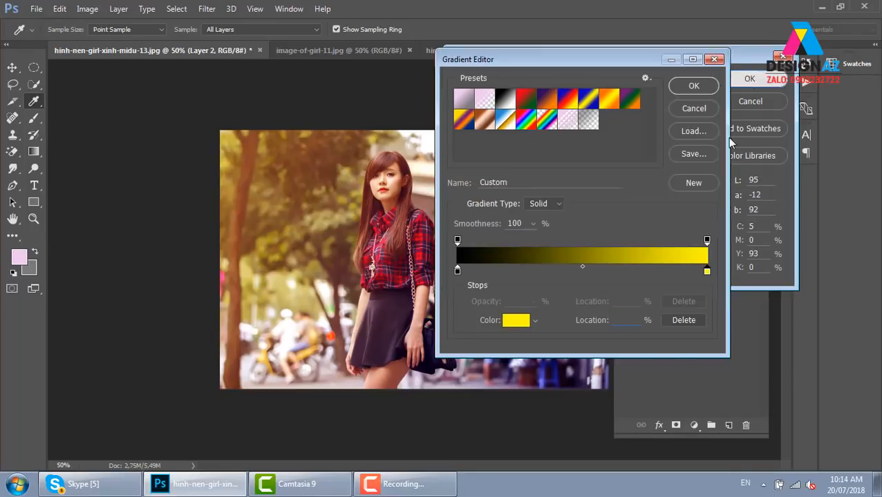
# Recolor the gradient's black end stop to dark brown and draw it radially on Layer 2, with the yellow center in the upper-left area
pyautogui.click(459, 272)
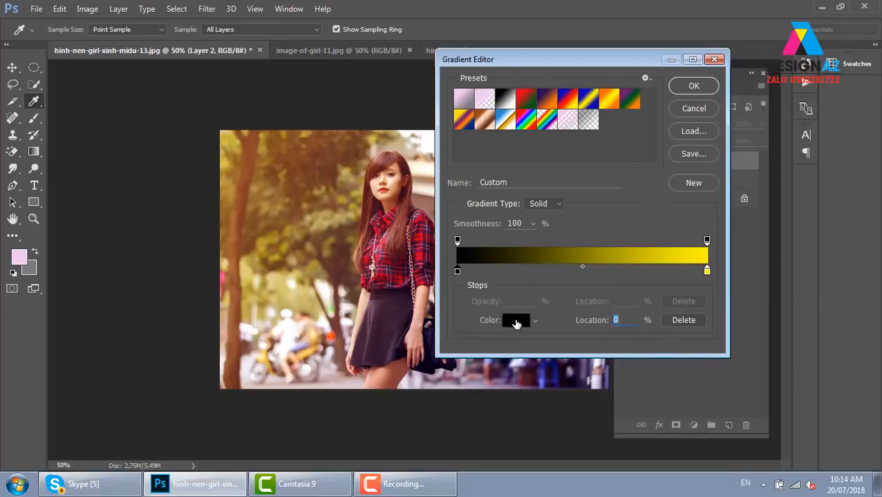
pyautogui.click(516, 321)
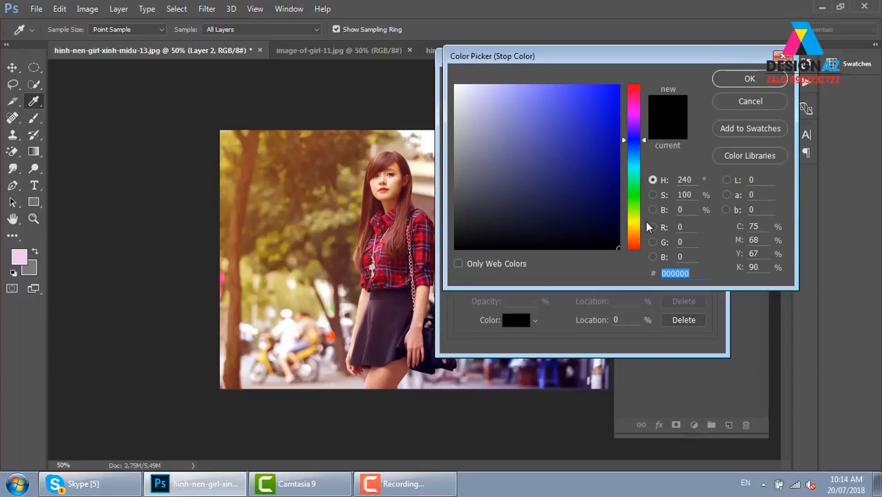
pyautogui.click(635, 242)
pyautogui.click(614, 196)
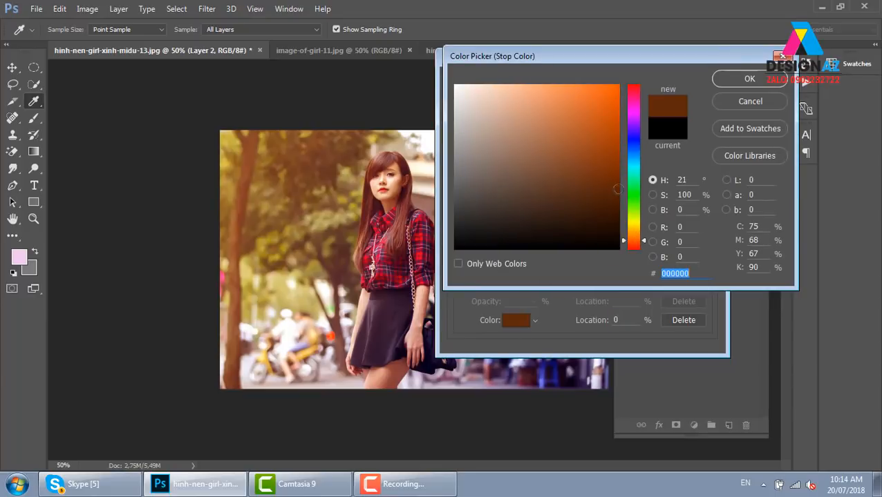
pyautogui.click(750, 79)
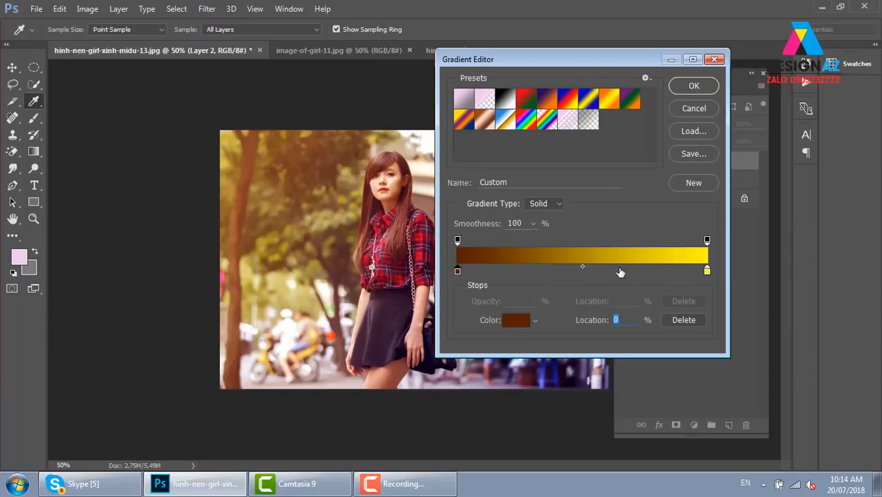
pyautogui.click(694, 89)
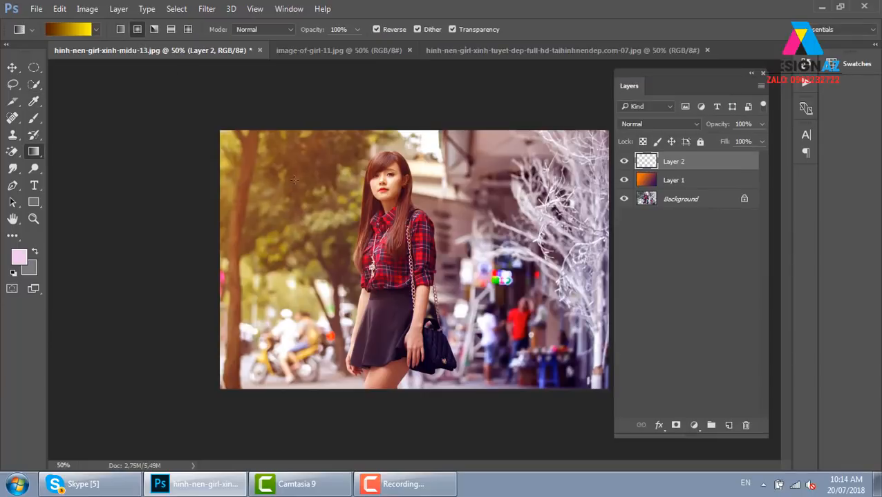
pyautogui.moveTo(266, 159); pyautogui.dragTo(365, 254)
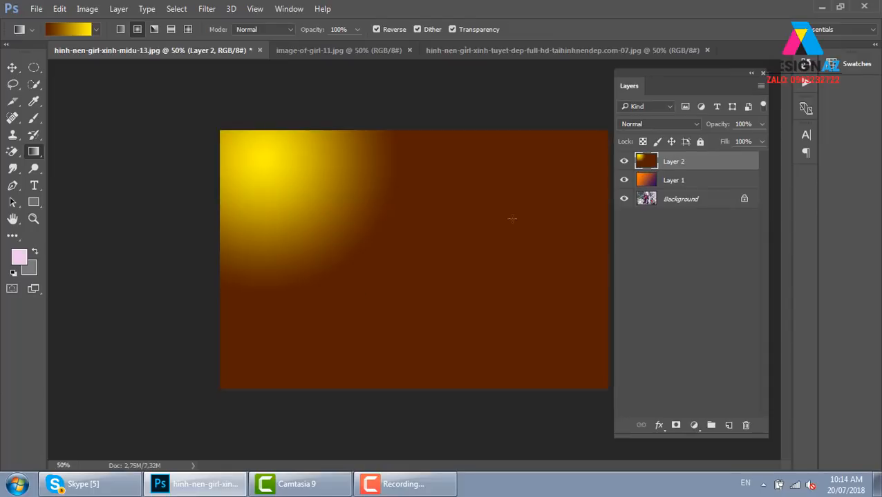
# Set Layer 2's blend mode to Overlay and reduce its Fill to 51%
pyautogui.click(671, 123)
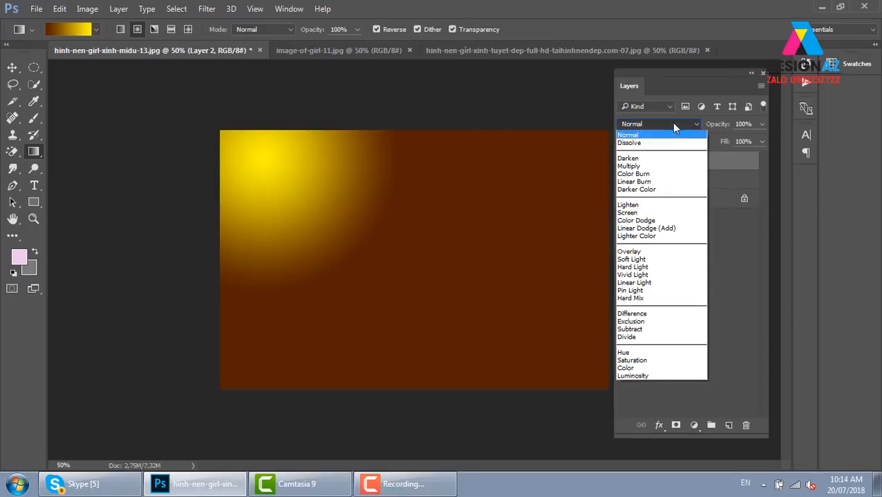
pyautogui.click(648, 252)
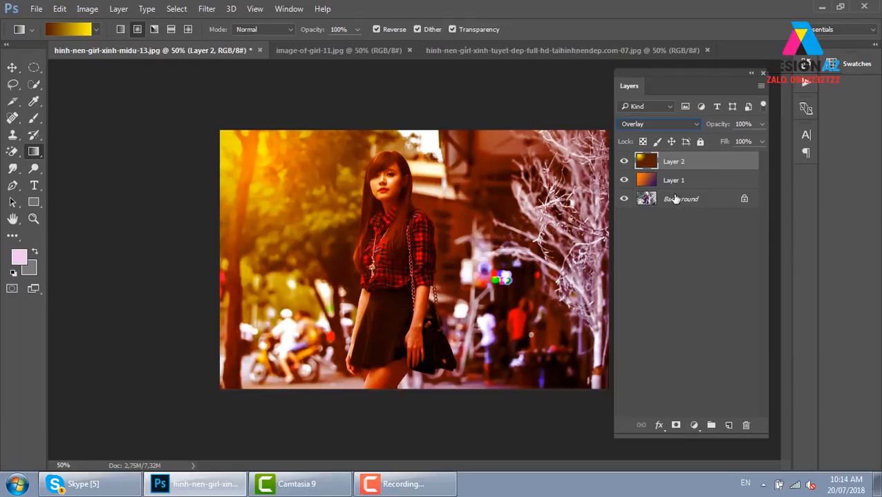
pyautogui.click(760, 142)
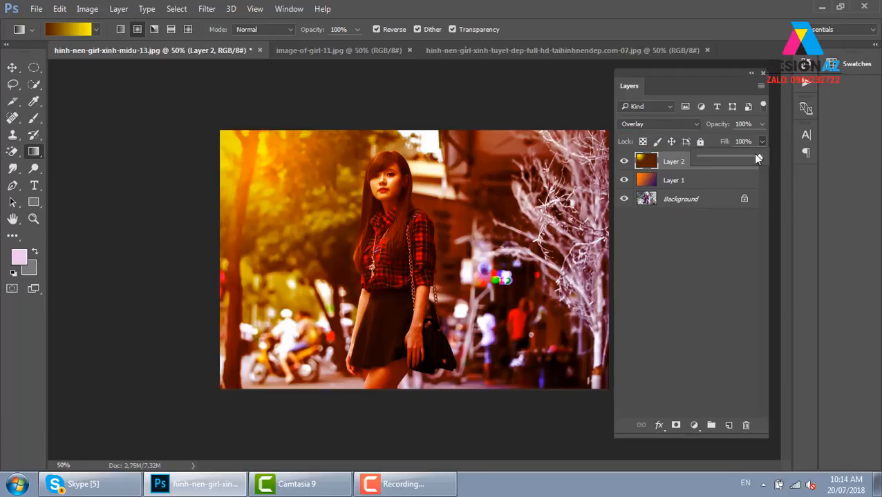
pyautogui.moveTo(741, 160); pyautogui.dragTo(730, 160)
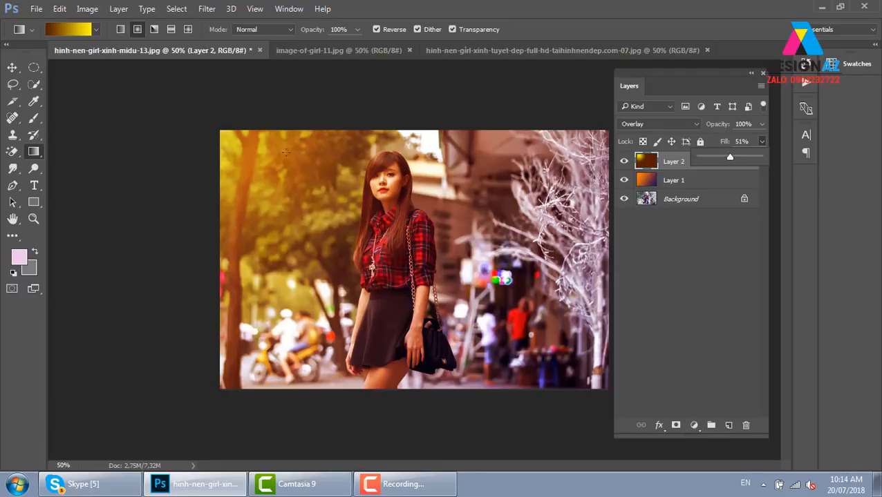
# Set the opacity of the gradient's brown end to 0% and draw the yellow-to-transparent radial gradient over Layer 2's upper-left area
pyautogui.click(70, 31)
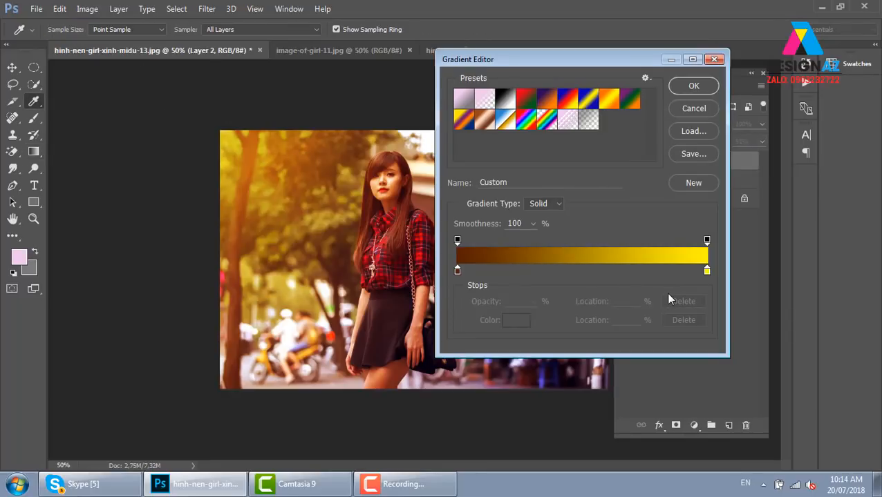
pyautogui.click(457, 271)
pyautogui.click(457, 241)
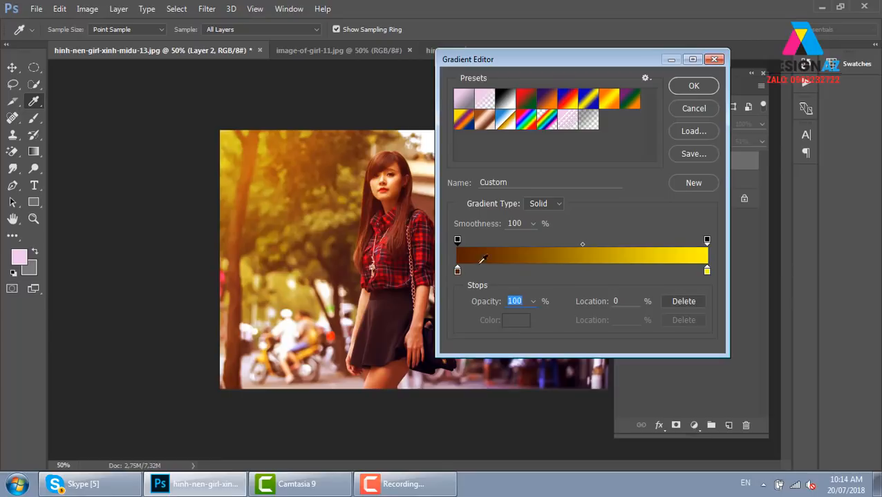
pyautogui.write('0')
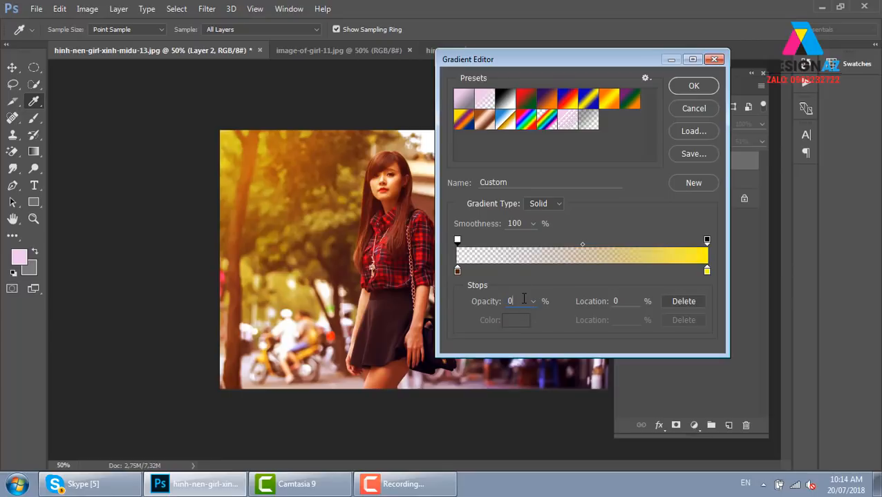
pyautogui.press('Return')
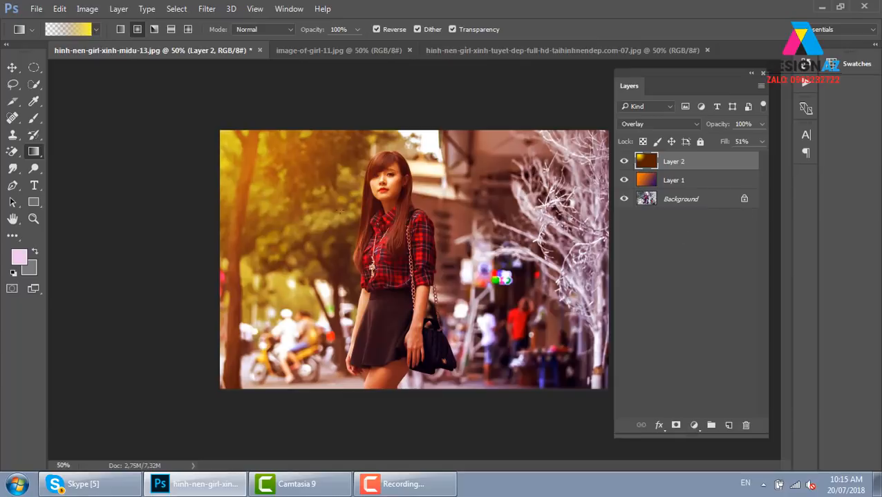
pyautogui.moveTo(265, 161); pyautogui.dragTo(371, 265)
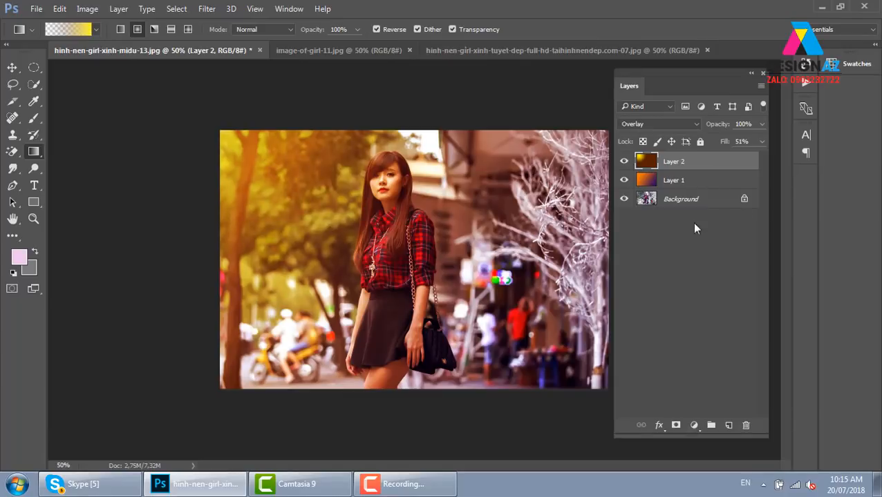
# Delete Layer 2 and draw the yellow-to-transparent radial gradient across the remaining gradient layer
pyautogui.click(746, 427)
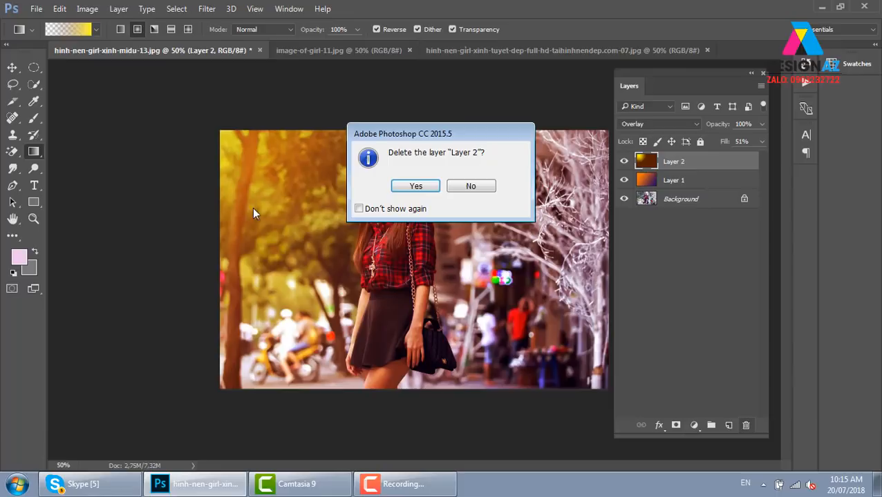
pyautogui.click(398, 185)
pyautogui.moveTo(309, 181); pyautogui.dragTo(449, 280)
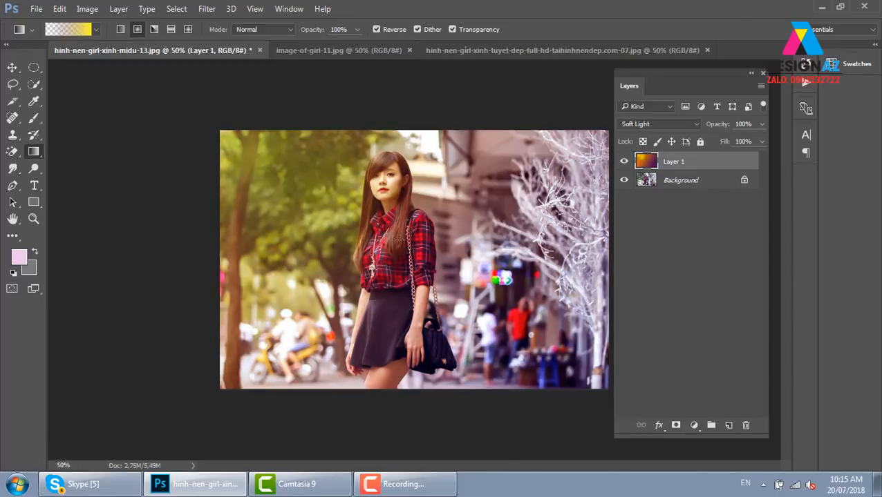
# Set the opacity of the gradient's transparent end stop back to 100%
pyautogui.click(66, 29)
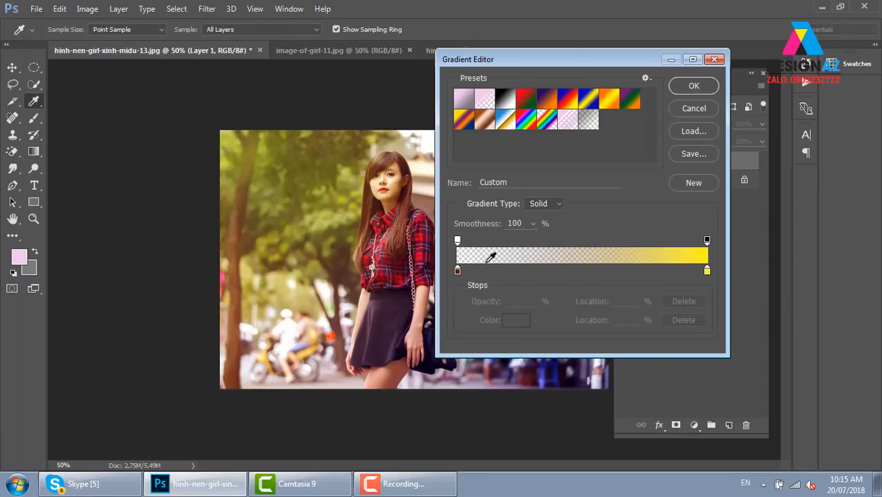
pyautogui.click(457, 241)
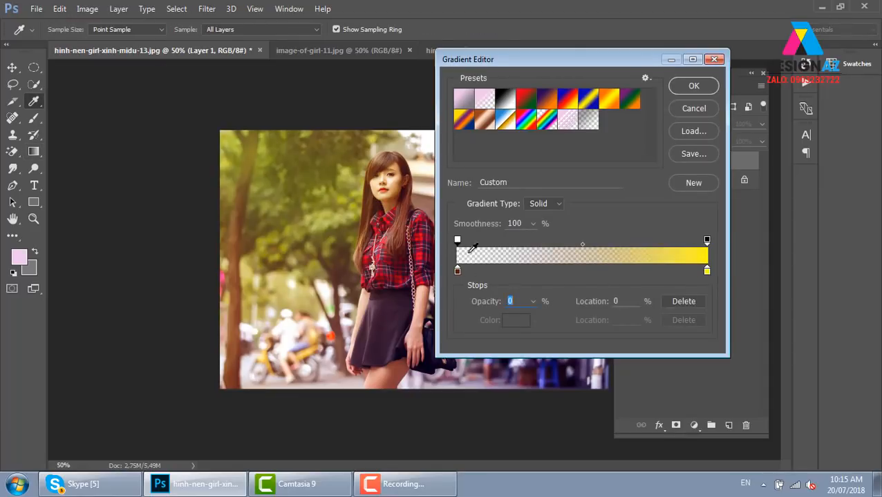
pyautogui.write('100')
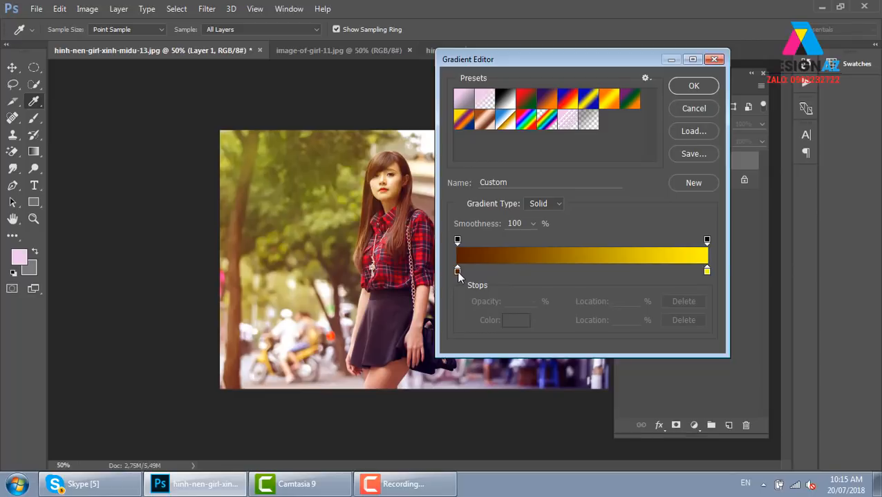
# Build alternating brown stops at 35% and 74% and yellow stops at 0%, 55% and the end, and draw the gradient radially over Layer 1
pyautogui.moveTo(457, 270); pyautogui.dragTo(545, 273)
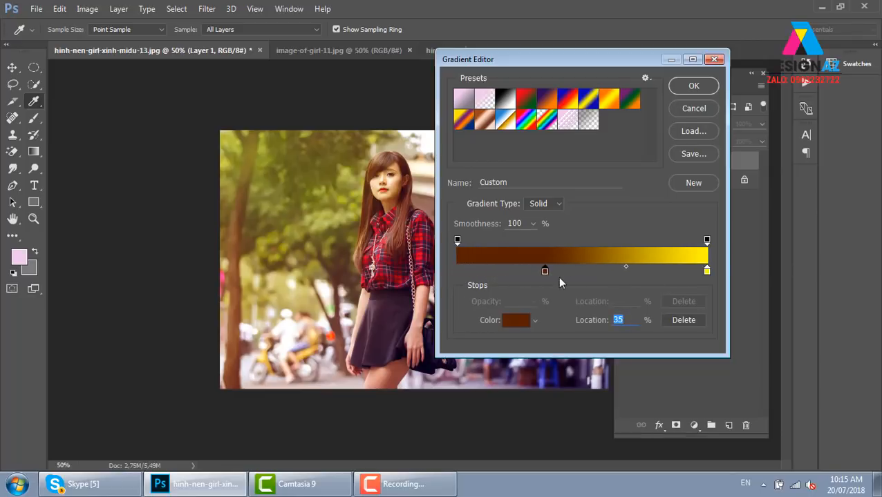
pyautogui.click(643, 271)
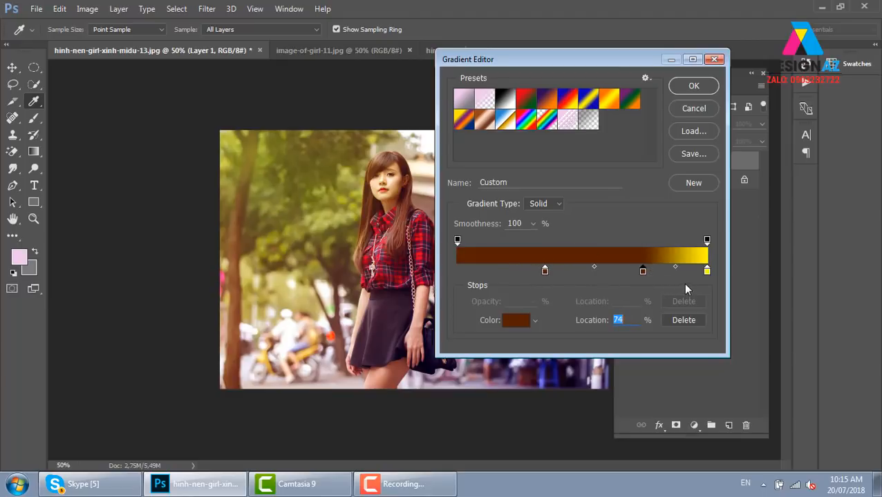
pyautogui.click(706, 270)
pyautogui.click(595, 271)
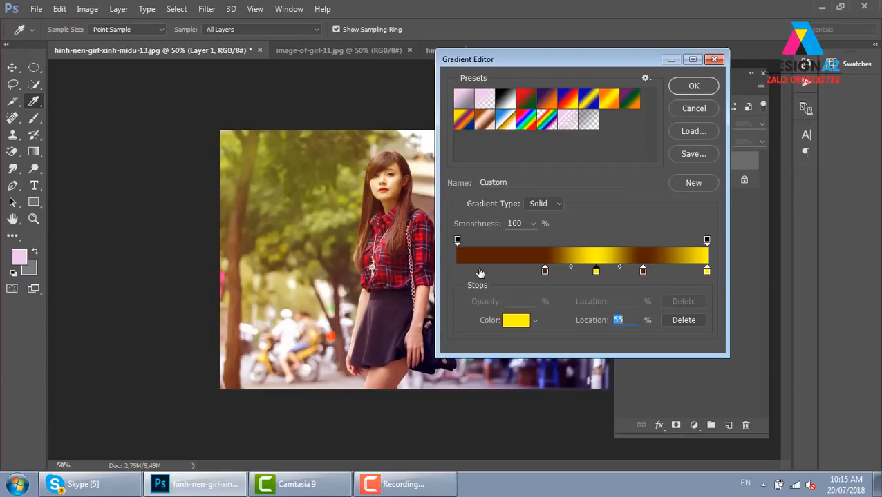
pyautogui.click(458, 270)
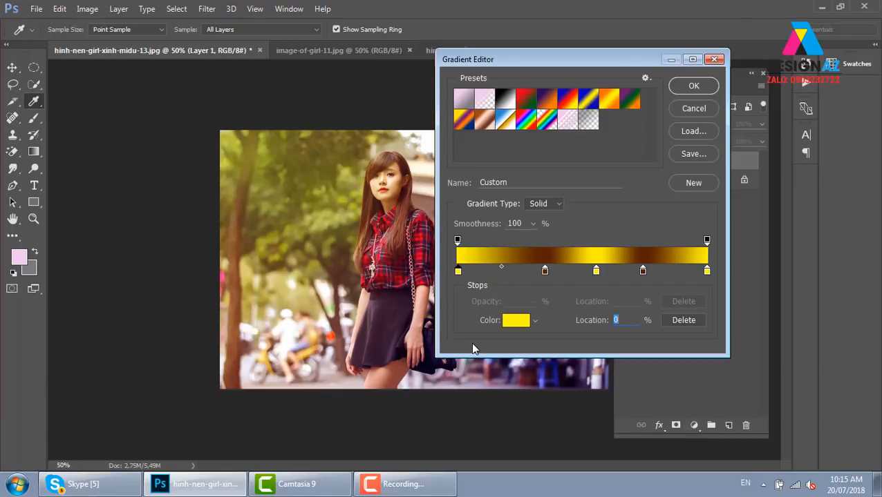
pyautogui.click(693, 86)
pyautogui.moveTo(282, 159); pyautogui.dragTo(555, 357)
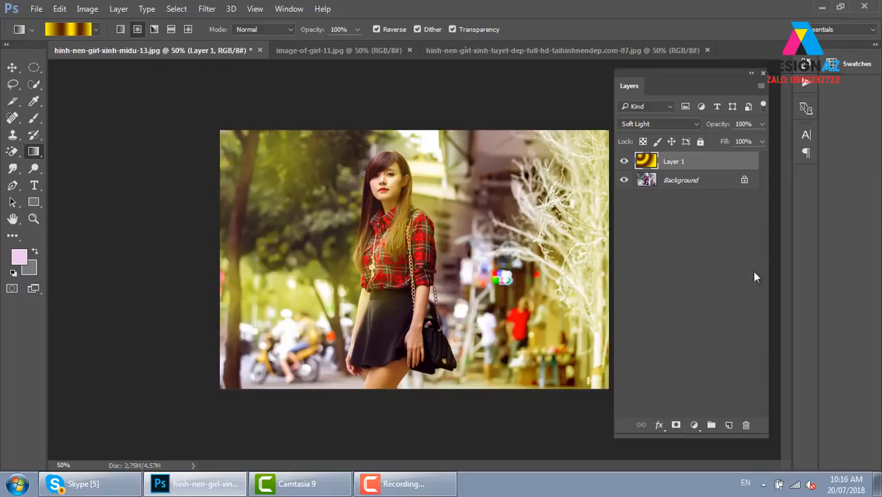
# Delete the banded yellow-brown gradient layer and choose the Violet, Orange gradient preset
pyautogui.click(745, 426)
pyautogui.click(414, 186)
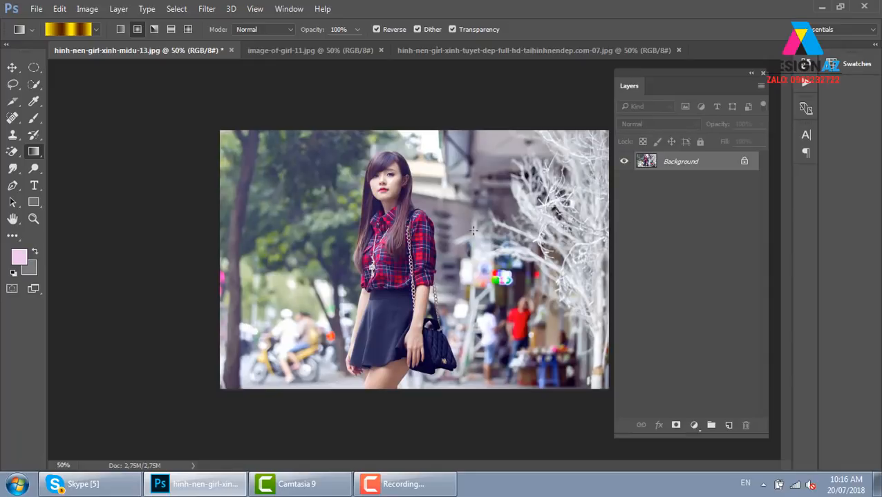
pyautogui.click(76, 29)
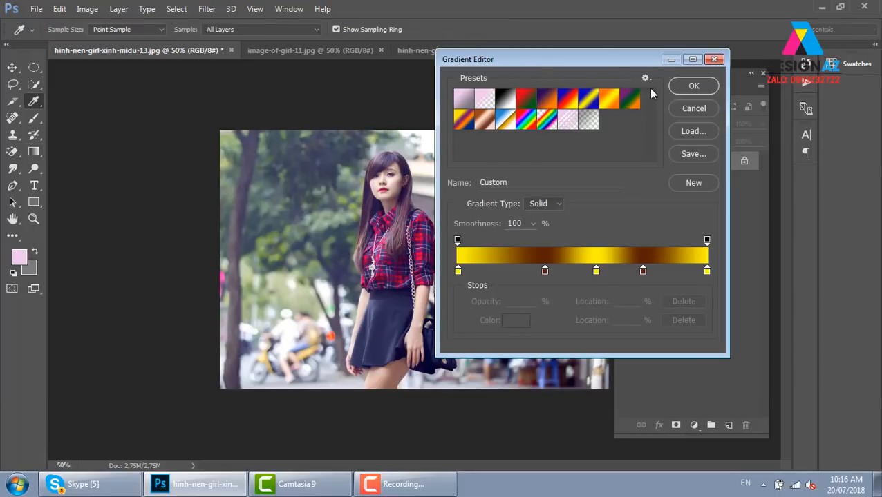
pyautogui.click(552, 102)
pyautogui.click(693, 86)
# Undo the gradient drawn on the Background, and draw it radially on a new layer instead, with the orange center in the upper-left area
pyautogui.moveTo(290, 168); pyautogui.dragTo(605, 366)
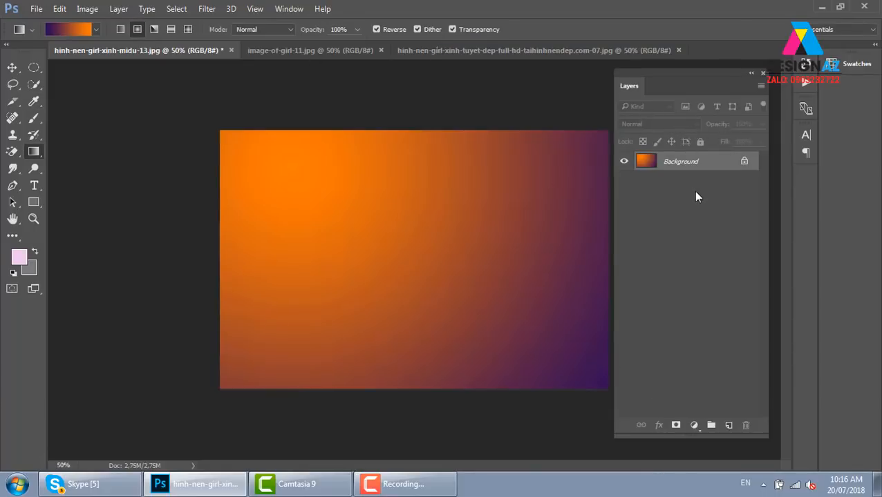
pyautogui.hotkey('ctrl', 'z')
pyautogui.click(728, 425)
pyautogui.moveTo(276, 178); pyautogui.dragTo(591, 277)
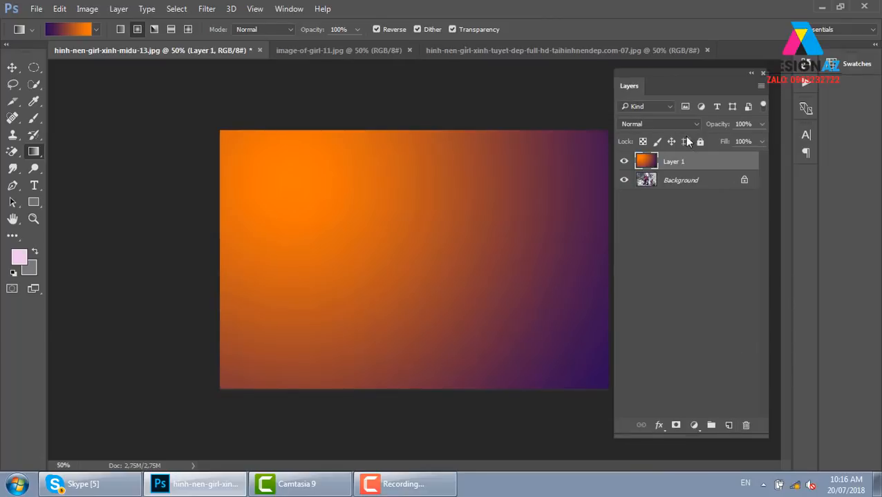
# Blend the orange-violet gradient layer with Soft Light and toggle its visibility several times to compare before and after
pyautogui.click(674, 122)
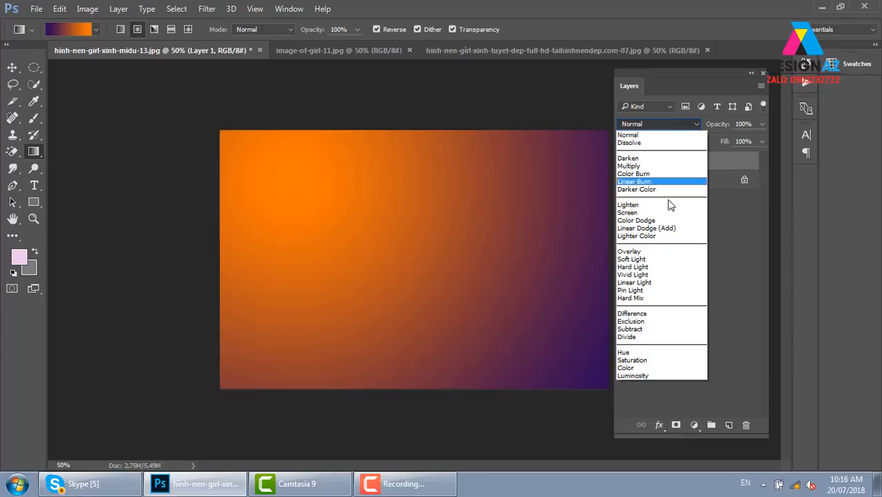
pyautogui.click(666, 259)
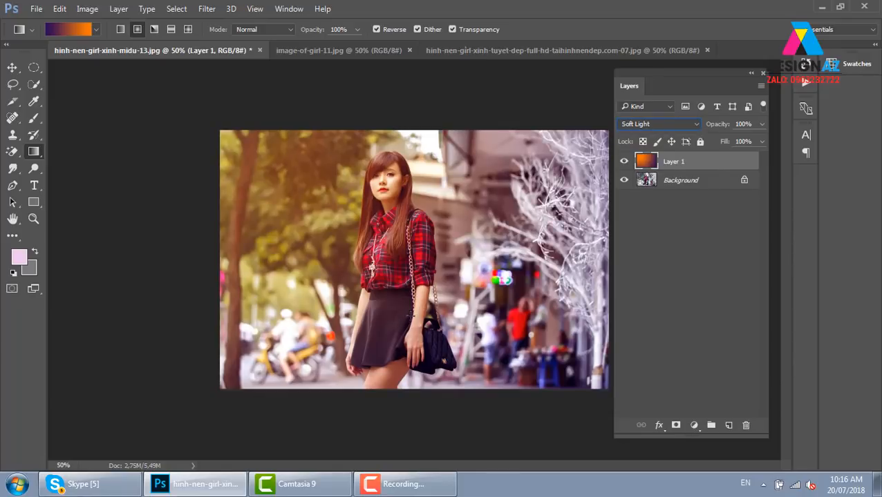
pyautogui.click(624, 161)
pyautogui.click(623, 161)
pyautogui.click(624, 161)
pyautogui.click(624, 161)
pyautogui.click(624, 161)
pyautogui.click(624, 161)
# Delete the Soft Light gradient layer and look over the available image adjustments without applying one
pyautogui.click(12, 67)
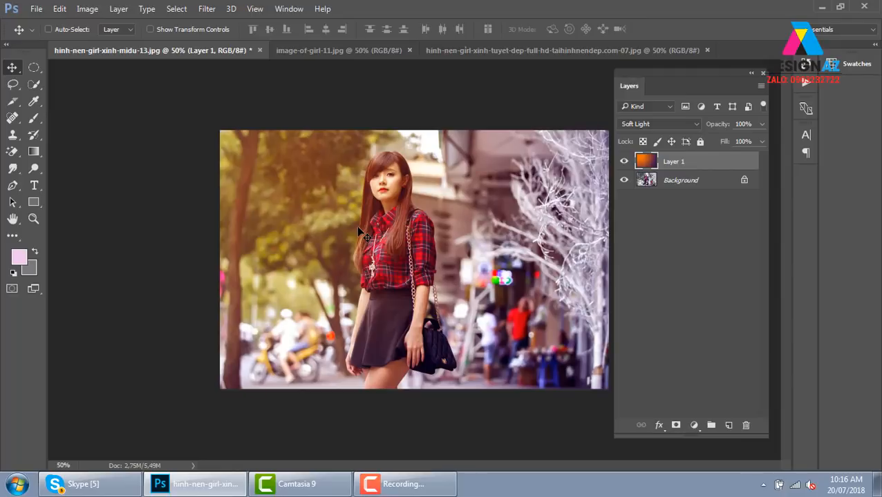
pyautogui.press('Delete')
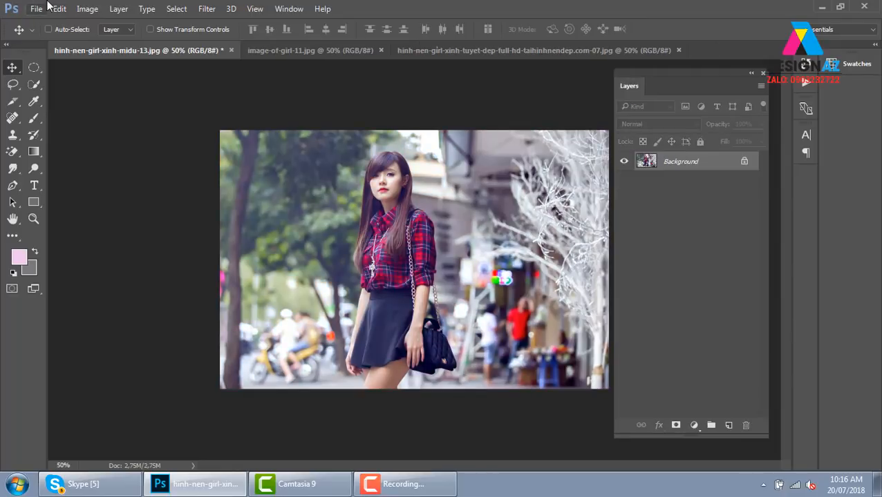
pyautogui.click(87, 8)
pyautogui.moveTo(89, 31)
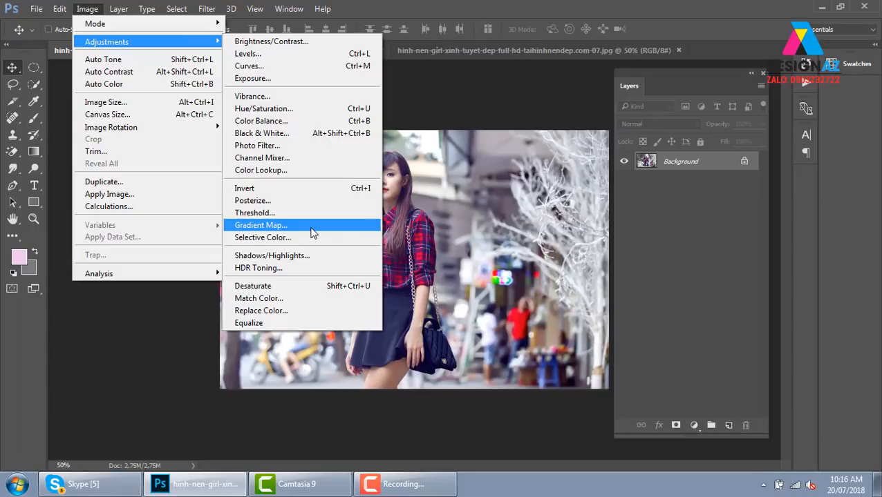
pyautogui.click(631, 193)
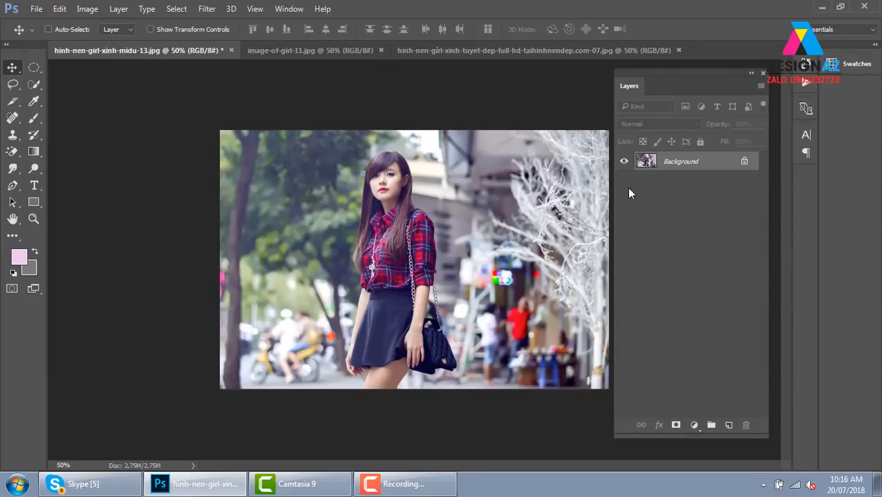
# Duplicate the Background layer and start a Gradient Map on the copy with the pink-gray gradient reversed
pyautogui.press('ctrl')
pyautogui.hotkey('ctrl', 'j')
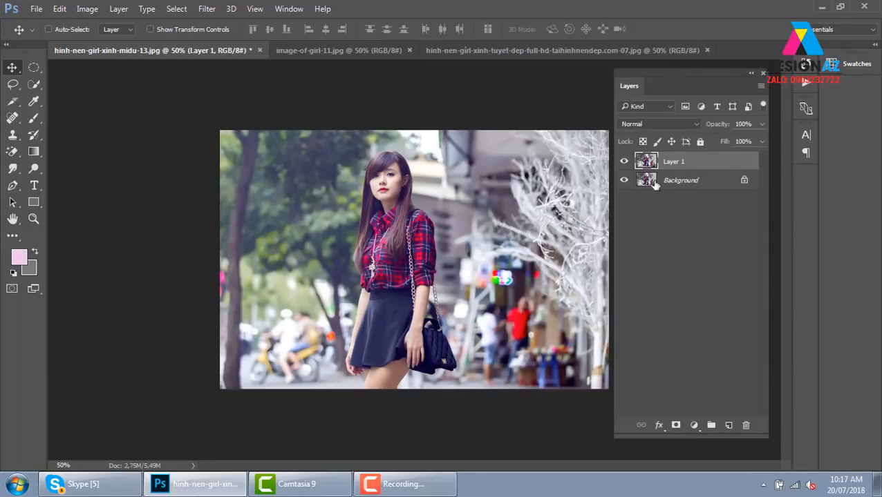
pyautogui.click(87, 8)
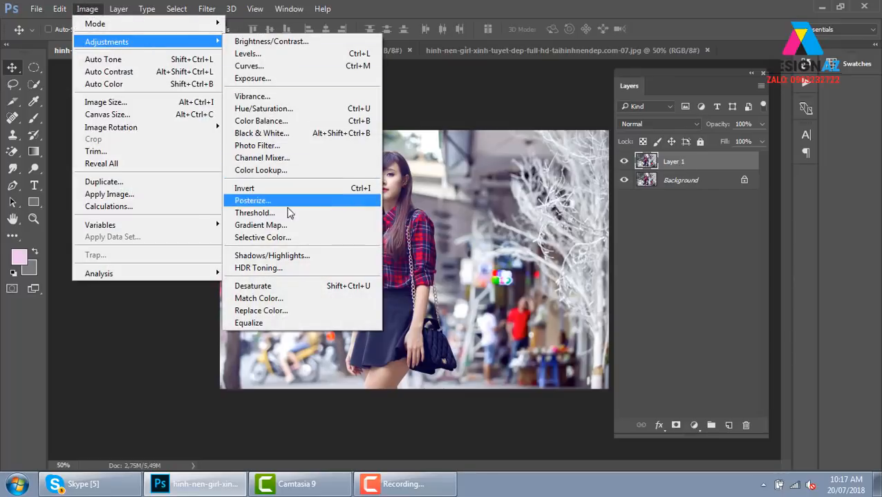
pyautogui.click(288, 226)
pyautogui.moveTo(474, 123); pyautogui.dragTo(596, 102)
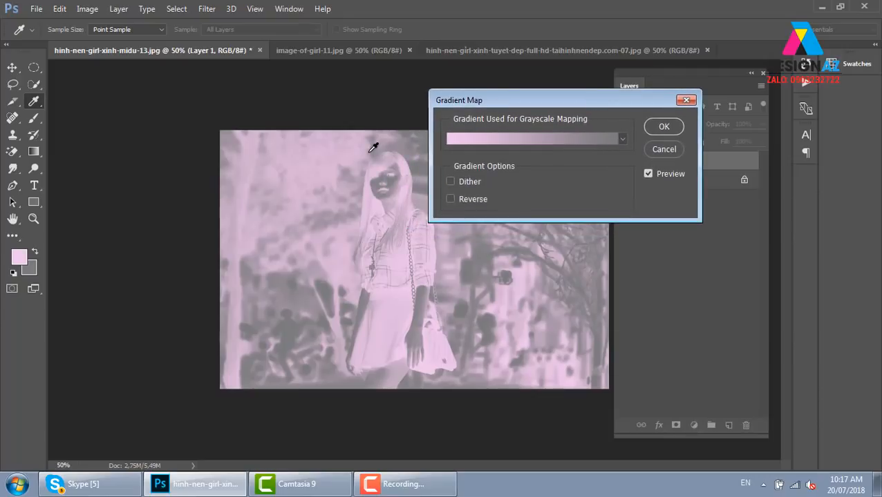
pyautogui.click(450, 199)
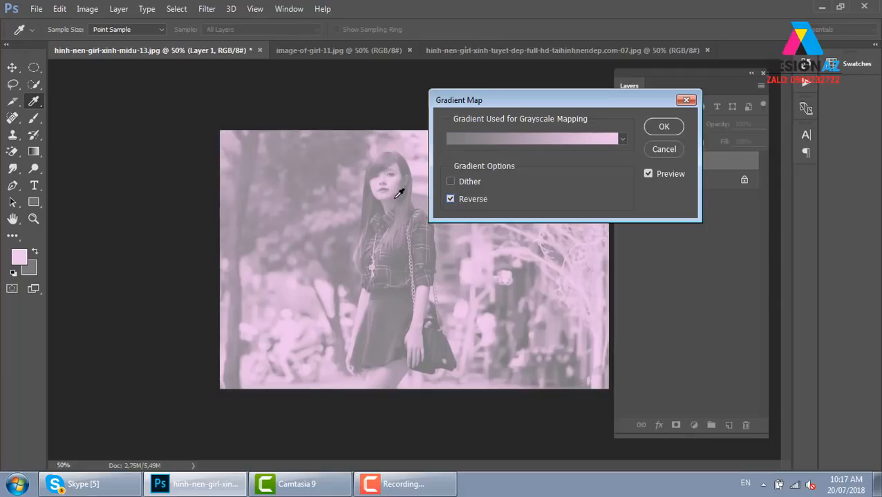
# Switch the Gradient Map to the Violet, Orange preset without Reverse and apply it to the copied layer
pyautogui.click(526, 145)
pyautogui.click(548, 101)
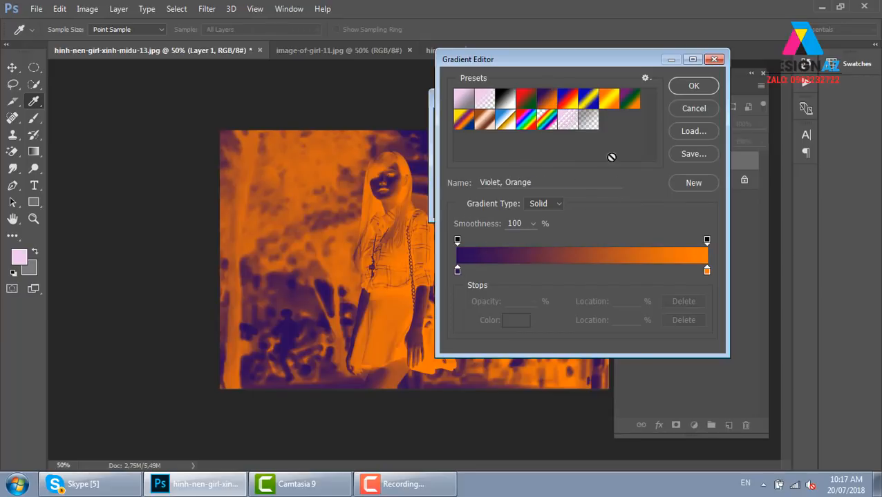
pyautogui.click(693, 85)
pyautogui.click(448, 200)
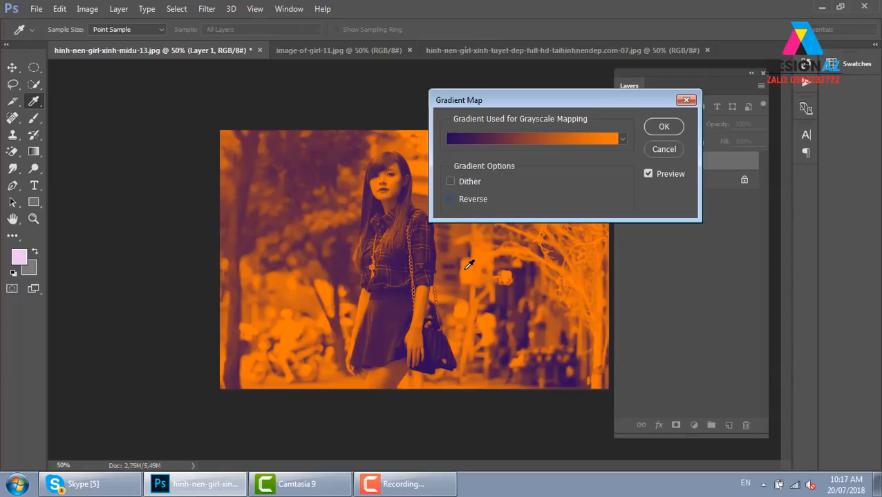
pyautogui.click(550, 143)
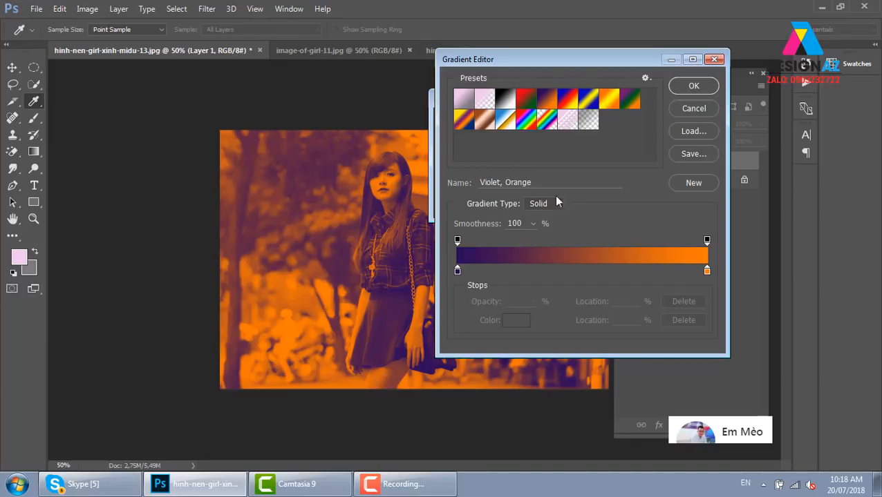
pyautogui.click(693, 86)
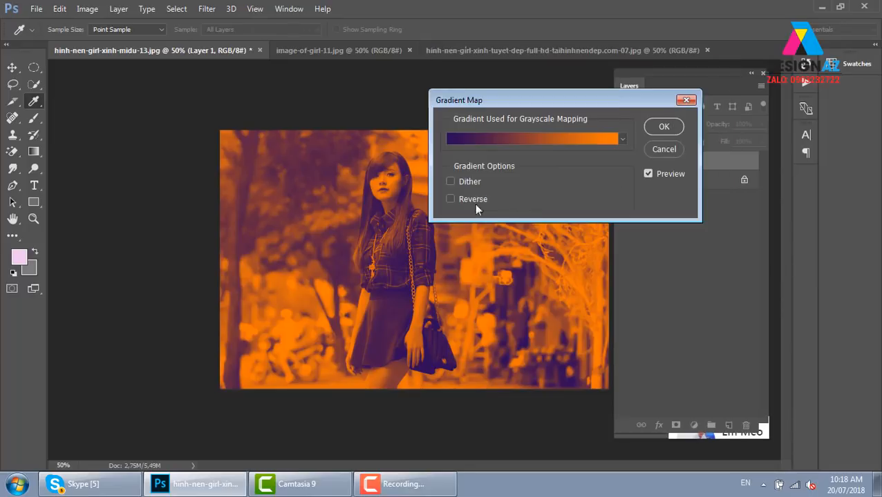
pyautogui.click(663, 128)
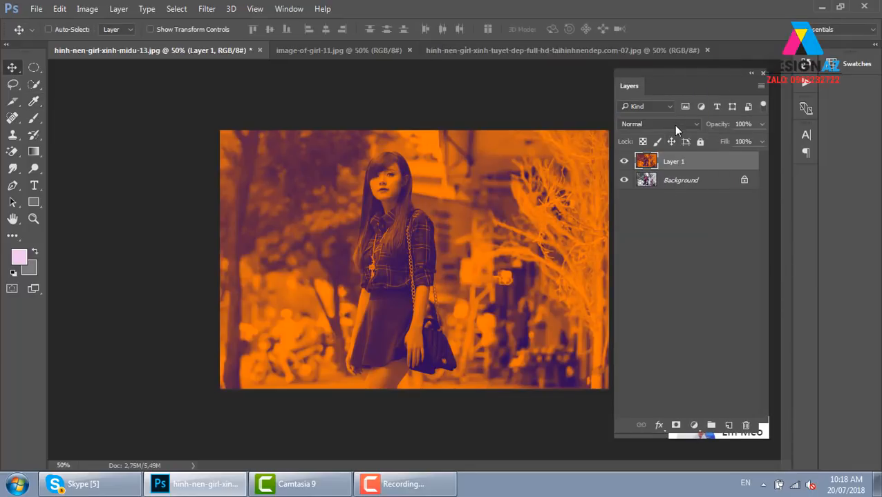
# Blend the gradient-mapped copy with Soft Light at 100% fill and toggle its visibility several times to compare before and after
pyautogui.click(762, 142)
pyautogui.moveTo(742, 156); pyautogui.dragTo(760, 157)
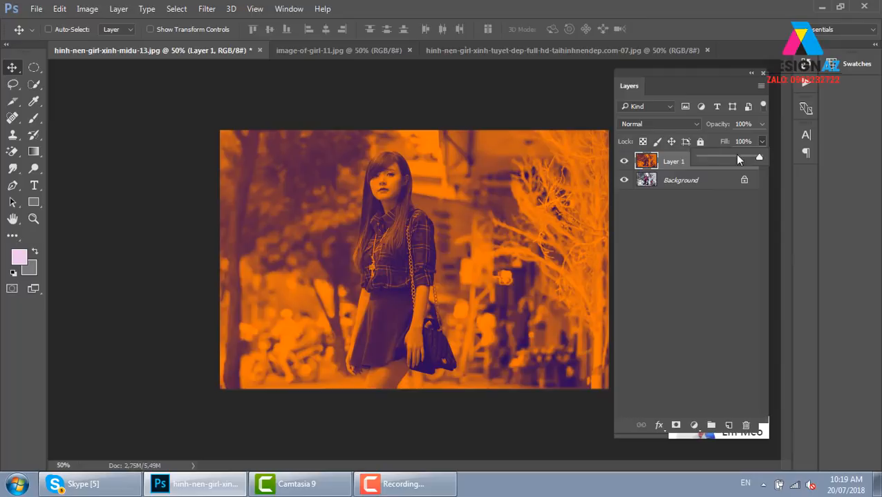
pyautogui.click(670, 125)
pyautogui.click(648, 261)
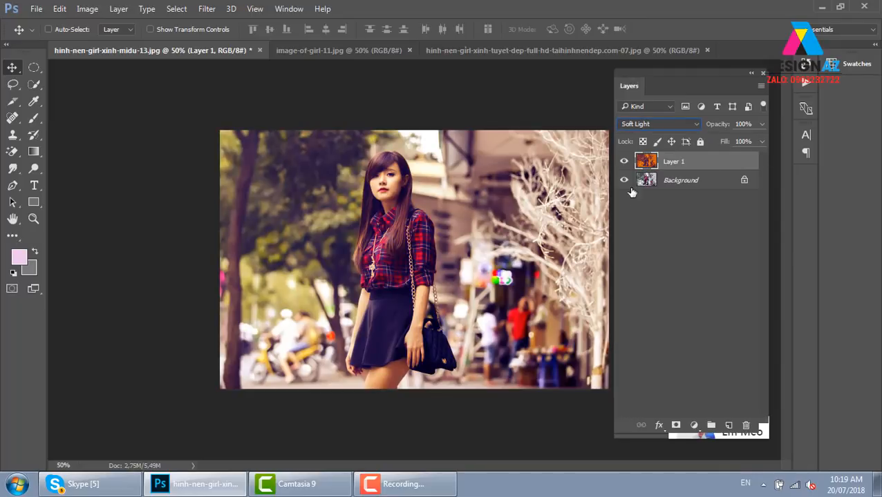
pyautogui.click(624, 161)
pyautogui.click(625, 162)
pyautogui.click(625, 161)
pyautogui.click(624, 162)
pyautogui.click(624, 162)
pyautogui.click(625, 161)
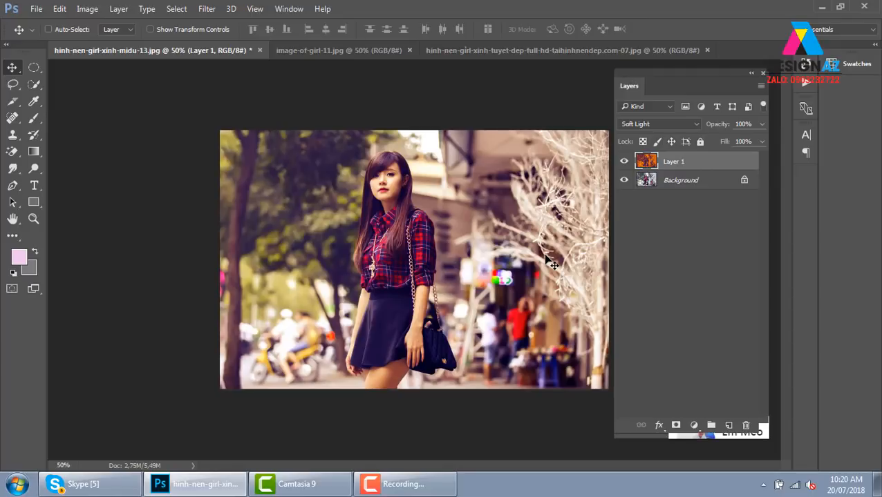
# Delete the gradient-mapped copy and add a Gradient Map adjustment layer using the Violet, Orange preset instead
pyautogui.press('Delete')
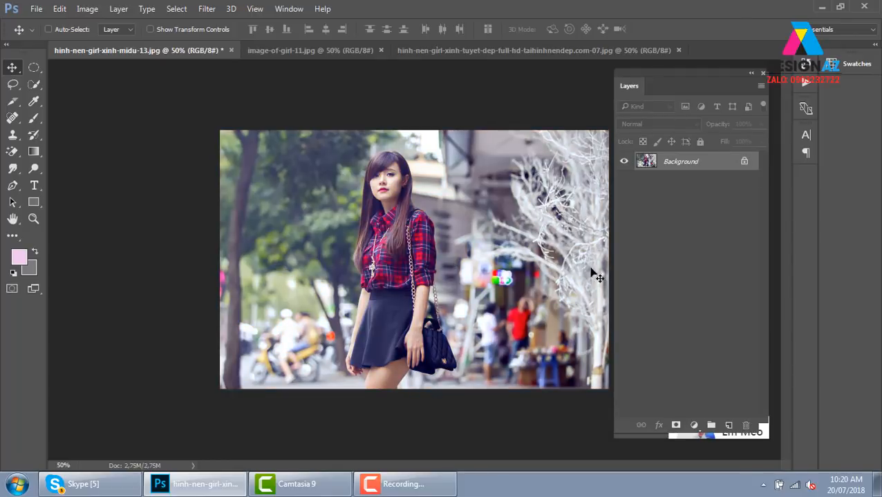
pyautogui.click(694, 426)
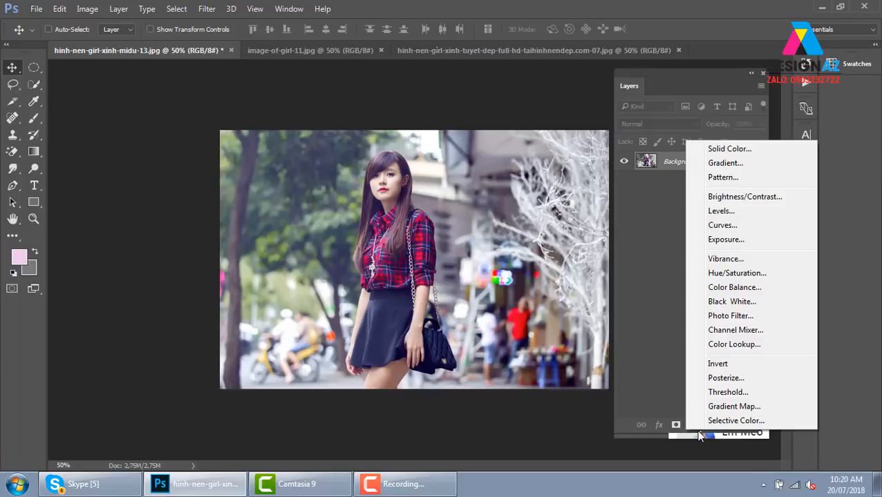
pyautogui.click(732, 406)
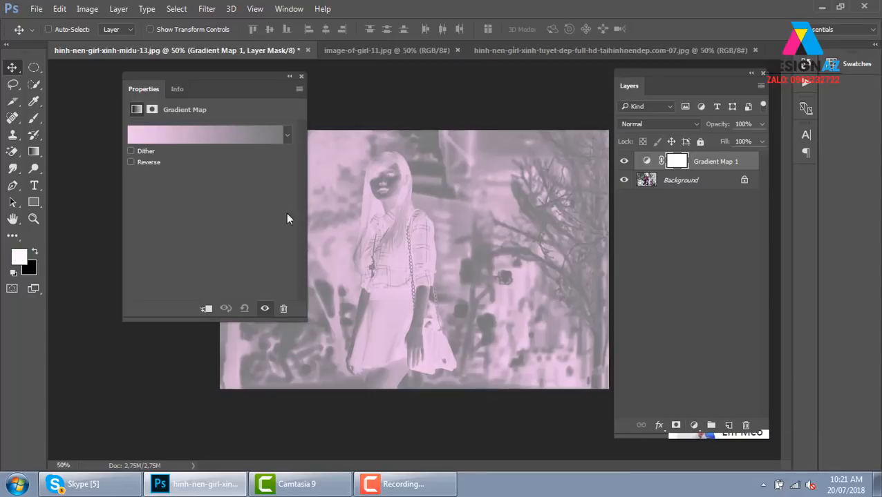
pyautogui.click(229, 133)
pyautogui.click(548, 102)
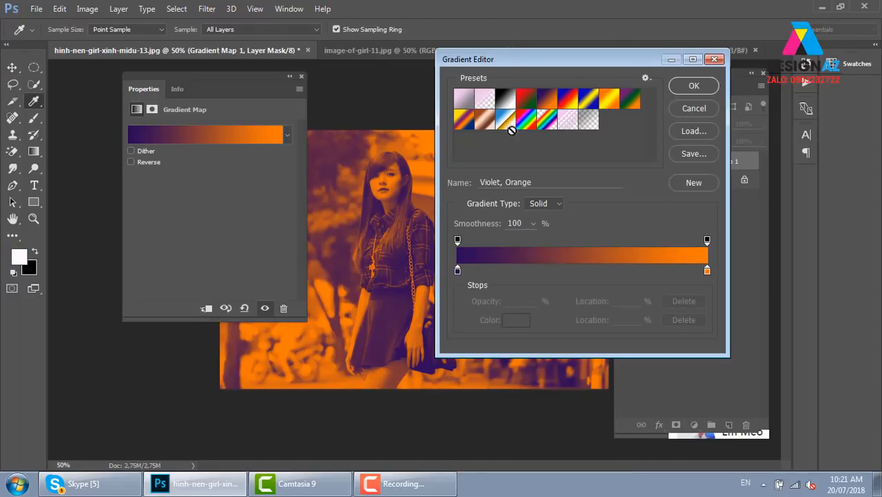
pyautogui.click(694, 87)
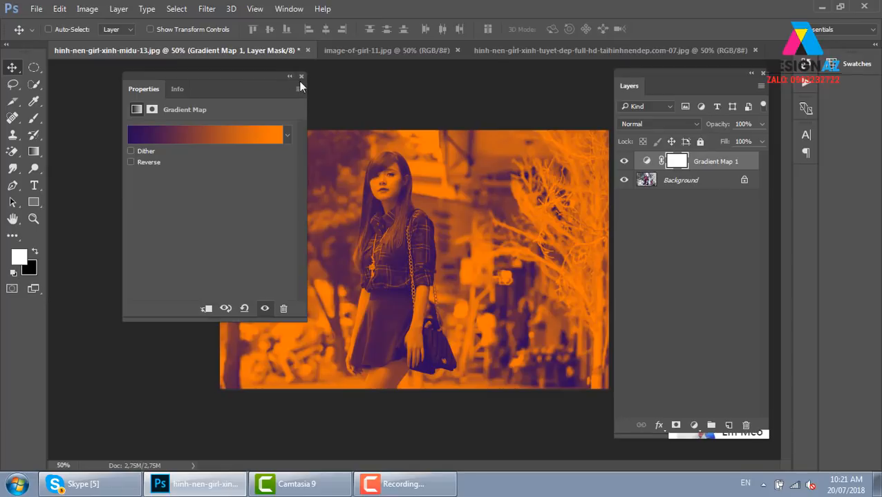
# Blend the Gradient Map adjustment layer with Soft Light and toggle its visibility to compare before and after
pyautogui.click(660, 124)
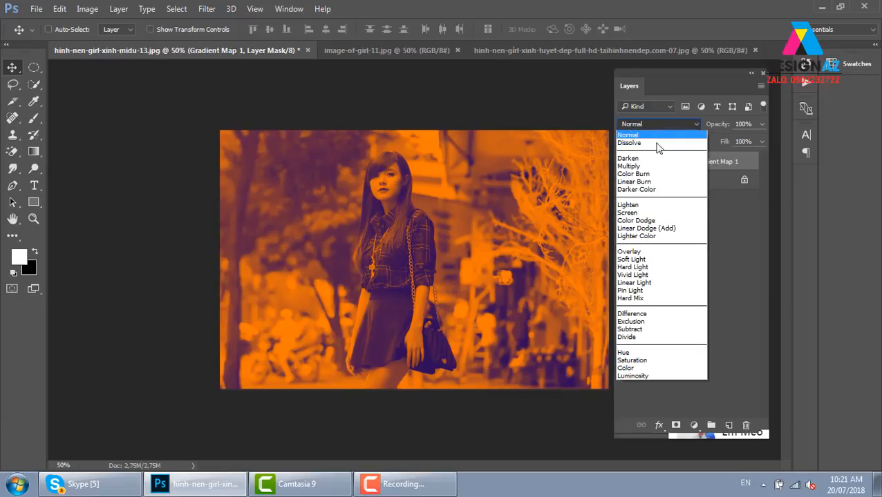
pyautogui.click(631, 259)
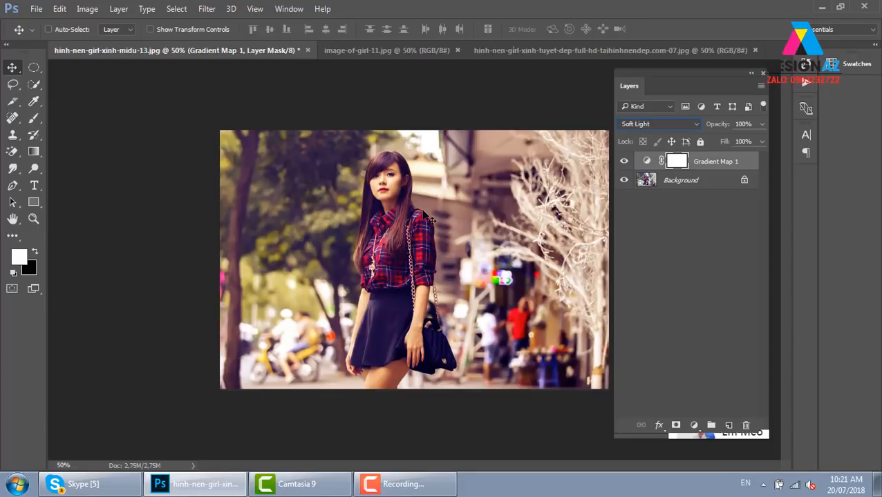
pyautogui.click(624, 163)
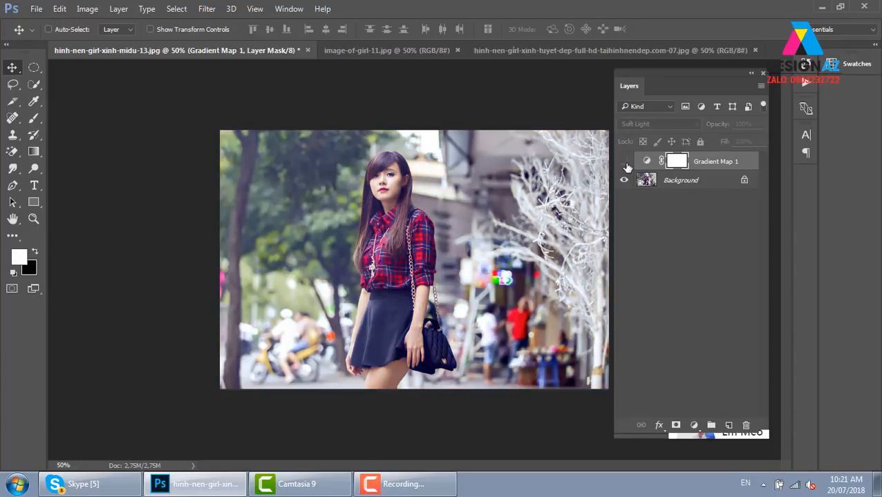
pyautogui.click(624, 162)
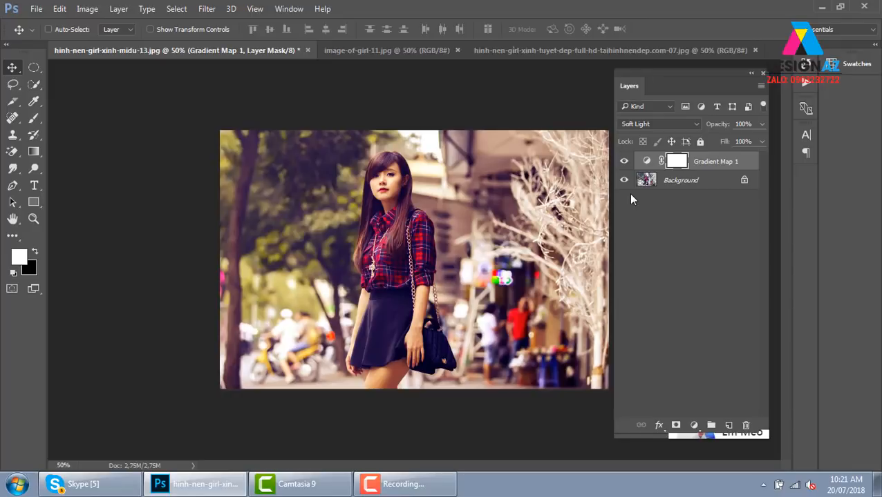
# Reopen the adjustment layer's gradient for editing and recolor its violet stop to a deep blue
pyautogui.click(648, 162)
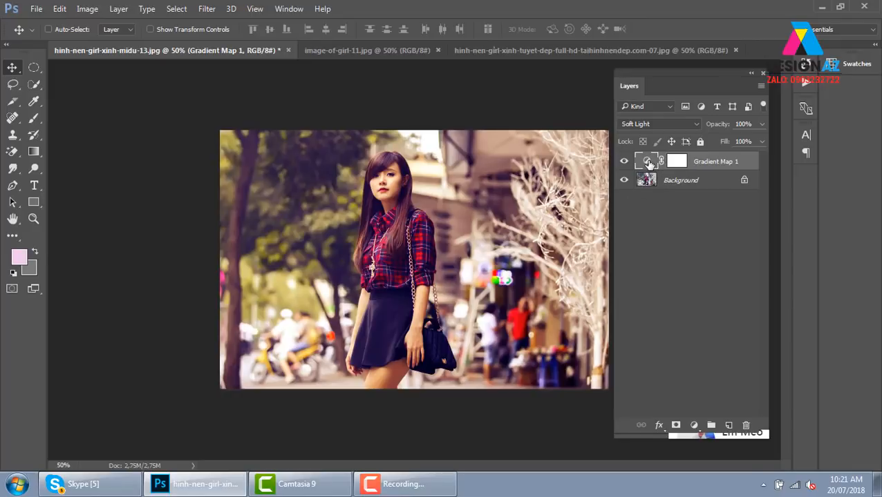
pyautogui.doubleClick(647, 162)
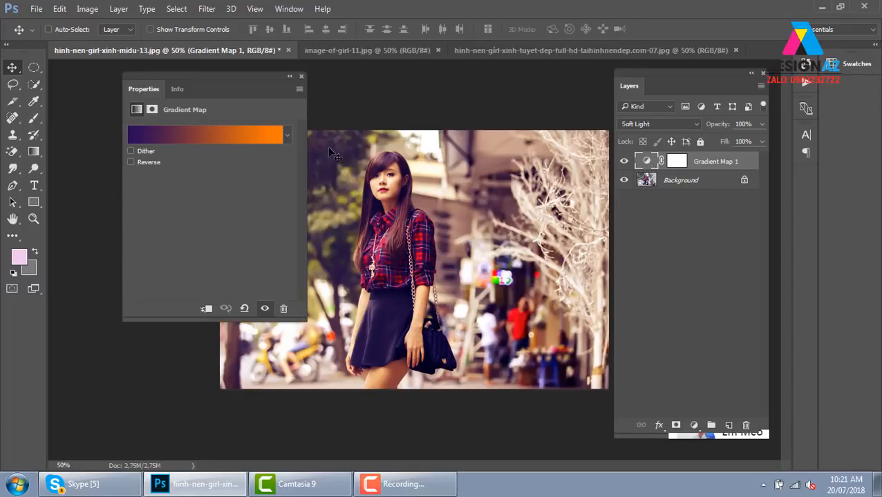
pyautogui.click(210, 141)
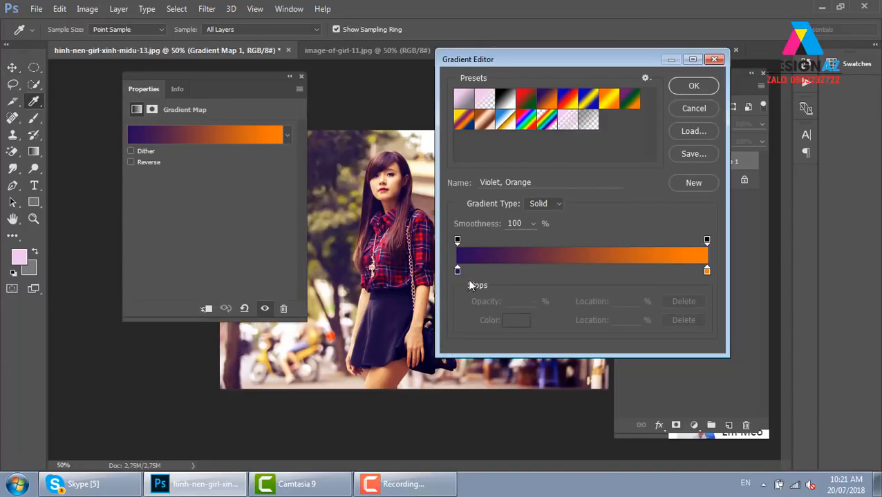
pyautogui.click(457, 270)
pyautogui.click(516, 320)
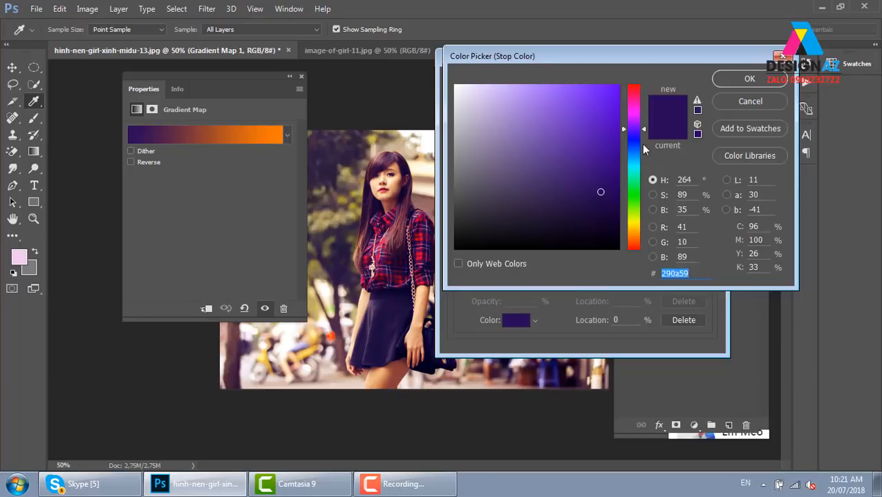
pyautogui.click(631, 165)
pyautogui.moveTo(632, 165)
pyautogui.mouseDown()
pyautogui.moveTo(632, 154)
pyautogui.moveTo(608, 158)
pyautogui.moveTo(620, 153)
pyautogui.mouseUp()
pyautogui.click(734, 82)
# Change the gradient's orange stop to white (ffffff), apply the gradient, and toggle the layer's visibility to compare
pyautogui.click(707, 271)
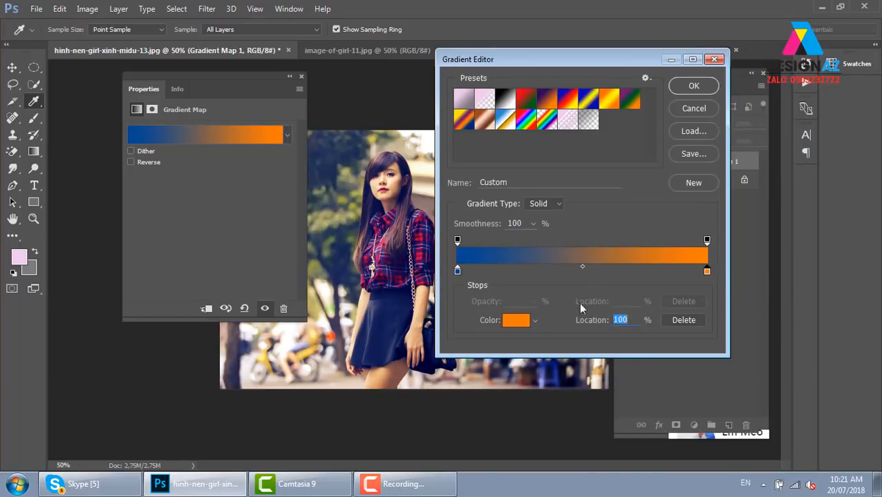
pyautogui.click(516, 320)
pyautogui.click(476, 102)
pyautogui.click(455, 85)
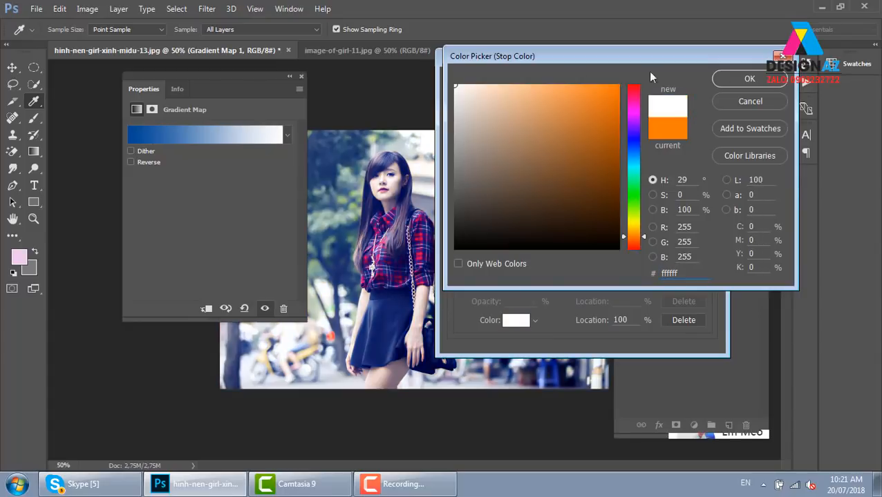
pyautogui.click(753, 85)
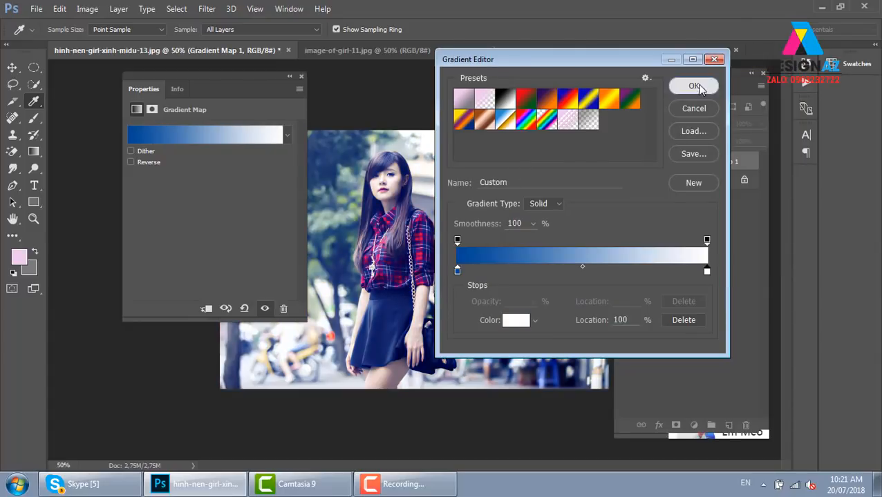
pyautogui.click(688, 85)
pyautogui.click(301, 76)
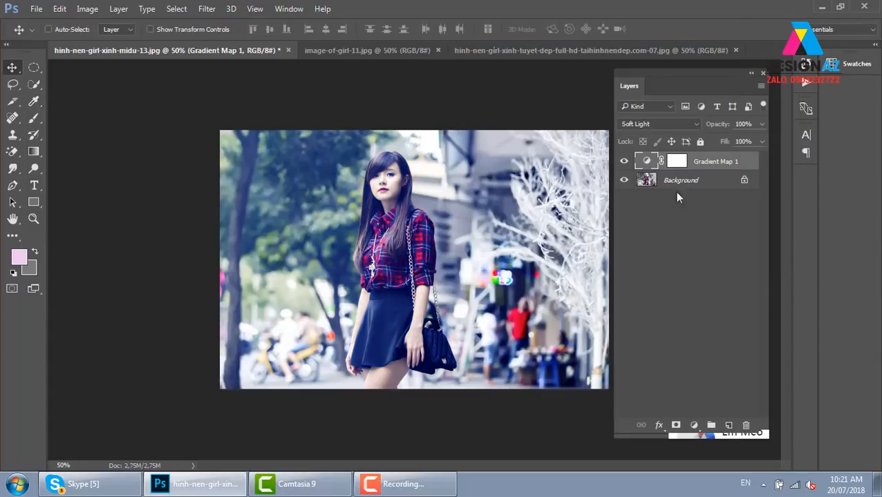
pyautogui.click(624, 162)
pyautogui.click(624, 162)
# Paint black over the face and neck on the Gradient Map layer's mask, using a brush at 75% opacity
pyautogui.hotkey('ctrl', '+')
pyautogui.hotkey('ctrl', '+')
pyautogui.scroll(2, 431, 159)
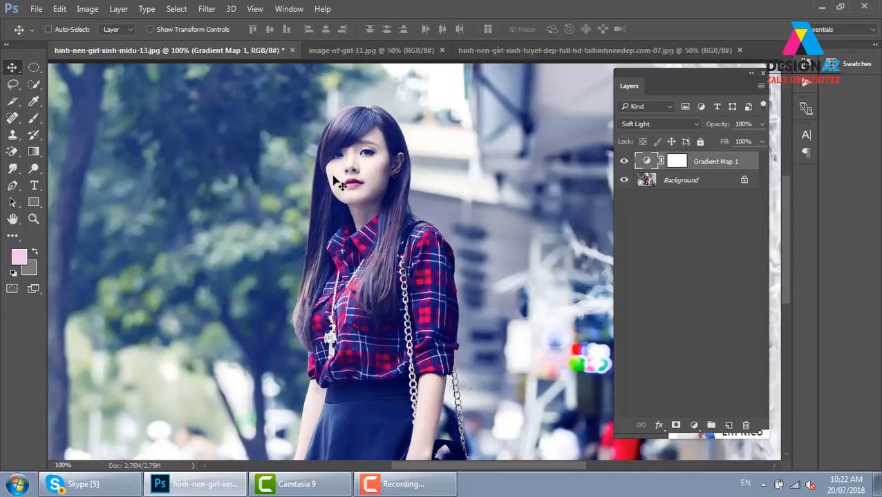
pyautogui.click(676, 164)
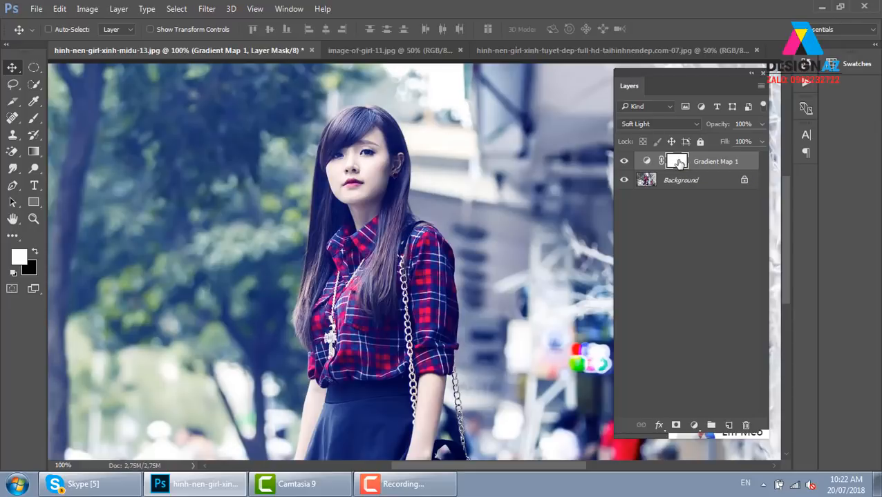
pyautogui.press('b')
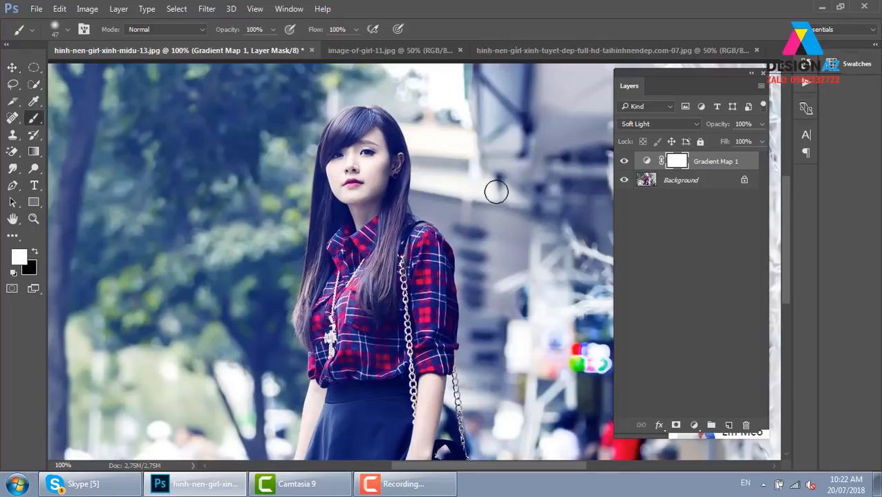
pyautogui.press('x')
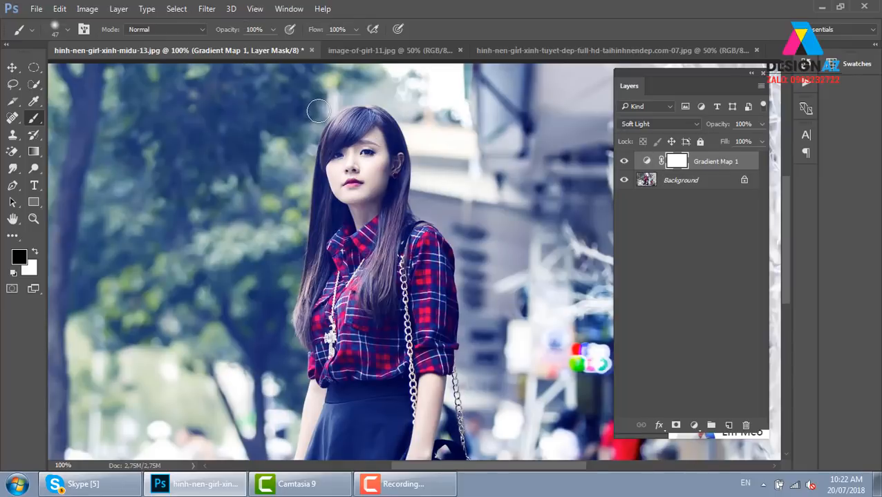
pyautogui.hotkey('ctrl', '+')
pyautogui.hotkey('ctrl', '+')
pyautogui.moveTo(334, 189); pyautogui.dragTo(364, 364)
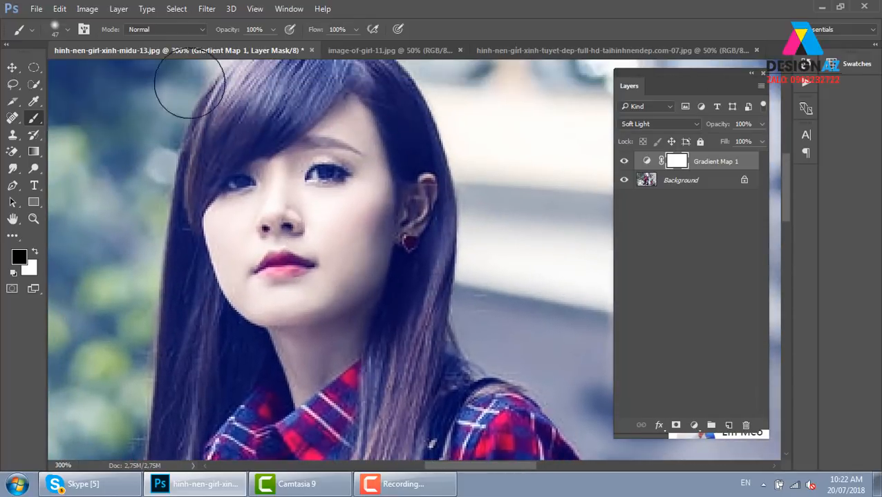
pyautogui.click(272, 30)
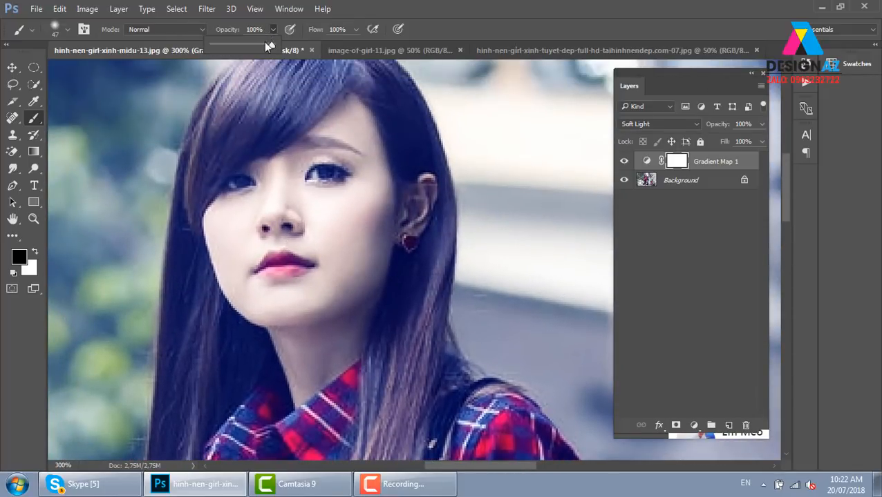
pyautogui.moveTo(265, 43); pyautogui.dragTo(258, 45)
pyautogui.moveTo(309, 184)
pyautogui.mouseDown()
pyautogui.moveTo(309, 265)
pyautogui.moveTo(347, 230)
pyautogui.moveTo(335, 107)
pyautogui.moveTo(365, 214)
pyautogui.moveTo(344, 275)
pyautogui.moveTo(277, 291)
pyautogui.moveTo(242, 202)
pyautogui.moveTo(259, 264)
pyautogui.moveTo(286, 295)
pyautogui.moveTo(302, 246)
pyautogui.moveTo(347, 321)
pyautogui.mouseUp()
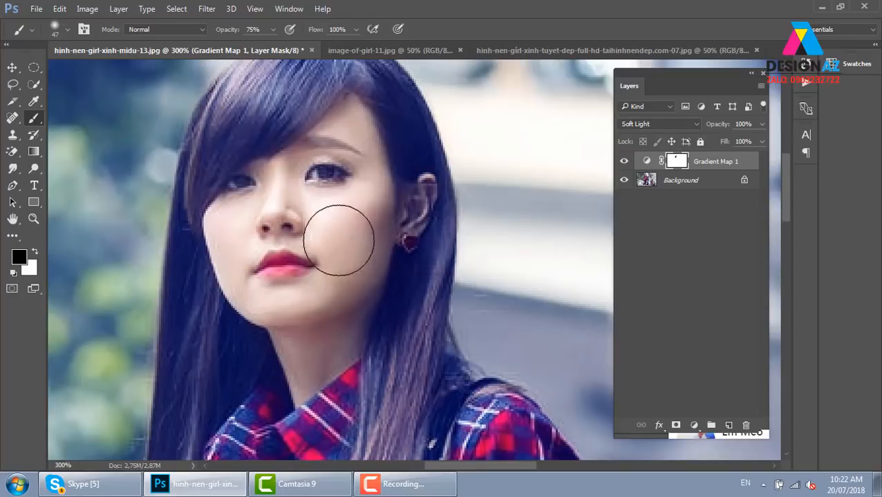
# Paint black on the same mask over the forearm and hand beside the handbag to remove the color tone there
pyautogui.press('space')
pyautogui.moveTo(316, 323); pyautogui.dragTo(340, 138)
pyautogui.moveTo(343, 310); pyautogui.dragTo(351, 166)
pyautogui.moveTo(364, 371); pyautogui.dragTo(344, 212)
pyautogui.moveTo(387, 418); pyautogui.dragTo(330, 250)
pyautogui.moveTo(477, 171)
pyautogui.mouseDown()
pyautogui.moveTo(460, 250)
pyautogui.moveTo(486, 175)
pyautogui.moveTo(467, 417)
pyautogui.mouseUp()
pyautogui.press('space')
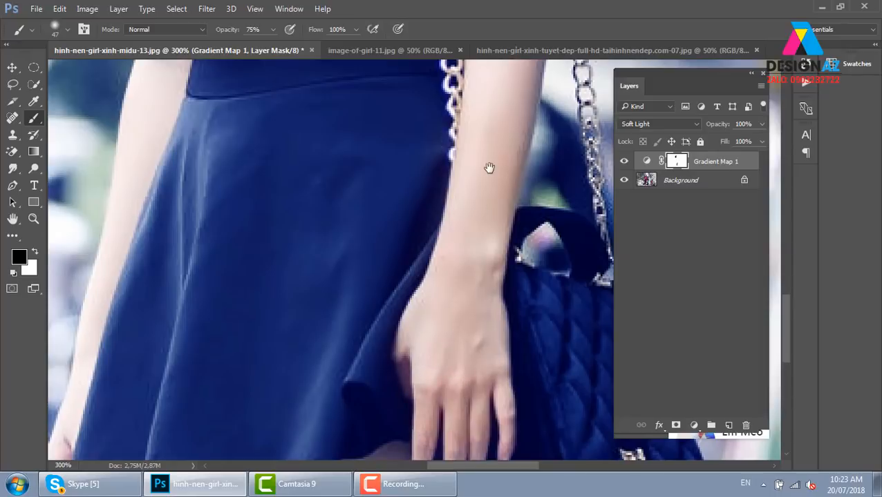
pyautogui.moveTo(488, 169); pyautogui.dragTo(417, 360)
pyautogui.press('space')
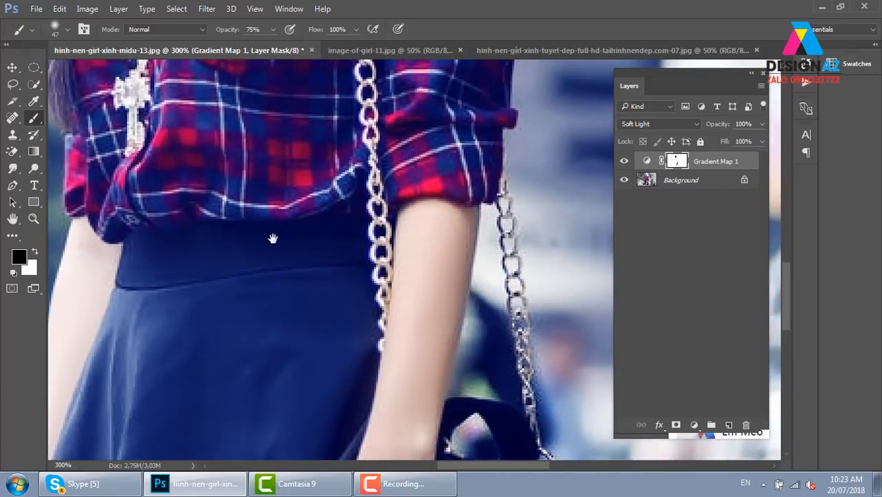
# Continue painting black on the mask over the woman's remaining exposed skin on her other arm and legs
pyautogui.moveTo(200, 291)
pyautogui.mouseDown()
pyautogui.moveTo(421, 207)
pyautogui.moveTo(489, 206)
pyautogui.mouseUp()
pyautogui.moveTo(488, 288); pyautogui.dragTo(403, 111)
pyautogui.moveTo(386, 435); pyautogui.dragTo(376, 198)
pyautogui.moveTo(194, 147); pyautogui.dragTo(241, 185)
pyautogui.moveTo(413, 173)
pyautogui.mouseDown()
pyautogui.moveTo(352, 340)
pyautogui.moveTo(519, 126)
pyautogui.moveTo(439, 294)
pyautogui.moveTo(398, 236)
pyautogui.moveTo(402, 214)
pyautogui.mouseUp()
# Toggle the Gradient Map layer's visibility to compare the masked toning with the original photo
pyautogui.hotkey('ctrl', '-')
pyautogui.hotkey('ctrl', '-')
pyautogui.hotkey('ctrl', '-')
pyautogui.hotkey('ctrl', '-')
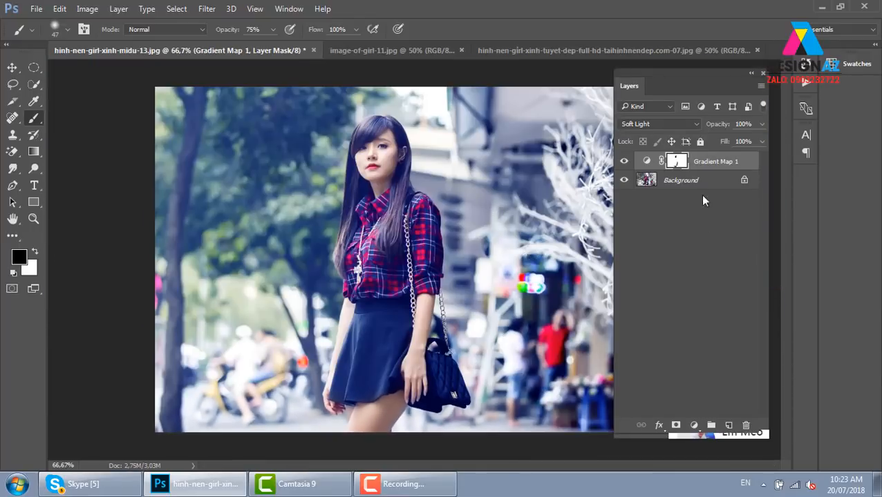
pyautogui.click(624, 162)
pyautogui.click(624, 162)
pyautogui.click(624, 162)
pyautogui.click(624, 161)
# Reopen the Gradient Map's gradient, try several presets including Spectrum, and apply the Violet, Green, Orange preset
pyautogui.doubleClick(646, 162)
pyautogui.click(207, 135)
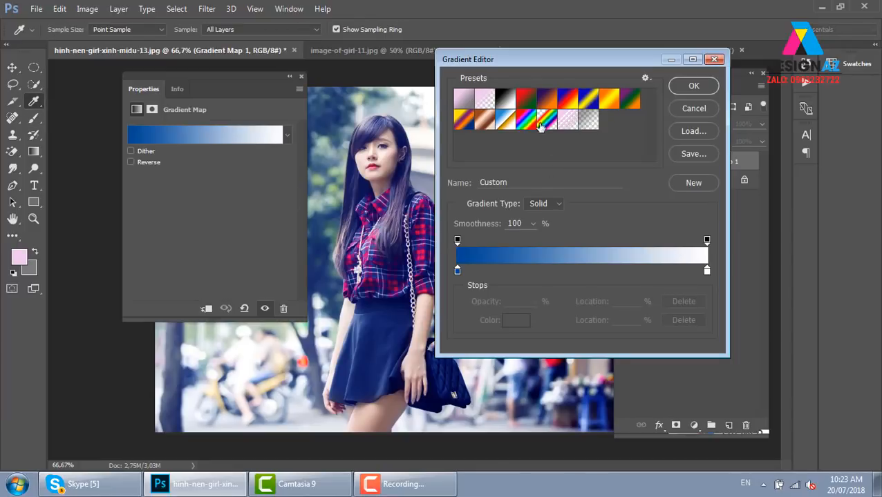
pyautogui.click(527, 120)
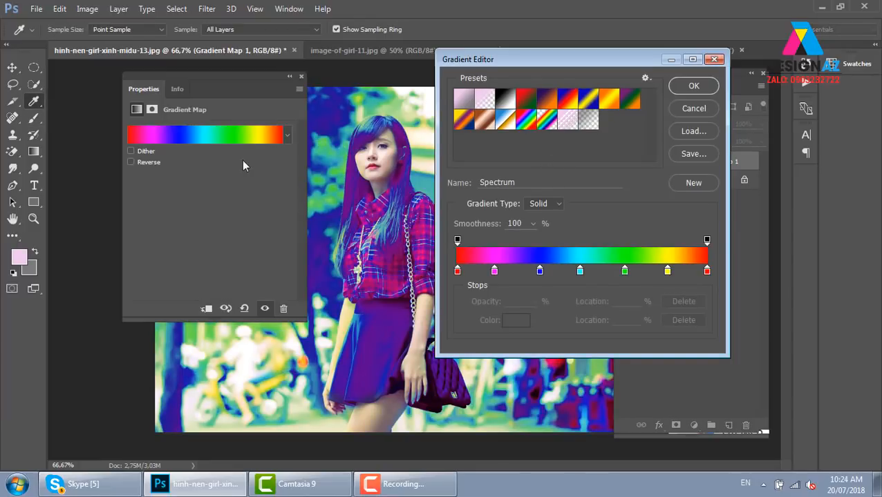
pyautogui.click(546, 105)
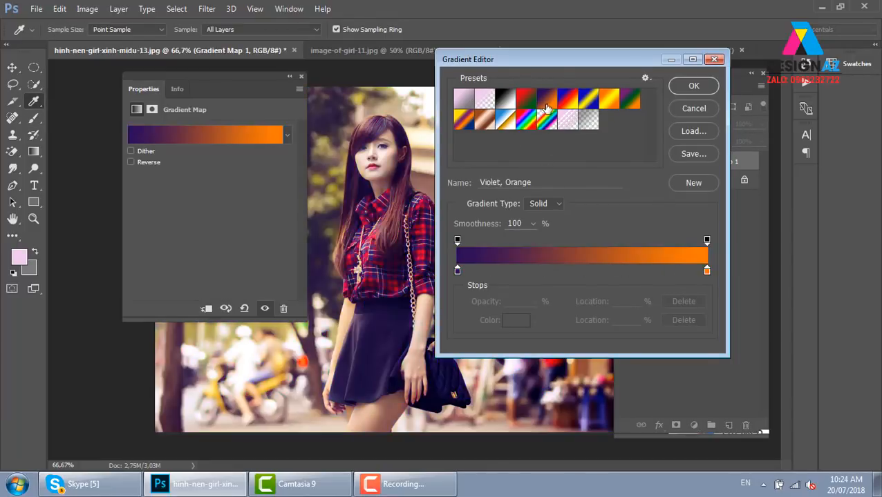
pyautogui.click(522, 101)
pyautogui.click(606, 101)
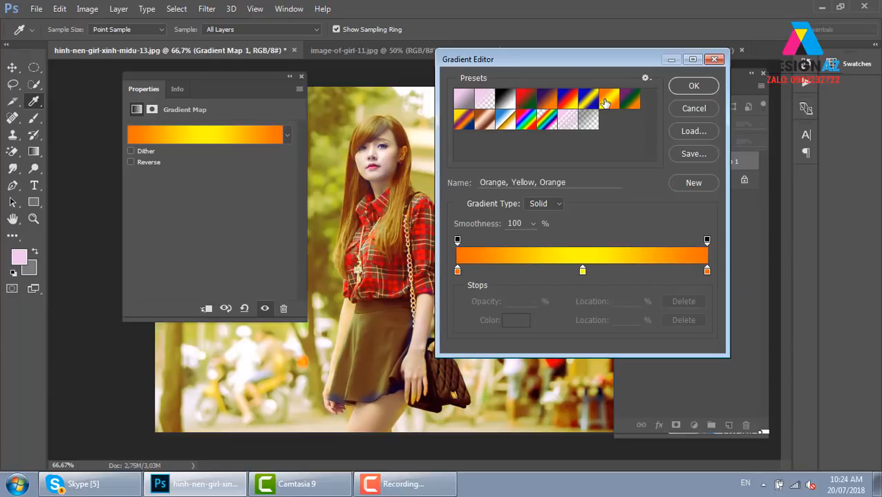
pyautogui.click(632, 102)
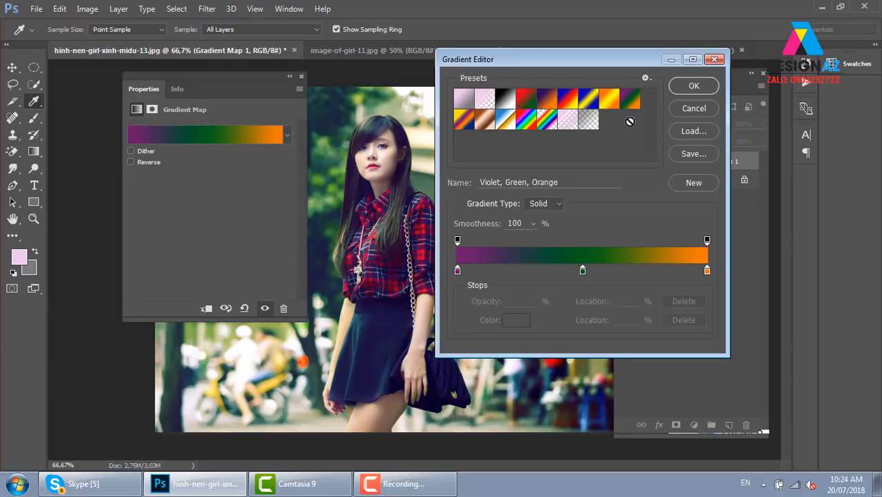
pyautogui.click(693, 86)
pyautogui.moveTo(259, 82); pyautogui.dragTo(716, 80)
pyautogui.click(763, 74)
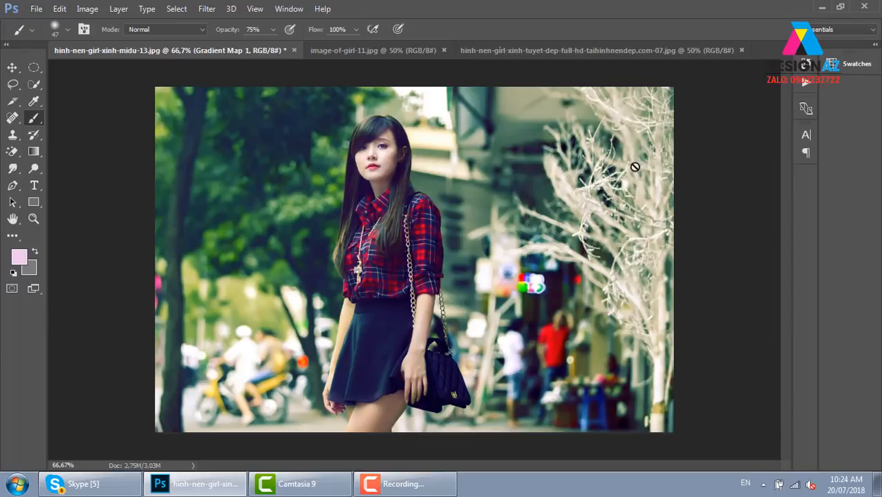
# Show the layer list again and toggle the adjustment layer to compare the green-toned result with the original
pyautogui.press('F7')
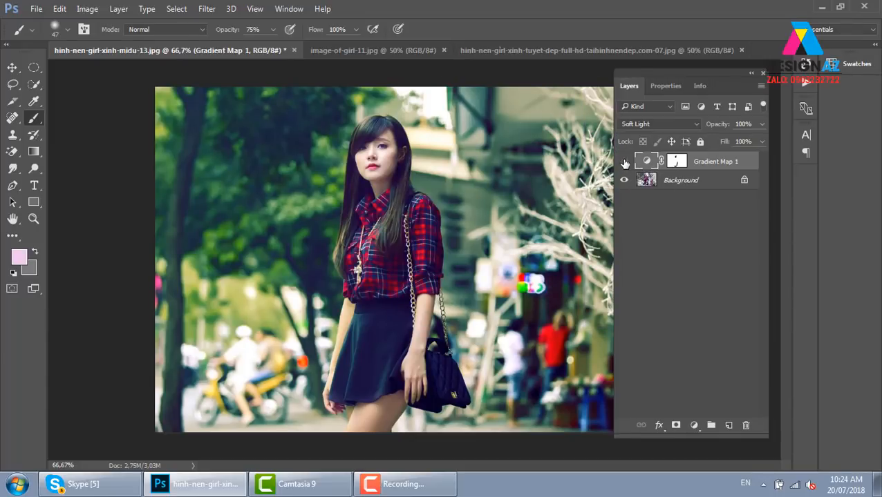
pyautogui.click(624, 161)
pyautogui.click(624, 161)
pyautogui.hotkey('ctrl', '-')
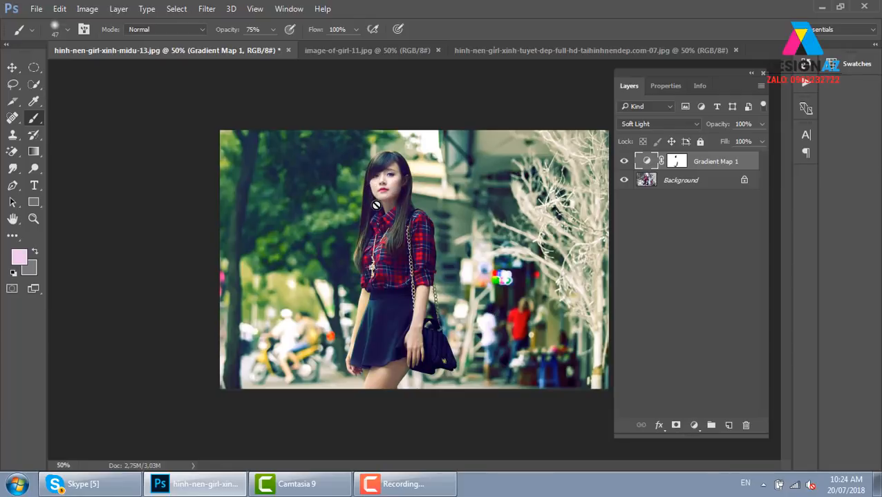
pyautogui.hotkey('ctrl', '+')
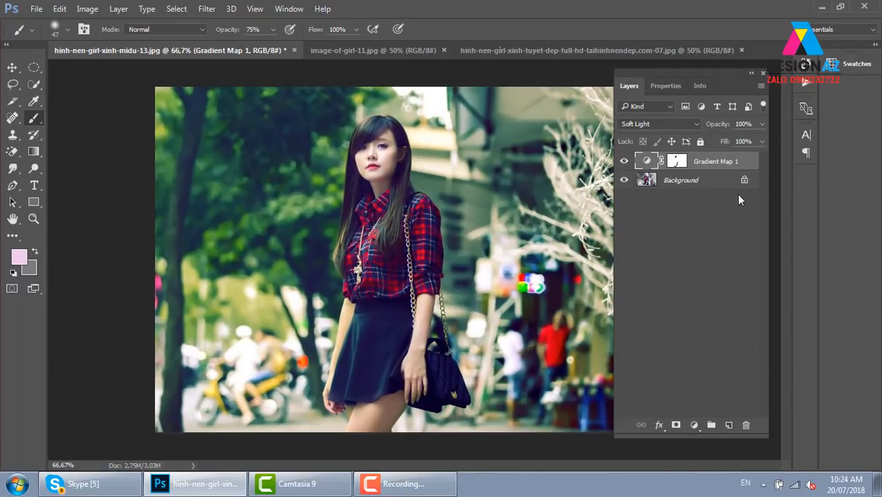
# Delete the Gradient Map 1 adjustment layer together with its mask
pyautogui.click(747, 426)
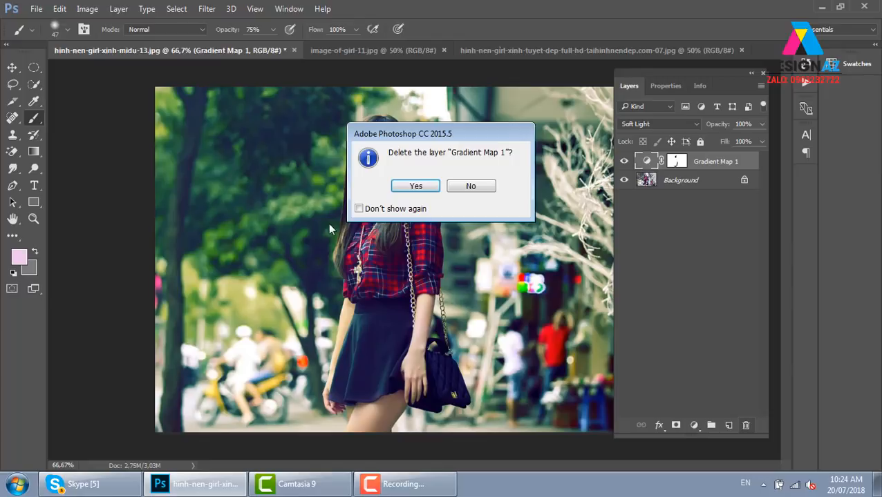
pyautogui.click(422, 188)
pyautogui.hotkey('ctrl', '+')
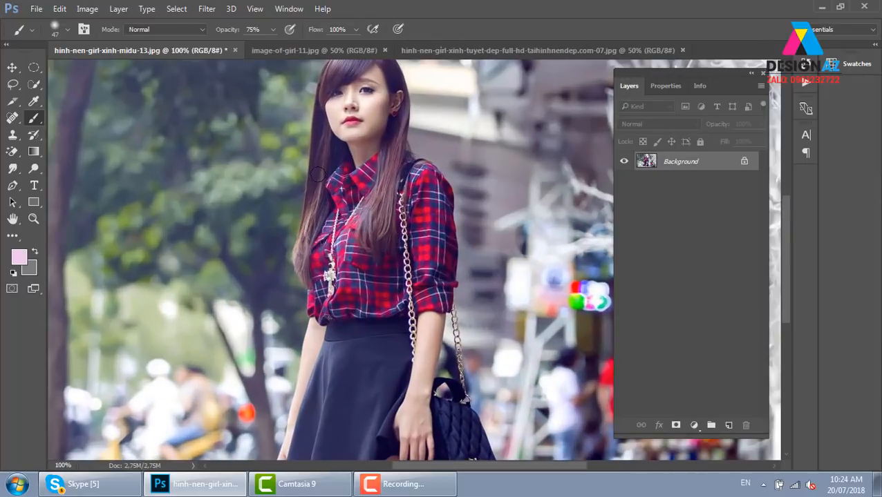
# Look through the other two open photos, the praying woman and image-of-girl-11.jpg
pyautogui.click(479, 56)
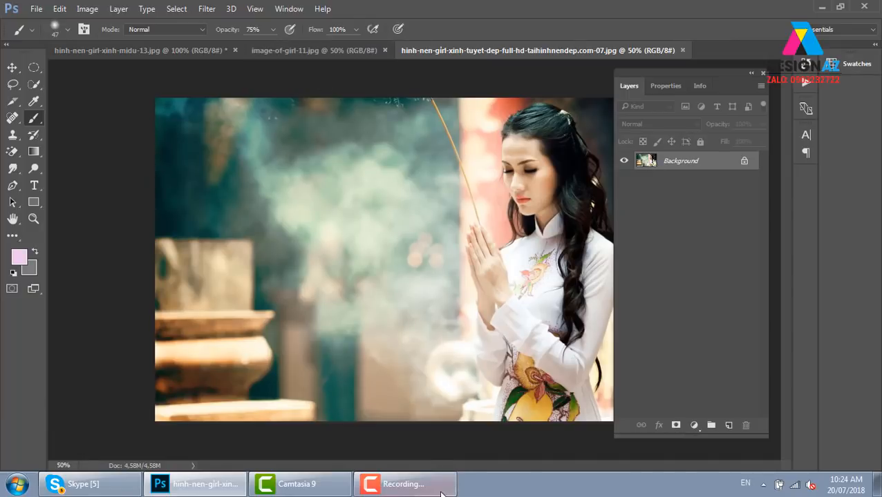
pyautogui.click(290, 54)
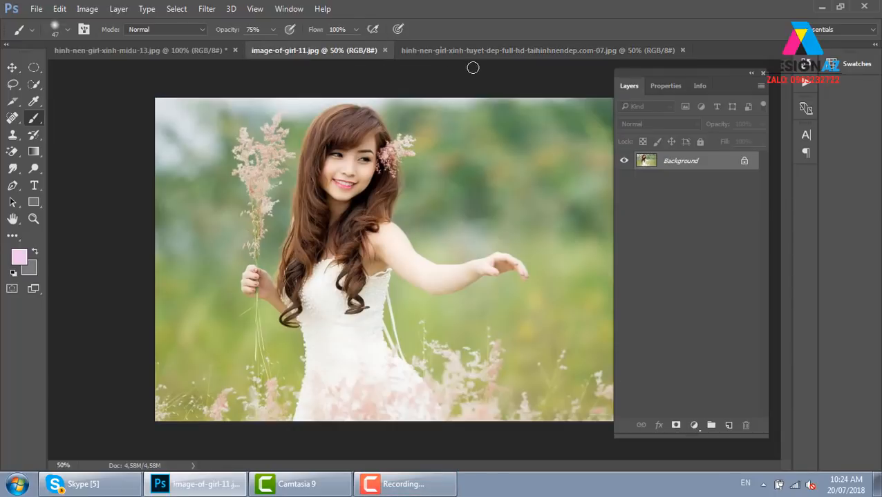
pyautogui.click(512, 52)
pyautogui.hotkey('ctrl', 'o')
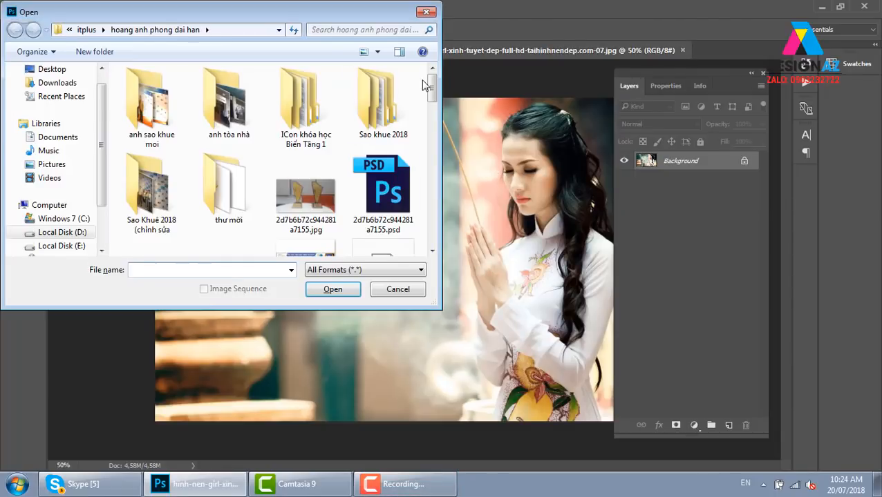
pyautogui.moveTo(431, 88)
pyautogui.mouseDown()
pyautogui.moveTo(432, 127)
pyautogui.moveTo(432, 84)
pyautogui.mouseUp()
pyautogui.click(427, 14)
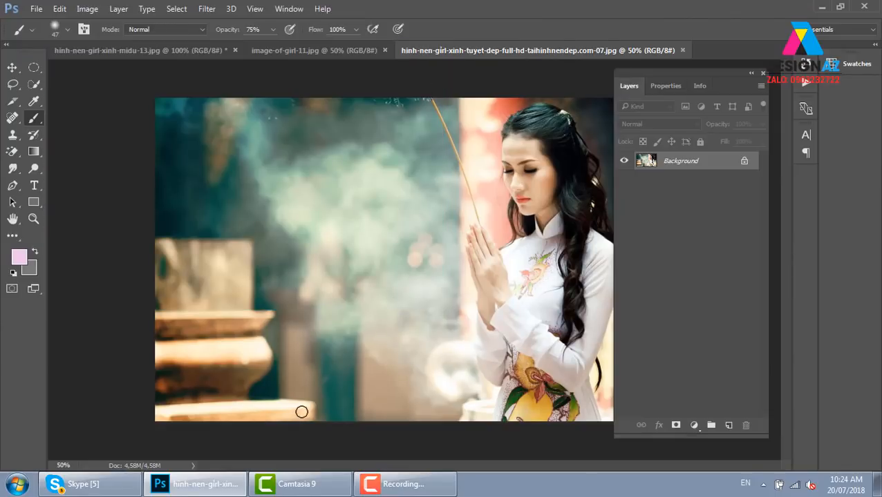
# Switch to Windows Explorer and open the Girl folder inside thuvienanh on Local Disk (E:)
pyautogui.press('super+e')
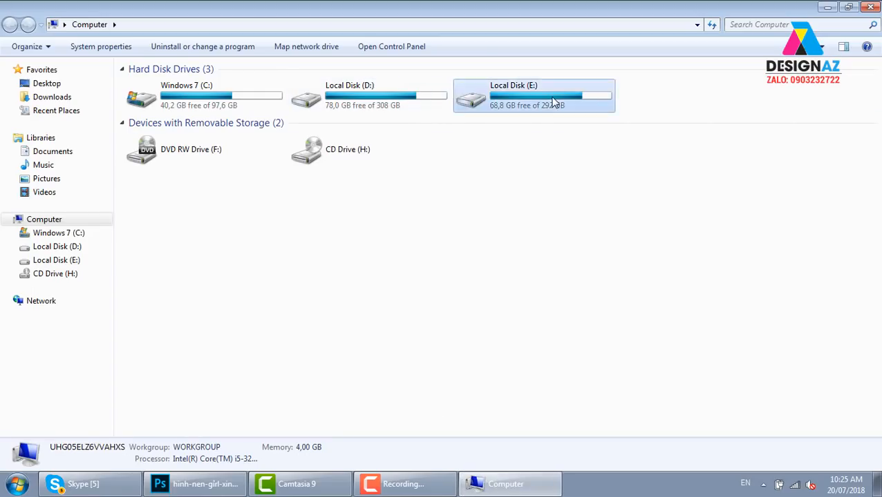
pyautogui.doubleClick(519, 96)
pyautogui.click(542, 201)
pyautogui.click(455, 345)
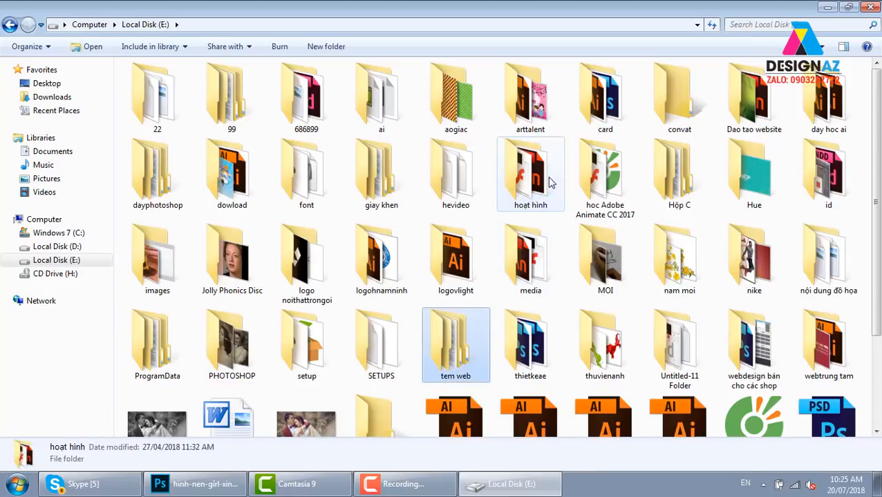
pyautogui.doubleClick(598, 354)
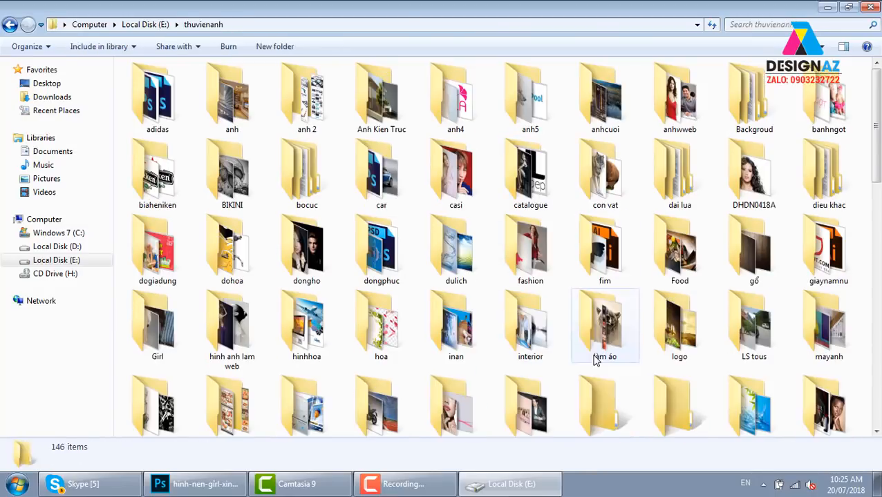
pyautogui.click(381, 326)
pyautogui.click(390, 254)
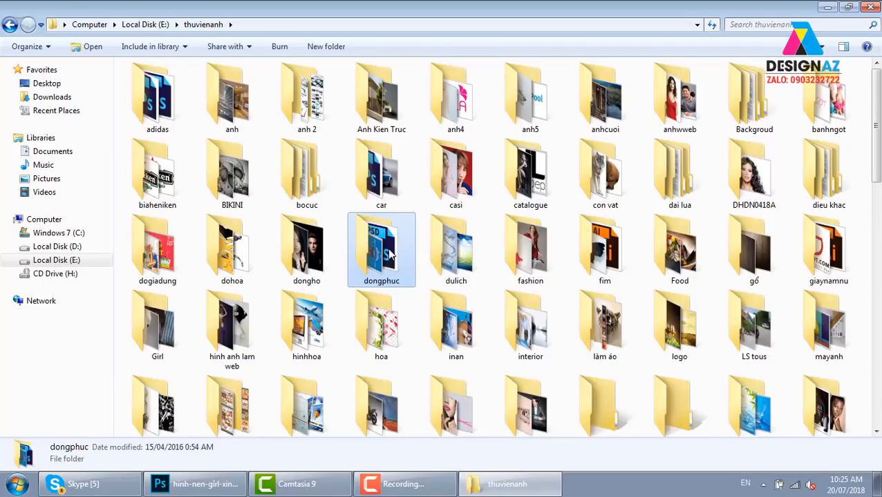
pyautogui.press('g')
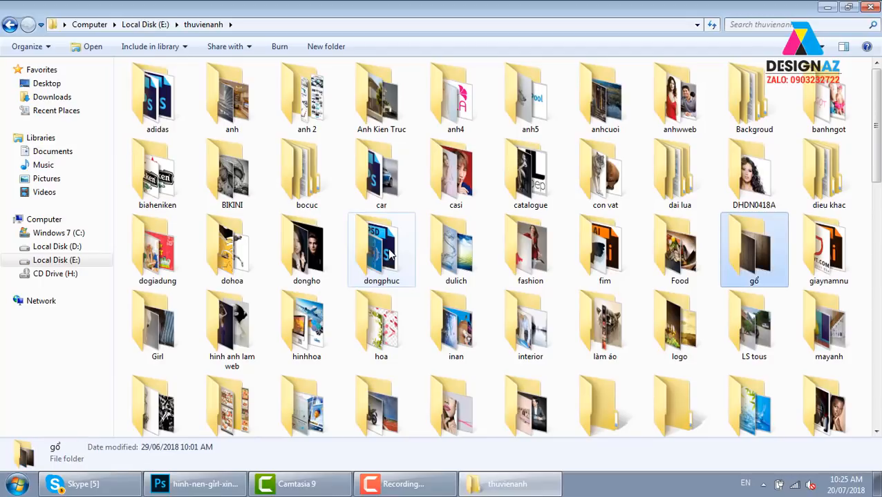
pyautogui.doubleClick(174, 335)
# Try placing hinh-nen-girl-xinh-midu-13.jpg from the Girl folder into the praying woman's photo
pyautogui.moveTo(873, 164); pyautogui.dragTo(876, 331)
pyautogui.moveTo(683, 304); pyautogui.dragTo(489, 185)
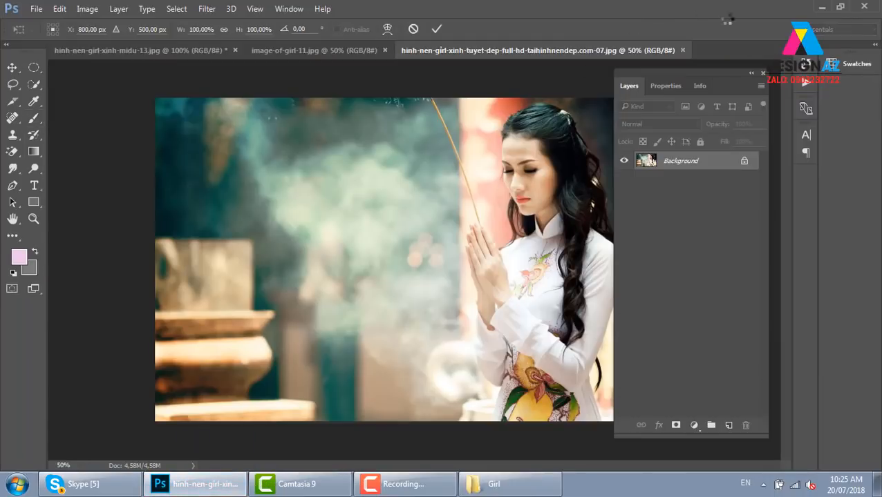
pyautogui.press('Return')
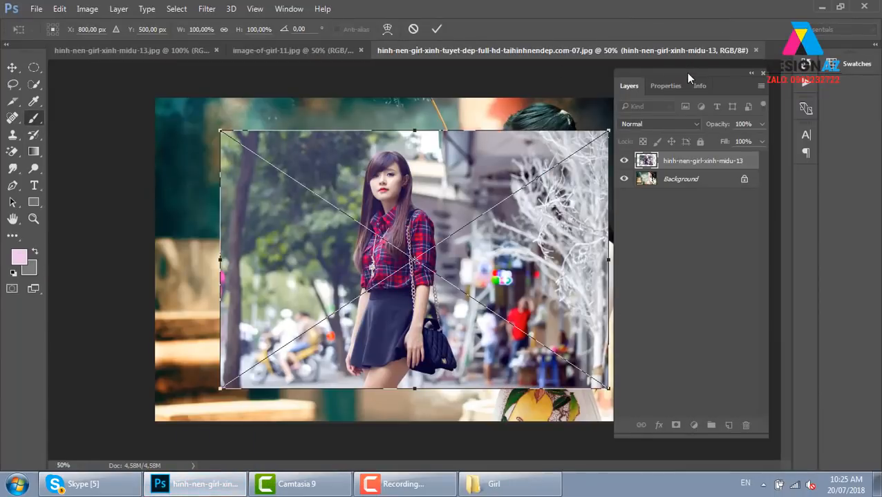
pyautogui.press('Delete')
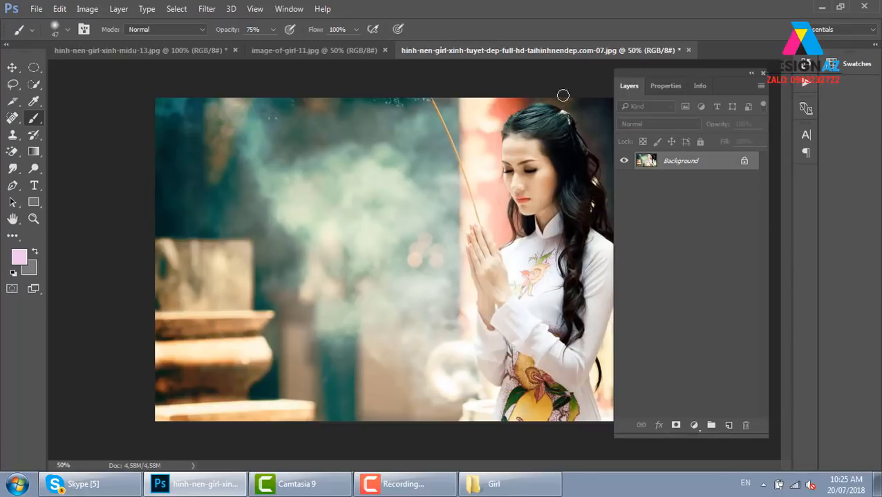
# Open hinh-nen-girl-xinh-midu-13.jpg from the Girl folder as its own document in Photoshop
pyautogui.click(492, 484)
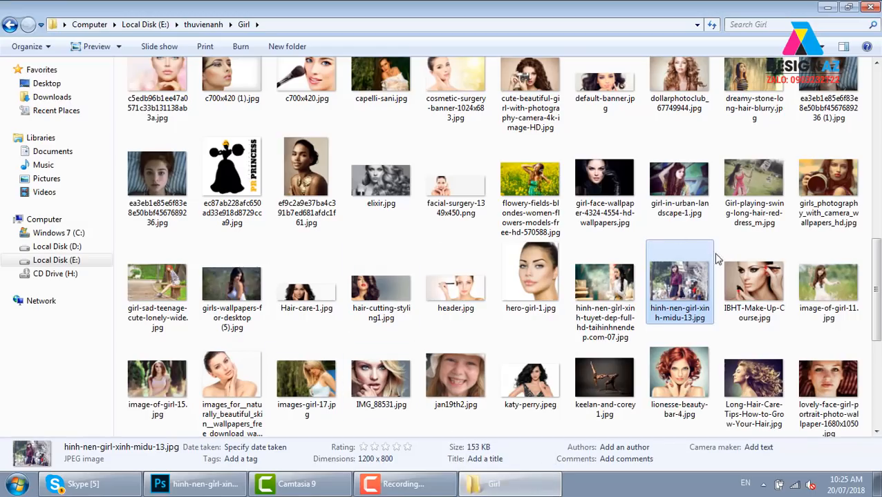
pyautogui.moveTo(681, 286); pyautogui.dragTo(744, 48)
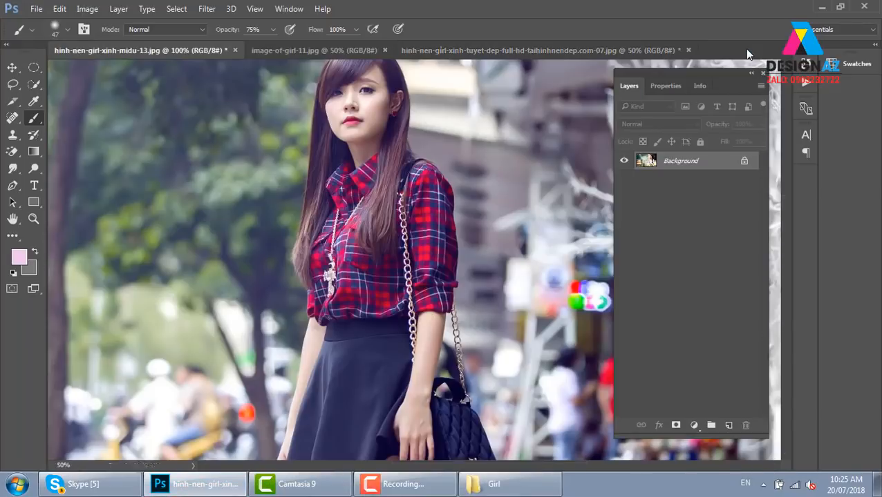
# Duplicate the Background layer of hinh-nen-girl-xinh-midu-13.jpg
pyautogui.scroll(-1, 359, 201)
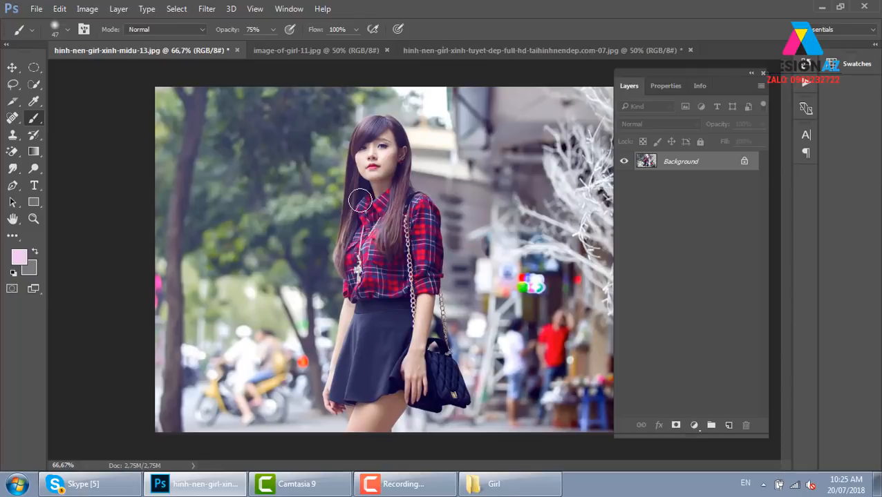
pyautogui.hotkey('ctrl', '+')
pyautogui.hotkey('ctrl', '+')
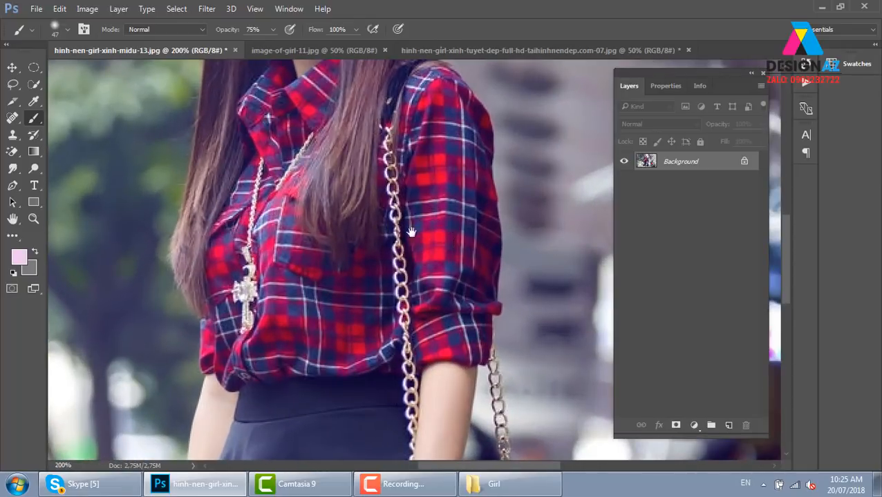
pyautogui.moveTo(366, 173); pyautogui.dragTo(366, 326)
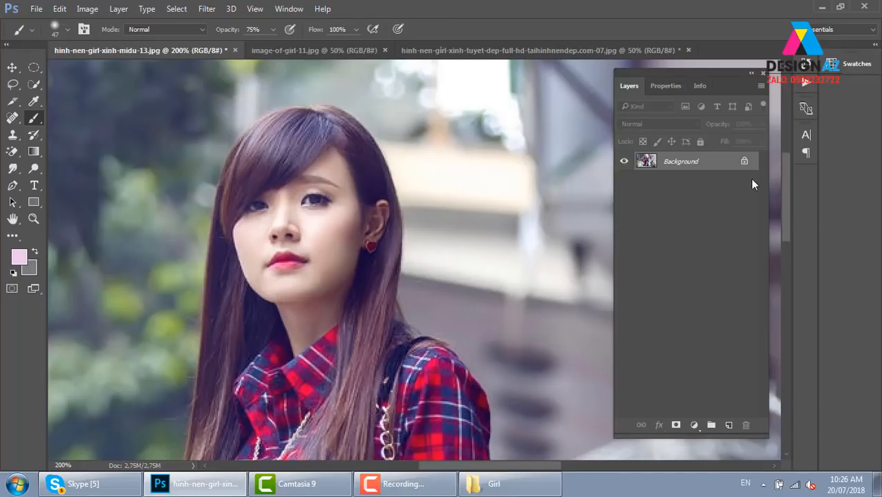
pyautogui.hotkey('ctrl', 'j')
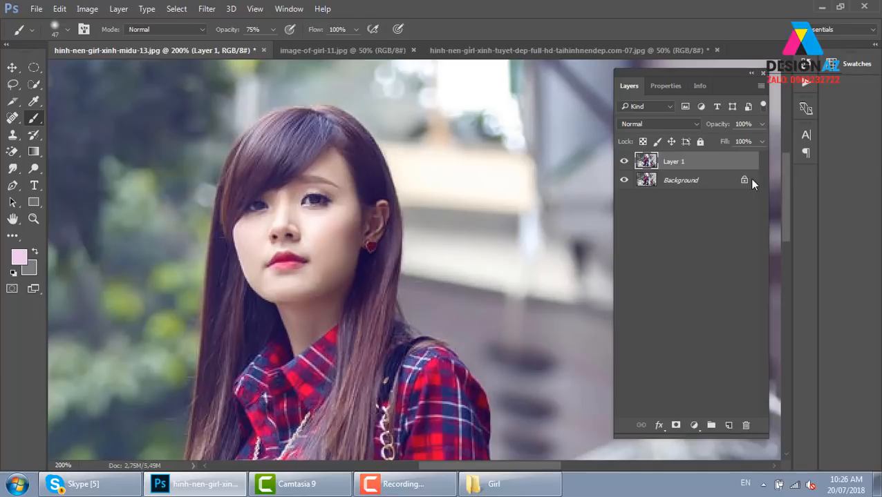
# Desaturate the duplicated layer and set its blend mode to Vivid Light
pyautogui.hotkey('ctrl', '-')
pyautogui.press('v')
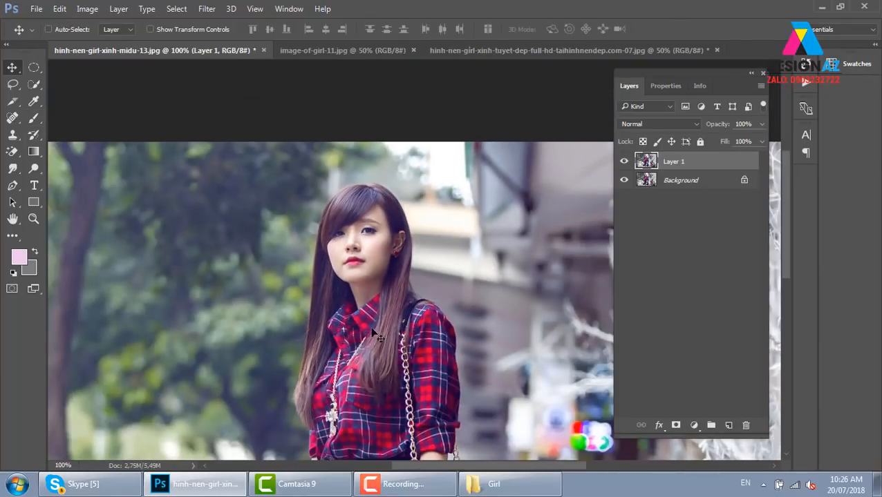
pyautogui.moveTo(335, 368)
pyautogui.mouseDown()
pyautogui.moveTo(359, 295)
pyautogui.moveTo(356, 337)
pyautogui.moveTo(336, 365)
pyautogui.mouseUp()
pyautogui.hotkey('ctrl', '-')
pyautogui.hotkey('ctrl', '+')
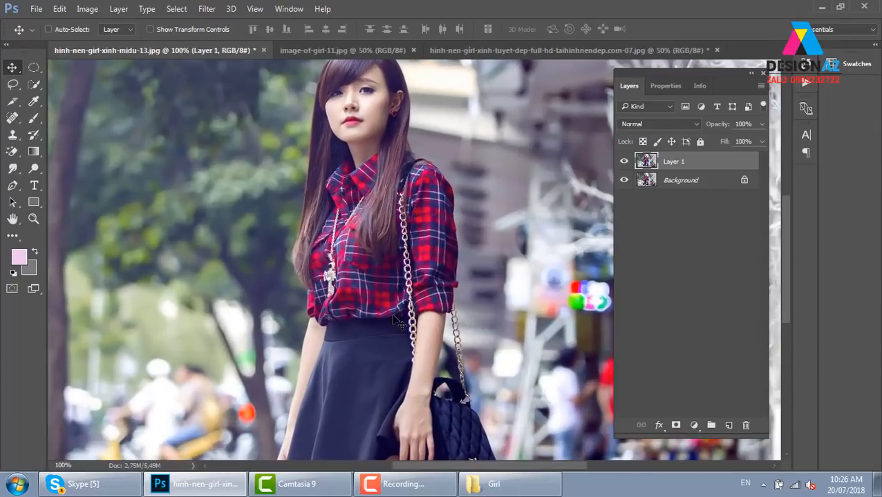
pyautogui.moveTo(397, 172); pyautogui.dragTo(399, 253)
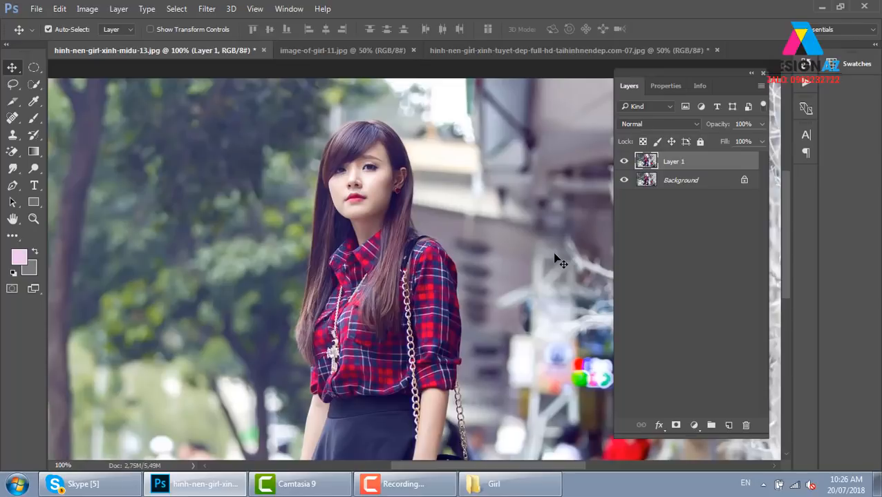
pyautogui.hotkey('ctrl', 'shift', 'u')
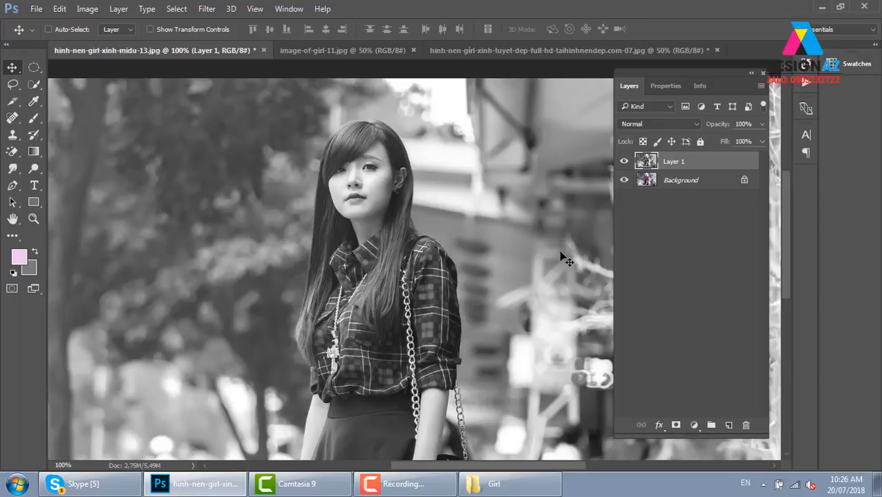
pyautogui.click(670, 125)
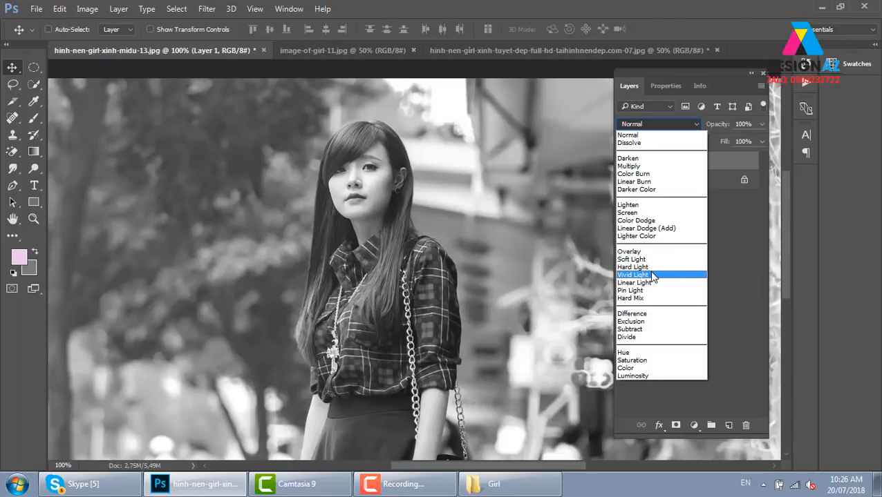
pyautogui.click(633, 274)
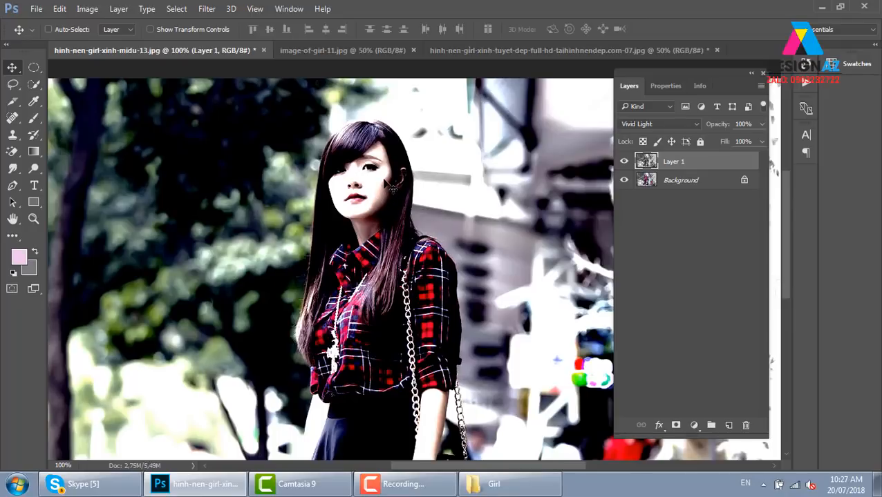
# Apply a High Pass filter with a radius of 1.5 pixels to the desaturated Vivid Light layer
pyautogui.click(212, 11)
pyautogui.moveTo(250, 268)
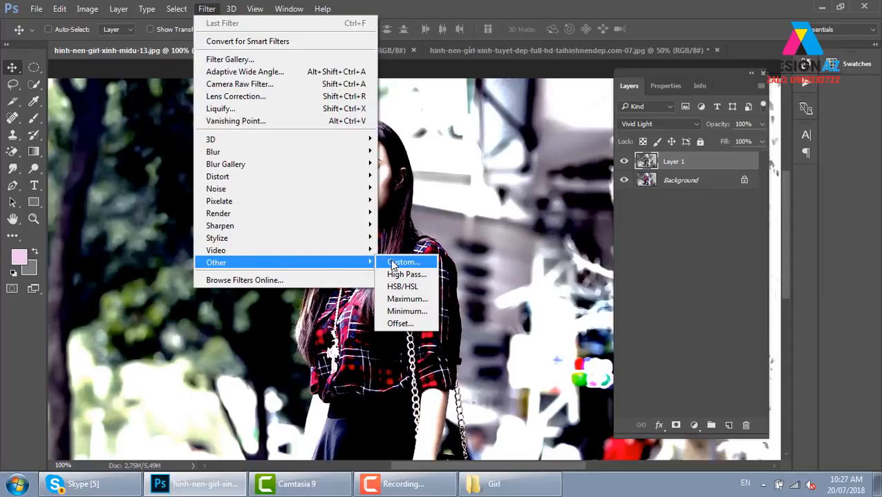
pyautogui.click(405, 274)
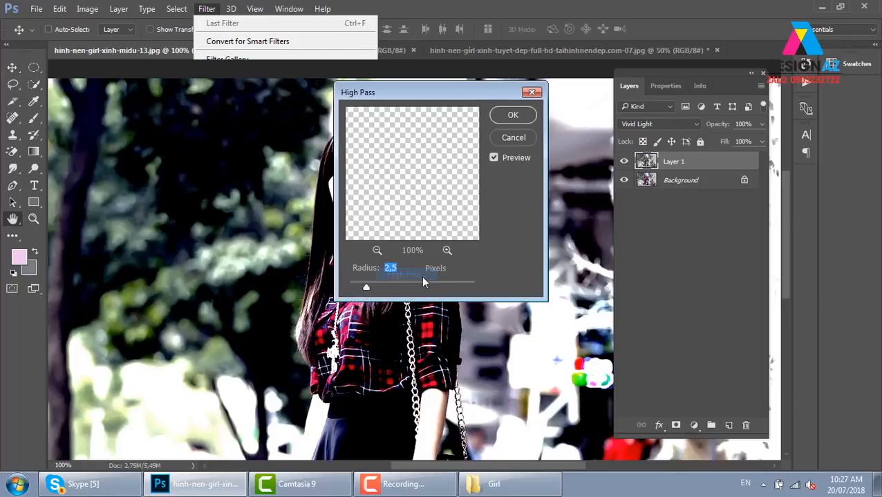
pyautogui.moveTo(438, 91); pyautogui.dragTo(558, 94)
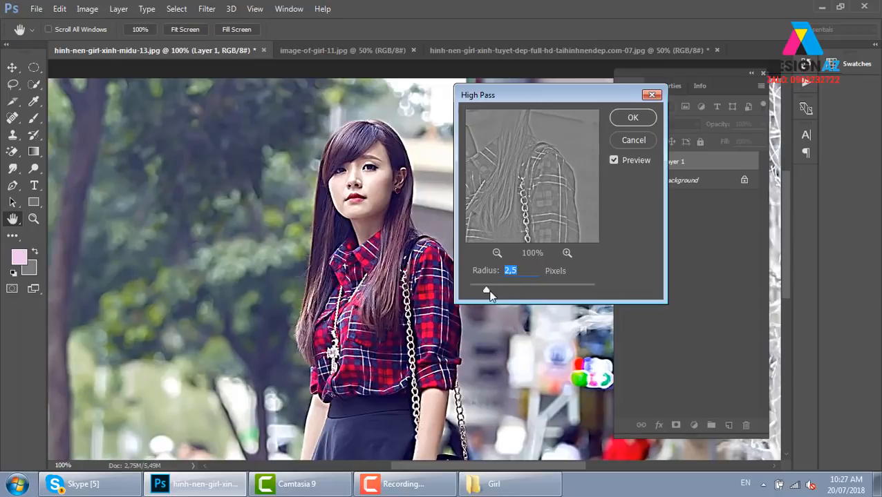
pyautogui.click(612, 161)
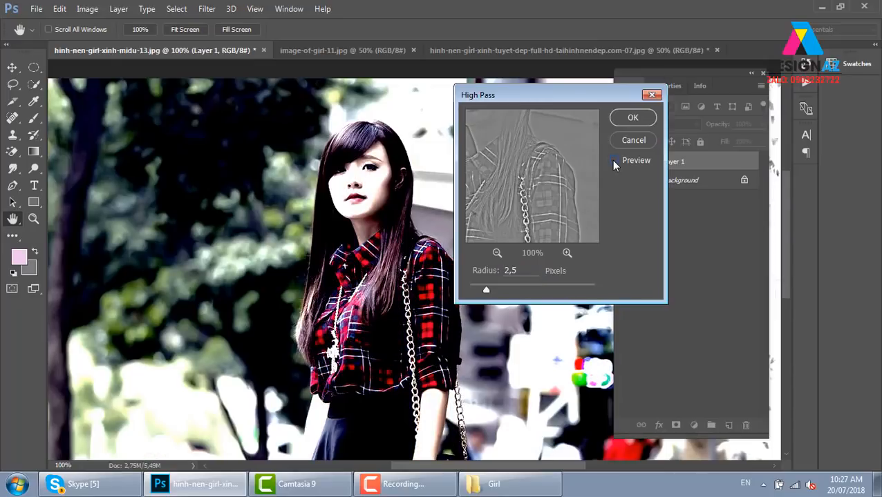
pyautogui.click(611, 163)
pyautogui.moveTo(485, 290); pyautogui.dragTo(479, 290)
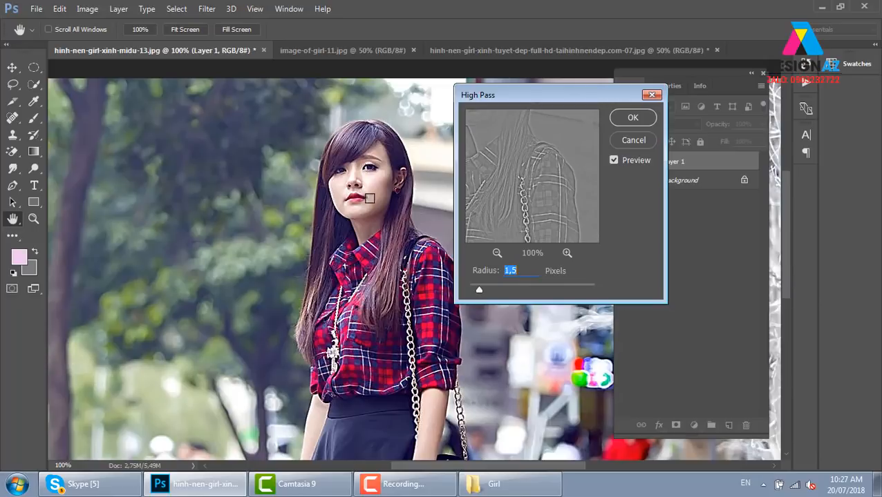
pyautogui.click(632, 118)
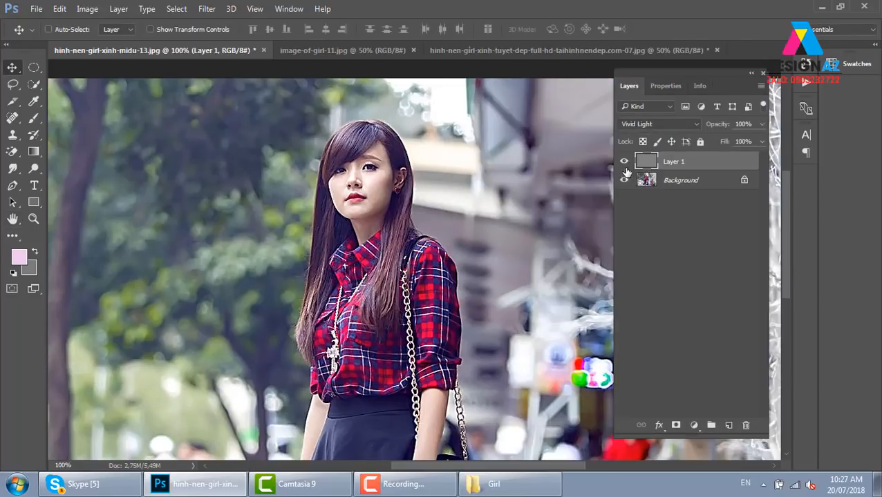
# Compare the portrait with and without the high-pass layer to examine its sharpening effect
pyautogui.click(624, 162)
pyautogui.click(624, 162)
pyautogui.click(624, 162)
pyautogui.click(624, 163)
pyautogui.click(624, 163)
pyautogui.click(624, 162)
pyautogui.click(624, 163)
pyautogui.click(624, 163)
pyautogui.click(624, 163)
pyautogui.click(624, 162)
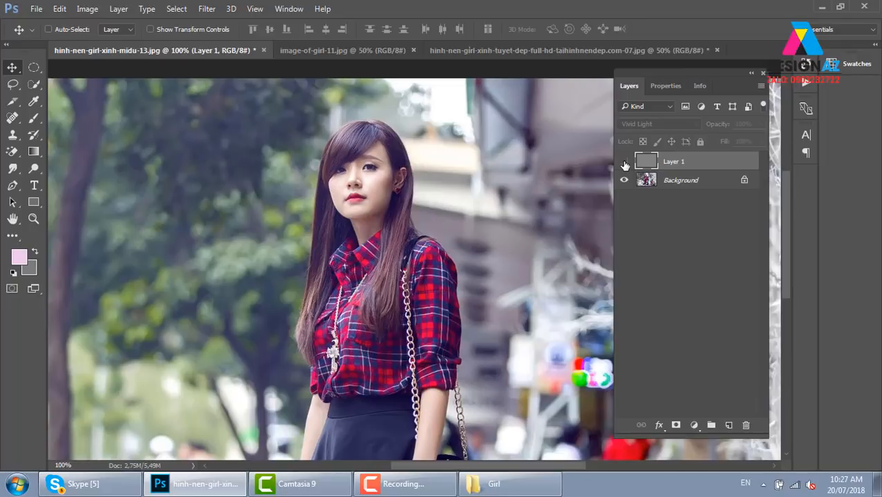
pyautogui.click(624, 164)
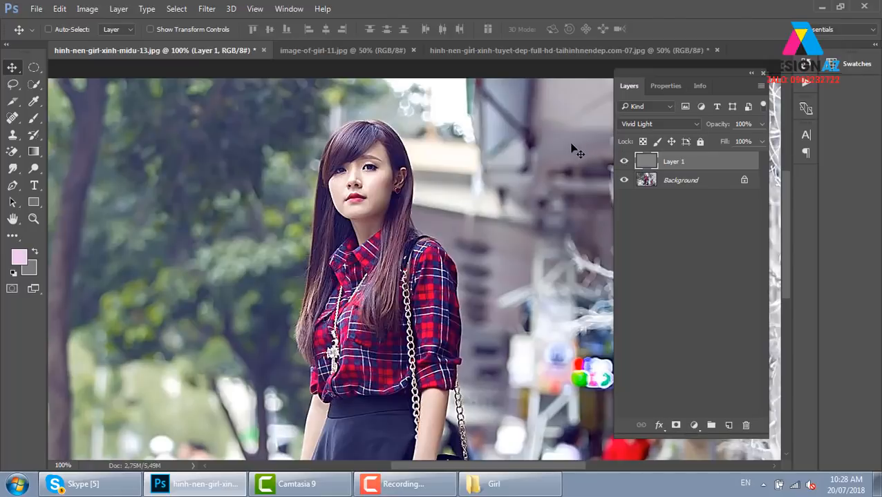
# Reduce the high-pass layer's Fill to 40%
pyautogui.click(759, 141)
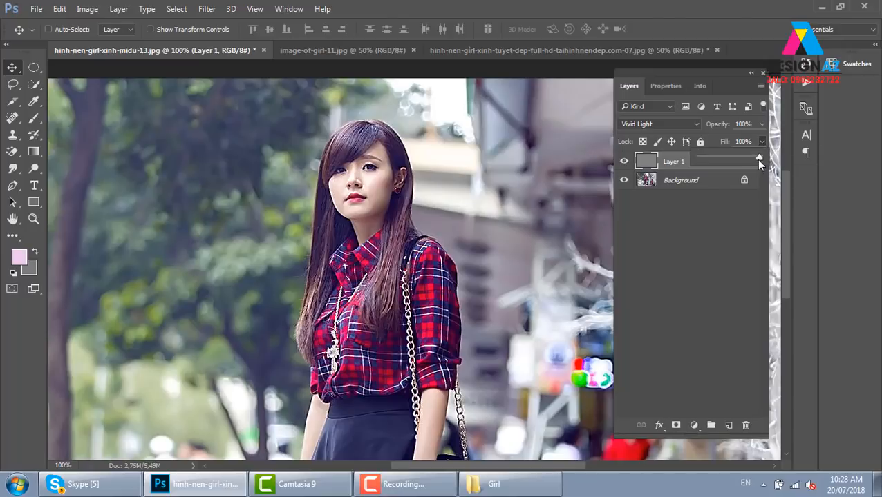
pyautogui.moveTo(744, 161); pyautogui.dragTo(721, 157)
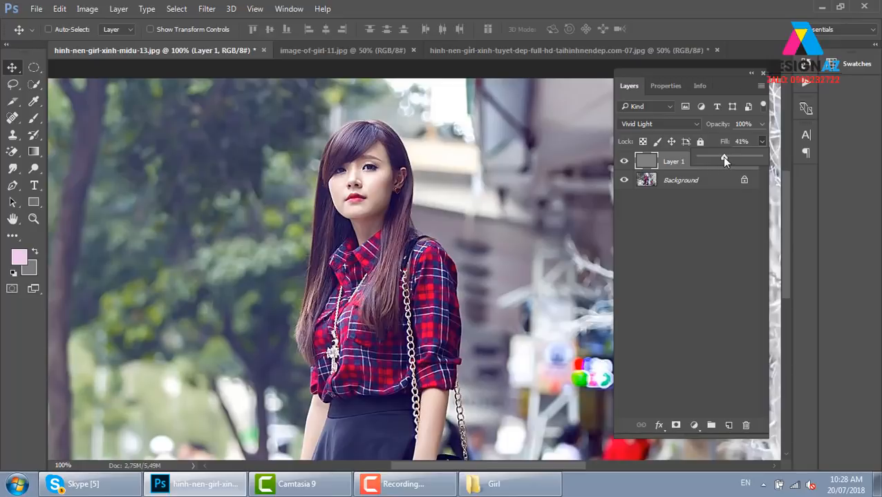
pyautogui.click(628, 163)
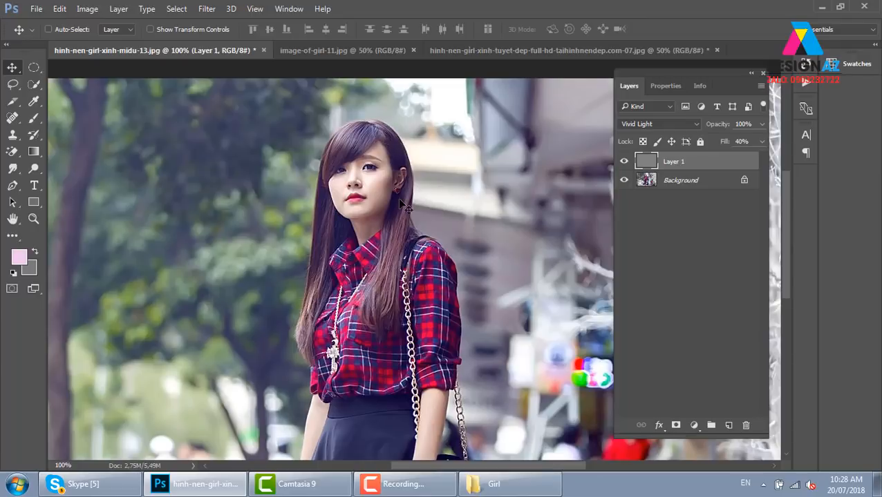
# Shift the high-pass layer sideways to examine its edge detail, and return it to its original position
pyautogui.moveTo(397, 198); pyautogui.dragTo(497, 200)
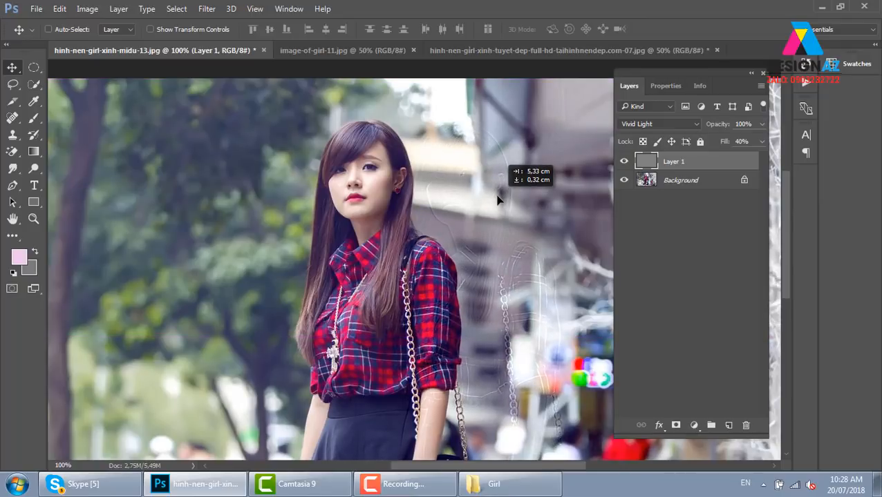
pyautogui.moveTo(497, 200); pyautogui.dragTo(497, 200)
pyautogui.moveTo(498, 201); pyautogui.dragTo(492, 211)
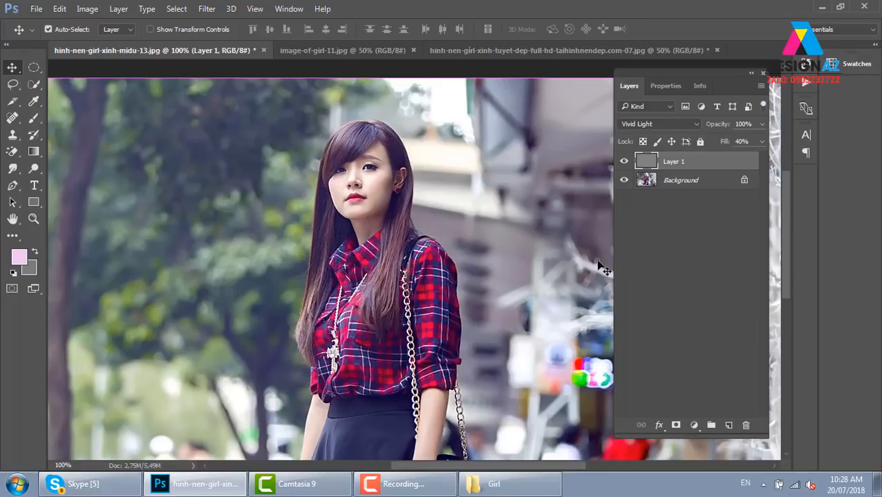
# Duplicate the high-pass layer twice to strengthen the sharpening
pyautogui.hotkey('ctrl', 'j')
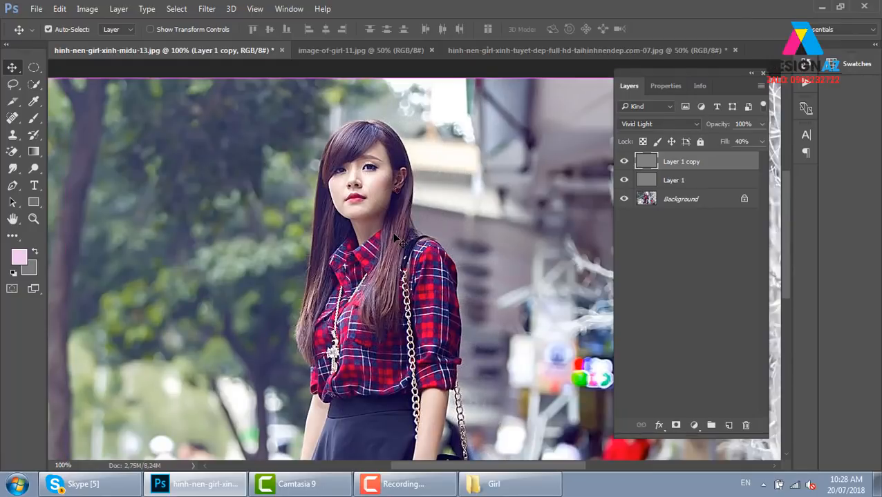
pyautogui.hotkey('ctrl', 'j')
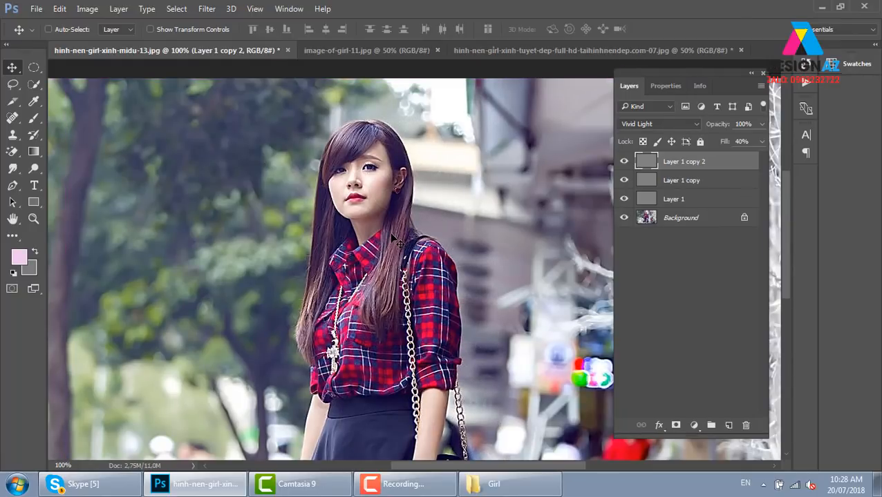
pyautogui.scroll(-1, 397, 240)
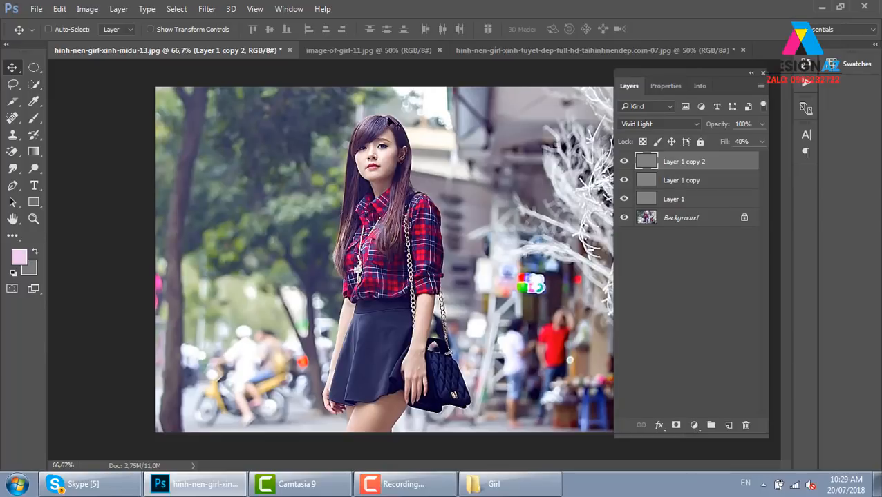
# Delete the high-pass layer and its two copies
pyautogui.click(427, 167)
pyautogui.press('Delete')
pyautogui.press('Delete')
pyautogui.press('Delete')
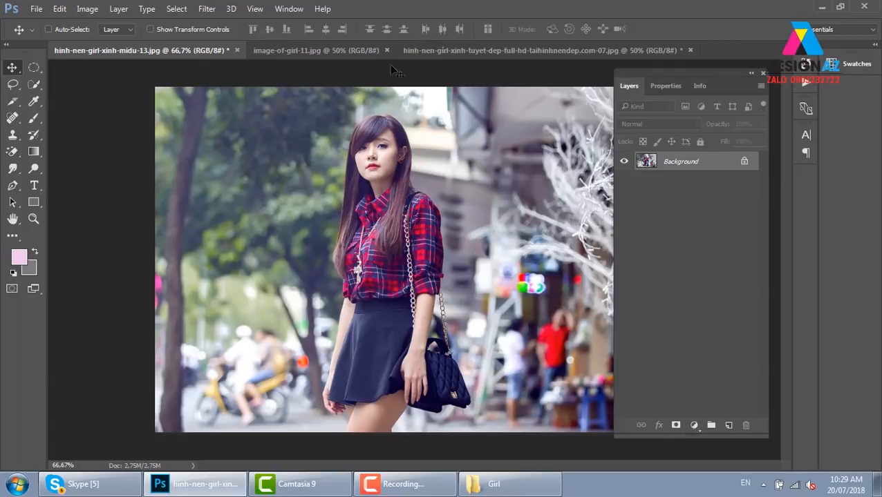
# Start a Color Lookup adjustment on the Background with the 3DLUT file 2Strip.look and compare it with the original
pyautogui.click(94, 10)
pyautogui.moveTo(112, 42)
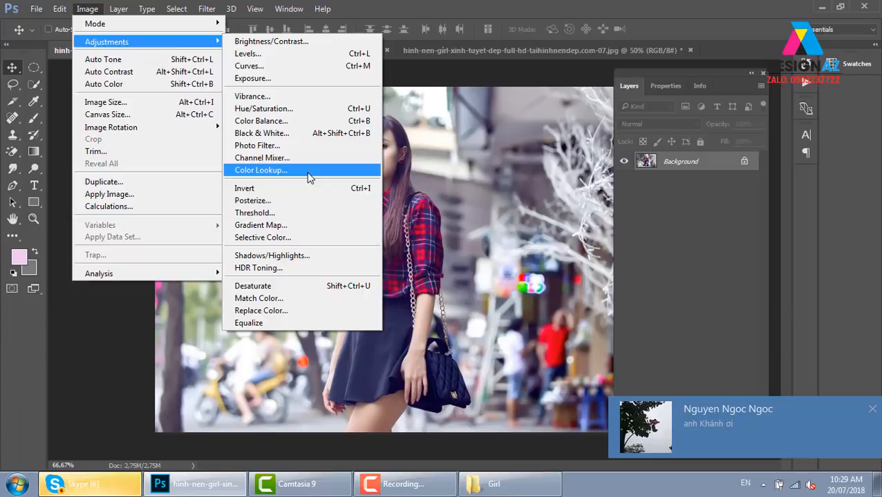
pyautogui.click(308, 174)
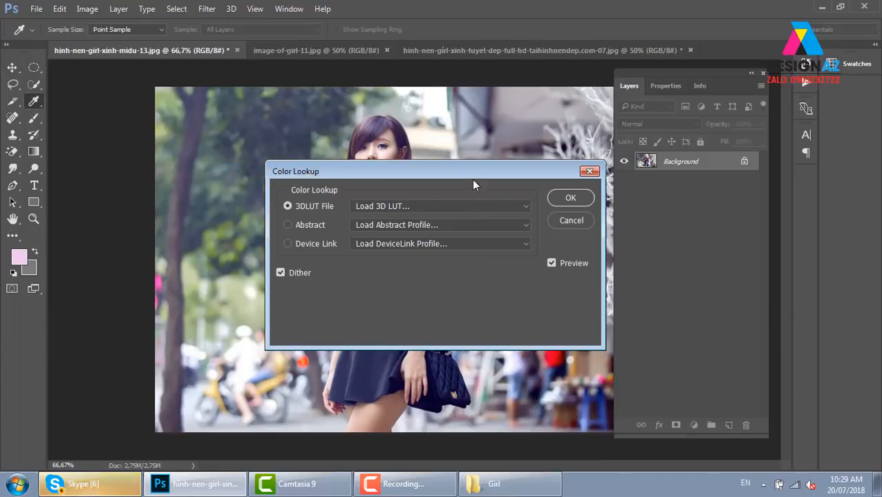
pyautogui.moveTo(473, 184); pyautogui.dragTo(722, 69)
pyautogui.click(729, 108)
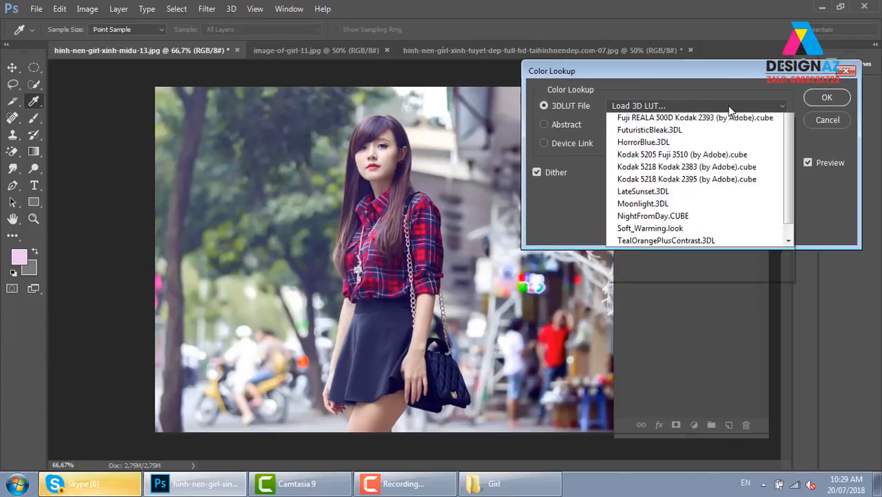
pyautogui.click(681, 153)
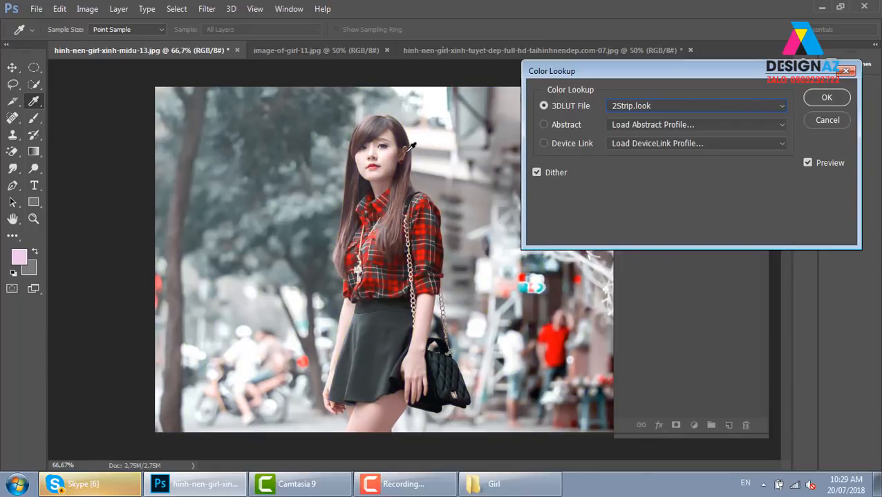
pyautogui.click(807, 164)
pyautogui.click(807, 164)
pyautogui.click(807, 164)
pyautogui.click(807, 163)
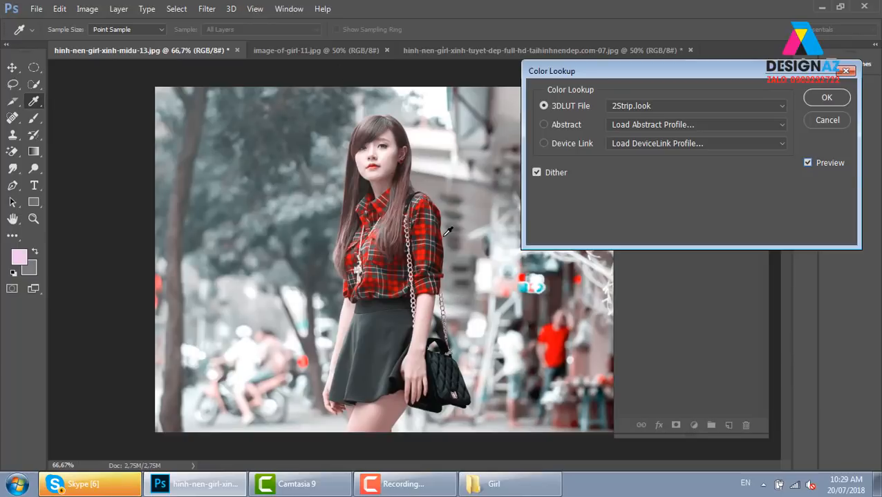
# Try the 3DLUT files 3Strip.look, Bleach Bypass.look and Candlelight.CUBE on the portrait
pyautogui.click(723, 105)
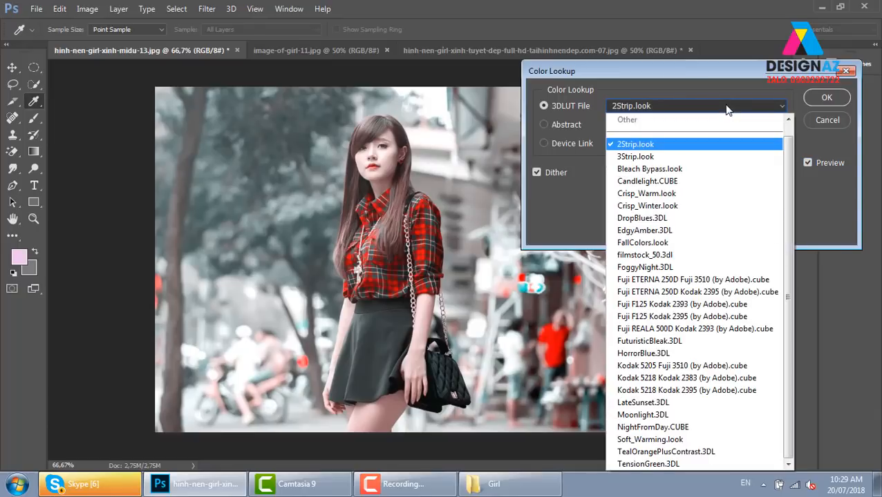
pyautogui.click(689, 158)
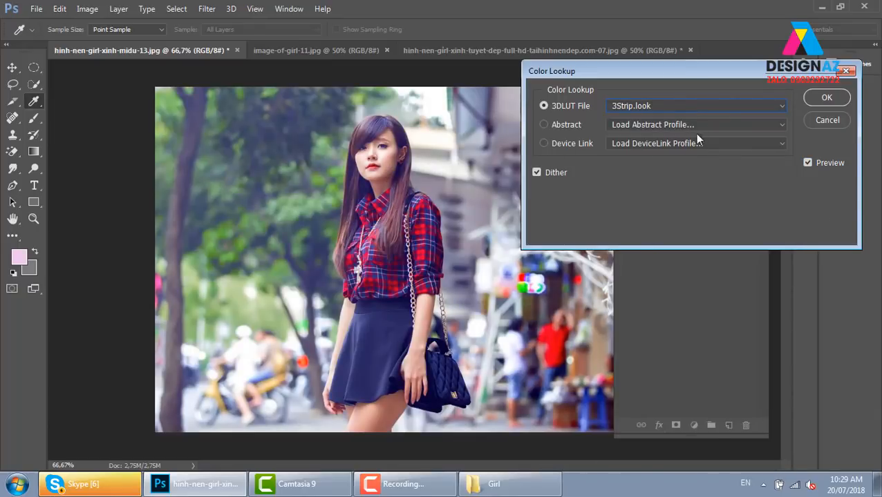
pyautogui.click(696, 104)
pyautogui.click(671, 168)
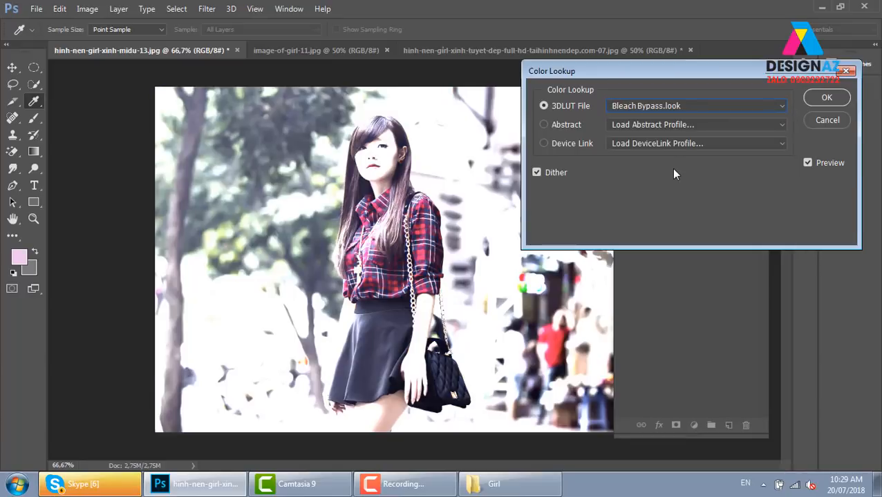
pyautogui.click(685, 103)
pyautogui.click(673, 184)
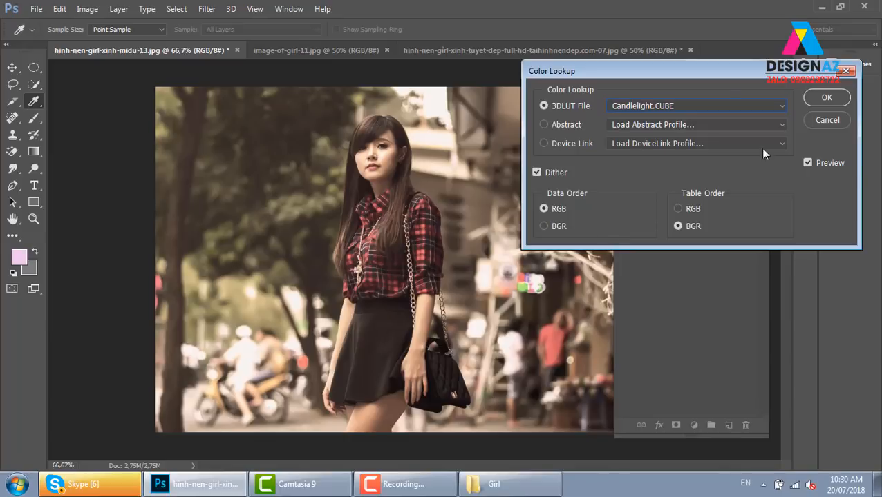
# Try the 3DLUT files Crisp_Warm.look, Crisp_Winter.look and DropBlues.3DL on the portrait
pyautogui.click(725, 107)
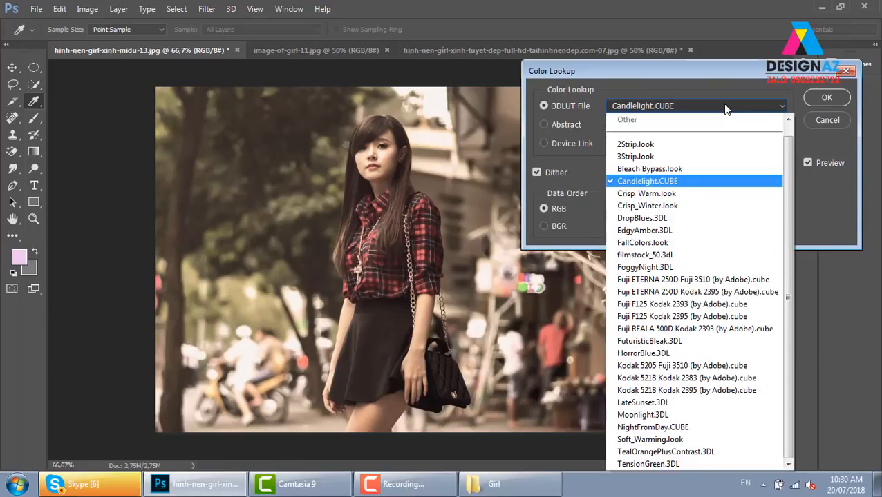
pyautogui.click(700, 194)
pyautogui.click(671, 107)
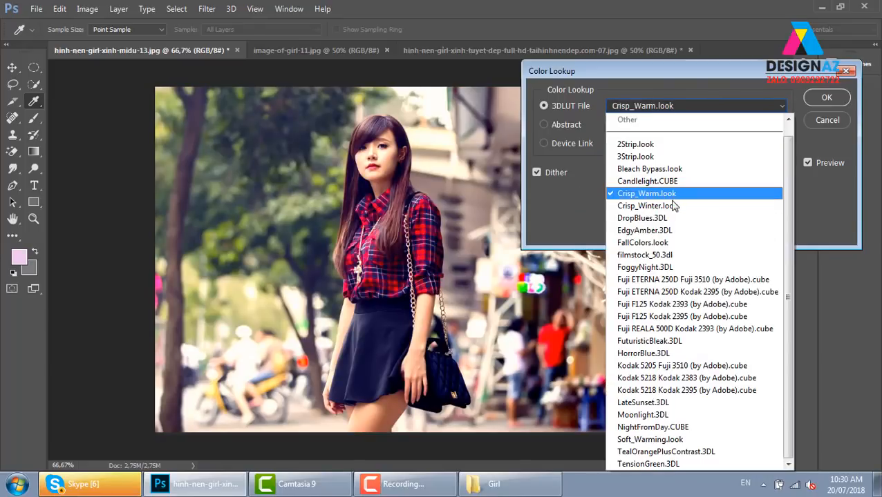
pyautogui.click(672, 210)
pyautogui.click(702, 107)
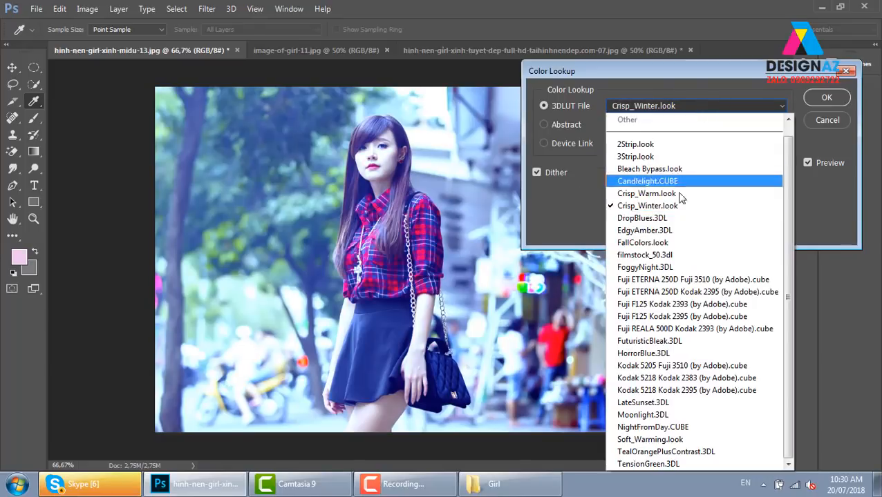
pyautogui.click(679, 218)
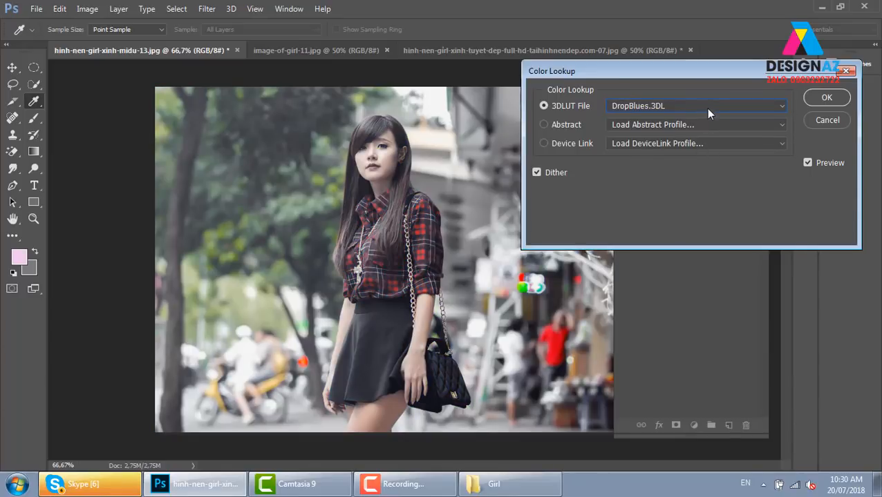
# Try the 3DLUT files EdgyAmber.3DL, FallColors.look, filmstock_50.3dl and FoggyNight.3DL on the portrait
pyautogui.click(705, 109)
pyautogui.click(685, 228)
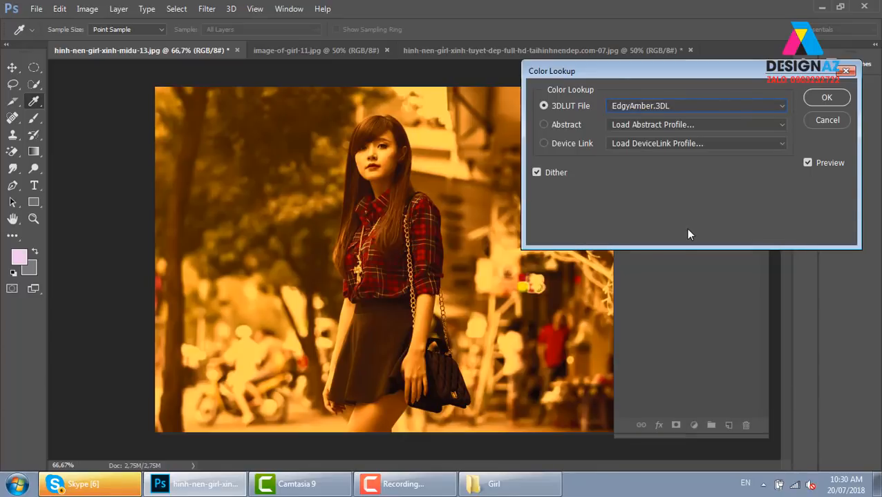
pyautogui.click(702, 107)
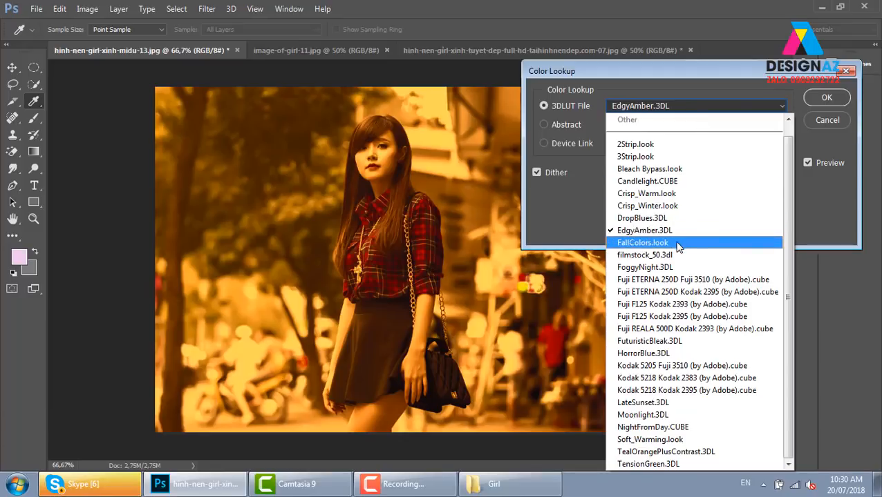
pyautogui.click(676, 243)
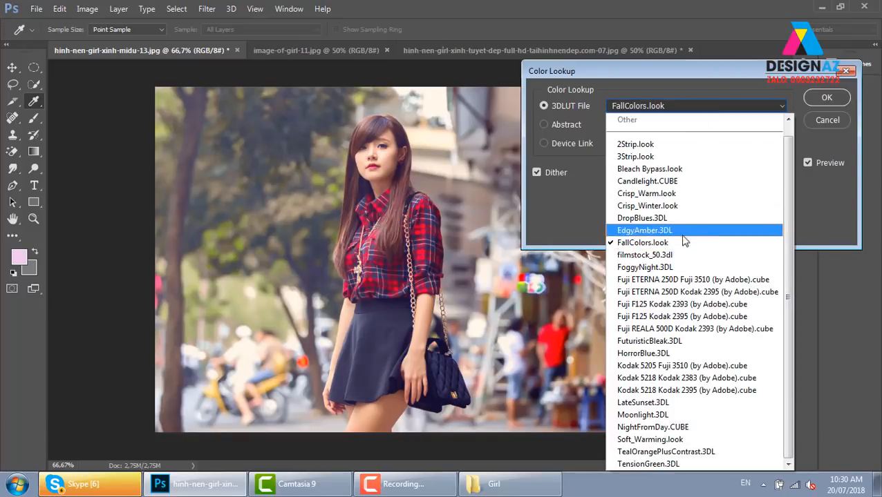
pyautogui.click(684, 255)
pyautogui.click(681, 105)
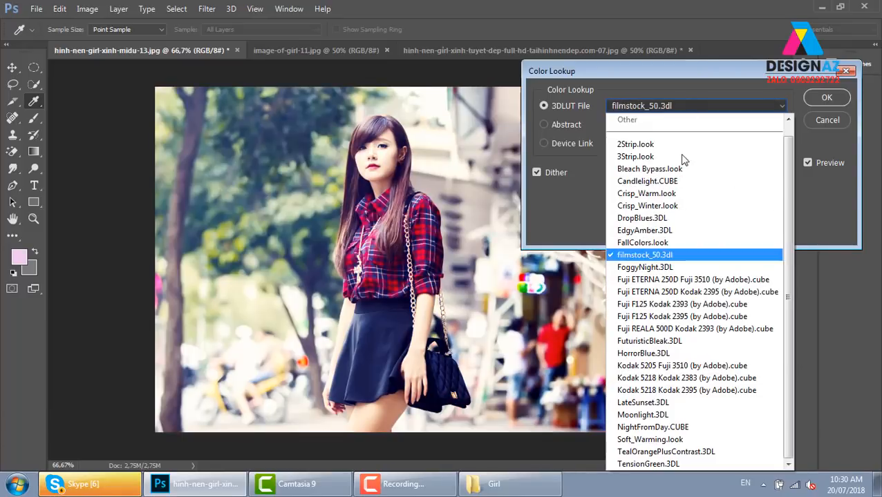
pyautogui.click(674, 263)
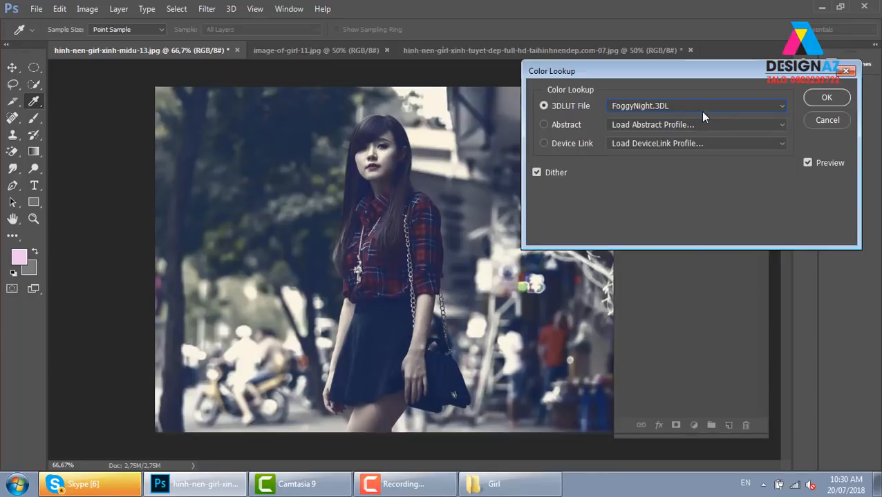
# Choose the 3DLUT file Fuji ETERNA 250D Fuji 3510 (by Adobe).cube and compare its effect with the original photo
pyautogui.click(700, 110)
pyautogui.click(683, 280)
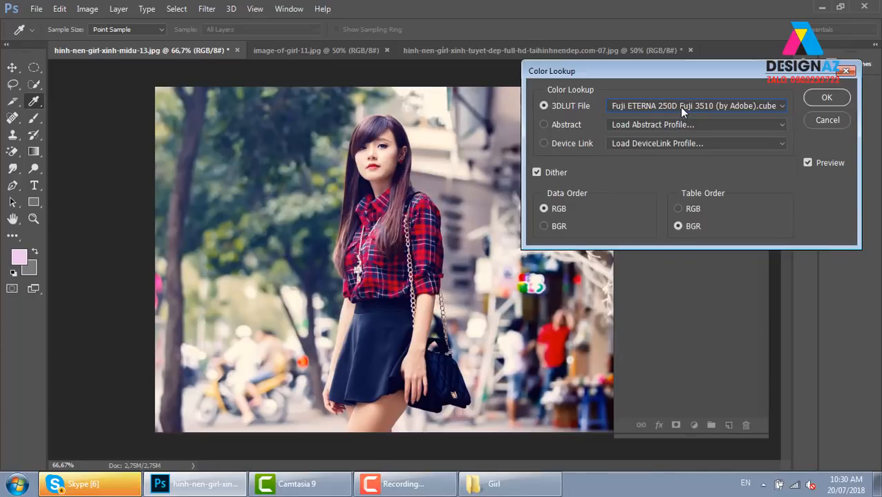
pyautogui.click(808, 164)
pyautogui.click(808, 164)
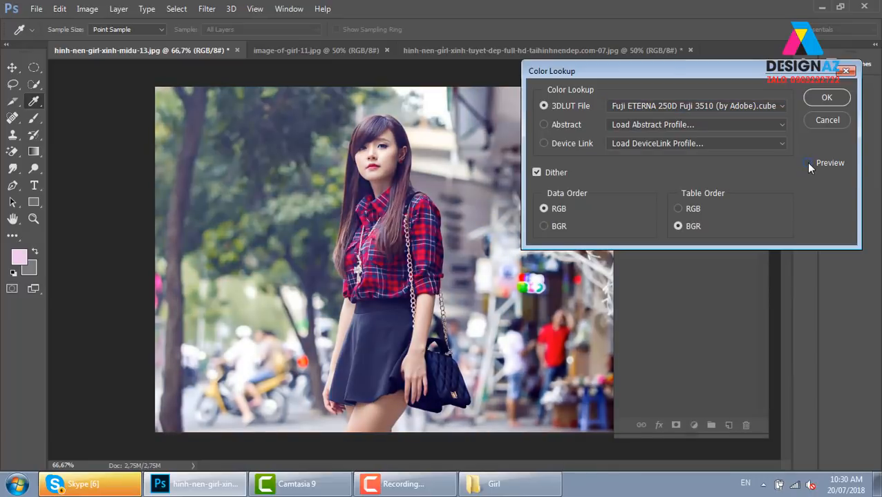
pyautogui.click(808, 164)
pyautogui.click(808, 163)
# Switch the 3DLUT file through Fuji ETERNA 250D Kodak 2395, Fuji F125 Kodak 2393 and Fuji F125 Kodak 2395
pyautogui.click(720, 108)
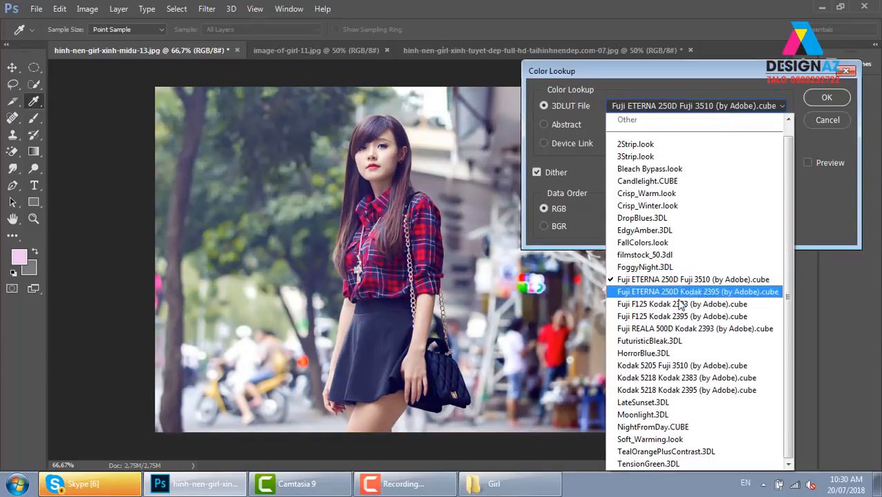
pyautogui.click(683, 292)
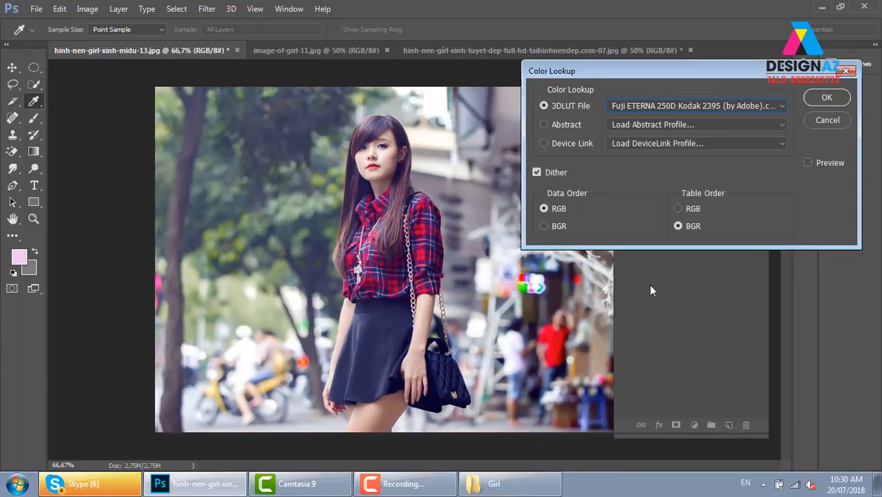
pyautogui.click(723, 113)
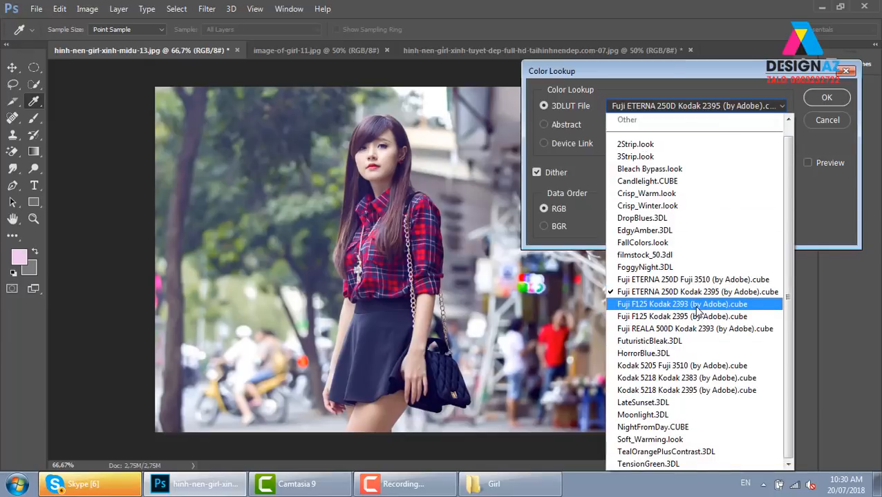
pyautogui.click(696, 305)
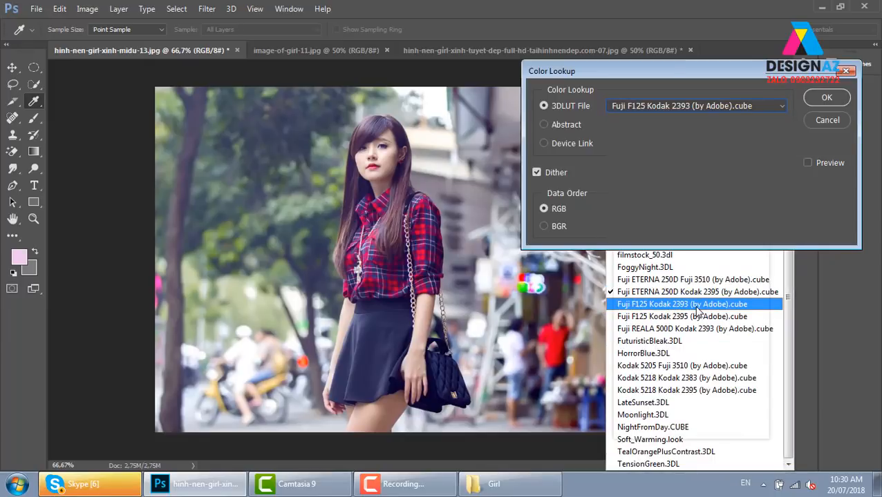
pyautogui.click(661, 105)
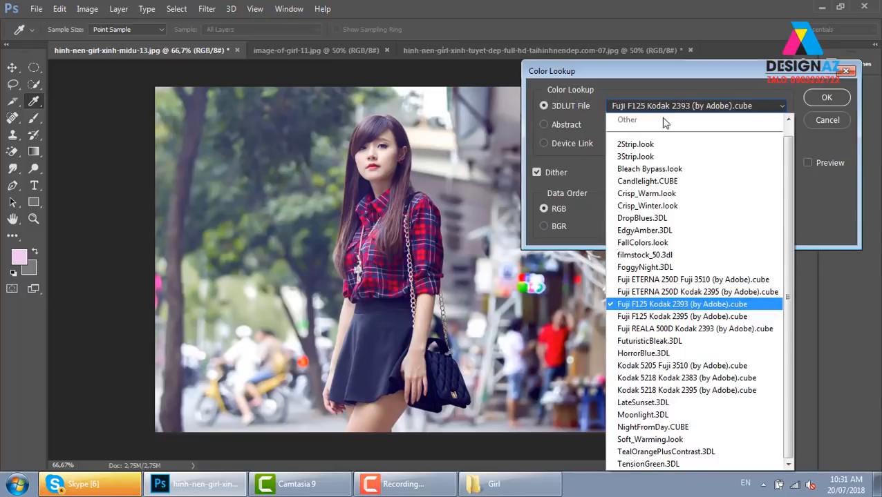
pyautogui.click(661, 318)
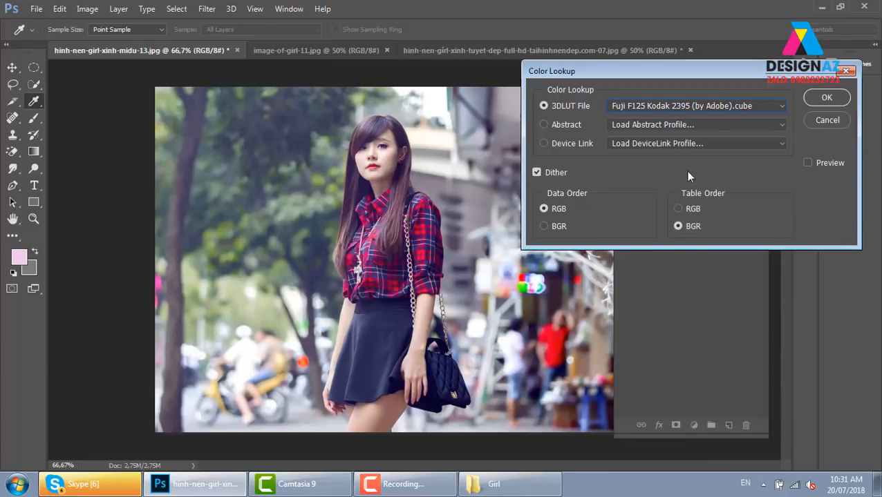
# Select the 3DLUT files HorrorBlue.3DL and Moonlight.3DL in turn, and cancel the Color Lookup adjustment
pyautogui.click(699, 107)
pyautogui.click(676, 360)
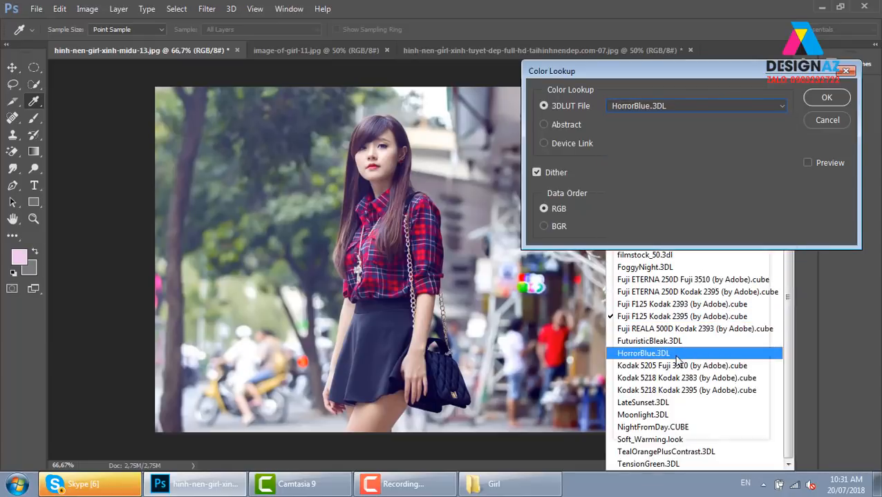
pyautogui.click(701, 110)
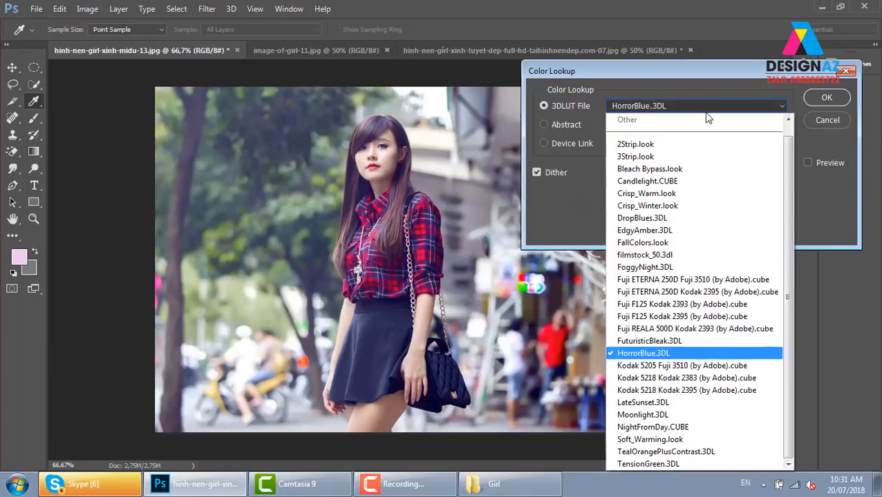
pyautogui.click(666, 414)
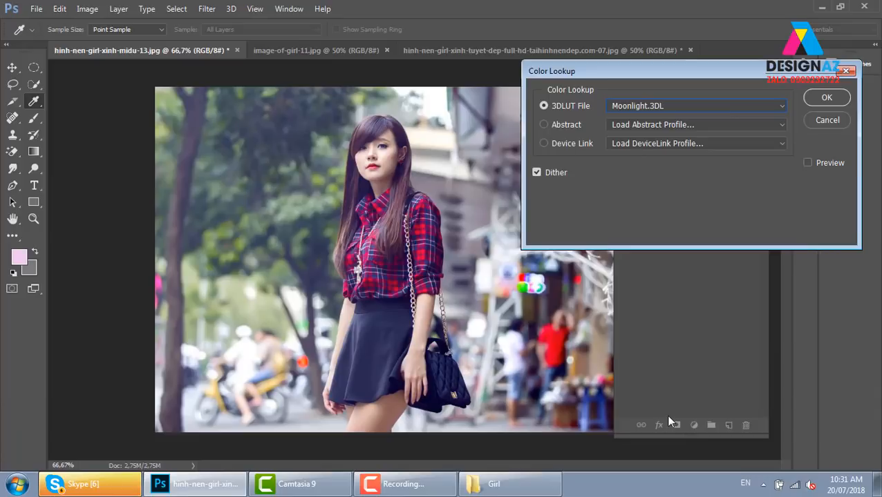
pyautogui.click(829, 120)
pyautogui.press('v')
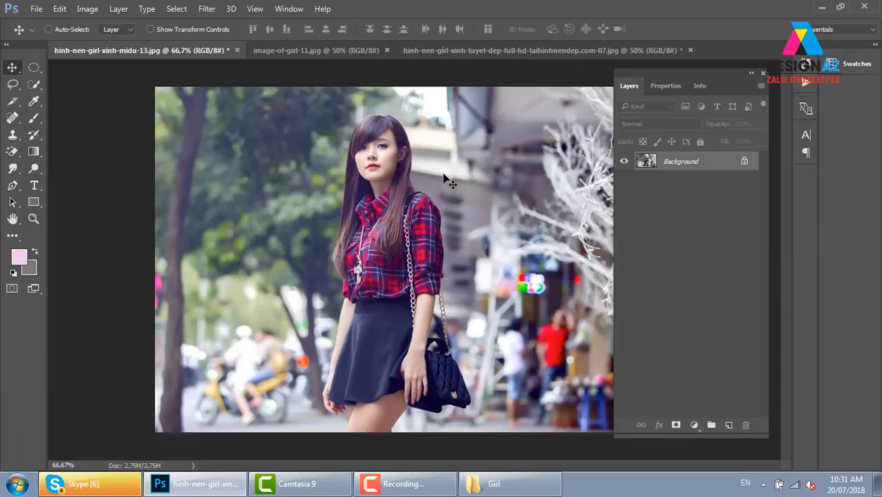
# Open the Selective Color adjustment clear of the subject's face, examine its list of color ranges, and close it without applying changes
pyautogui.click(88, 9)
pyautogui.moveTo(121, 43)
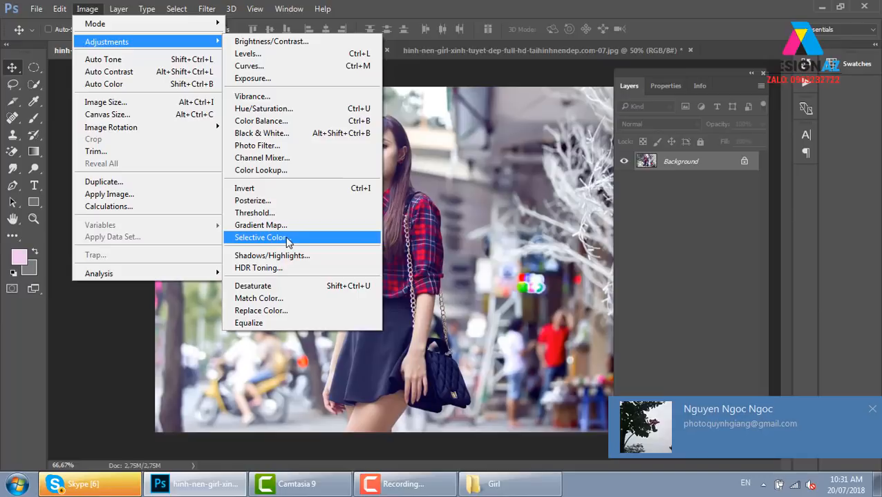
pyautogui.click(287, 239)
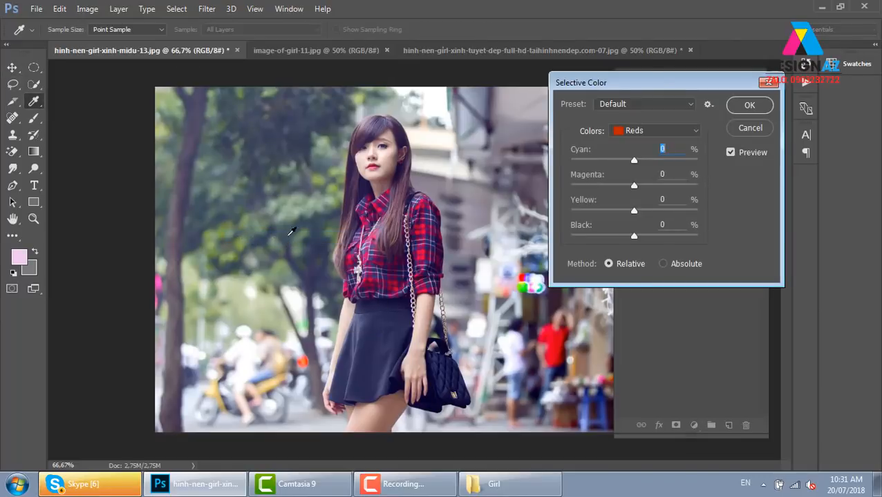
pyautogui.moveTo(658, 82); pyautogui.dragTo(240, 91)
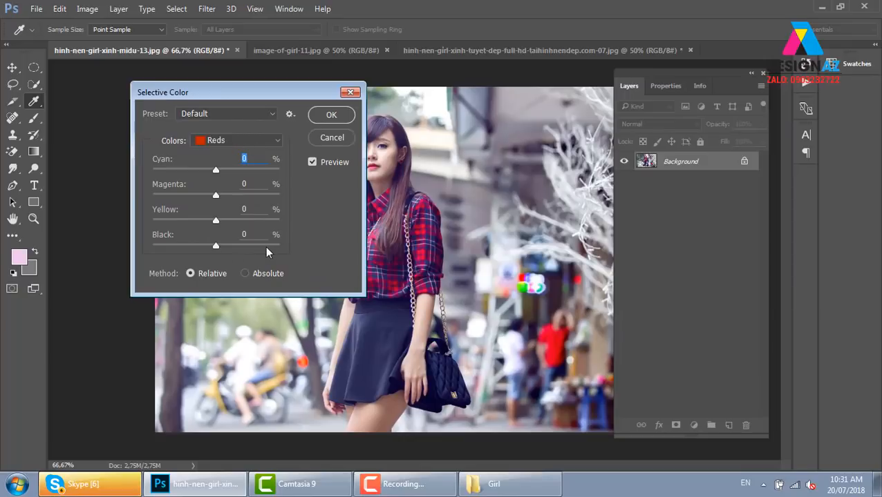
pyautogui.click(249, 141)
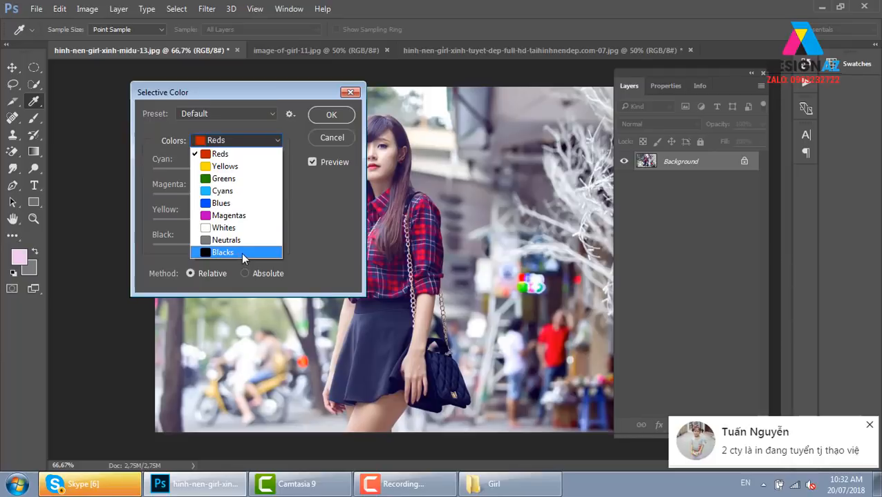
pyautogui.click(351, 108)
pyautogui.click(870, 412)
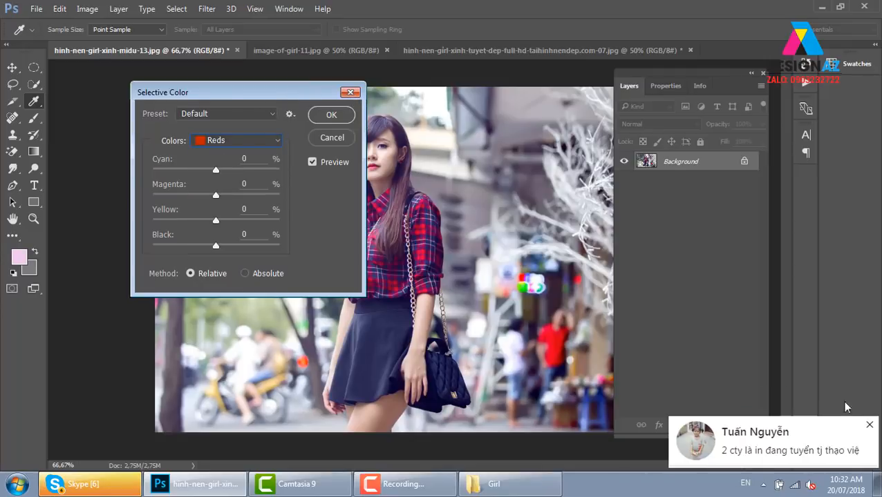
pyautogui.click(354, 94)
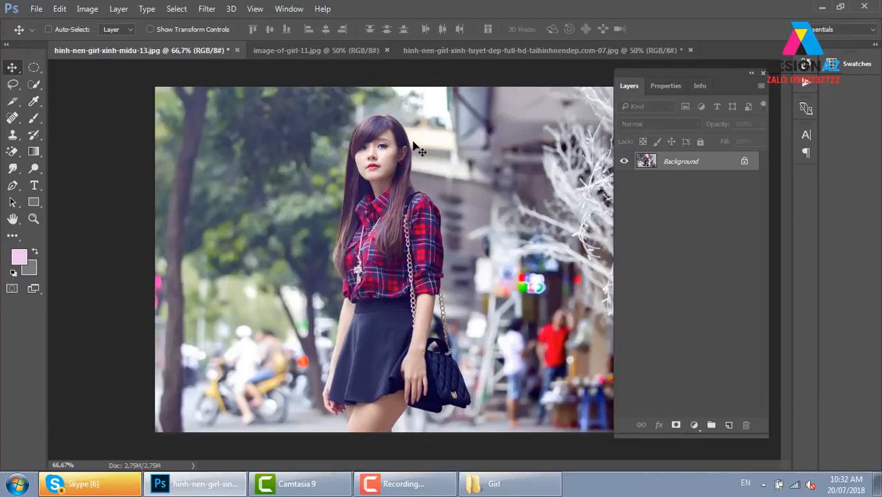
pyautogui.hotkey('ctrl', 'o')
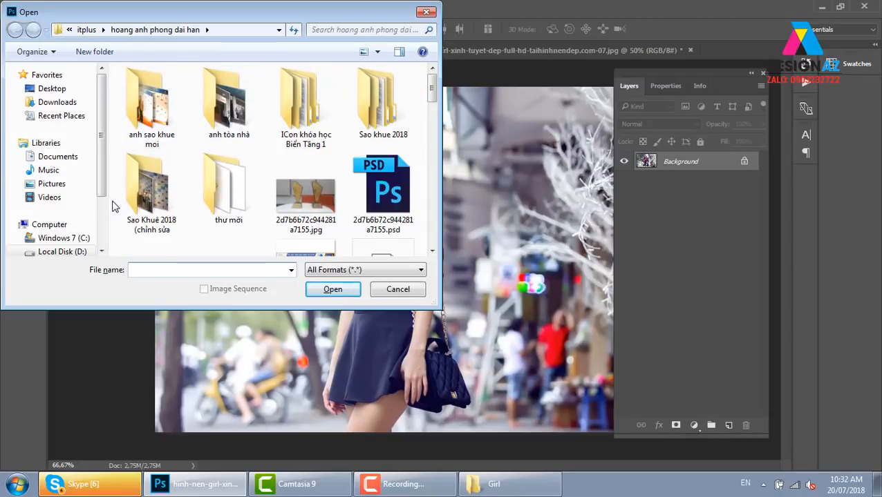
pyautogui.scroll(-2, 82, 207)
pyautogui.click(82, 205)
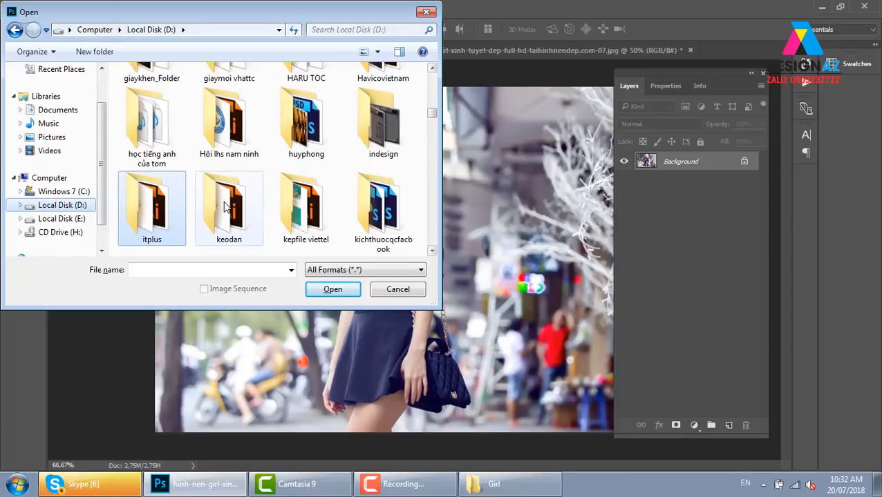
pyautogui.click(159, 127)
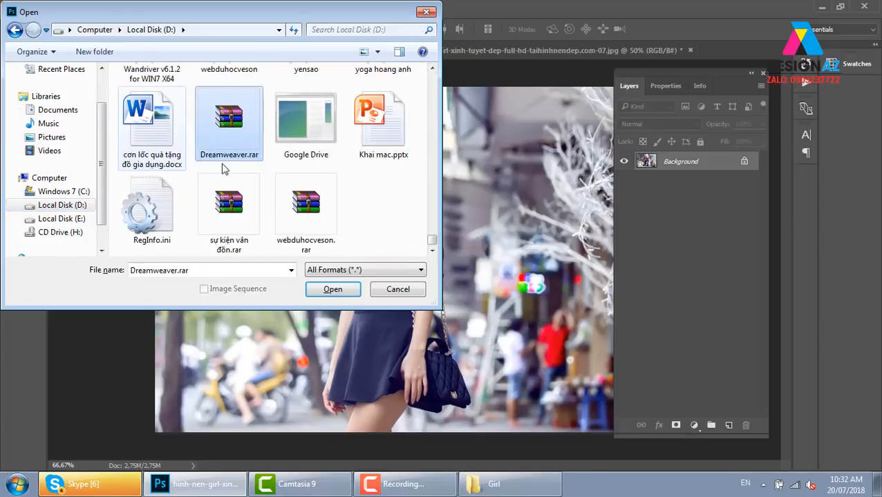
pyautogui.press('BackSpace')
pyautogui.doubleClick(233, 137)
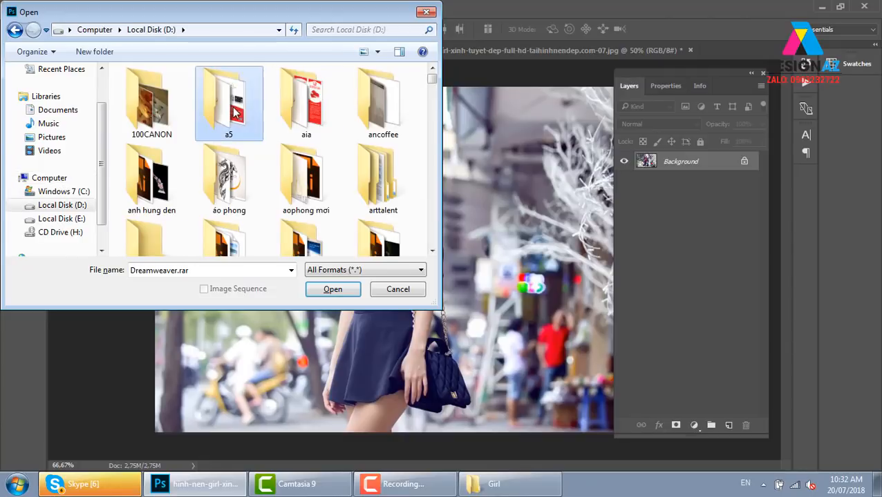
pyautogui.scroll(-3, 233, 146)
pyautogui.doubleClick(374, 118)
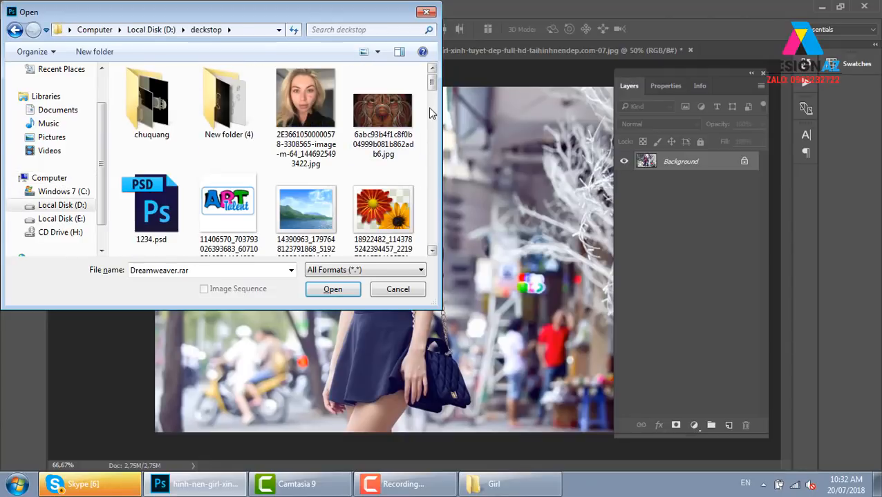
pyautogui.click(306, 204)
pyautogui.click(337, 296)
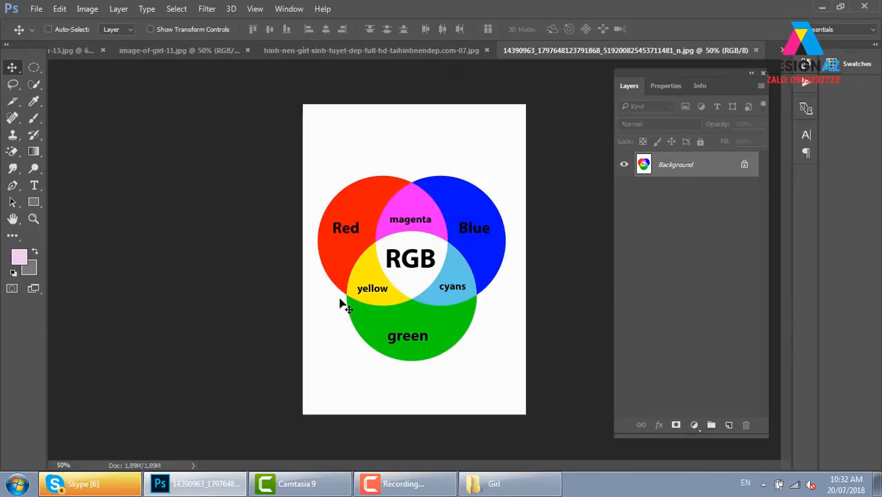
# Open the Selective Color adjustment for the RGB diagram and place its dialog clear of the color circles
pyautogui.hotkey('ctrl', '+')
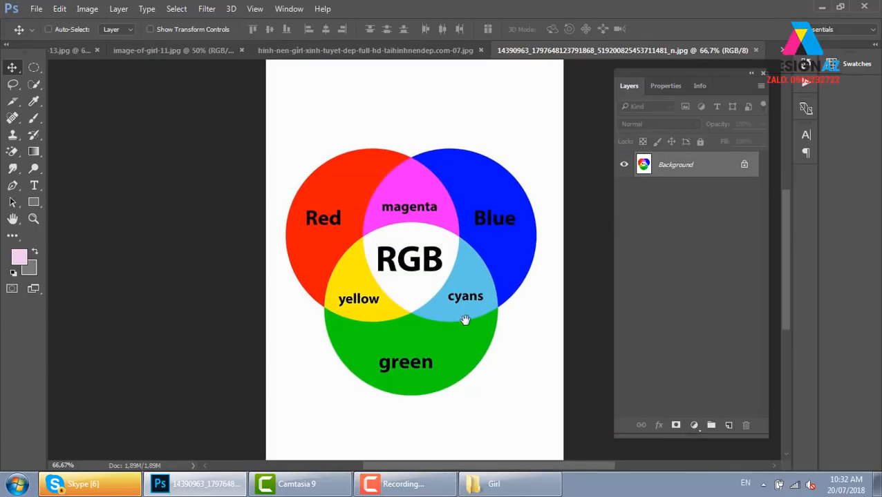
pyautogui.moveTo(465, 322); pyautogui.dragTo(385, 249)
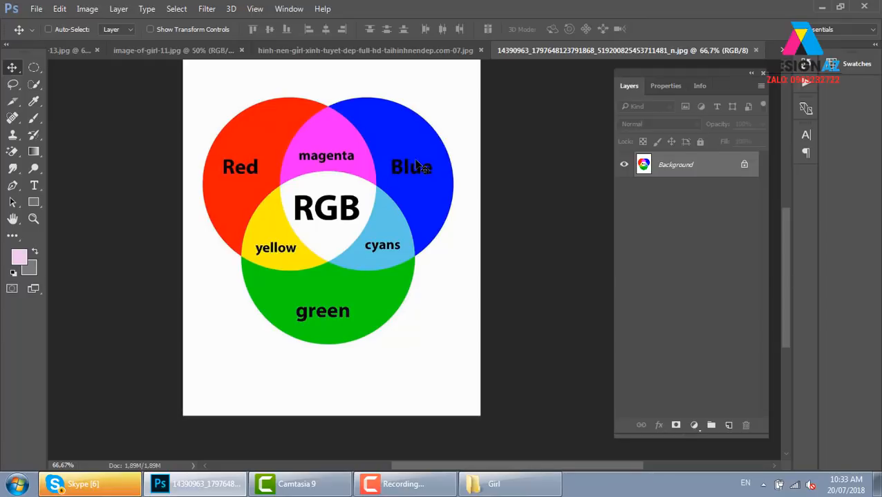
pyautogui.moveTo(420, 135); pyautogui.dragTo(401, 159)
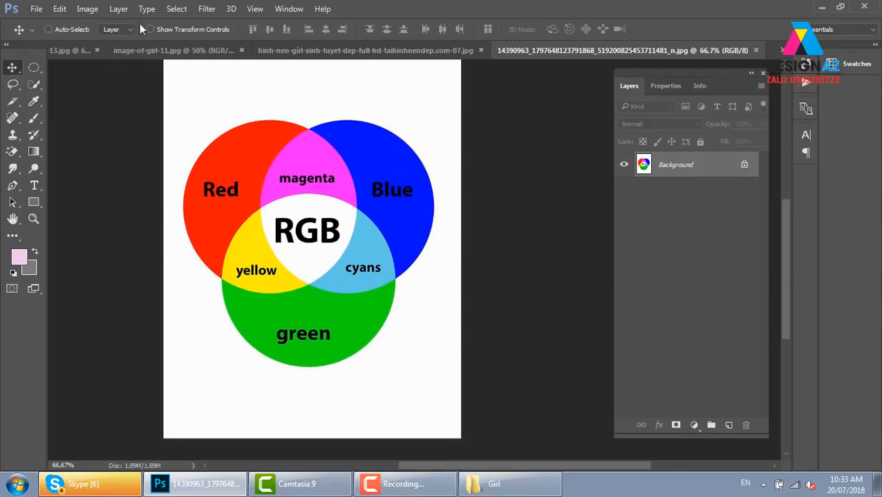
pyautogui.click(87, 8)
pyautogui.moveTo(99, 43)
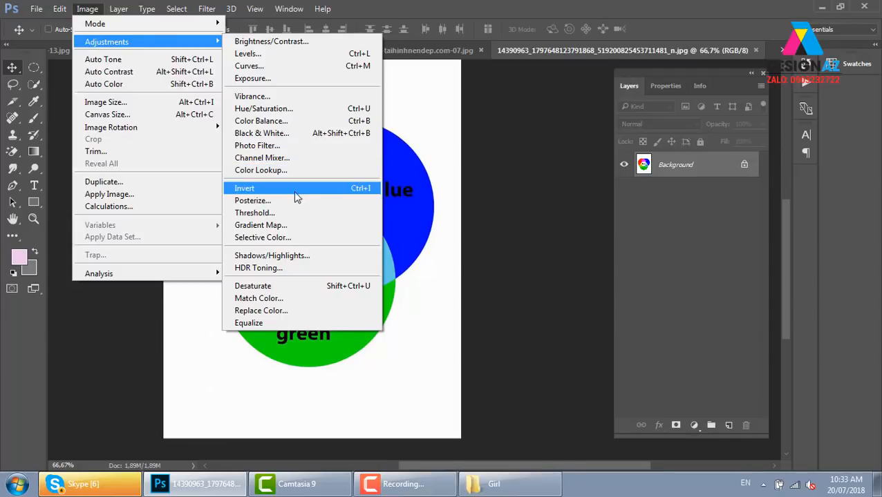
pyautogui.click(304, 237)
pyautogui.moveTo(267, 96); pyautogui.dragTo(552, 117)
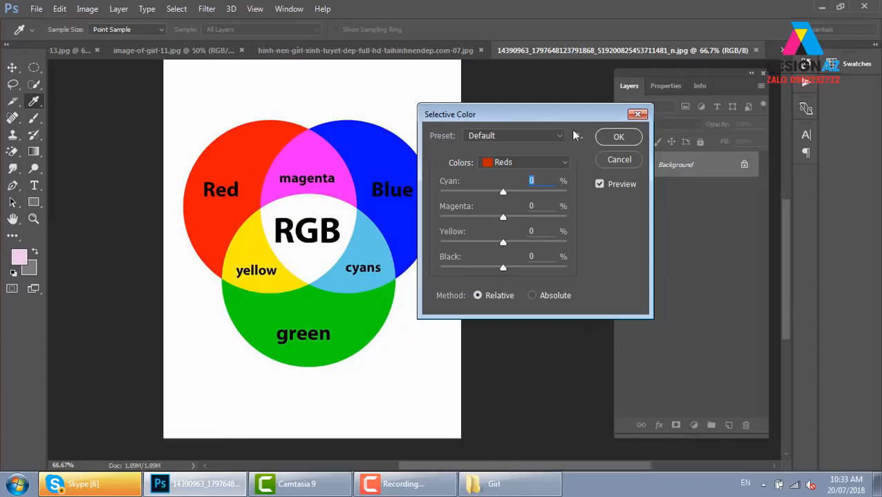
pyautogui.moveTo(550, 116); pyautogui.dragTo(573, 116)
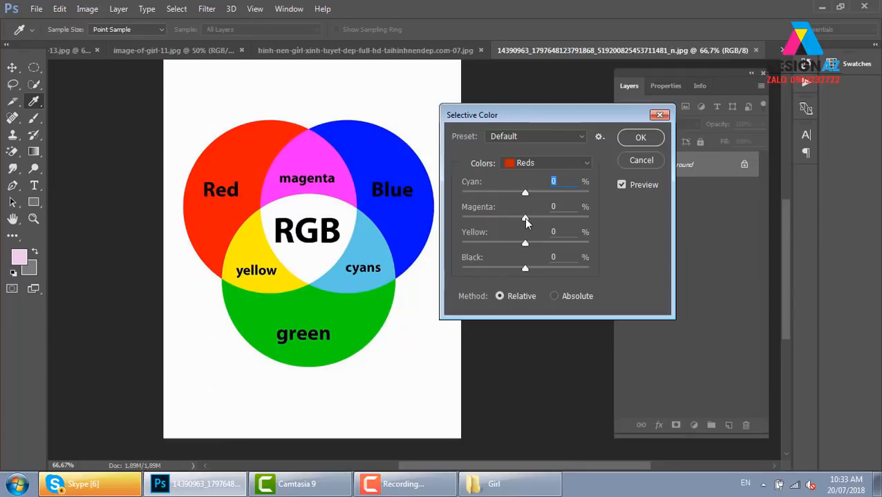
# For the Reds, try Magenta at -100% and Yellow at -100% separately, resetting the adjustment after each trial
pyautogui.moveTo(525, 219); pyautogui.dragTo(457, 221)
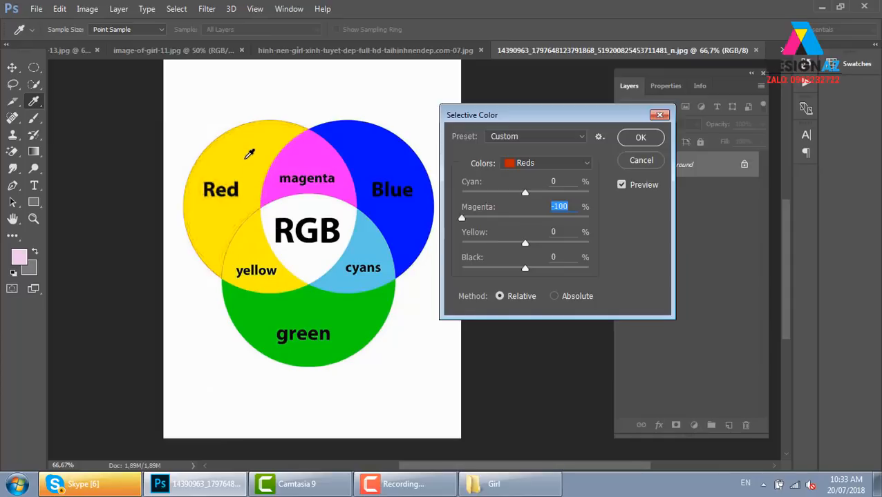
pyautogui.keyDown('alt'); pyautogui.click(641, 160); pyautogui.keyUp('alt')
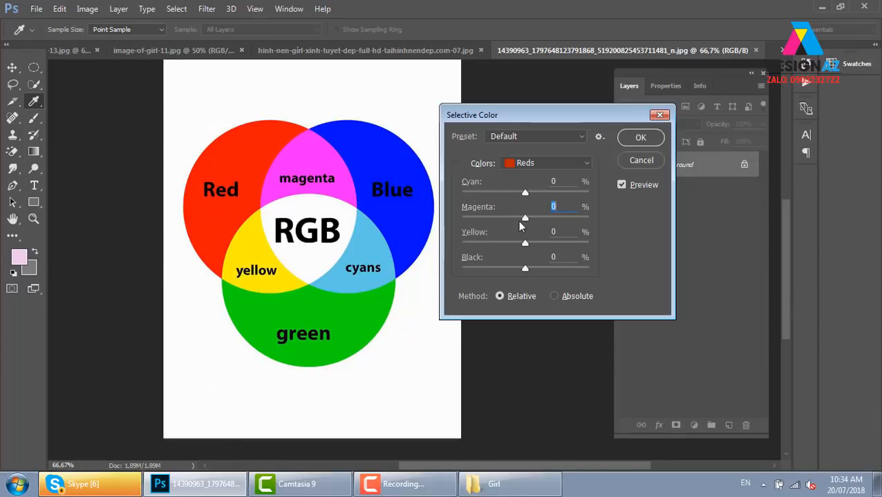
pyautogui.moveTo(525, 217); pyautogui.dragTo(461, 218)
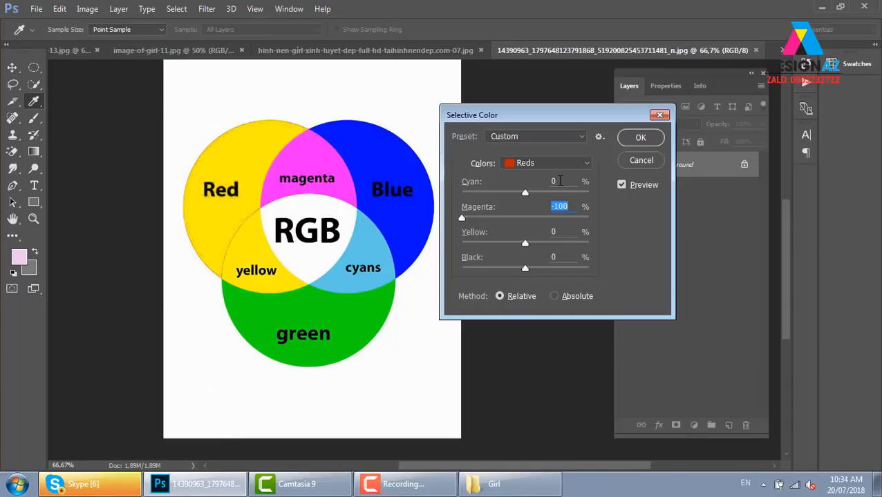
pyautogui.keyDown('alt'); pyautogui.click(641, 160); pyautogui.keyUp('alt')
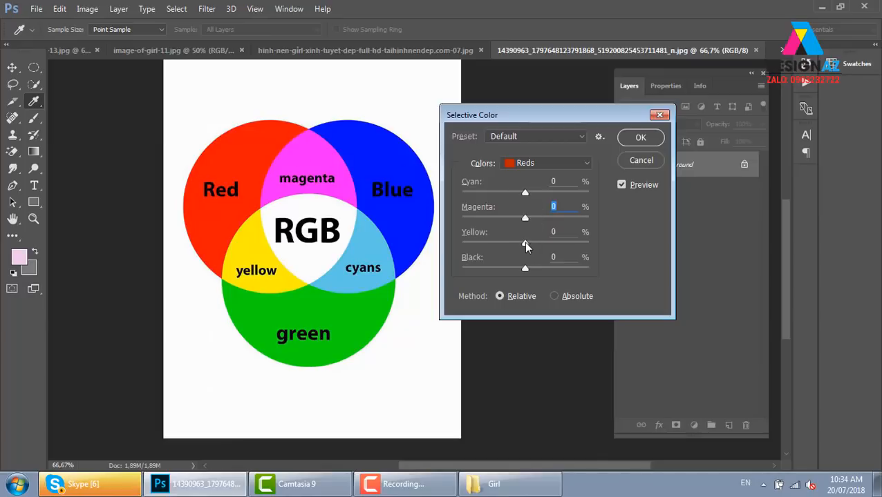
pyautogui.moveTo(525, 245); pyautogui.dragTo(438, 243)
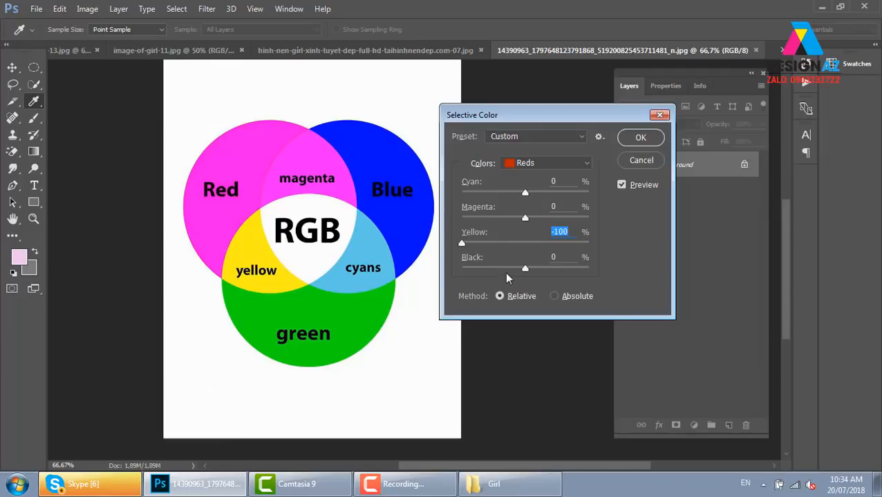
pyautogui.keyDown('alt'); pyautogui.click(641, 161); pyautogui.keyUp('alt')
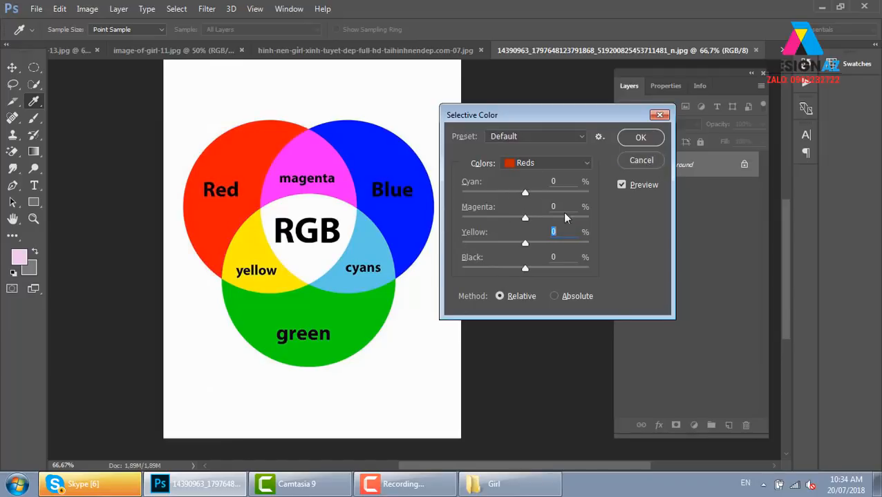
# For the Blues, try Magenta at -100% and Cyan at -100% separately, resetting the adjustment after each trial
pyautogui.click(580, 166)
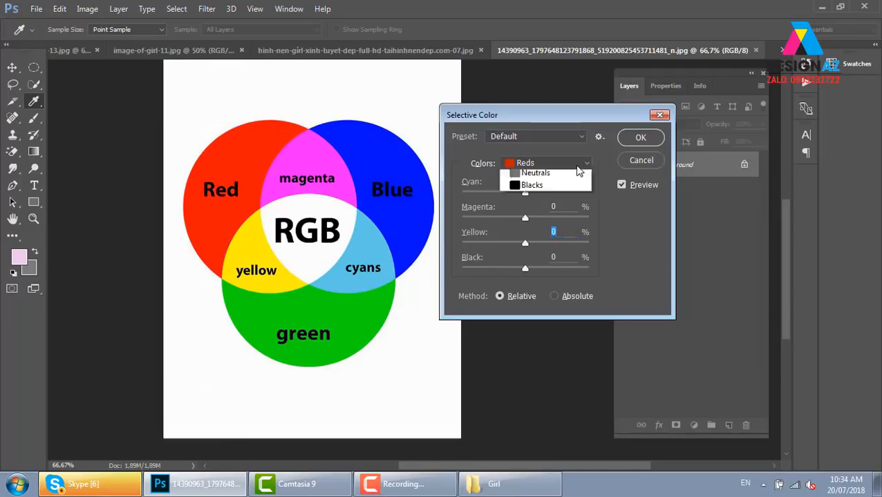
pyautogui.click(541, 227)
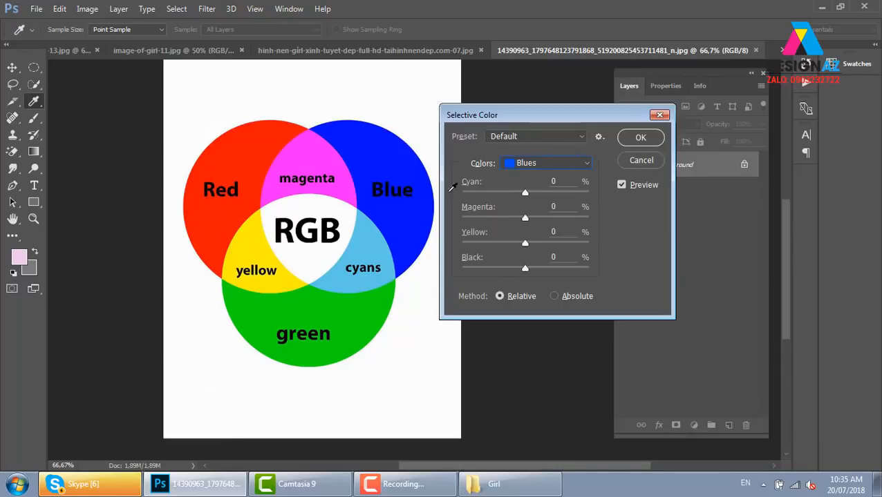
pyautogui.moveTo(524, 218); pyautogui.dragTo(461, 219)
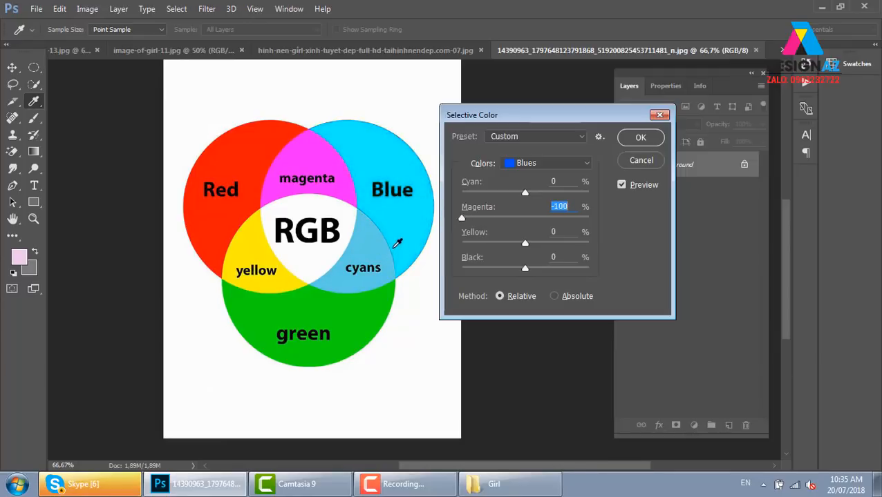
pyautogui.keyDown('alt'); pyautogui.click(641, 161); pyautogui.keyUp('alt')
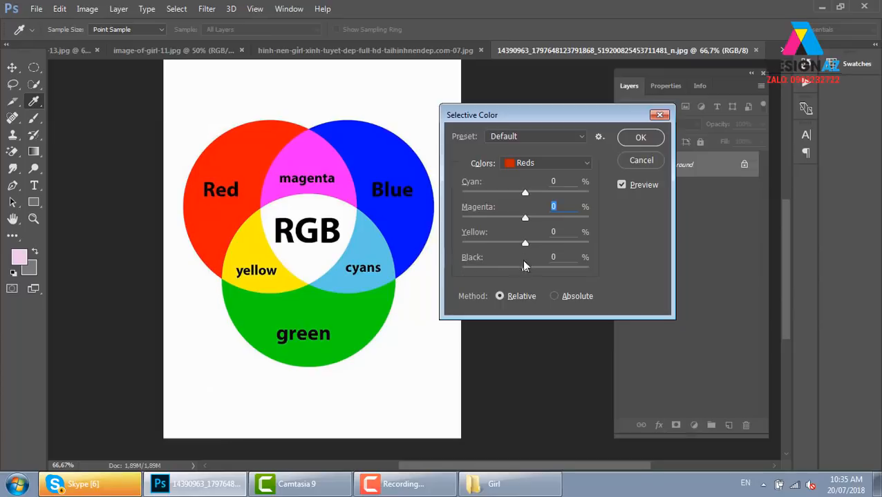
pyautogui.moveTo(525, 246)
pyautogui.mouseDown()
pyautogui.moveTo(499, 246)
pyautogui.moveTo(525, 246)
pyautogui.mouseUp()
pyautogui.click(544, 165)
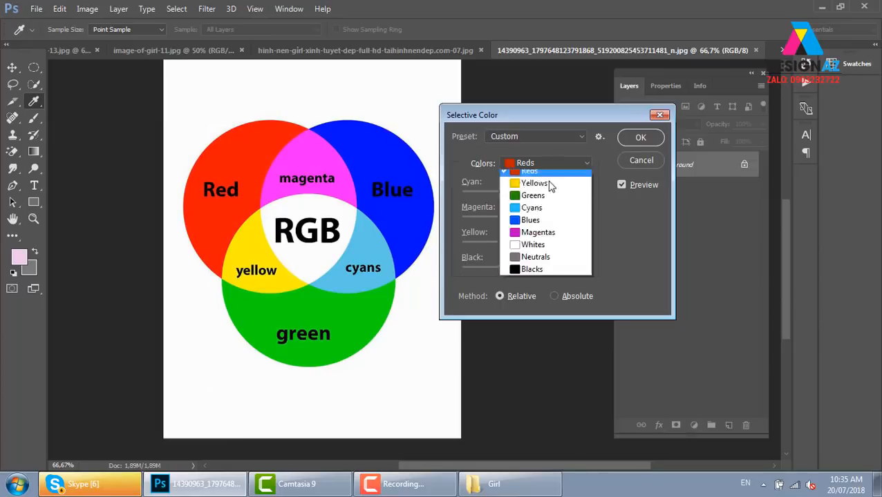
pyautogui.click(539, 227)
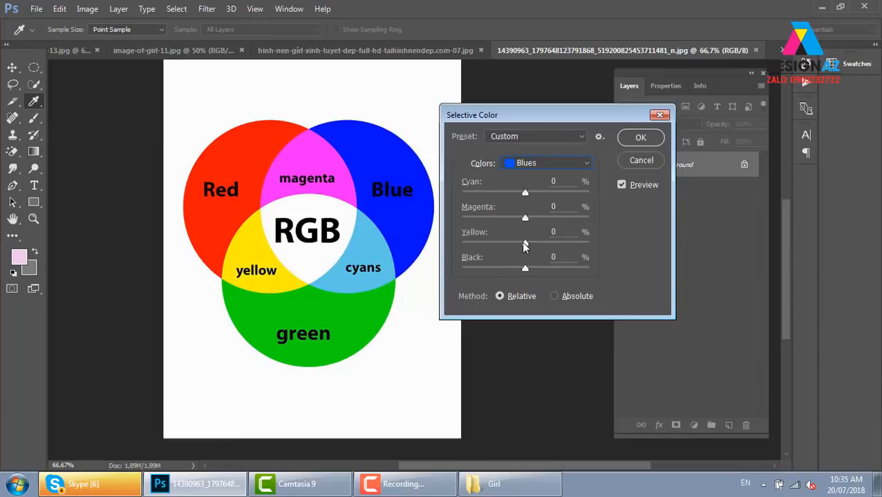
pyautogui.moveTo(525, 192); pyautogui.dragTo(386, 185)
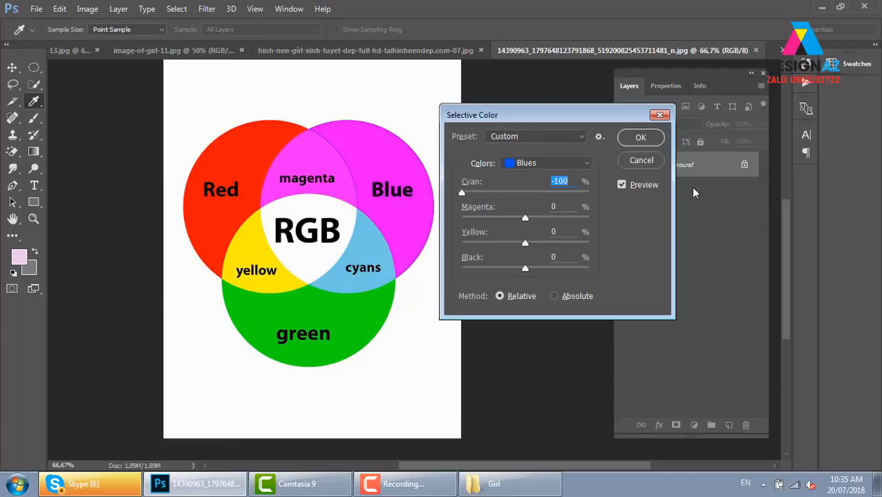
pyautogui.keyDown('alt'); pyautogui.click(646, 162); pyautogui.keyUp('alt')
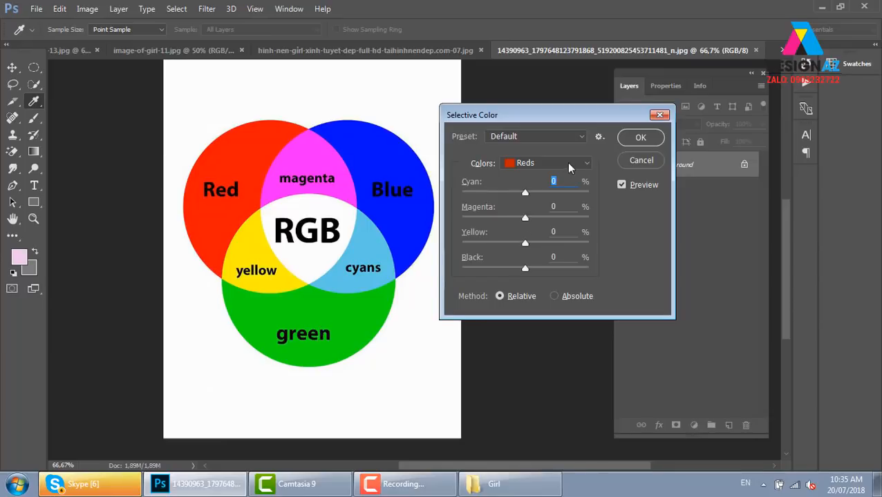
# For the Greens, try Cyan at -100%, reset, try Yellow at -100%, and close Selective Color without applying it
pyautogui.click(571, 164)
pyautogui.click(542, 200)
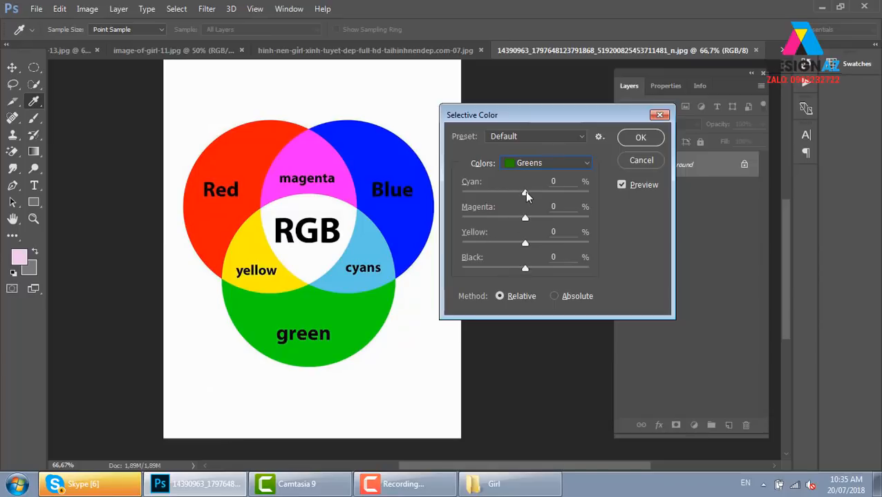
pyautogui.moveTo(525, 192); pyautogui.dragTo(462, 192)
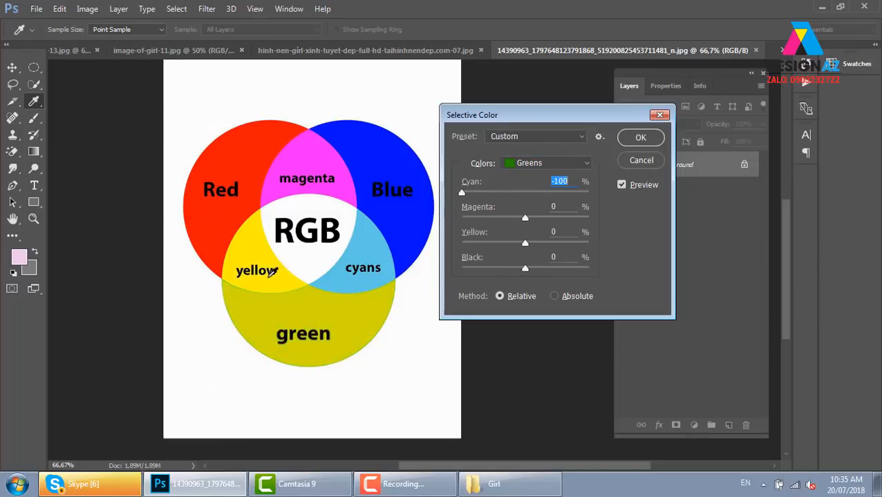
pyautogui.press('alt')
pyautogui.keyDown('alt'); pyautogui.click(640, 161); pyautogui.keyUp('alt')
pyautogui.click(563, 164)
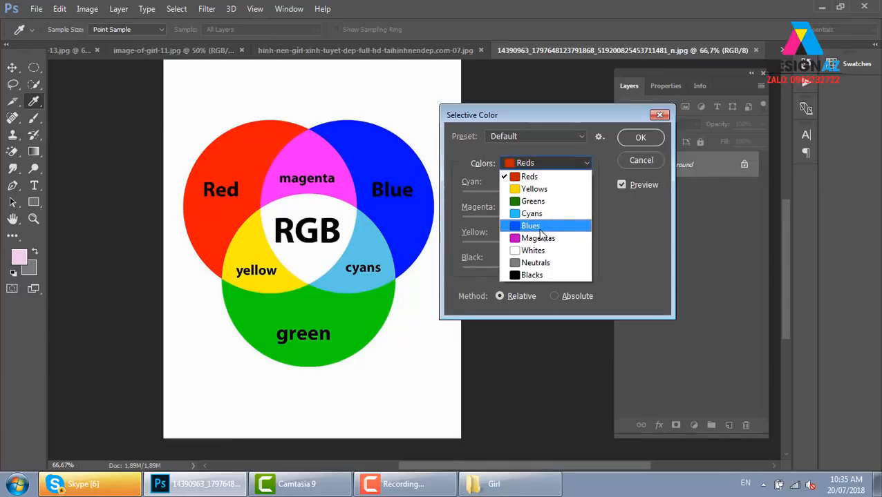
pyautogui.click(546, 201)
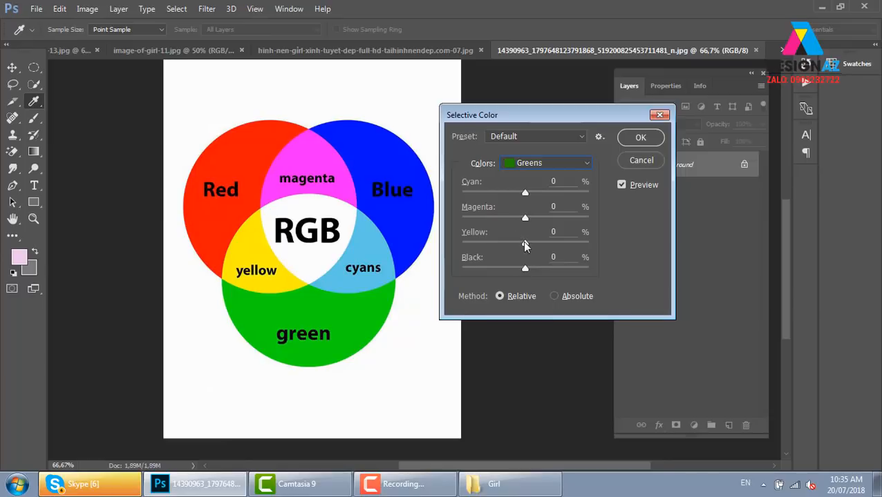
pyautogui.moveTo(524, 244); pyautogui.dragTo(412, 245)
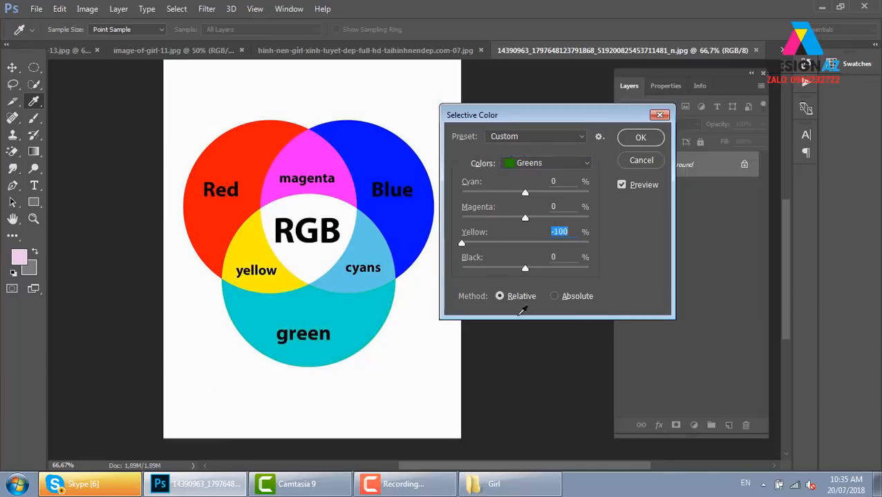
pyautogui.click(662, 115)
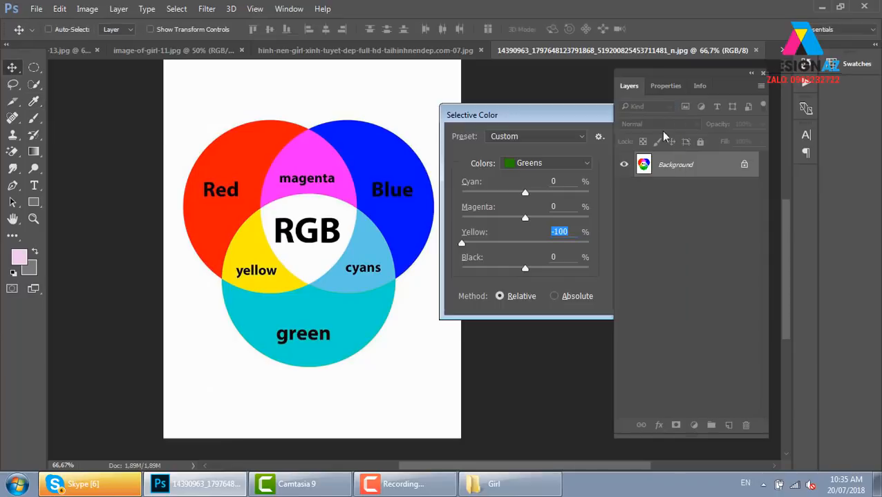
# Tile the temple portrait beside the RGB diagram in a two-up vertical arrangement, centre the portrait's woman, and dock the floating Layers panel group
pyautogui.click(317, 50)
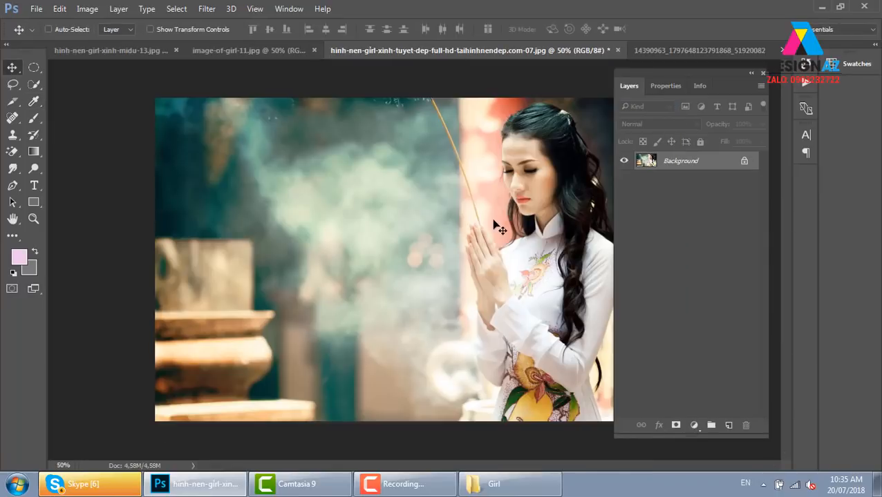
pyautogui.click(290, 9)
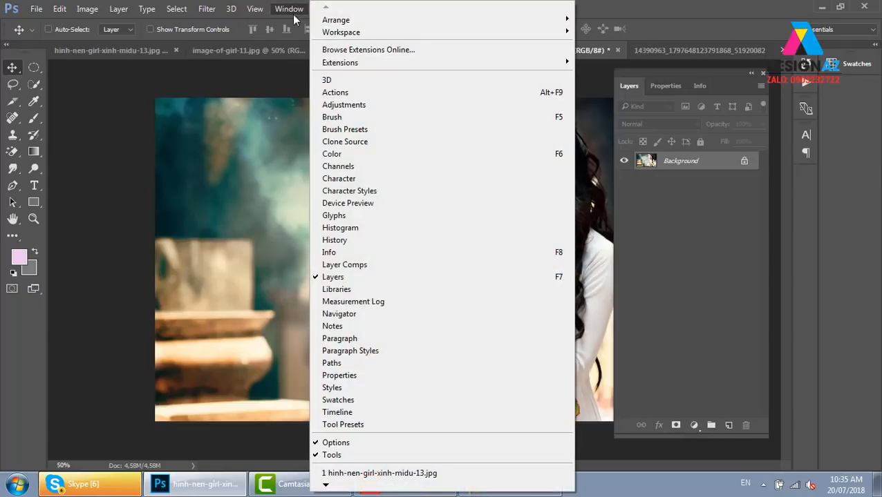
pyautogui.moveTo(335, 33)
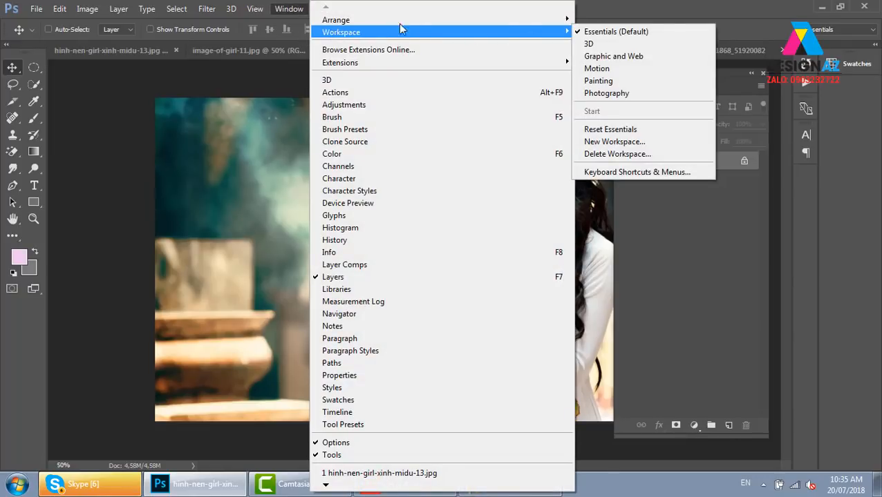
pyautogui.moveTo(356, 21)
pyautogui.click(72, 56)
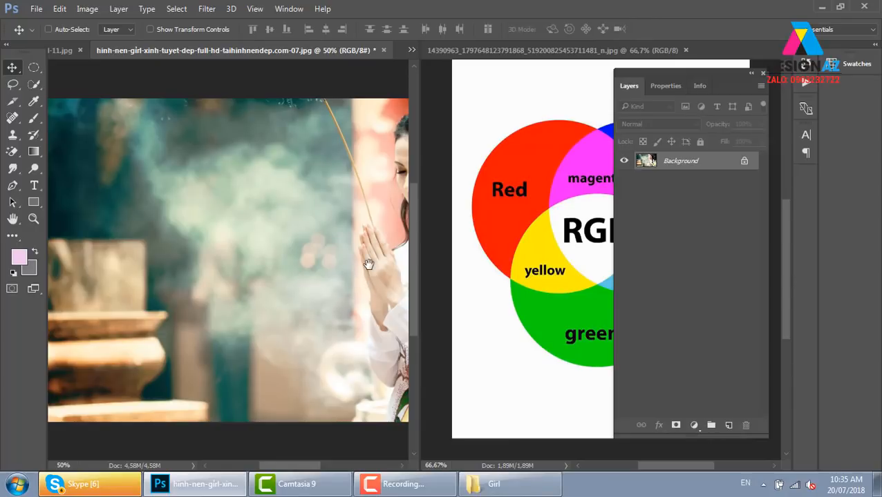
pyautogui.moveTo(367, 262); pyautogui.dragTo(205, 267)
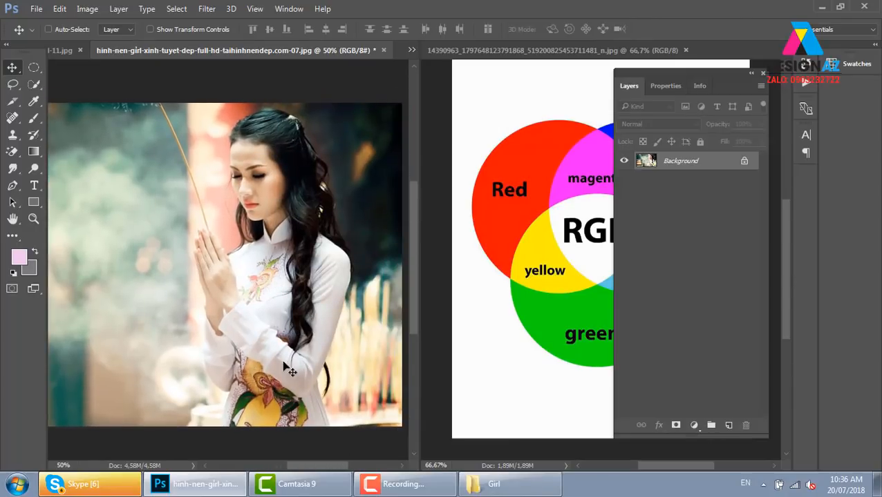
pyautogui.moveTo(716, 71); pyautogui.dragTo(825, 84)
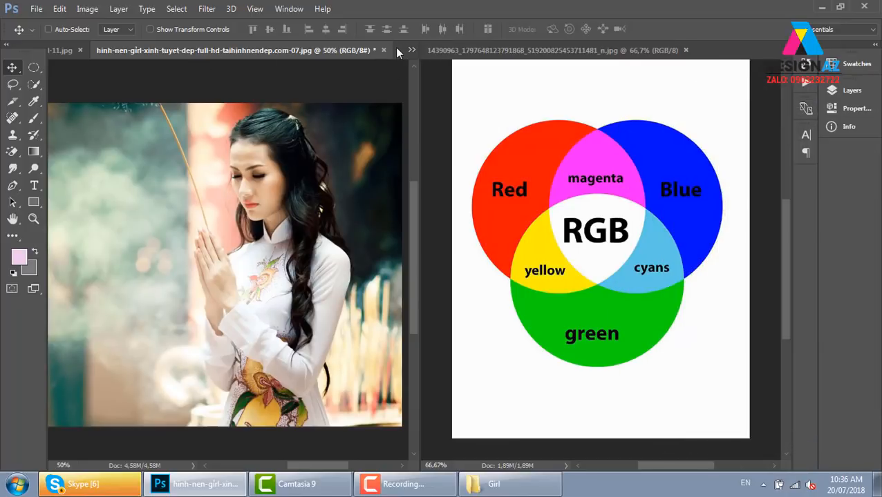
# Bring image-of-girl-11.jpg forward, start a Selective Color adjustment on it, and place the dialog over the image area
pyautogui.click(61, 52)
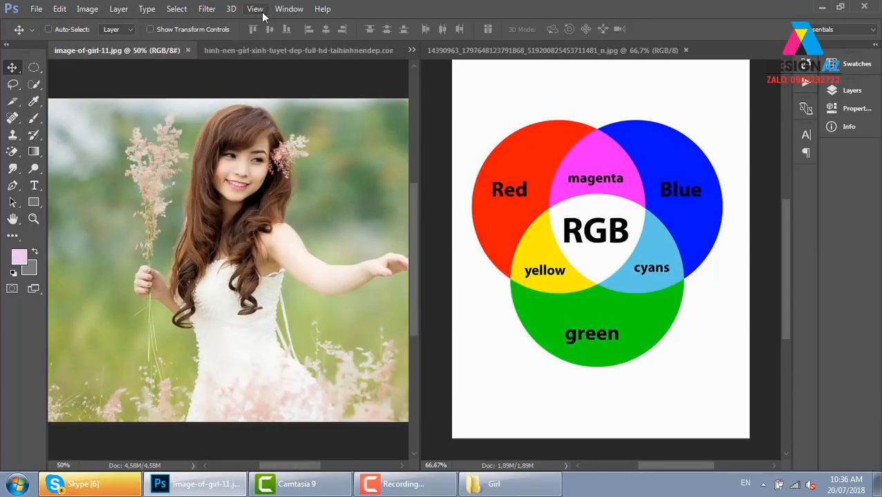
pyautogui.click(88, 10)
pyautogui.moveTo(211, 42)
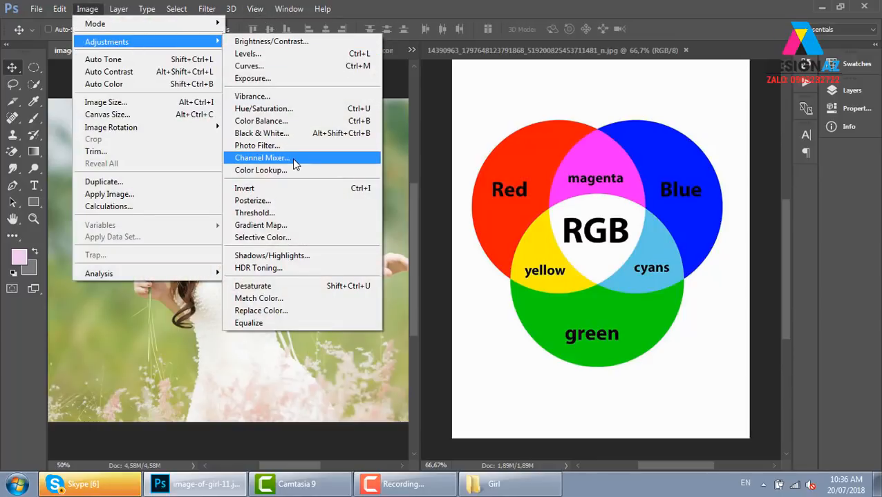
pyautogui.click(290, 239)
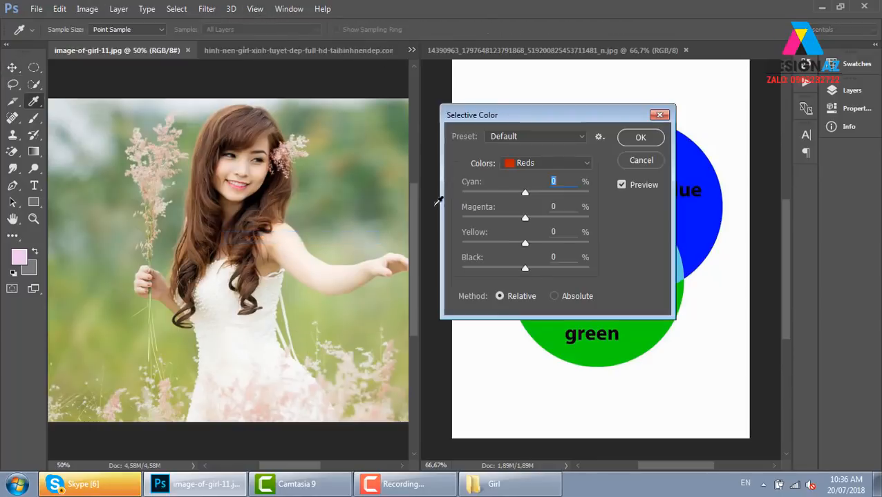
pyautogui.moveTo(527, 119); pyautogui.dragTo(361, 178)
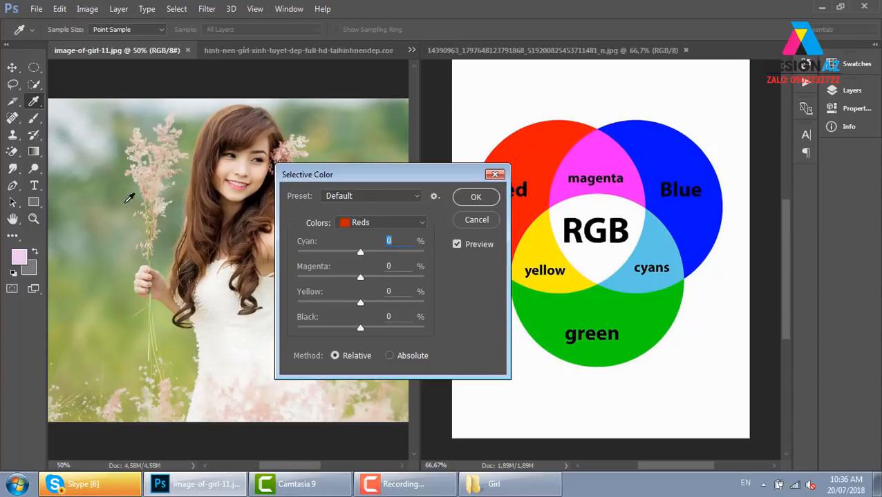
# For the Greens, set Magenta to +100%, Cyan to -100% and Yellow to -100%, comparing the preview with the original
pyautogui.click(395, 222)
pyautogui.click(376, 246)
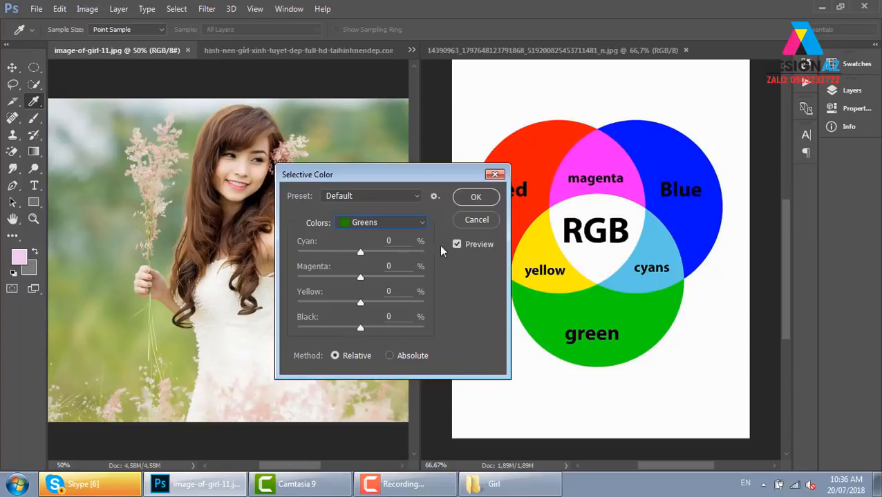
pyautogui.moveTo(418, 168); pyautogui.dragTo(392, 80)
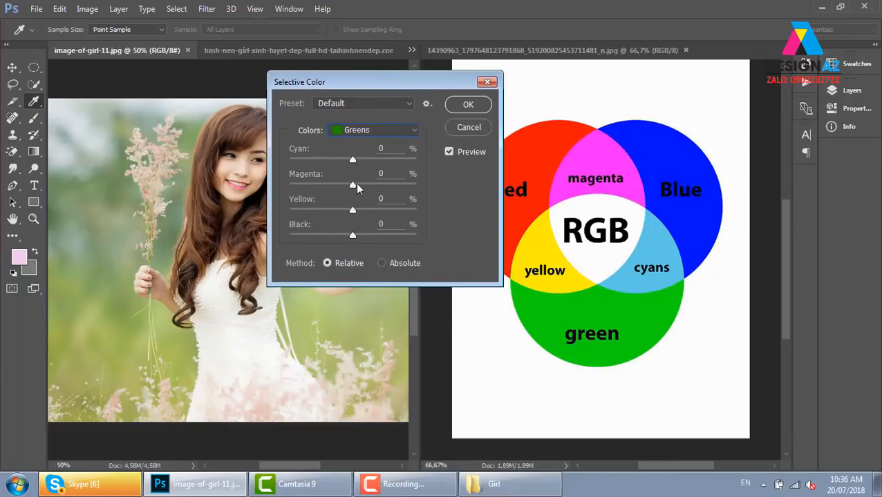
pyautogui.moveTo(353, 187); pyautogui.dragTo(418, 188)
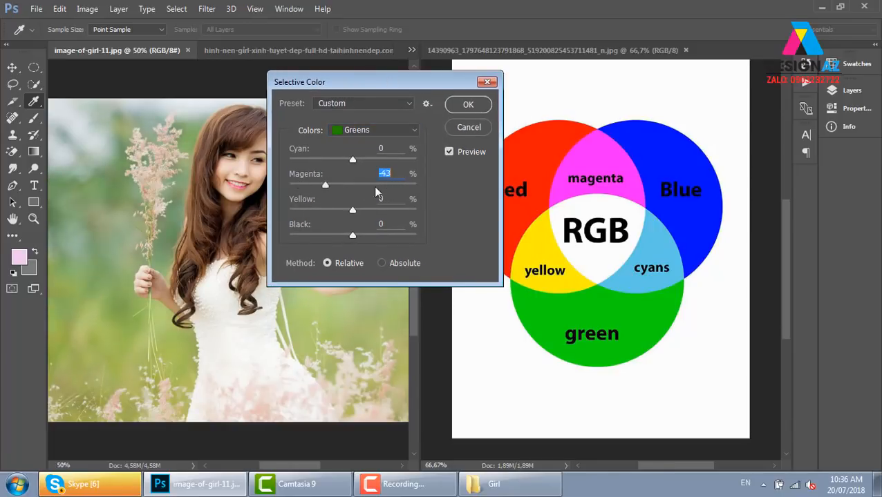
pyautogui.click(449, 151)
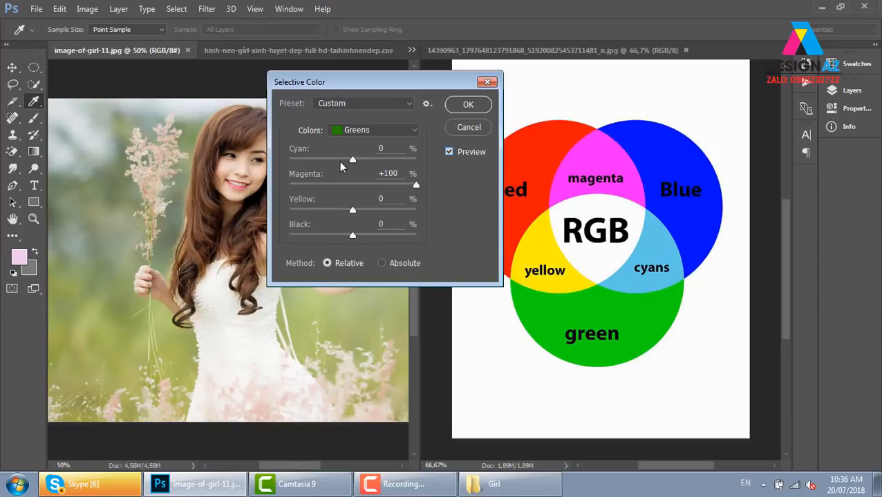
pyautogui.moveTo(352, 161); pyautogui.dragTo(329, 162)
pyautogui.moveTo(352, 210); pyautogui.dragTo(253, 211)
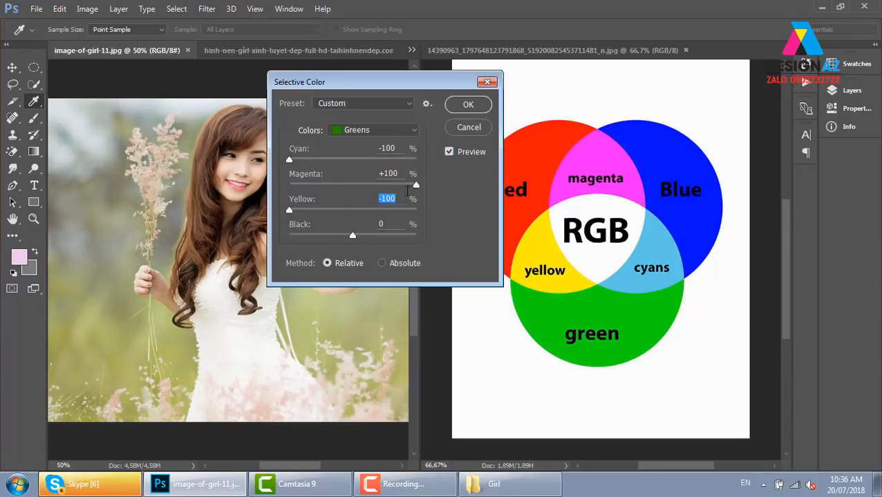
pyautogui.click(450, 153)
# Try the Greens' Magenta at -100%, return it to +100%, and compare the uncovered portrait with the original
pyautogui.moveTo(416, 185); pyautogui.dragTo(398, 185)
pyautogui.hotkey('shift', 'Down')
pyautogui.hotkey('shift', 'Down')
pyautogui.hotkey('shift', 'Down')
pyautogui.press('Down')
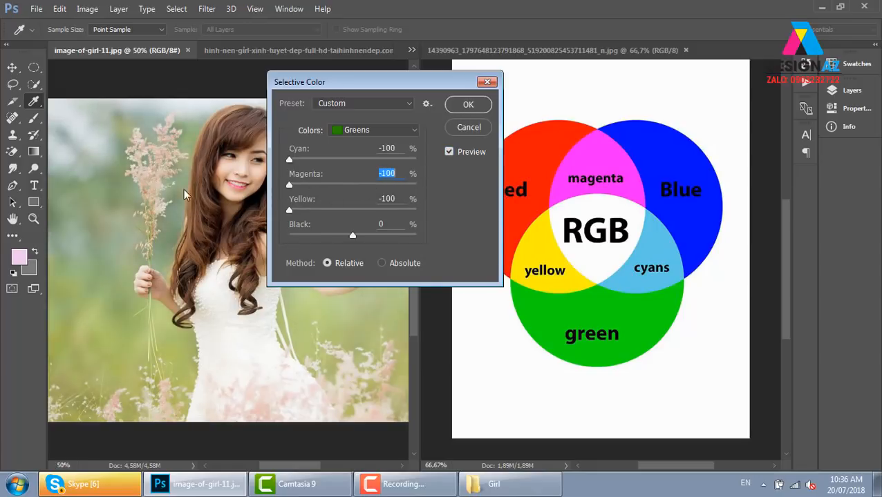
pyautogui.hotkey('shift', 'Up')
pyautogui.hotkey('shift', 'Up')
pyautogui.hotkey('shift', 'Up')
pyautogui.hotkey('shift', 'Up')
pyautogui.moveTo(378, 93); pyautogui.dragTo(589, 112)
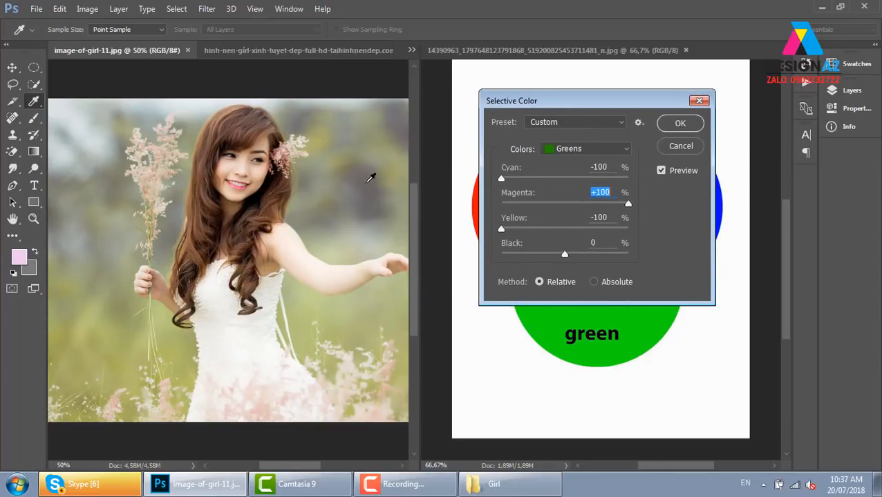
pyautogui.click(662, 172)
# Switch the adjustment to the Yellows and set their Yellow value to -100%
pyautogui.click(601, 150)
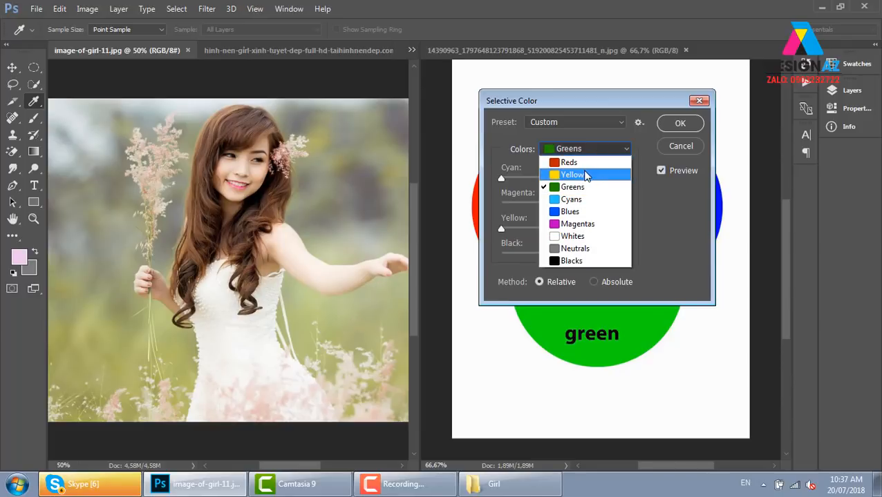
pyautogui.click(585, 175)
pyautogui.moveTo(639, 105); pyautogui.dragTo(742, 235)
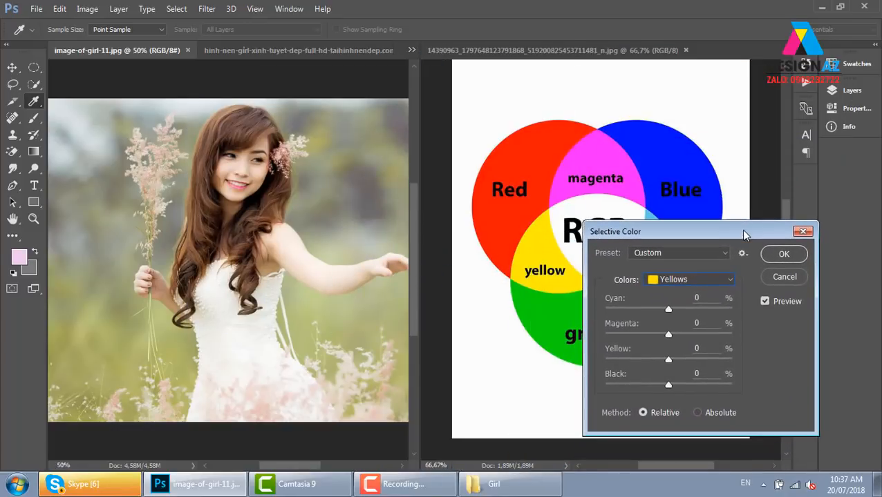
pyautogui.moveTo(683, 231); pyautogui.dragTo(667, 271)
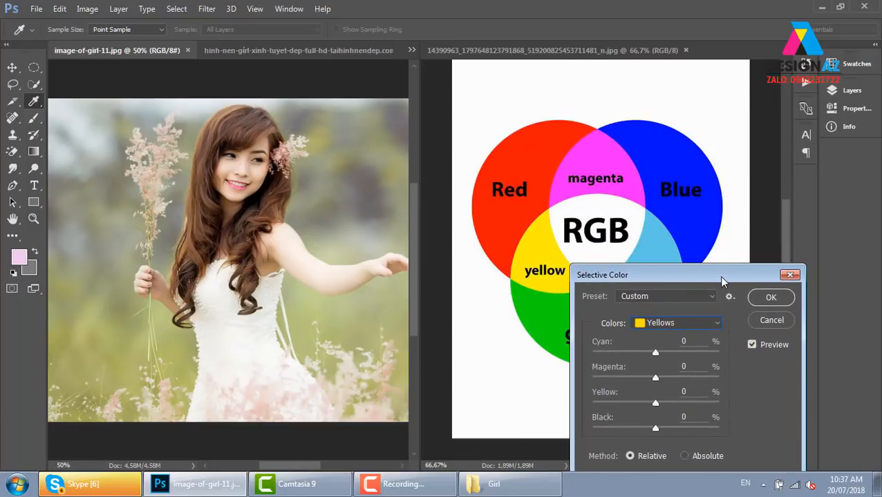
pyautogui.moveTo(722, 276); pyautogui.dragTo(637, 170)
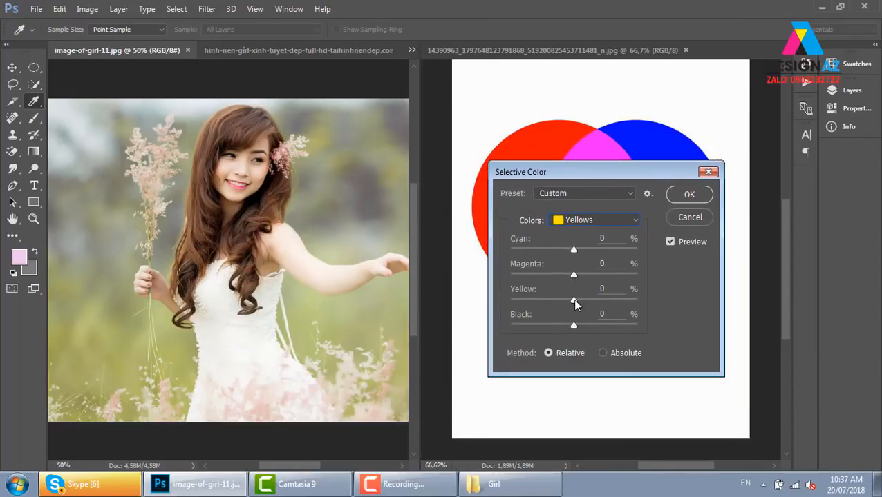
pyautogui.moveTo(573, 300); pyautogui.dragTo(493, 304)
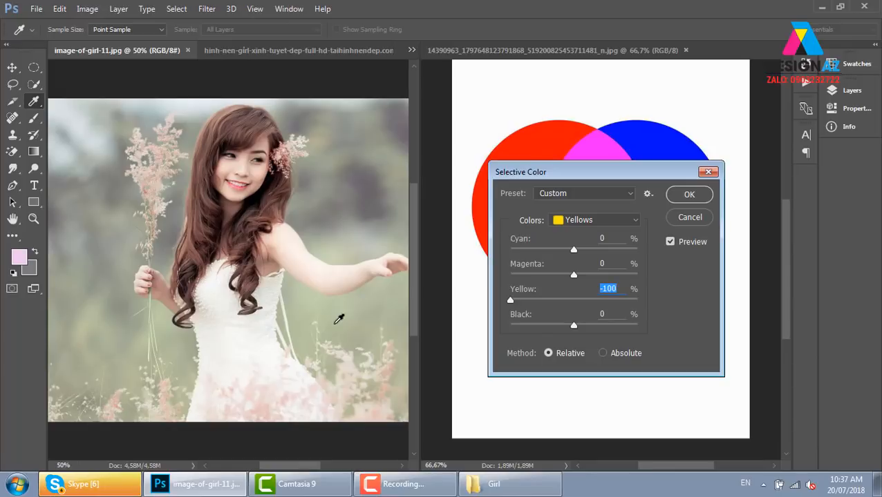
# Try the Yellows' Yellow at +100%, return it to -100%, and compare the preview with the original
pyautogui.moveTo(622, 173); pyautogui.dragTo(718, 163)
pyautogui.moveTo(607, 273); pyautogui.dragTo(733, 272)
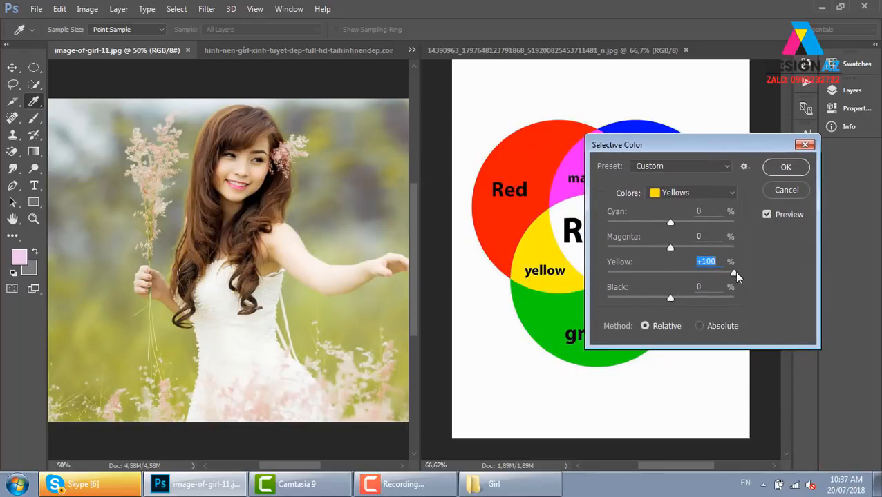
pyautogui.moveTo(732, 277); pyautogui.dragTo(576, 285)
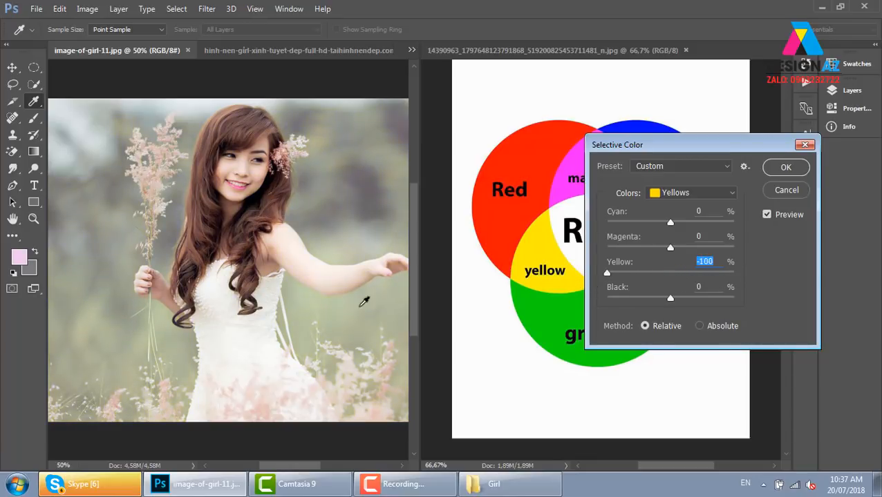
pyautogui.click(765, 215)
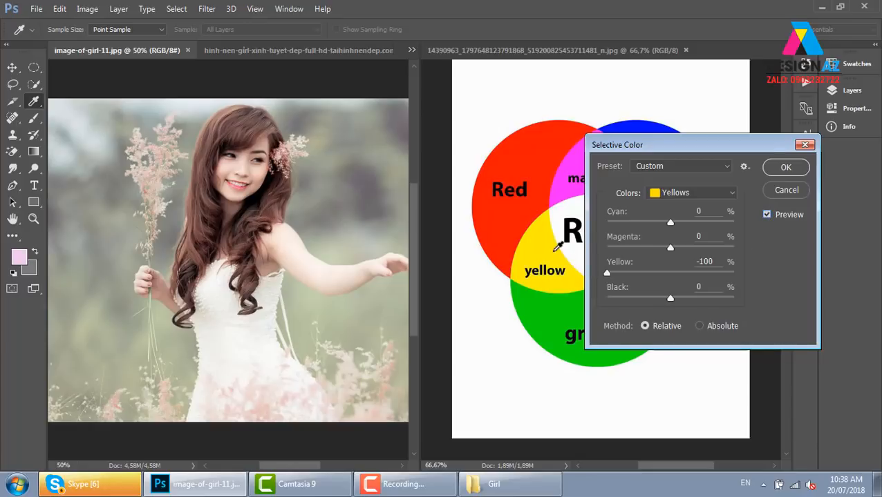
# For the Yellows, set both Magenta and Cyan to +100%
pyautogui.moveTo(738, 147); pyautogui.dragTo(729, 200)
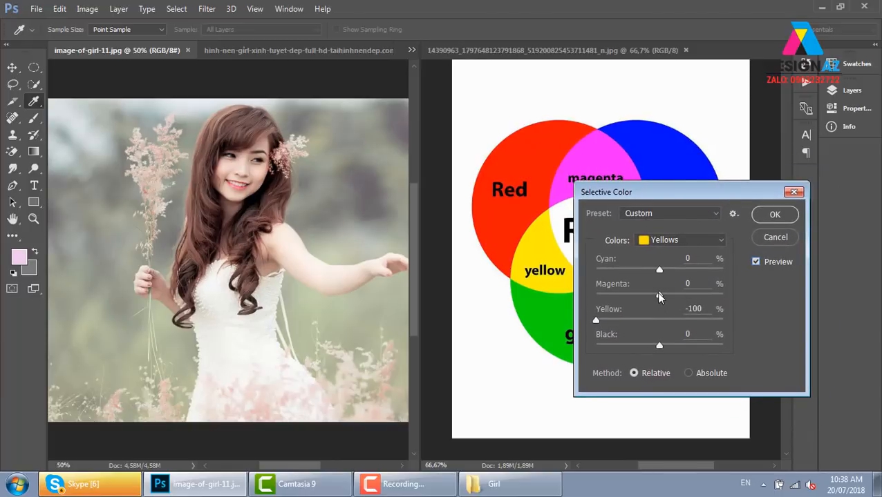
pyautogui.moveTo(659, 295); pyautogui.dragTo(762, 295)
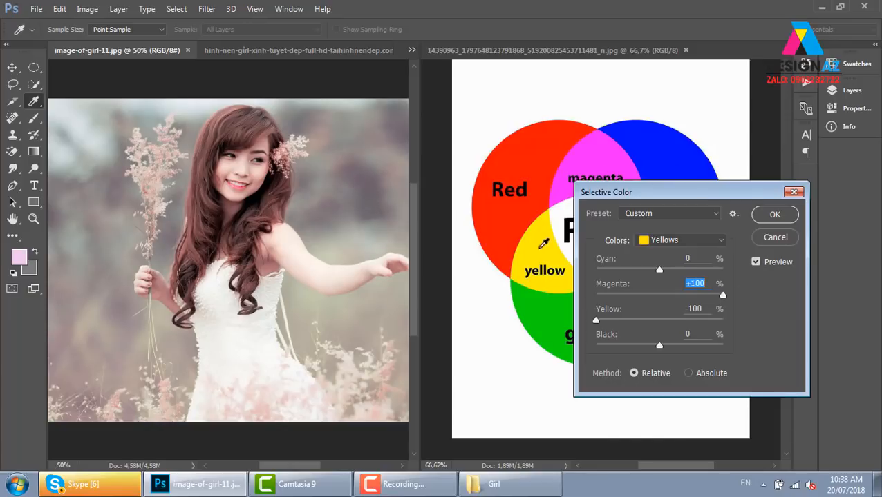
pyautogui.moveTo(703, 188); pyautogui.dragTo(630, 180)
pyautogui.moveTo(585, 260); pyautogui.dragTo(668, 264)
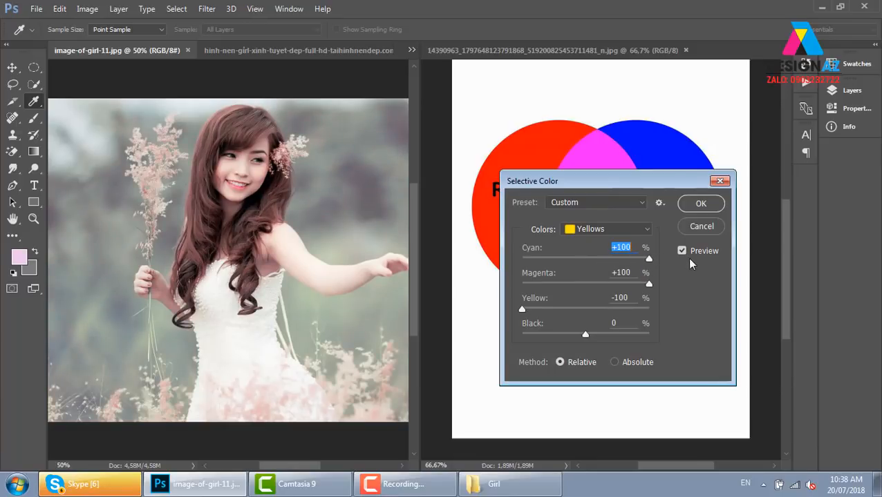
# Compare the portrait with and without the preview, then apply the Selective Color adjustment and return to the Move tool
pyautogui.click(681, 253)
pyautogui.click(682, 252)
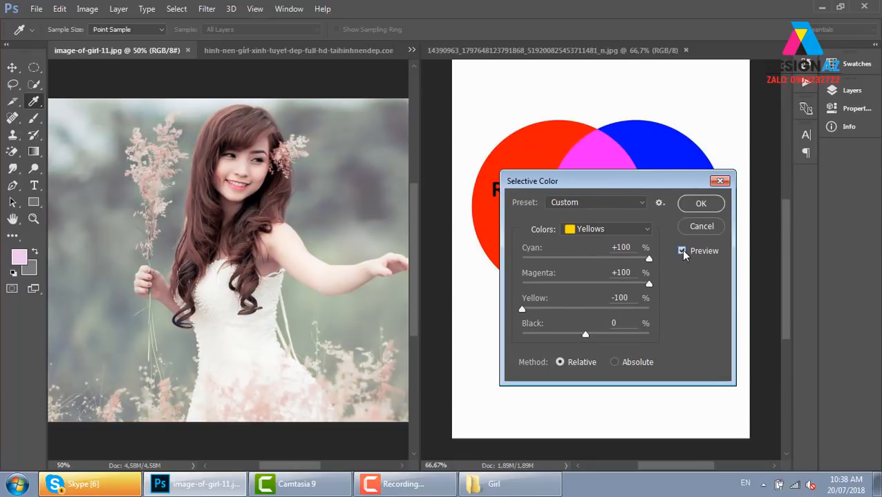
pyautogui.click(682, 252)
pyautogui.click(683, 252)
pyautogui.click(701, 204)
pyautogui.press('v')
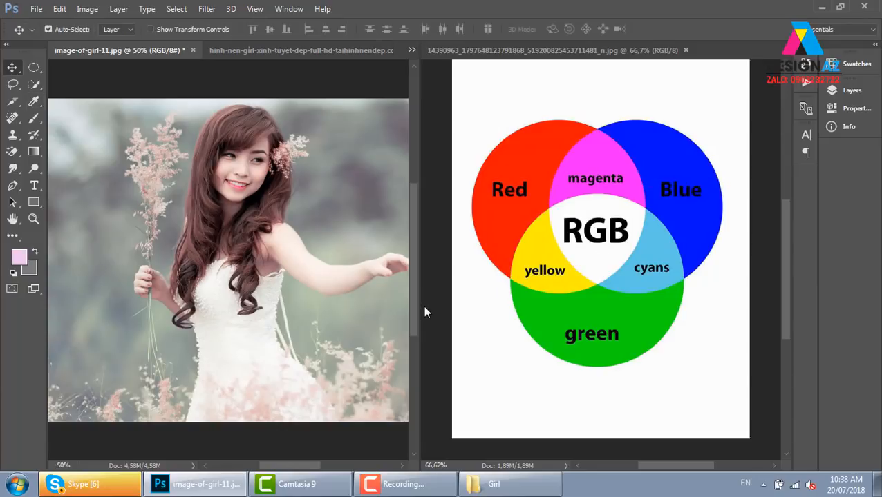
# Close the temple portrait without saving its changes and close the RGB diagram, leaving image-of-girl-11.jpg zoomed out to 33.3%
pyautogui.hotkey('ctrl', '-')
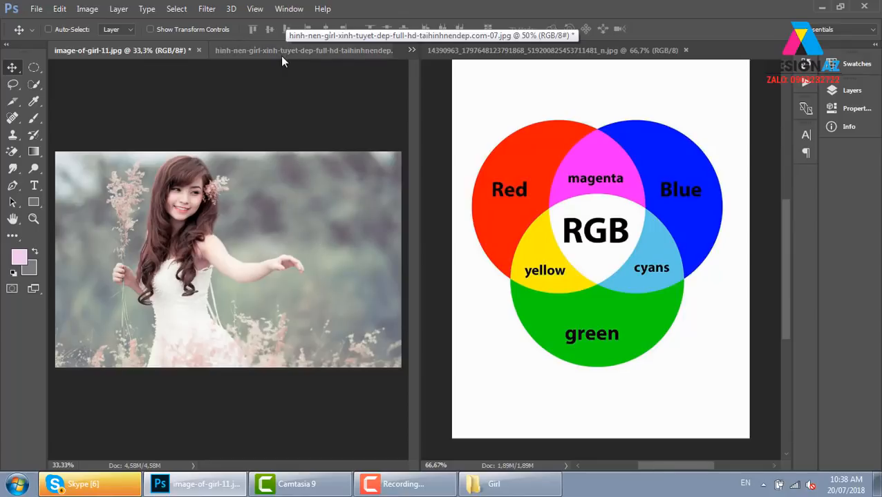
pyautogui.click(308, 52)
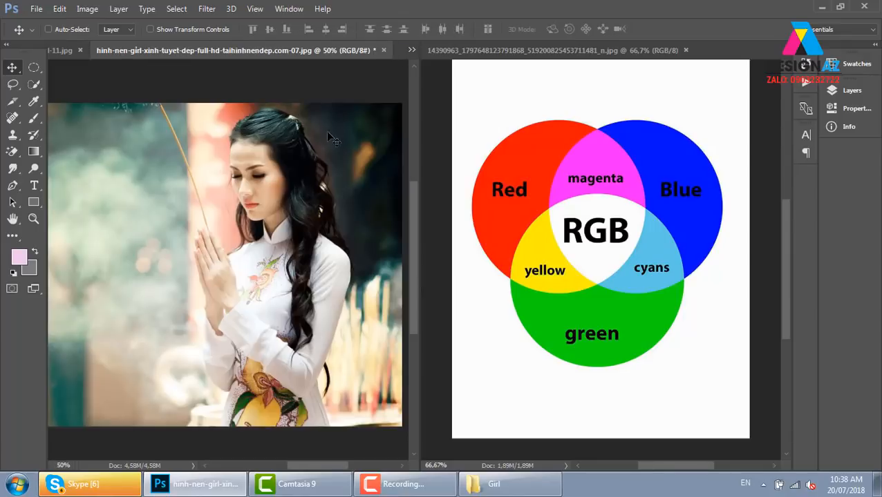
pyautogui.click(384, 52)
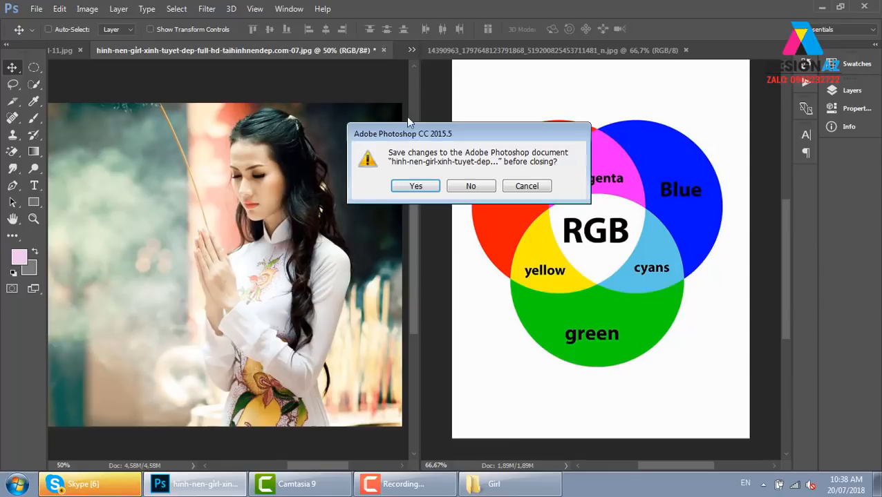
pyautogui.click(482, 186)
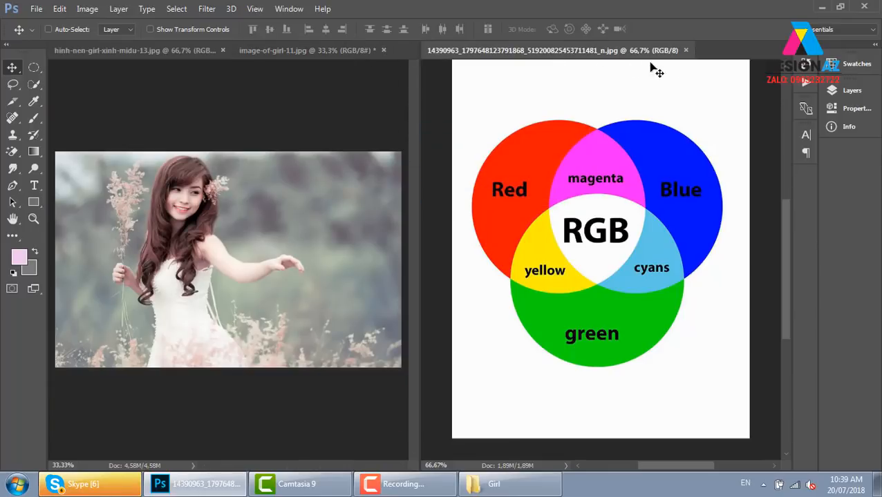
pyautogui.click(685, 50)
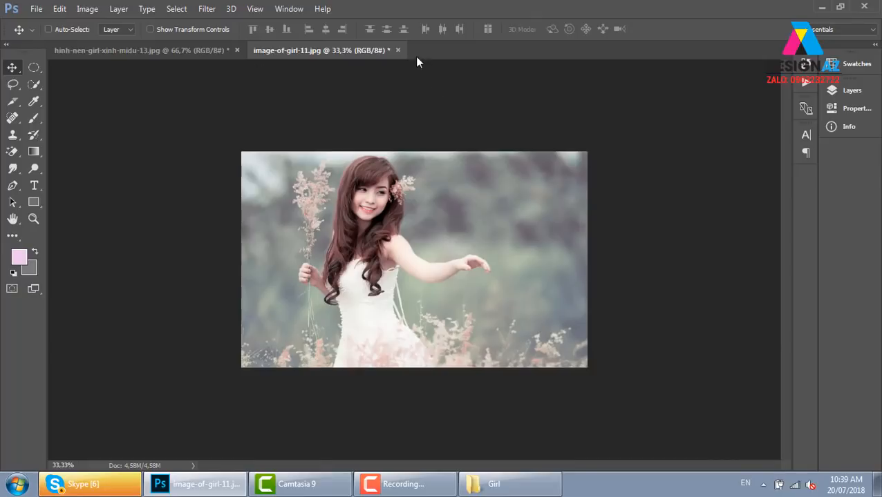
# Close image-of-girl-11.jpg and hinh-nen-girl-xinh-midu-13.jpg without saving their changes
pyautogui.click(398, 50)
pyautogui.click(483, 189)
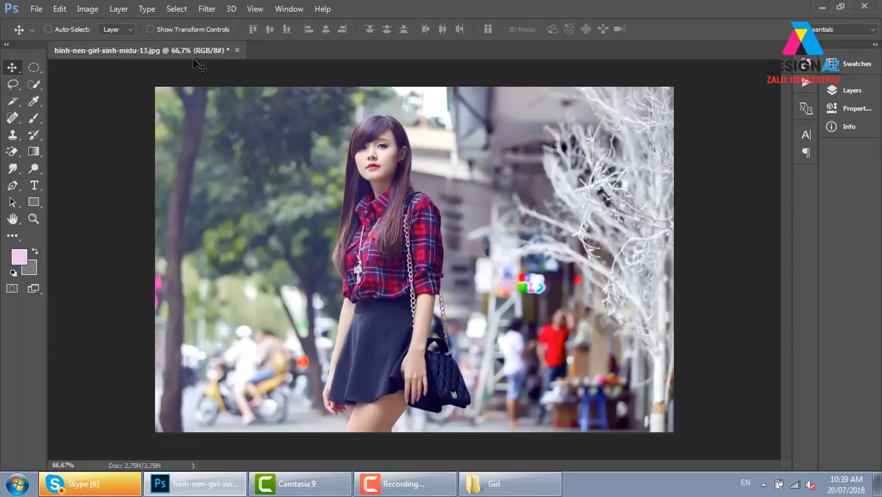
pyautogui.click(236, 51)
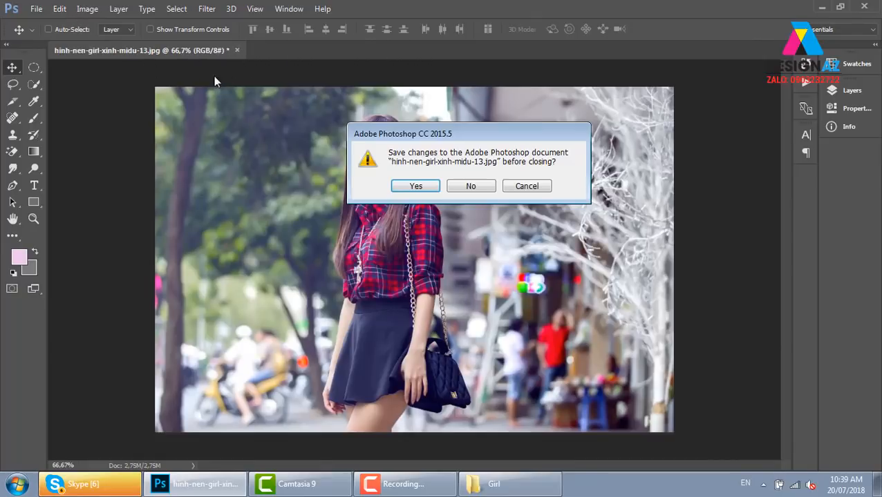
pyautogui.click(472, 186)
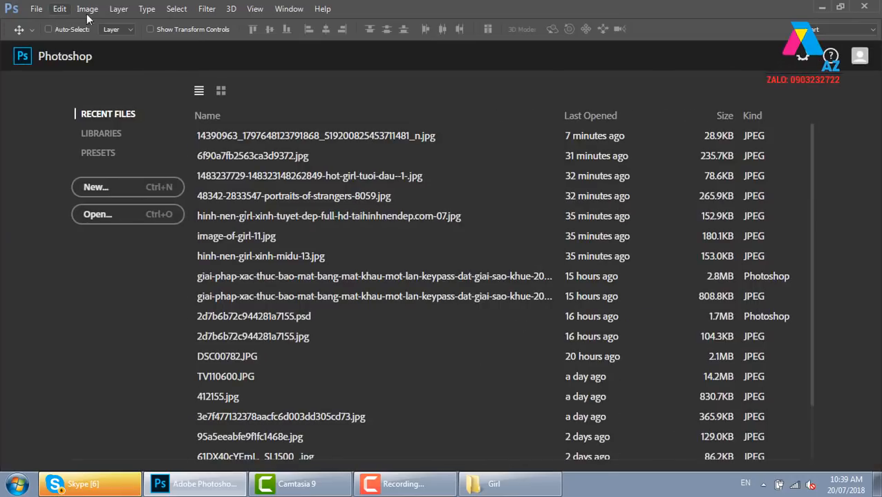
# Open the asian-girl-looking-at-the-butterfly and asian-girl-on-a-bench-wallpaper-1.jpg images from the Girl folder in Photoshop
pyautogui.click(88, 9)
pyautogui.click(434, 126)
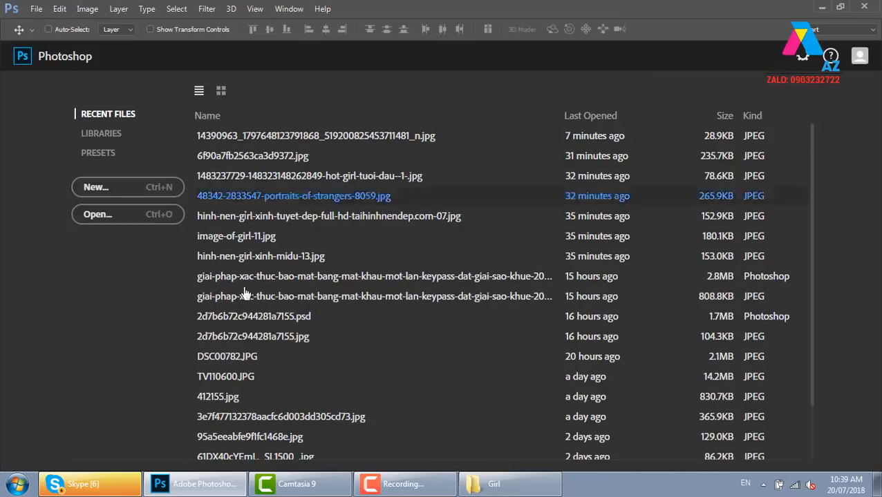
pyautogui.click(541, 492)
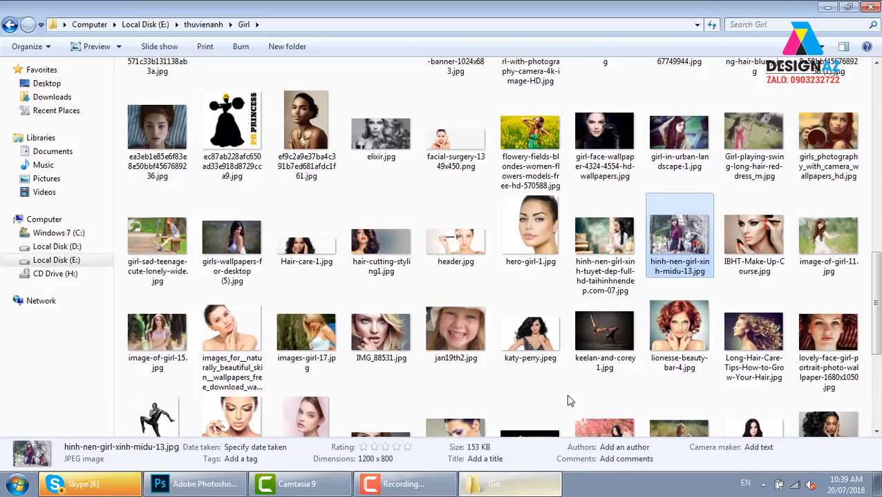
pyautogui.moveTo(876, 266); pyautogui.dragTo(877, 344)
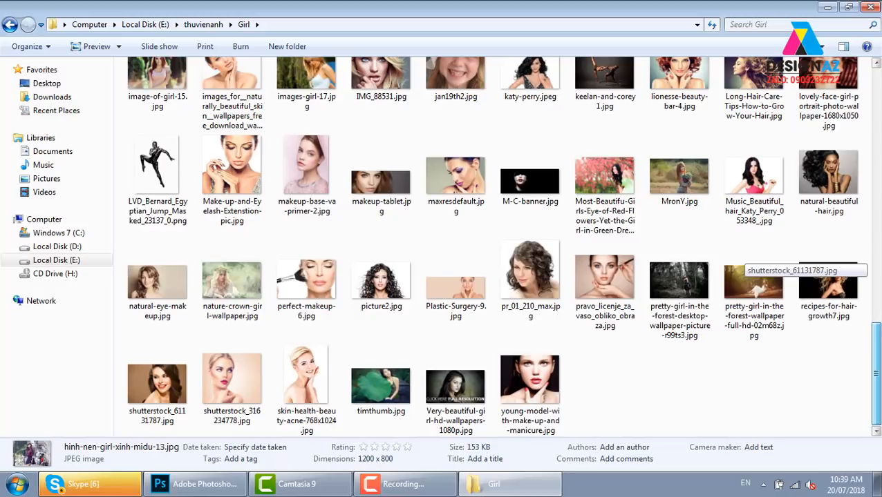
pyautogui.click(250, 293)
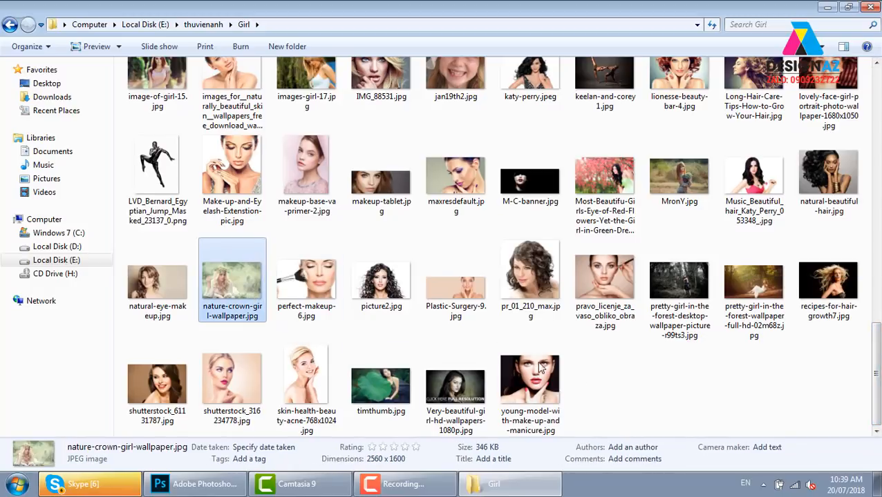
pyautogui.moveTo(876, 354); pyautogui.dragTo(876, 133)
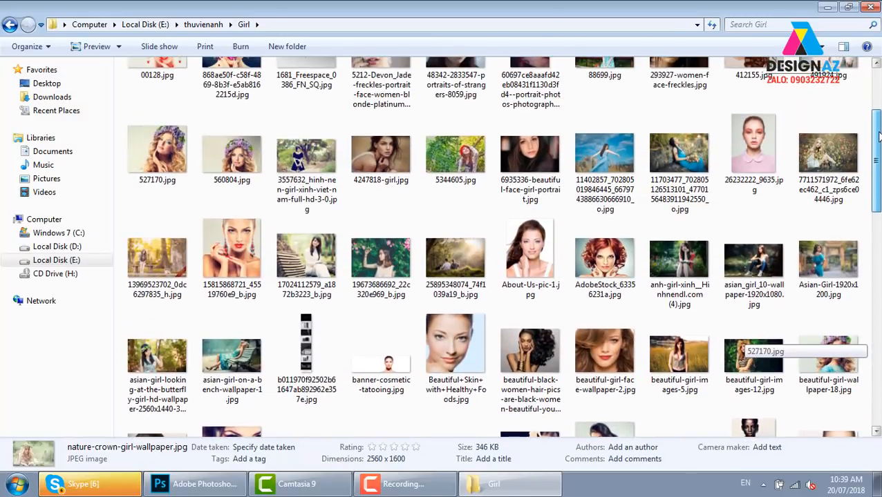
pyautogui.click(231, 359)
pyautogui.keyDown('ctrl'); pyautogui.click(158, 359); pyautogui.keyUp('ctrl')
pyautogui.moveTo(158, 360); pyautogui.dragTo(731, 39)
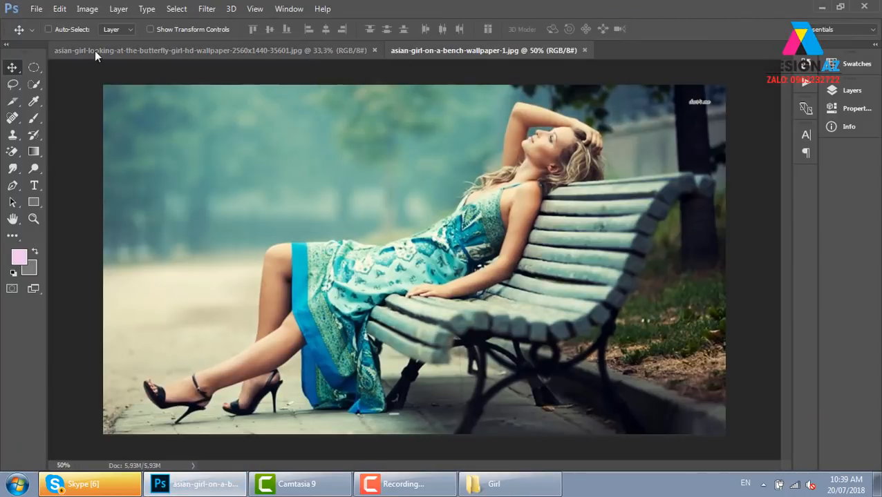
# Compare the colors of the bench photo and the butterfly portrait, and locate the Match Color adjustment
pyautogui.click(87, 8)
pyautogui.moveTo(100, 42)
pyautogui.click(745, 55)
pyautogui.click(197, 56)
pyautogui.click(495, 54)
pyautogui.click(87, 9)
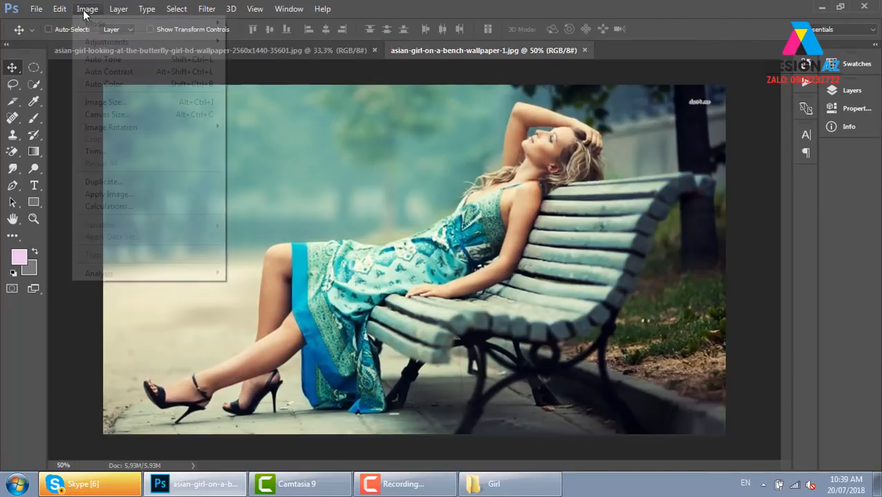
pyautogui.moveTo(102, 42)
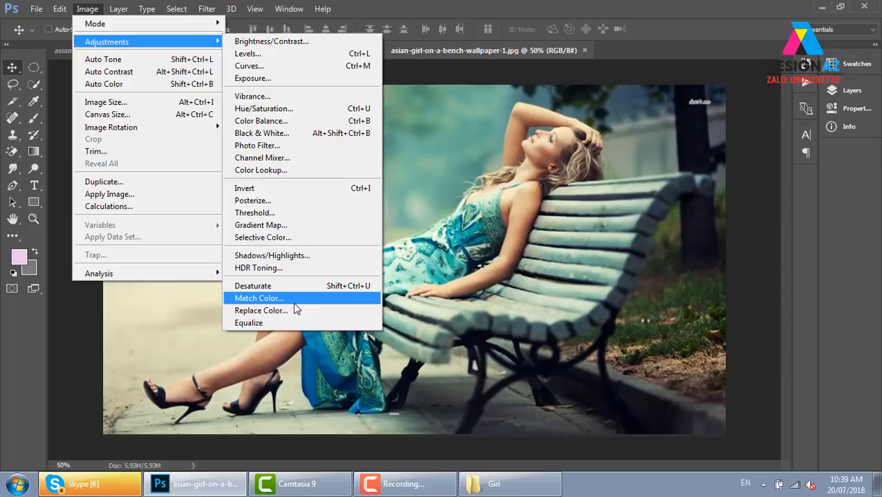
pyautogui.click(697, 211)
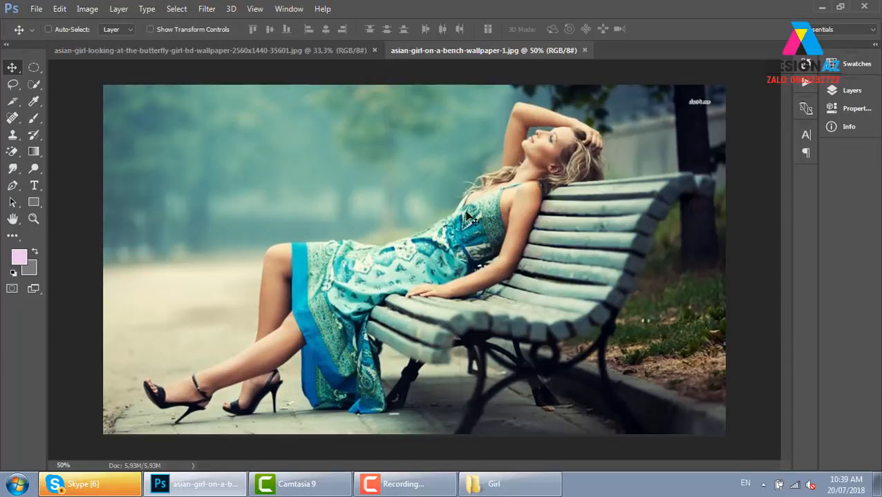
pyautogui.click(230, 50)
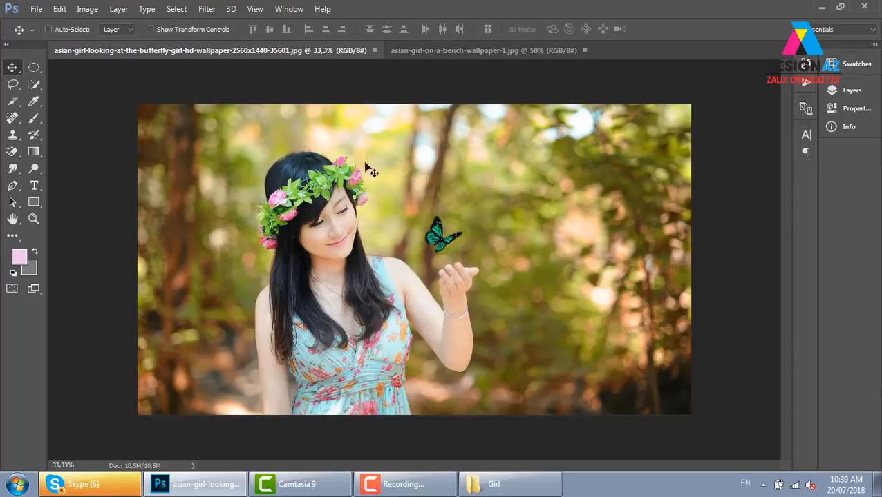
pyautogui.click(530, 50)
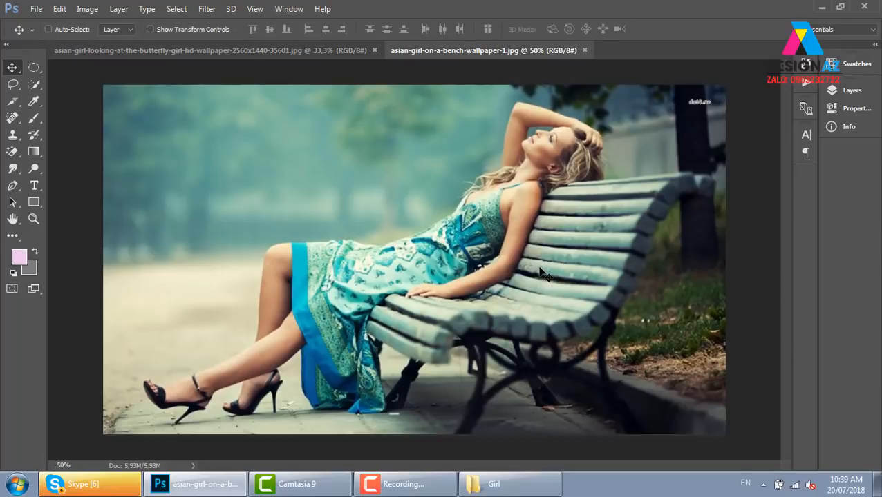
pyautogui.click(238, 49)
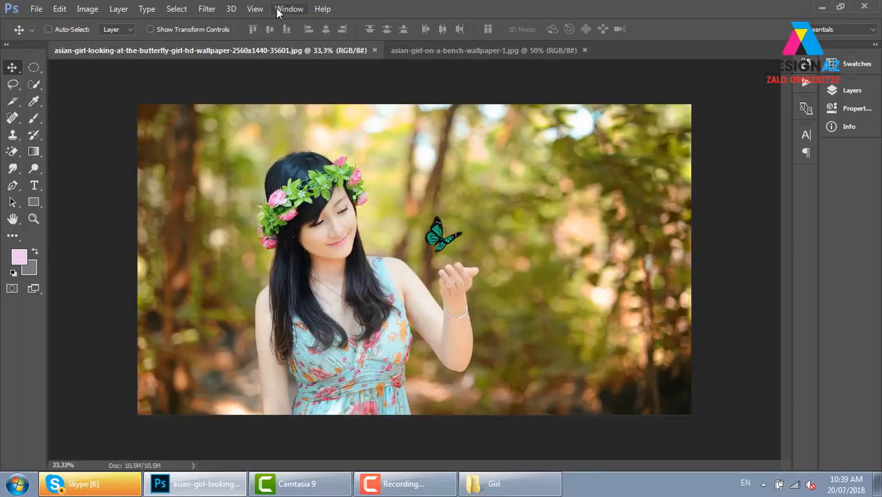
pyautogui.click(94, 11)
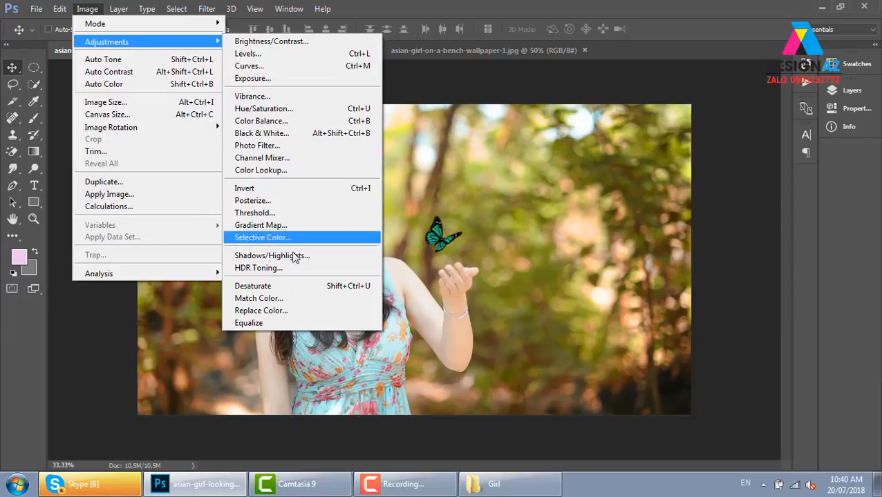
pyautogui.click(288, 300)
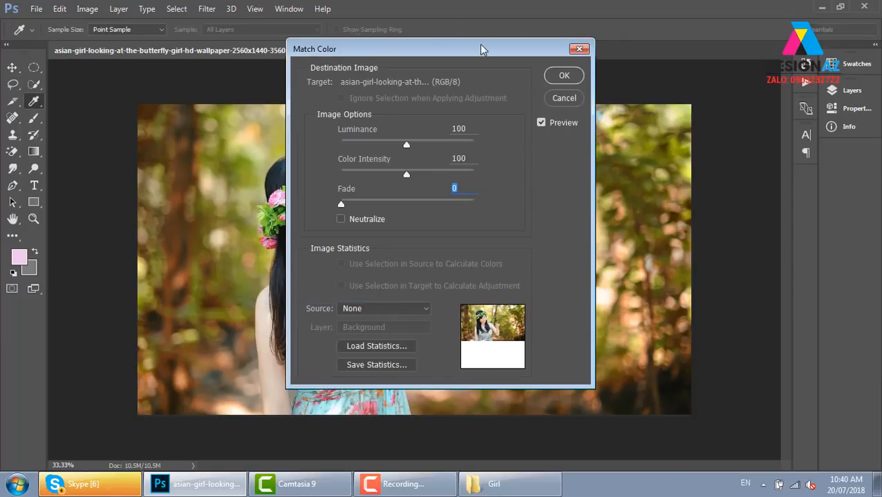
pyautogui.moveTo(479, 43); pyautogui.dragTo(638, 22)
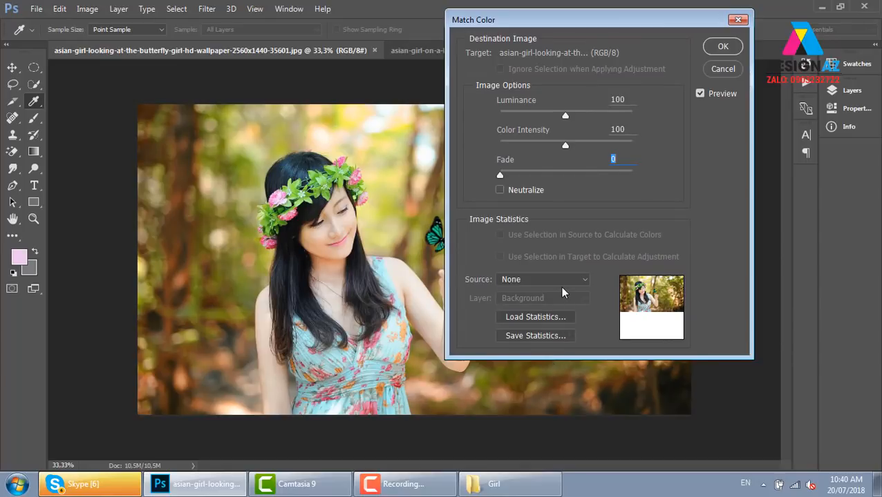
pyautogui.click(563, 281)
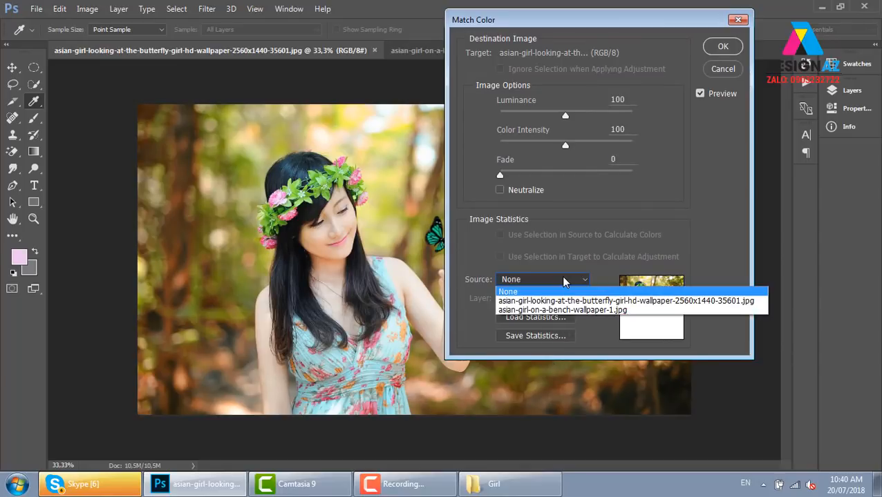
pyautogui.click(624, 22)
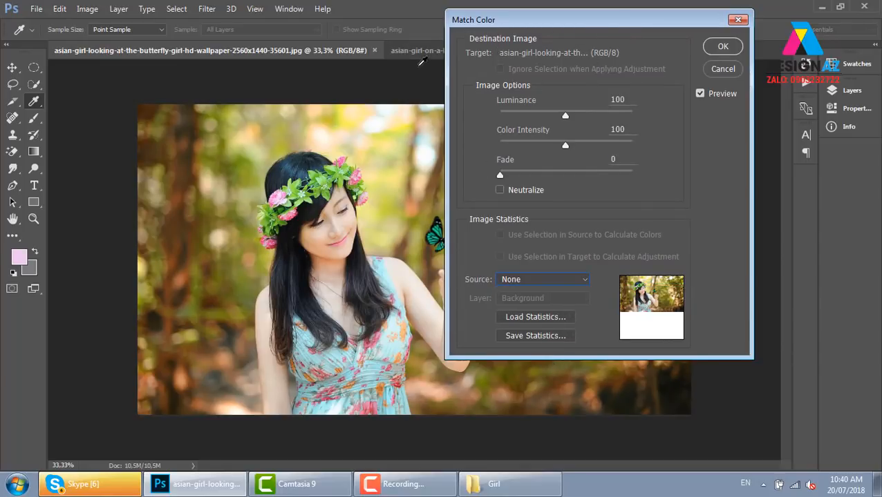
pyautogui.click(722, 69)
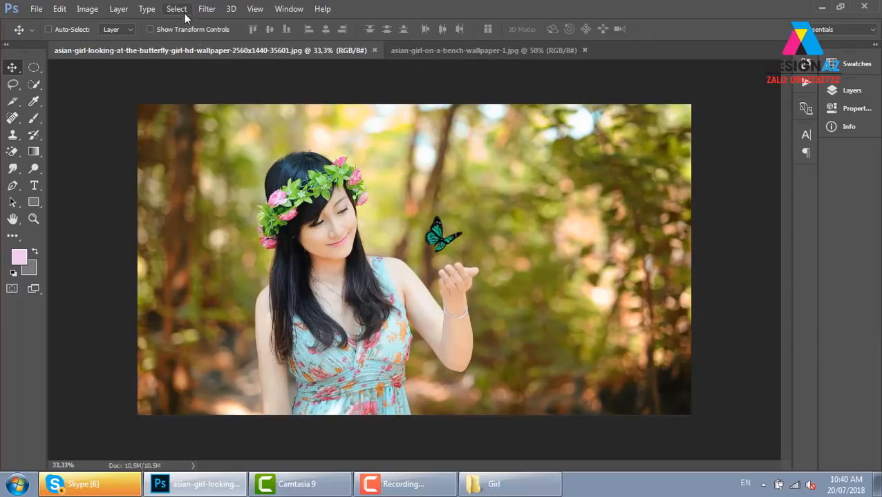
# Try Match Color on the butterfly portrait with asian-girl-on-a-bench-wallpaper-1.jpg as source, compare with the original, and cancel
pyautogui.click(88, 8)
pyautogui.moveTo(128, 43)
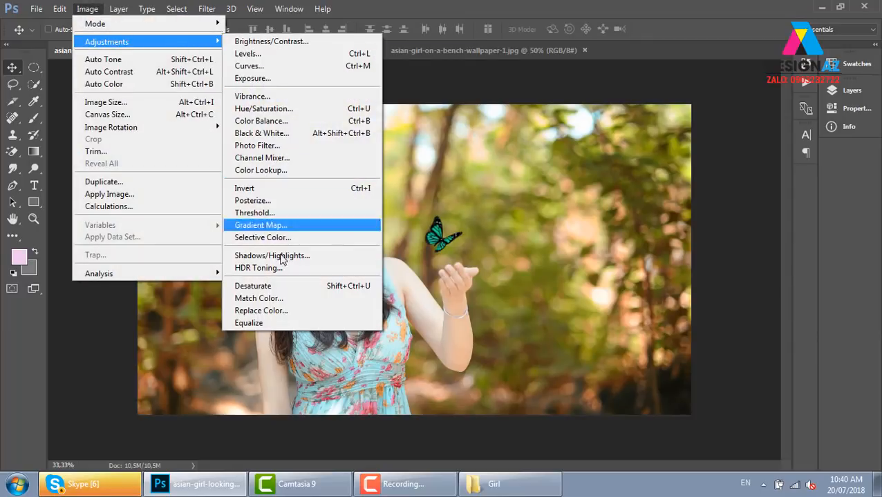
pyautogui.click(259, 298)
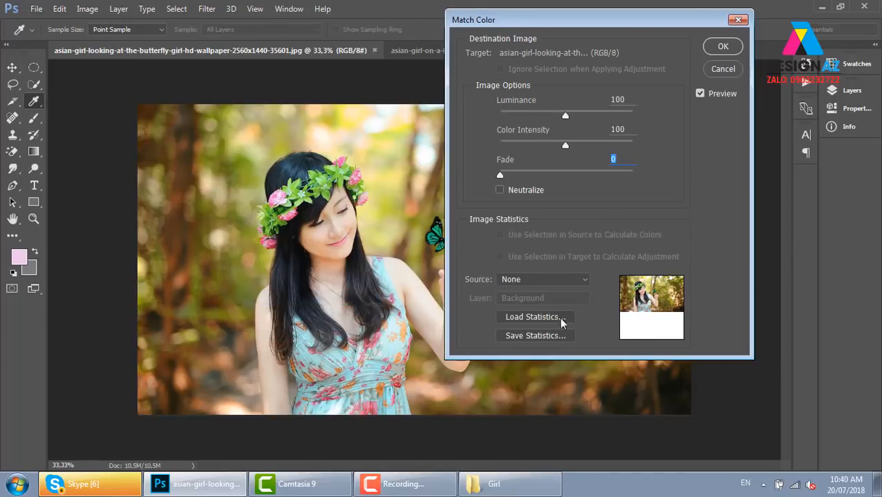
pyautogui.click(569, 280)
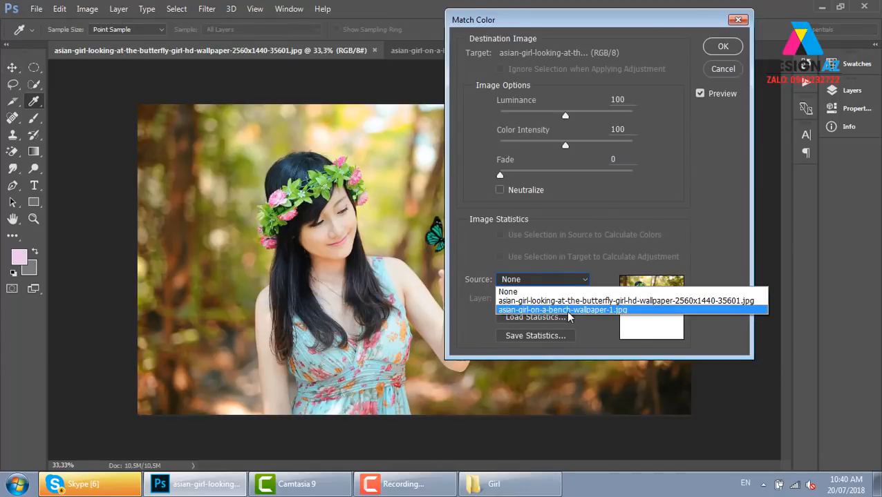
pyautogui.click(569, 311)
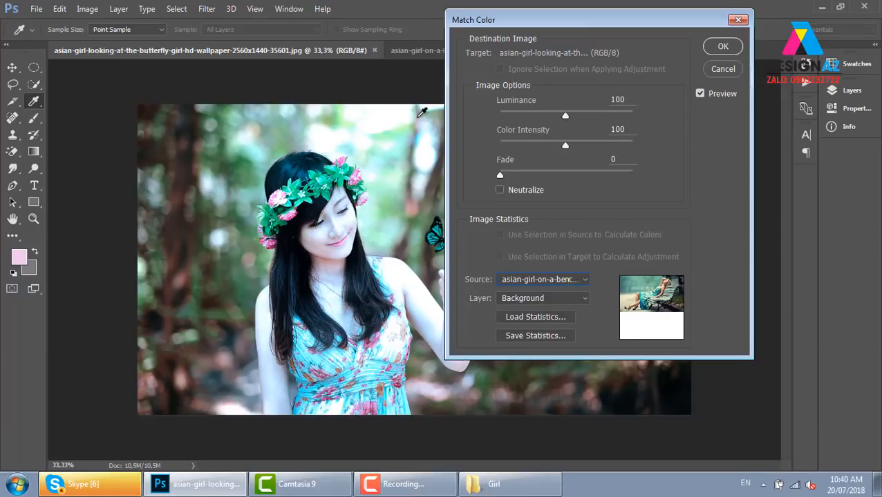
pyautogui.click(700, 94)
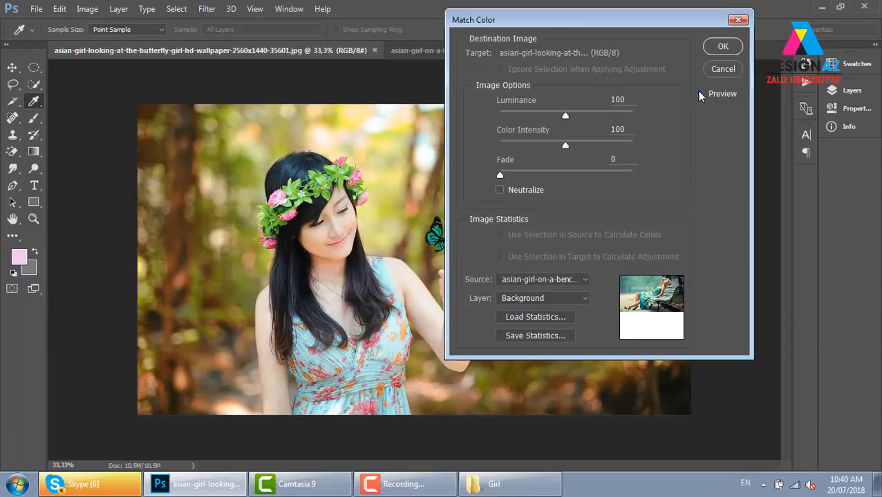
pyautogui.click(738, 20)
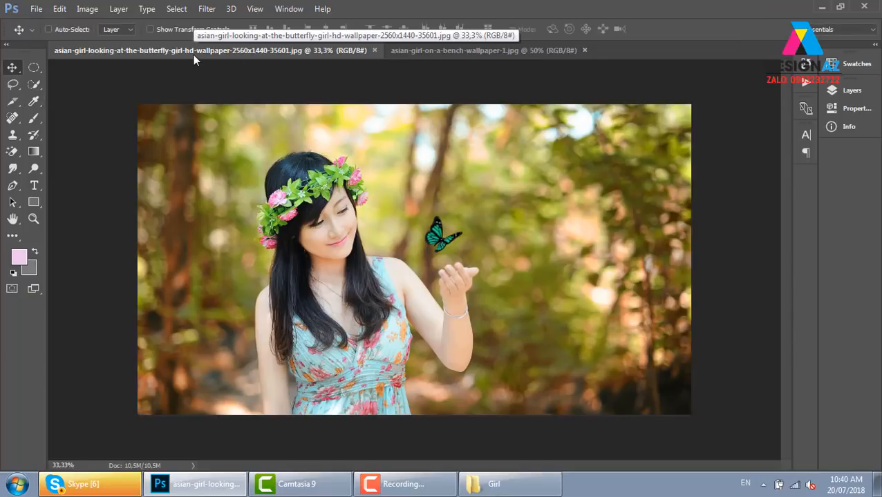
# Match the butterfly portrait's colors to asian-girl-on-a-bench-wallpaper-1.jpg with Match Color and set Fade to 56
pyautogui.click(492, 51)
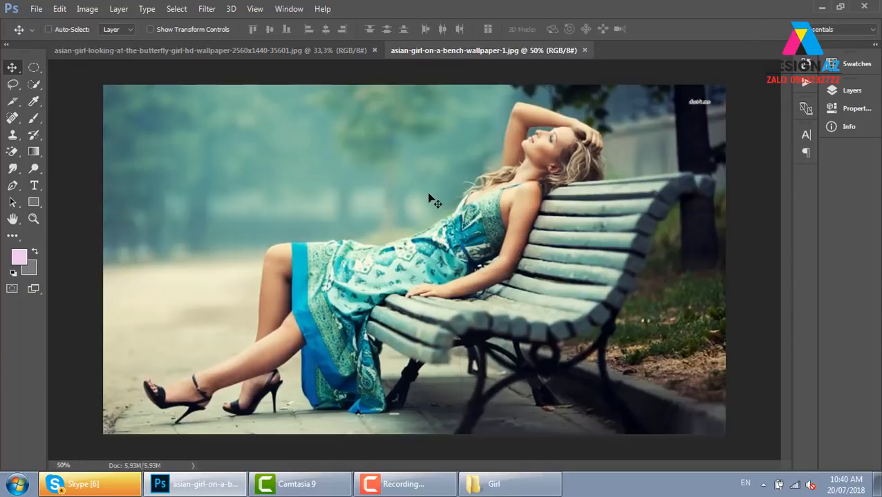
pyautogui.click(255, 50)
pyautogui.click(492, 54)
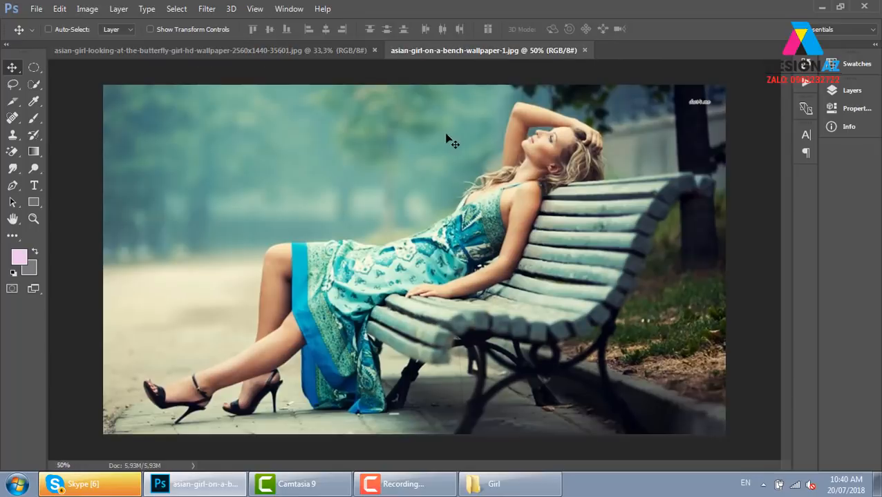
pyautogui.click(321, 51)
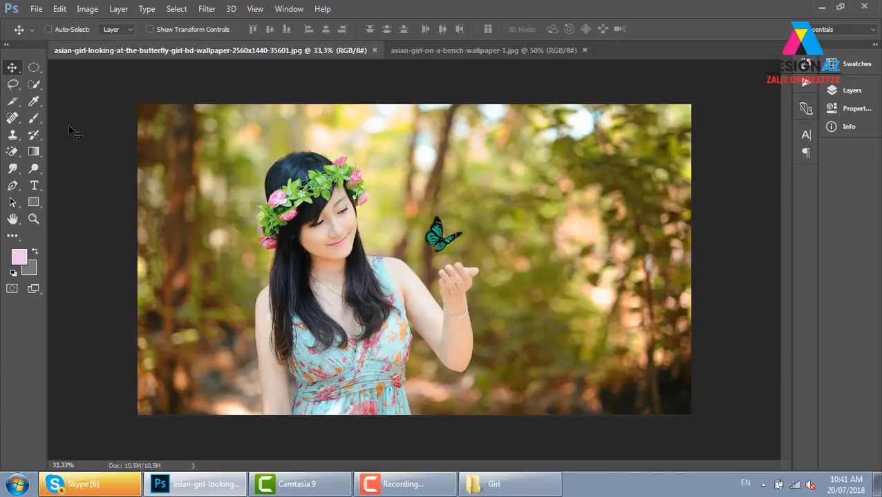
pyautogui.click(87, 8)
pyautogui.moveTo(103, 43)
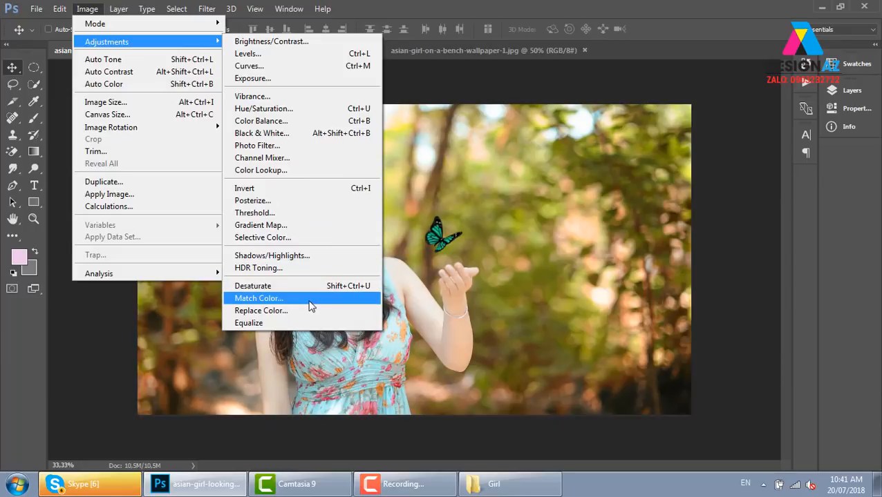
pyautogui.click(311, 299)
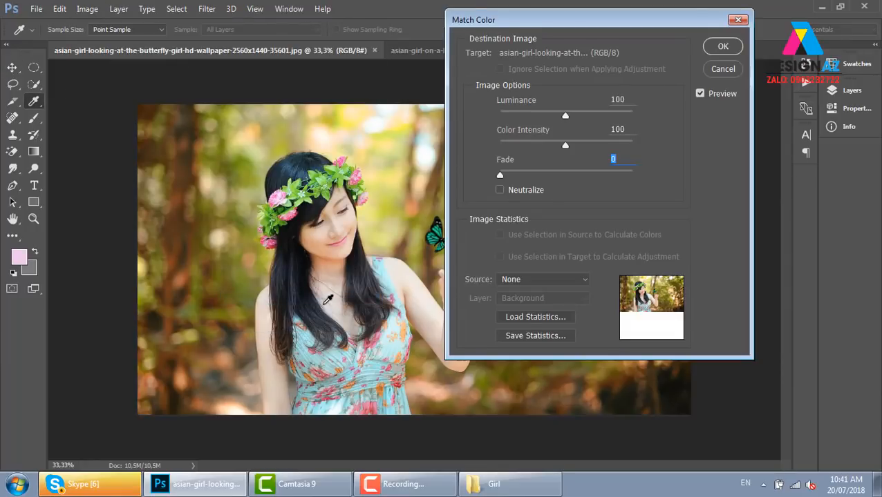
pyautogui.click(556, 280)
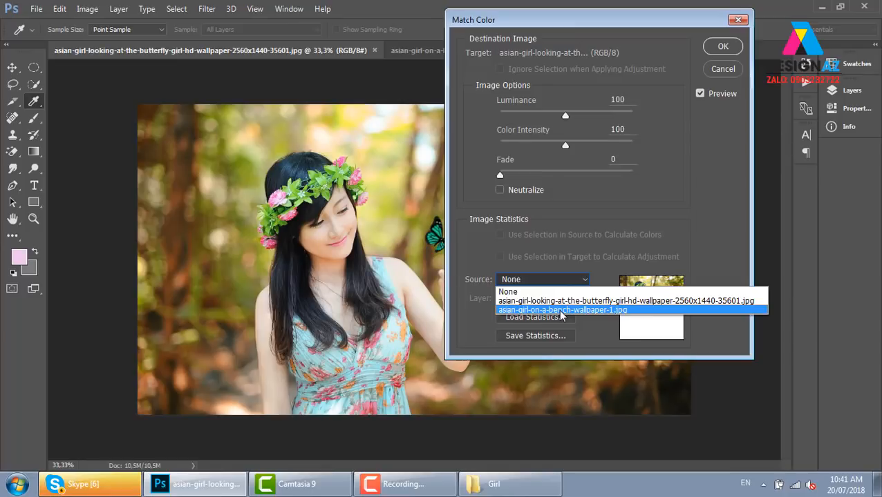
pyautogui.click(560, 311)
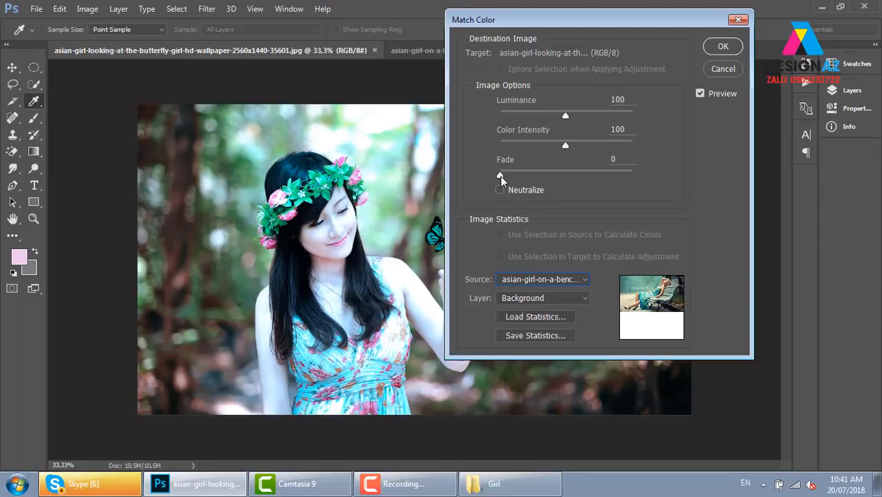
pyautogui.moveTo(499, 176); pyautogui.dragTo(573, 174)
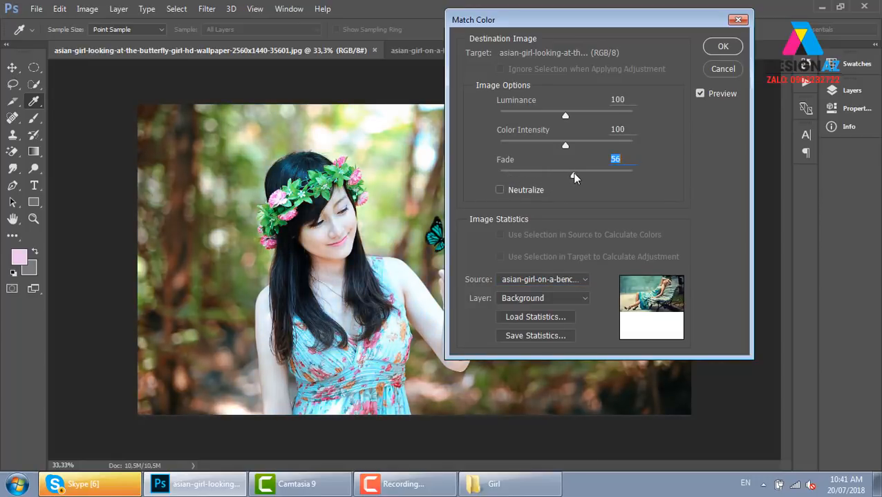
# Compare the butterfly portrait with and without the Match Color effect at Fade 59
pyautogui.click(699, 95)
pyautogui.click(700, 95)
pyautogui.click(700, 95)
pyautogui.click(700, 95)
pyautogui.click(700, 94)
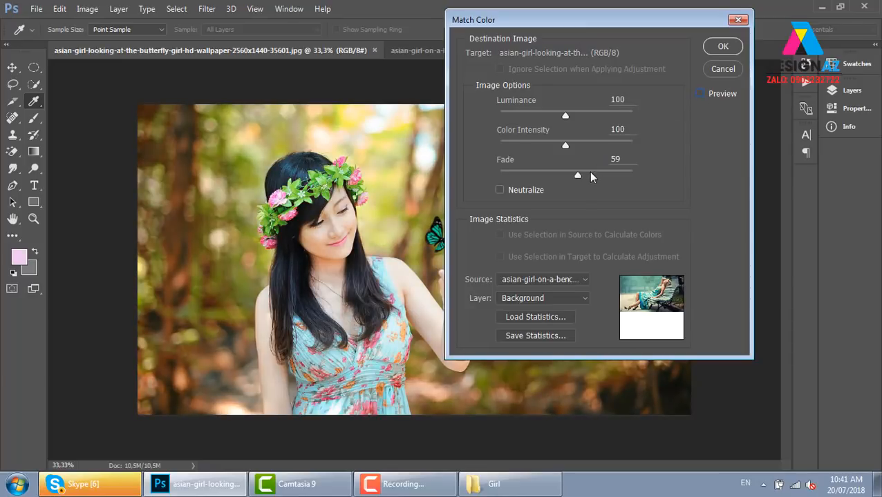
pyautogui.click(700, 93)
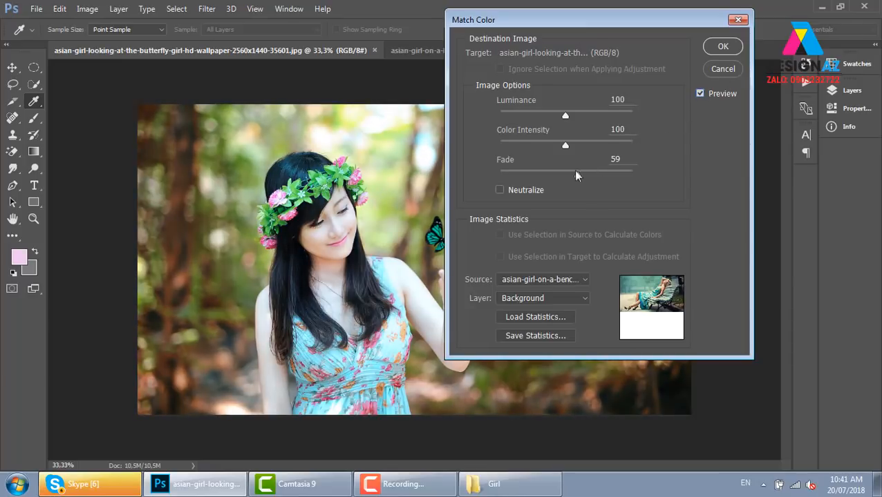
# Try Match Color on the butterfly portrait with Fade set to 0, uncover more of the image, and cancel the adjustment
pyautogui.moveTo(578, 178); pyautogui.dragTo(500, 176)
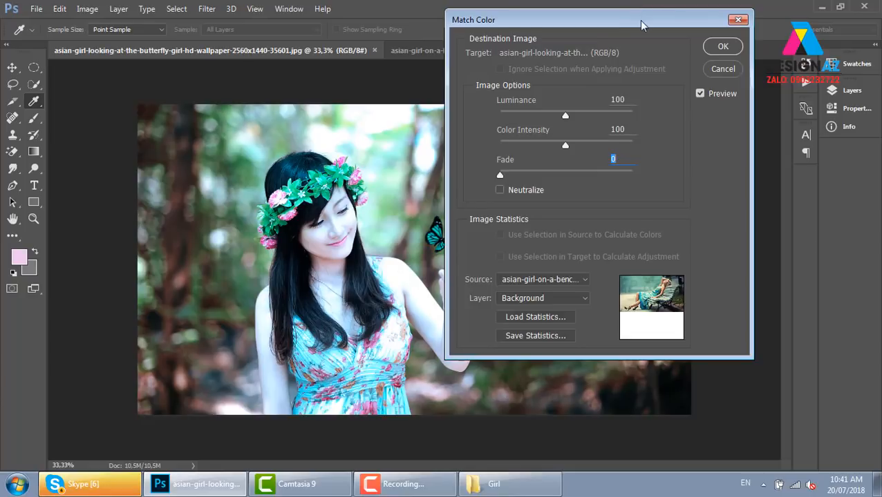
pyautogui.moveTo(638, 20); pyautogui.dragTo(662, 24)
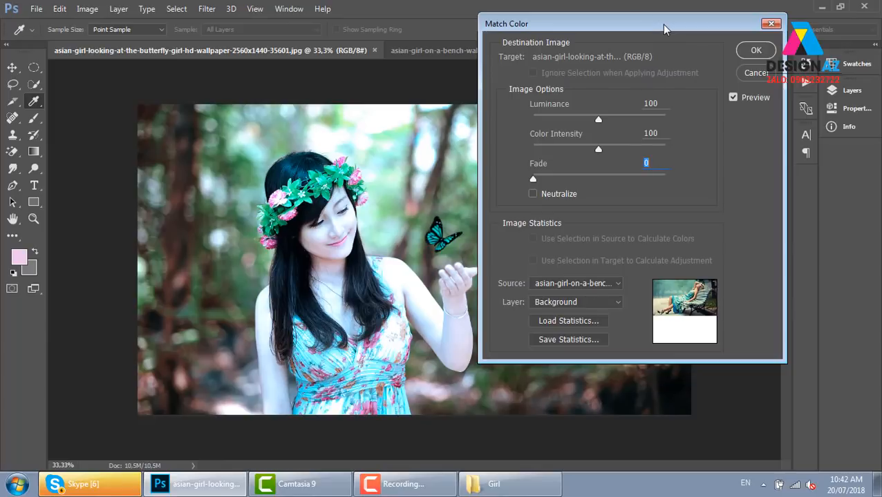
pyautogui.click(757, 74)
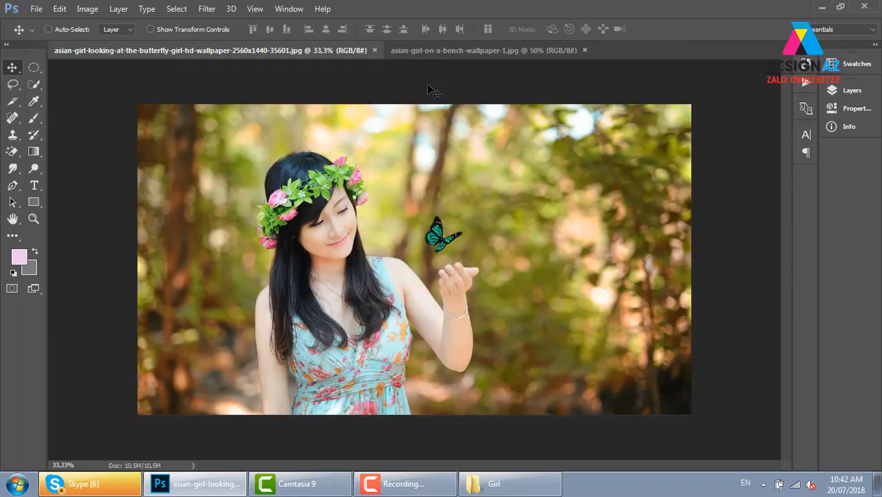
pyautogui.click(397, 486)
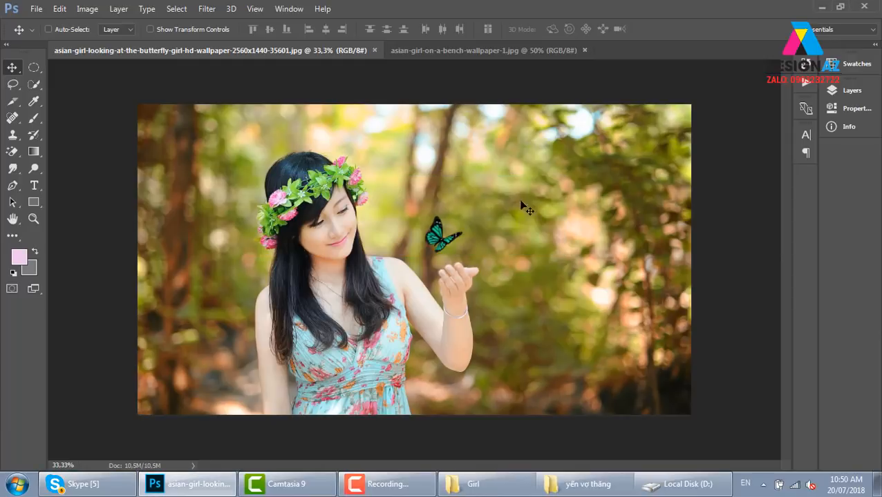
# Compare the bench photo with the butterfly portrait and review the available image adjustments
pyautogui.click(502, 49)
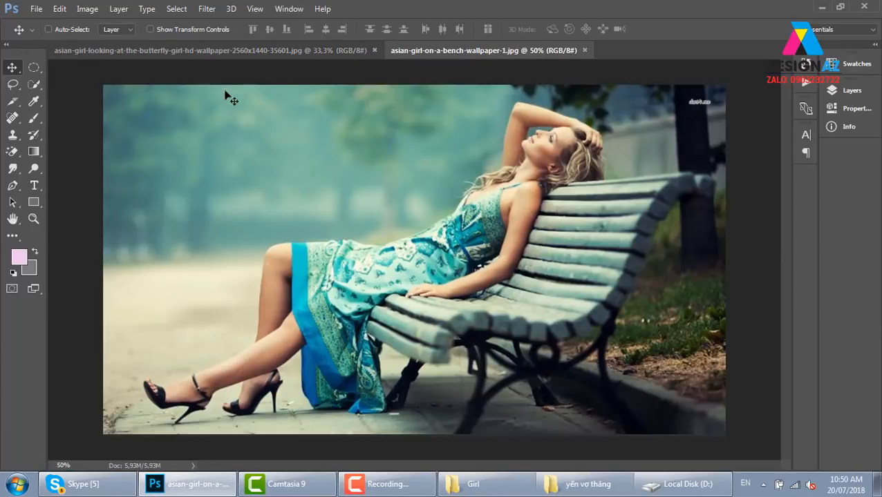
pyautogui.click(234, 53)
pyautogui.click(87, 9)
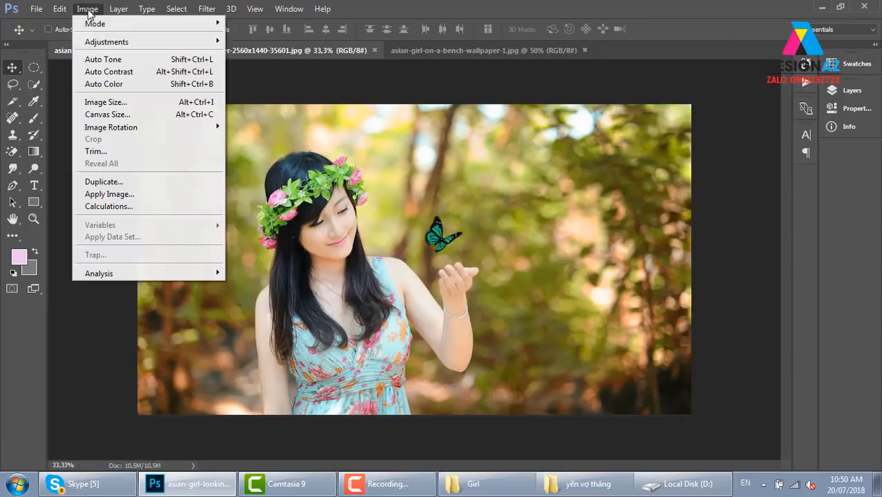
pyautogui.moveTo(165, 47)
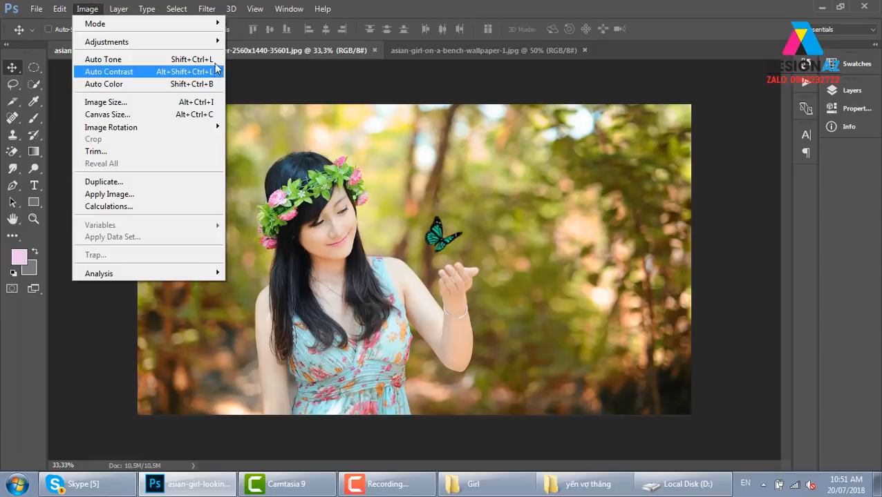
pyautogui.moveTo(214, 42)
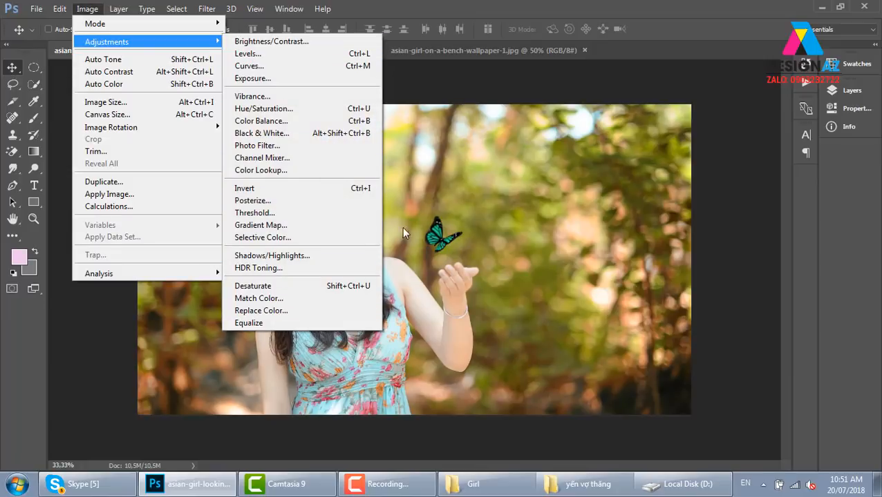
pyautogui.click(534, 76)
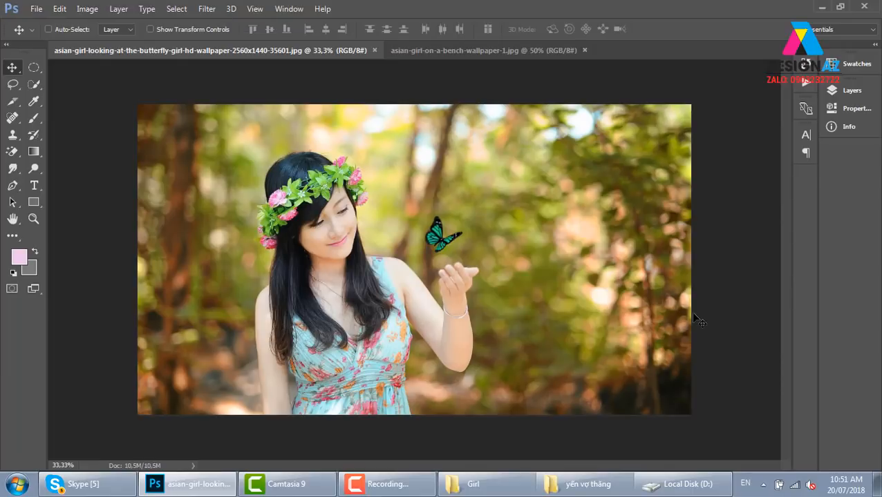
# Show the layers and try adding a pattern fill layer above the Background of the butterfly portrait, cancelling it
pyautogui.press('F7')
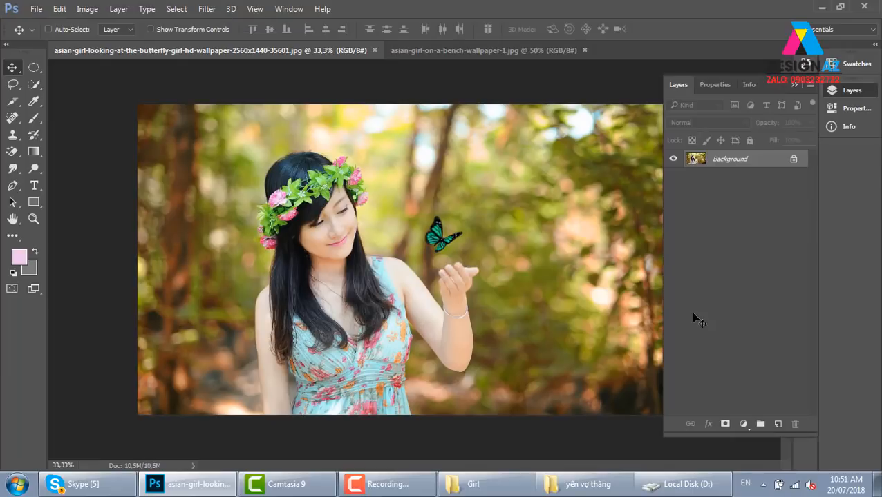
pyautogui.click(744, 423)
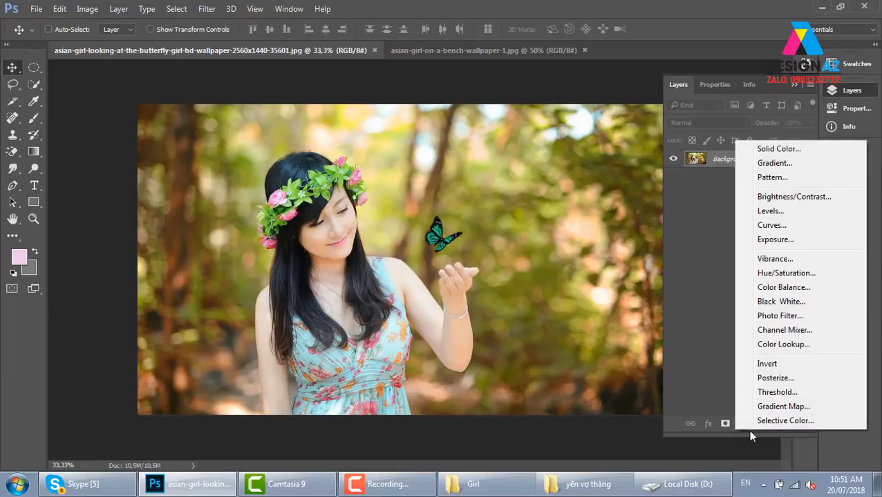
pyautogui.click(786, 180)
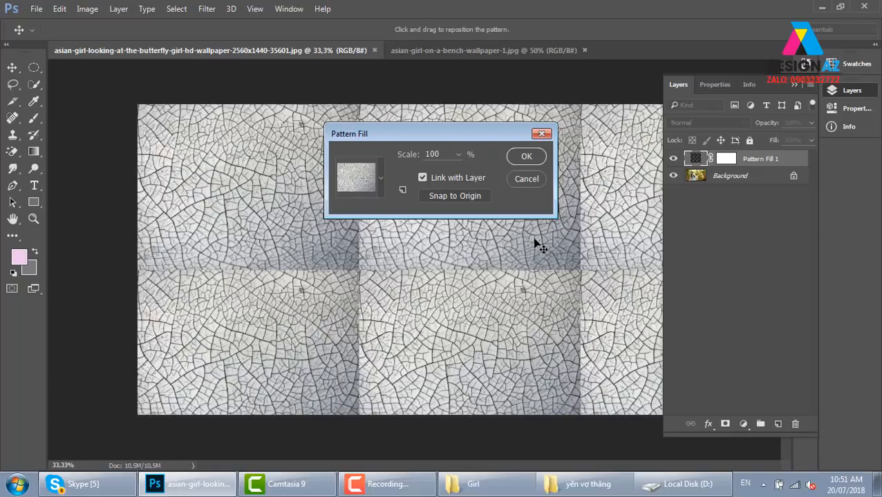
pyautogui.click(530, 179)
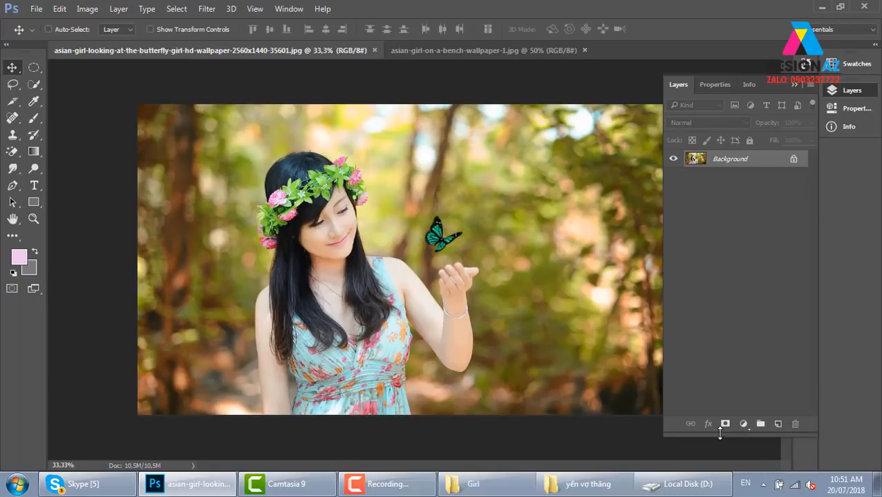
# Add a pattern fill layer with the cracked texture above the Background and set its scale to 330%
pyautogui.click(744, 425)
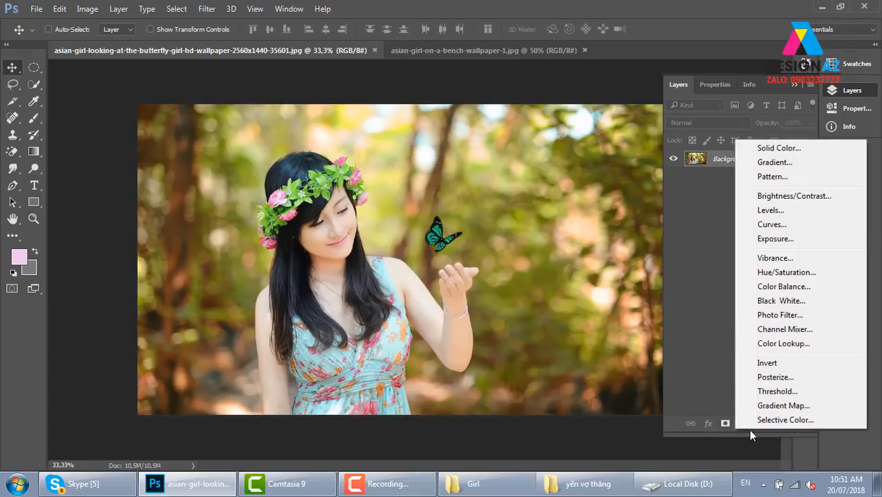
pyautogui.click(799, 179)
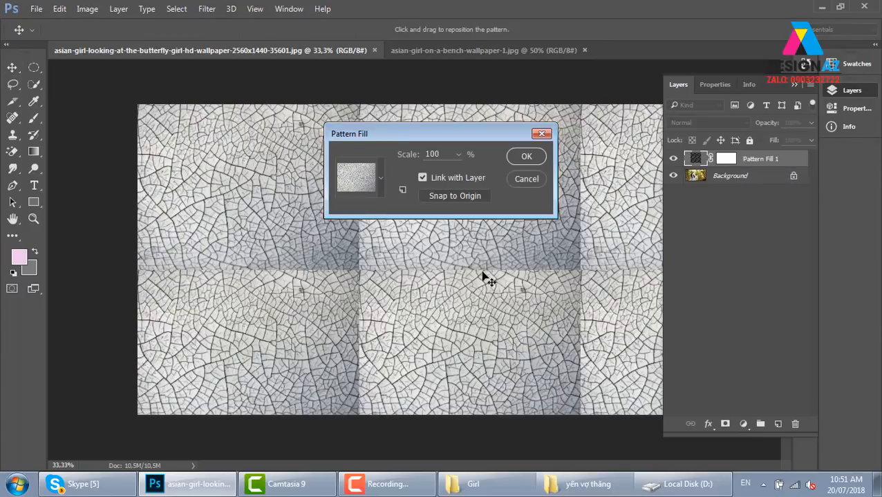
pyautogui.click(457, 155)
pyautogui.moveTo(456, 172); pyautogui.dragTo(470, 171)
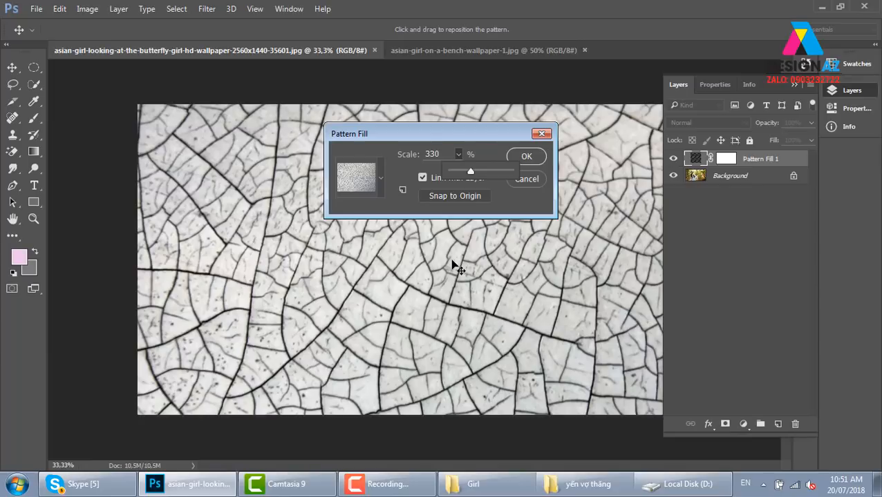
# Discard the pattern fill on the butterfly photo and open the image 6abc93b4f1c8f0b04999b081b862adb6.jpg
pyautogui.click(541, 134)
pyautogui.click(541, 134)
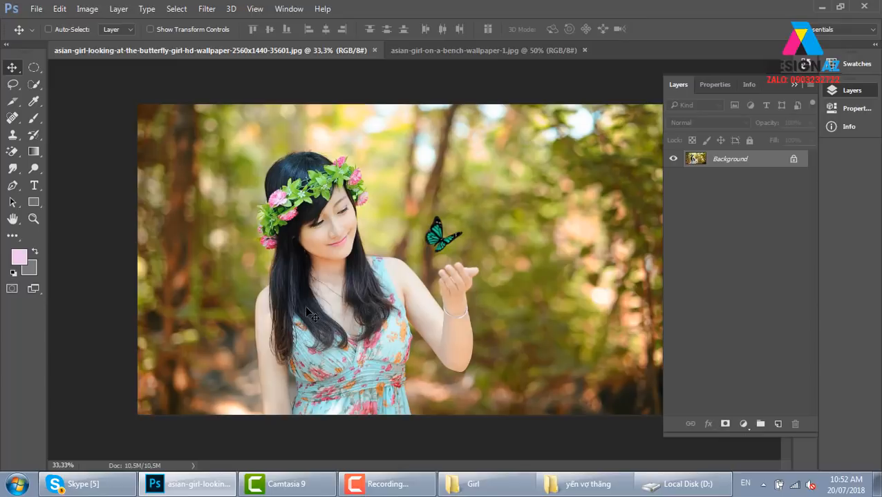
pyautogui.hotkey('ctrl', 'o')
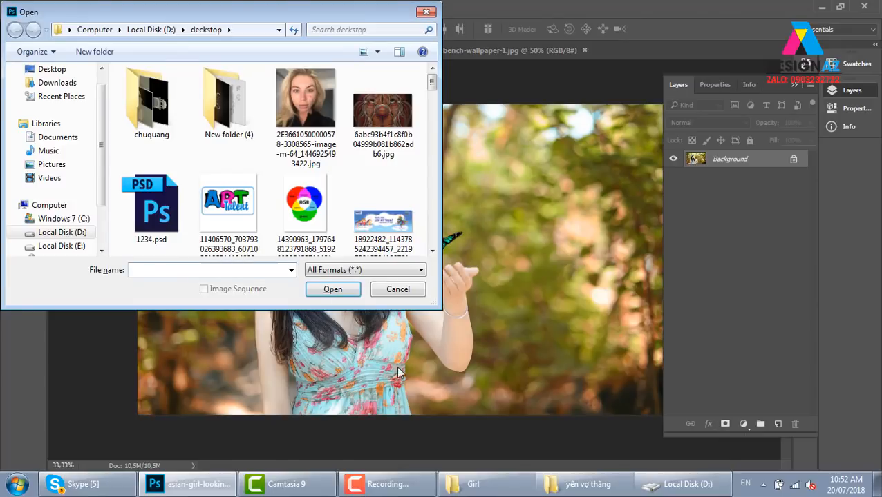
pyautogui.click(384, 118)
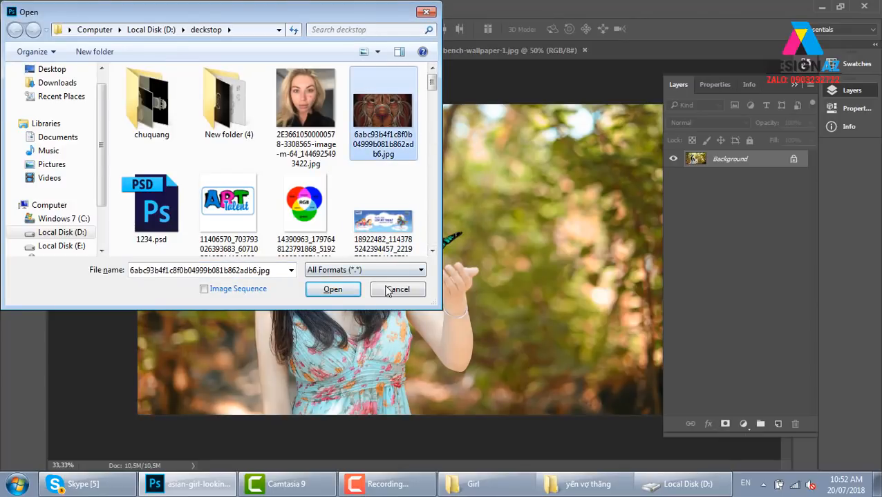
pyautogui.click(333, 289)
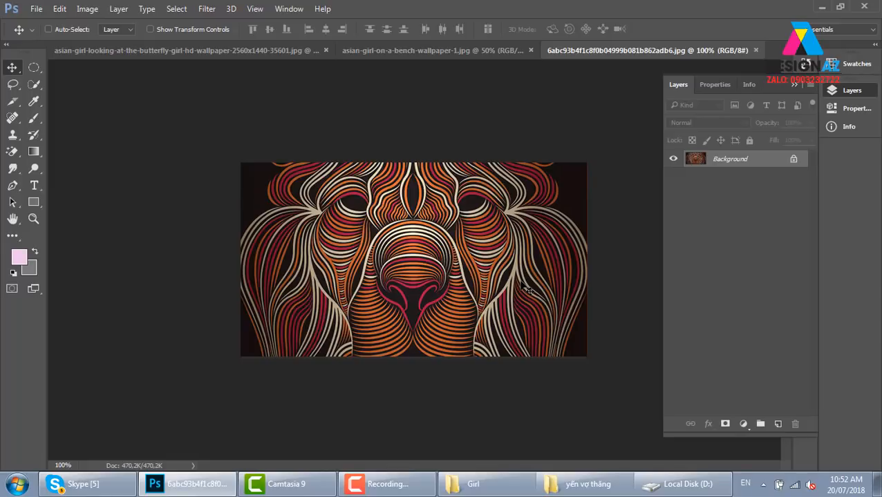
# Select the whole animal-face image and define it as a pattern, keeping its file name as the pattern name
pyautogui.hotkey('ctrl', '-')
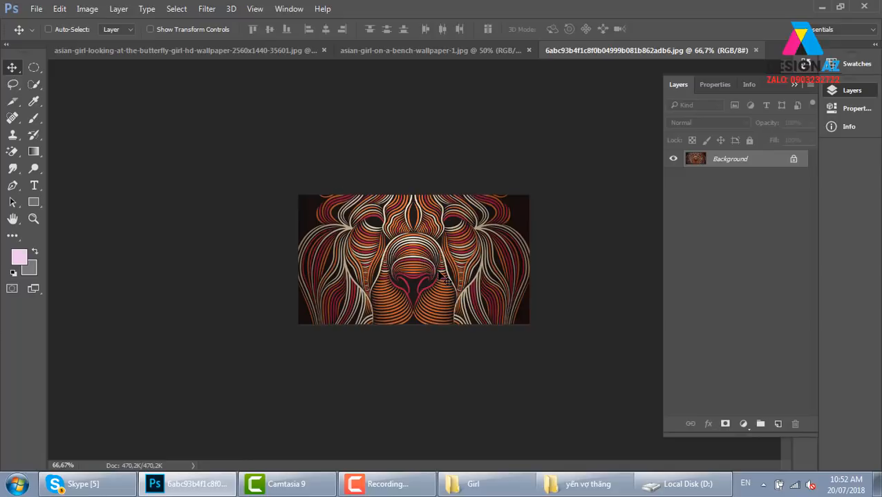
pyautogui.press('ctrl')
pyautogui.hotkey('ctrl', 'a')
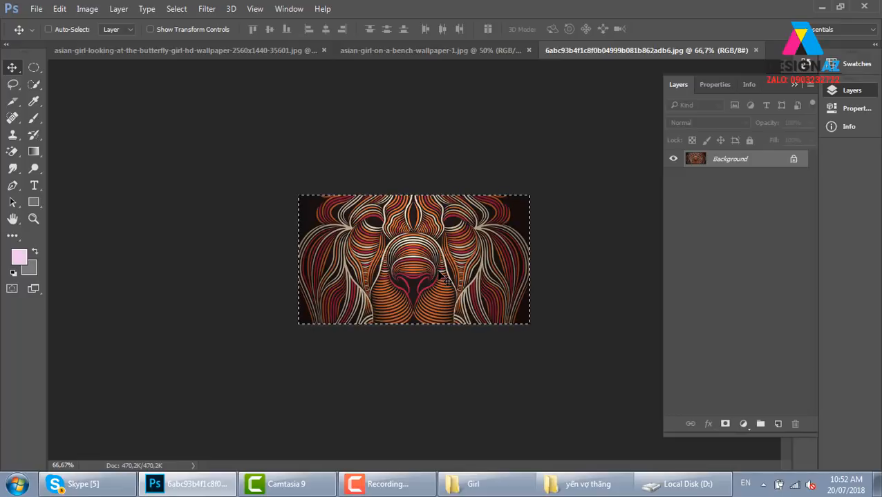
pyautogui.press('ctrl')
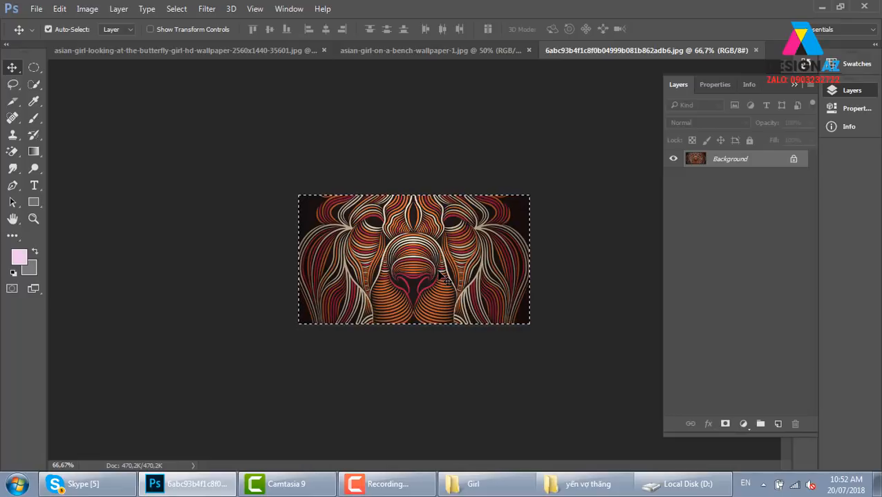
pyautogui.hotkey('ctrl', 'c')
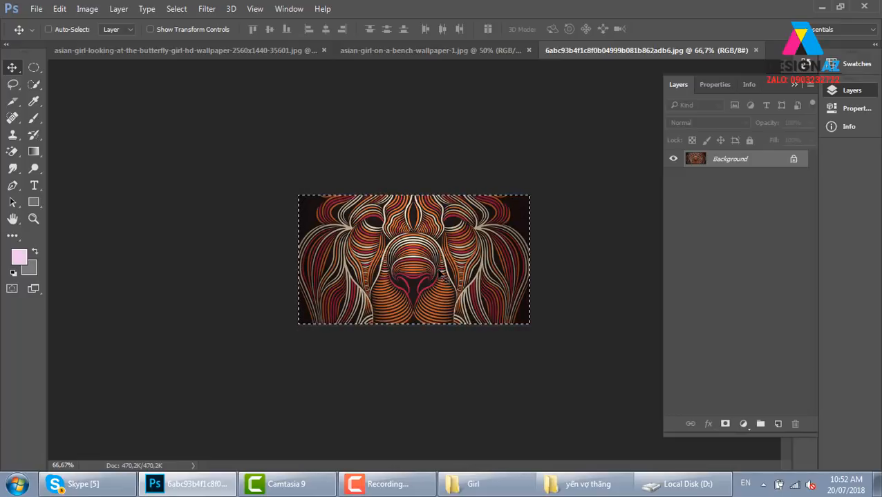
pyautogui.click(60, 8)
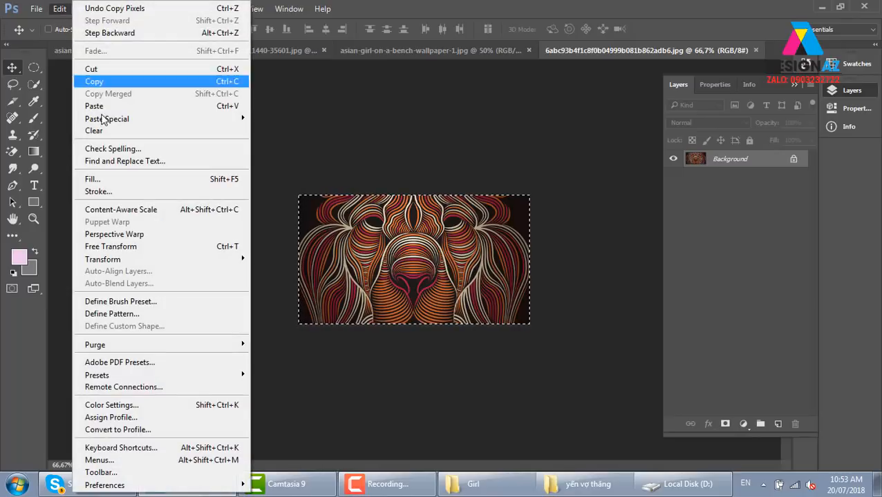
pyautogui.click(146, 314)
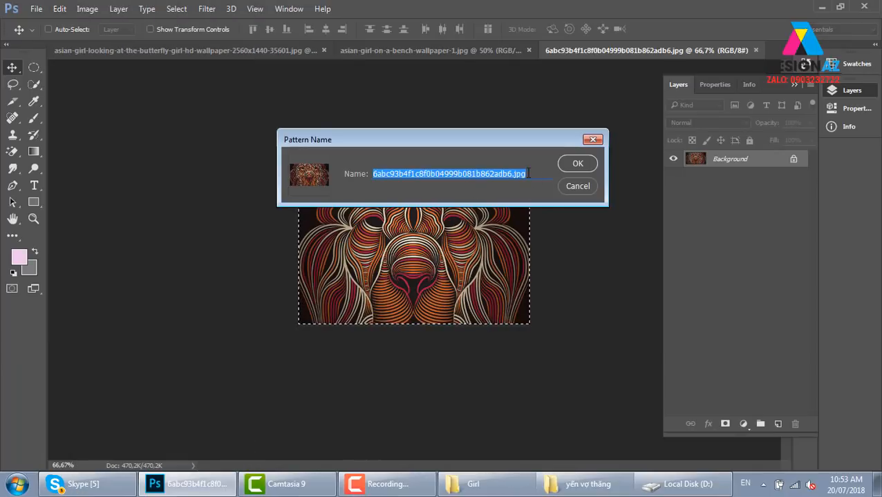
pyautogui.click(576, 164)
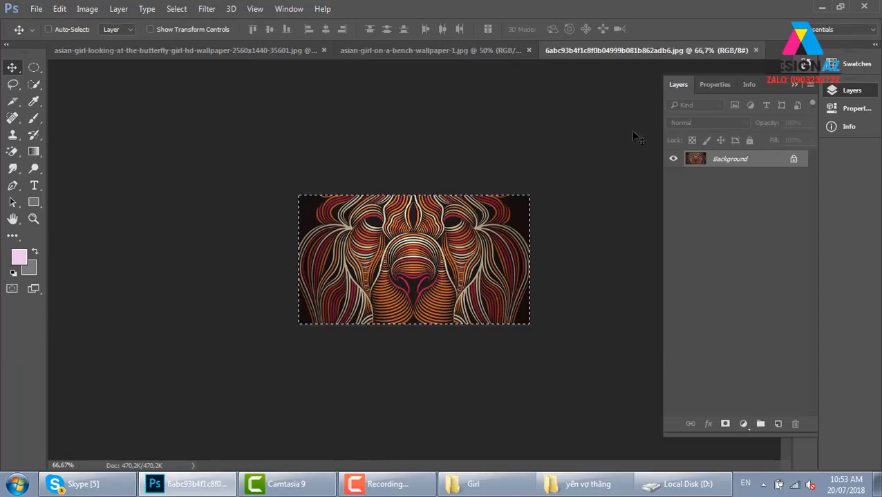
# Try the animal-face pattern at 100% scale in a pattern fill layer over the bench photo, and delete that layer
pyautogui.click(403, 50)
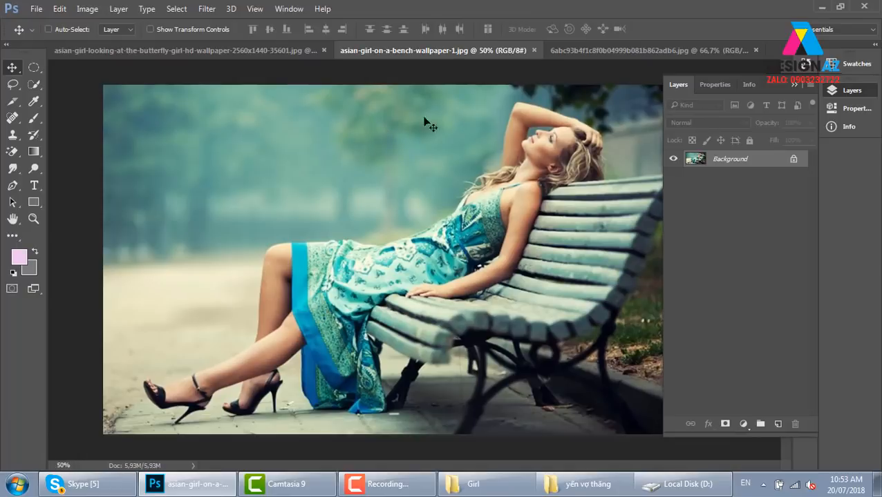
pyautogui.click(743, 423)
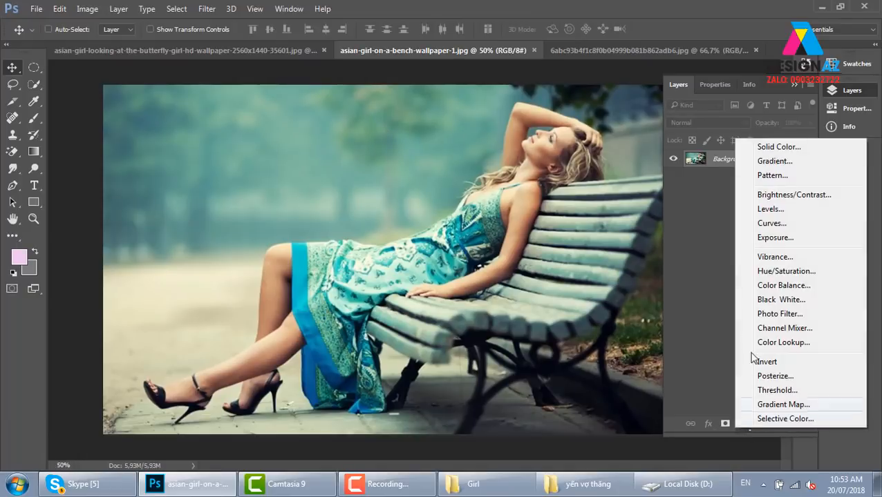
pyautogui.click(772, 176)
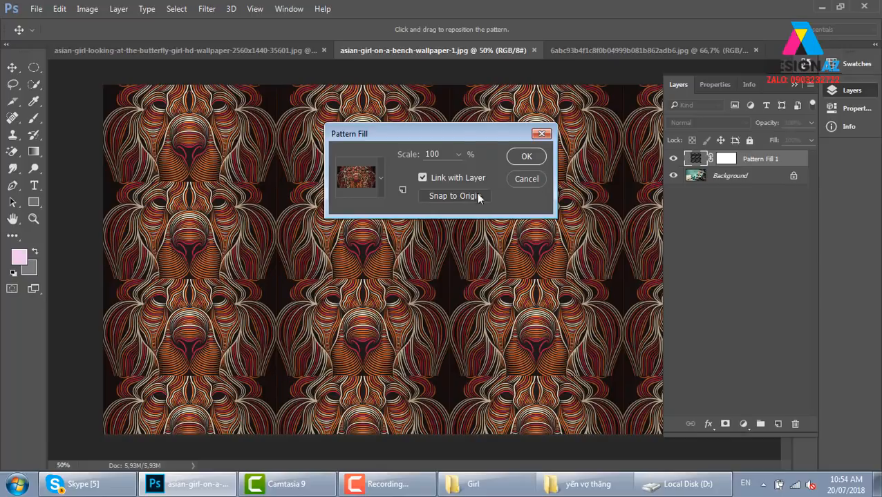
pyautogui.moveTo(470, 135); pyautogui.dragTo(441, 139)
pyautogui.click(495, 164)
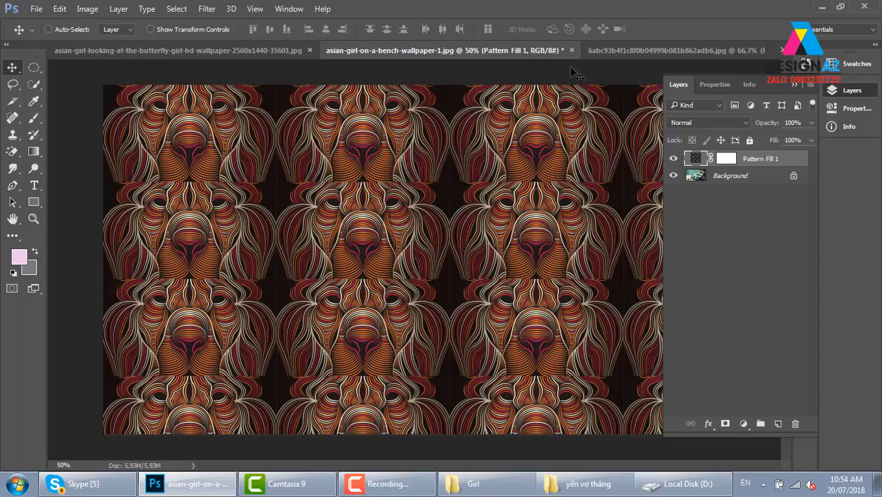
pyautogui.click(795, 424)
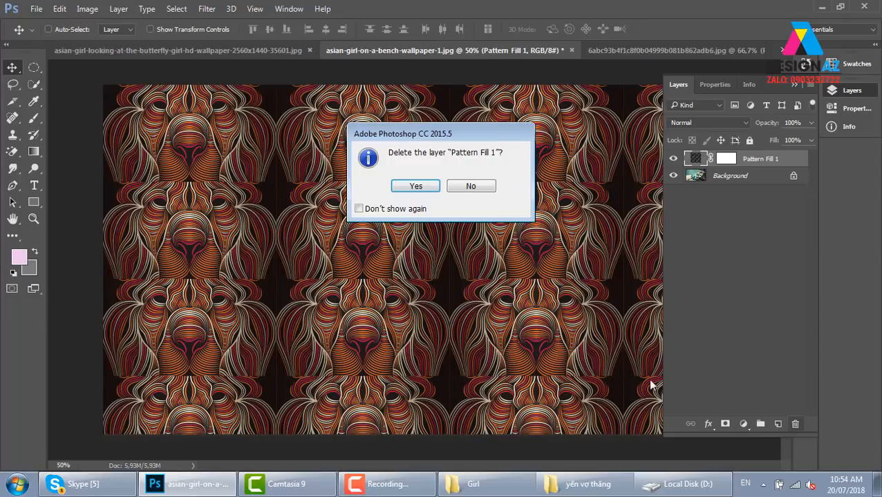
pyautogui.click(408, 188)
# In the animal-face image, clear the selection, convert the background to a normal layer and extend the canvas equally above and below the artwork
pyautogui.click(742, 54)
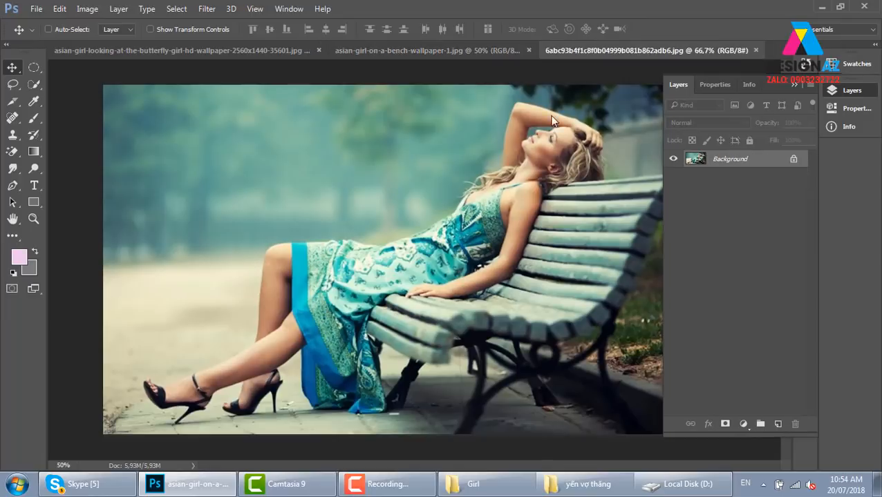
pyautogui.hotkey('ctrl', 'd')
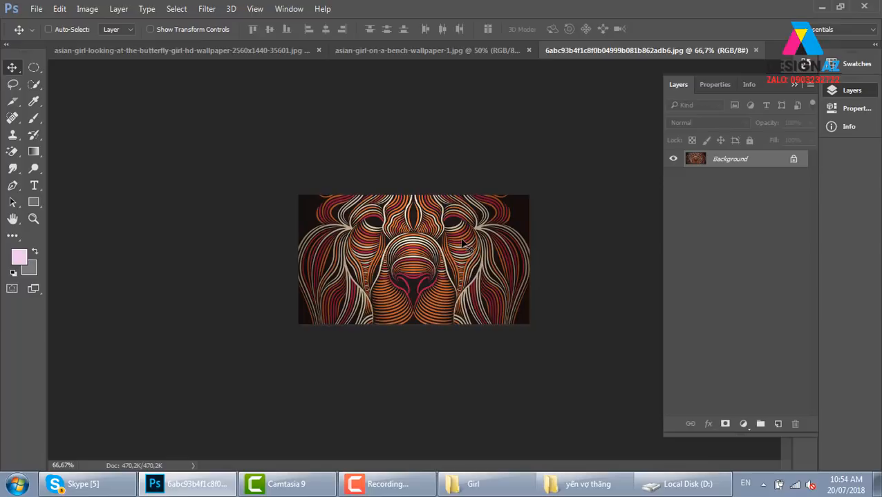
pyautogui.press('c')
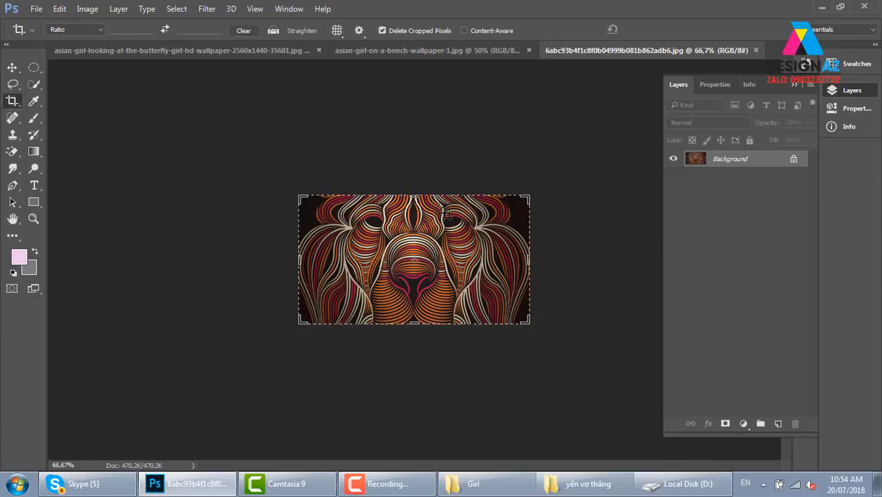
pyautogui.doubleClick(784, 160)
pyautogui.press('Return')
pyautogui.moveTo(414, 195); pyautogui.dragTo(414, 102)
pyautogui.press('Return')
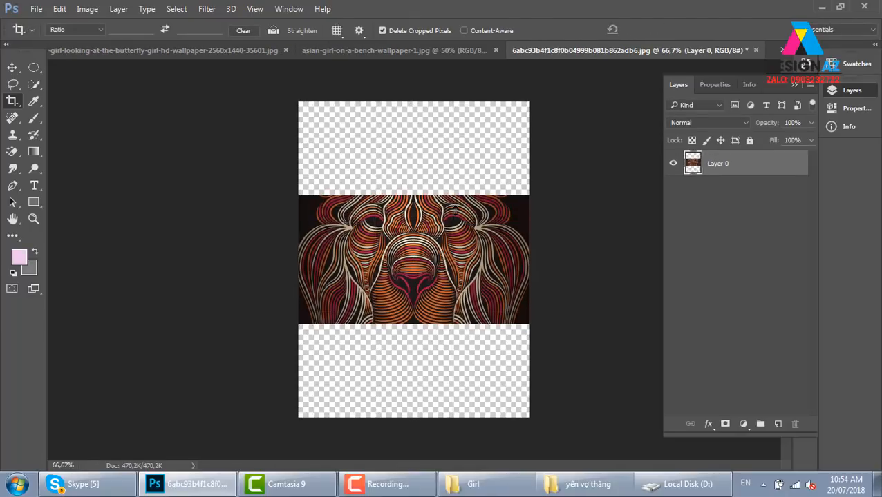
# Move the animal-face layer to the top of the canvas and place a duplicate directly beneath it
pyautogui.rightClick(451, 221)
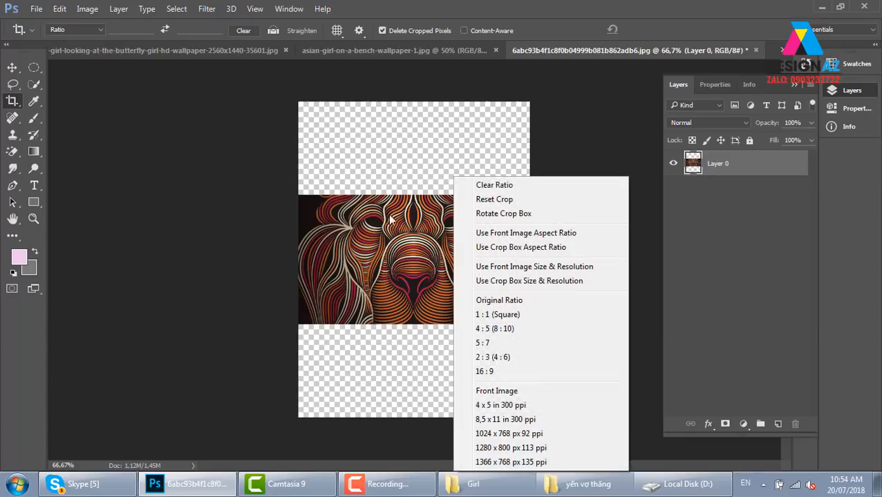
pyautogui.click(389, 221)
pyautogui.press('v')
pyautogui.rightClick(399, 222)
pyautogui.click(427, 224)
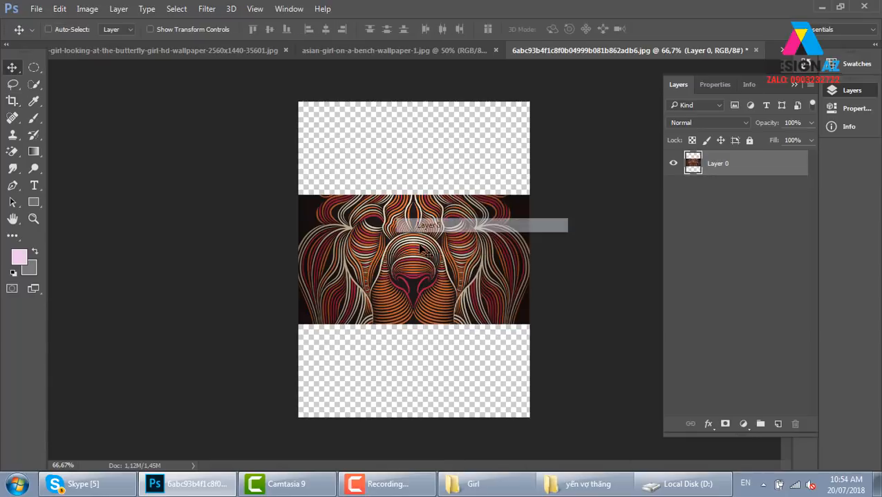
pyautogui.moveTo(414, 249); pyautogui.dragTo(437, 295)
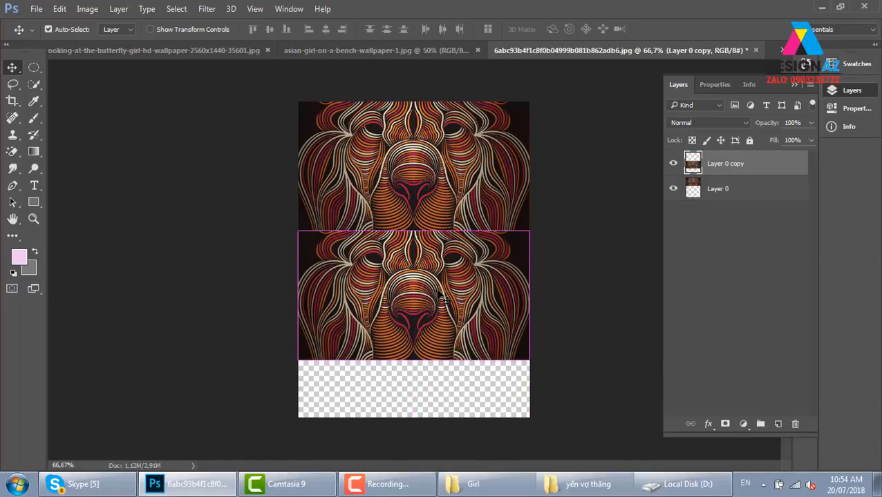
# Flip the lower animal-face copy vertically so it mirrors the upper one
pyautogui.hotkey('ctrl', 't')
pyautogui.rightClick(461, 261)
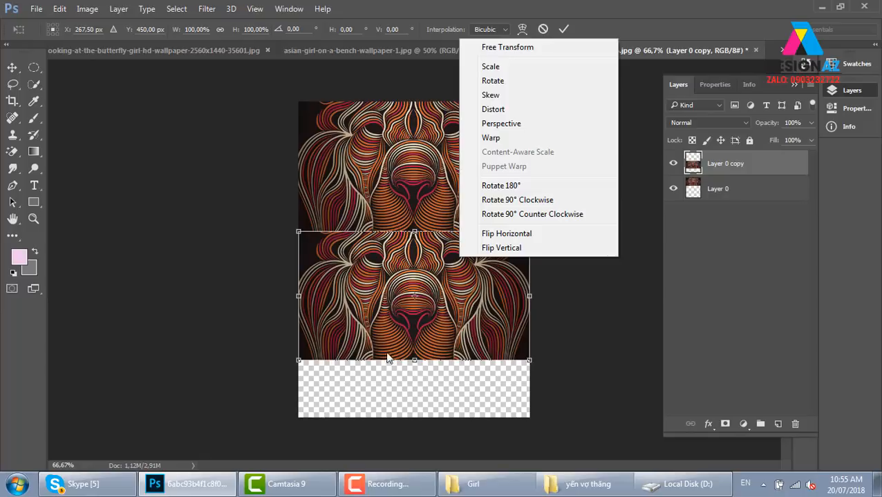
pyautogui.click(508, 248)
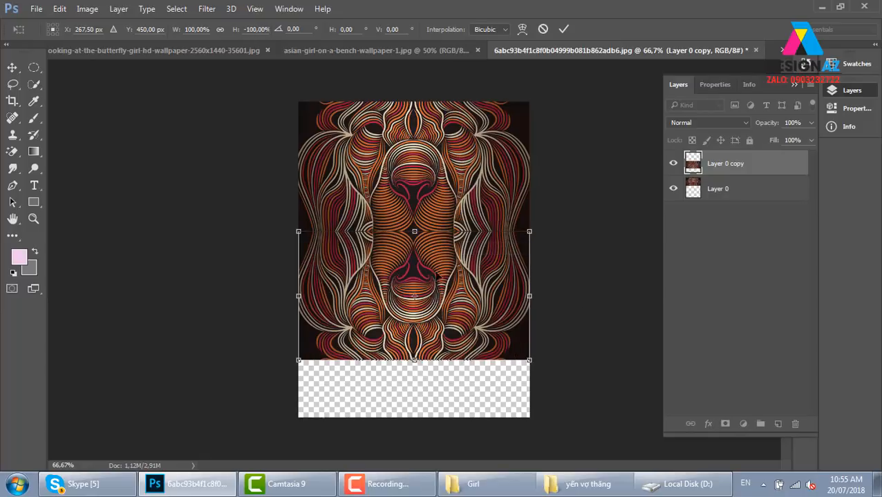
pyautogui.press('Return')
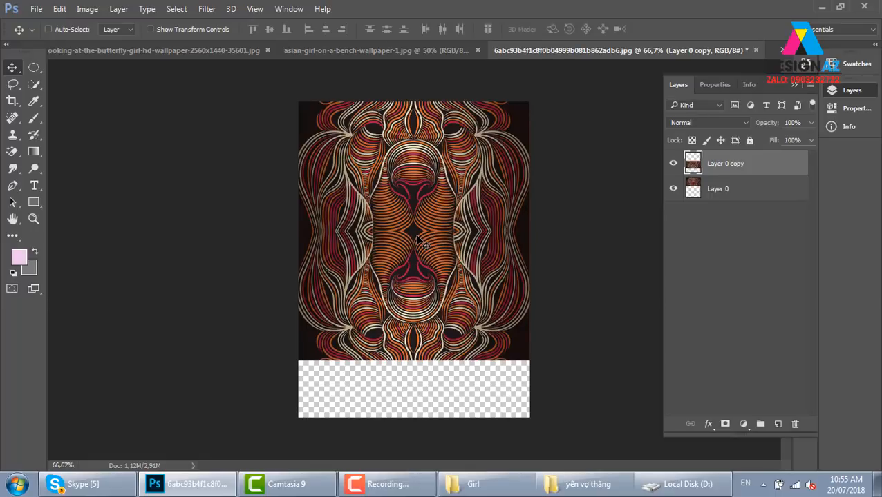
# Extend the canvas to the right of the mirrored artwork to slightly more than double its width
pyautogui.press('c')
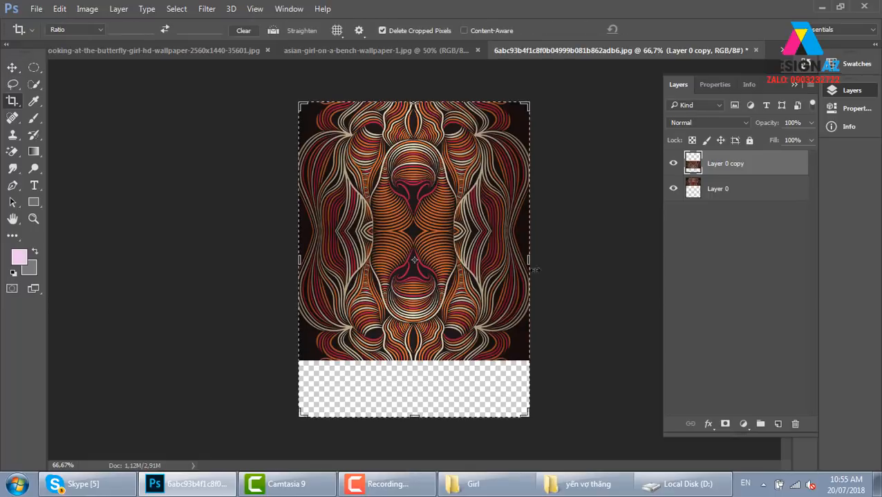
pyautogui.moveTo(529, 260); pyautogui.dragTo(646, 261)
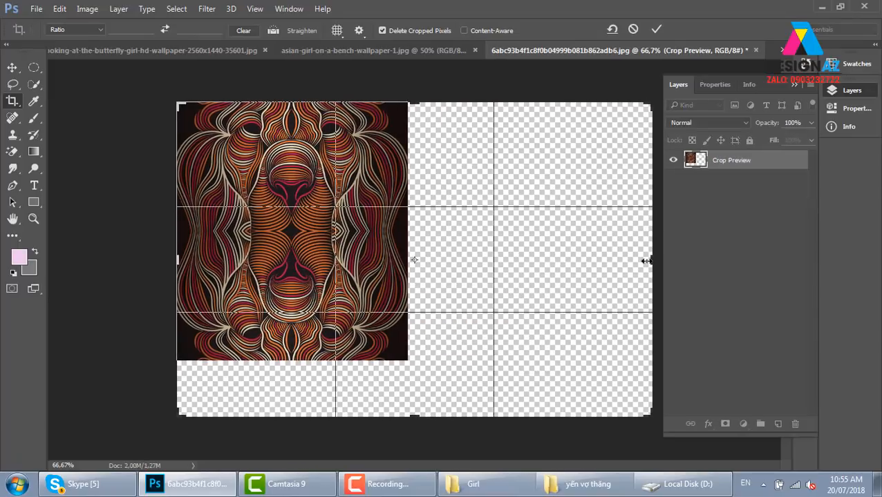
pyautogui.press('Return')
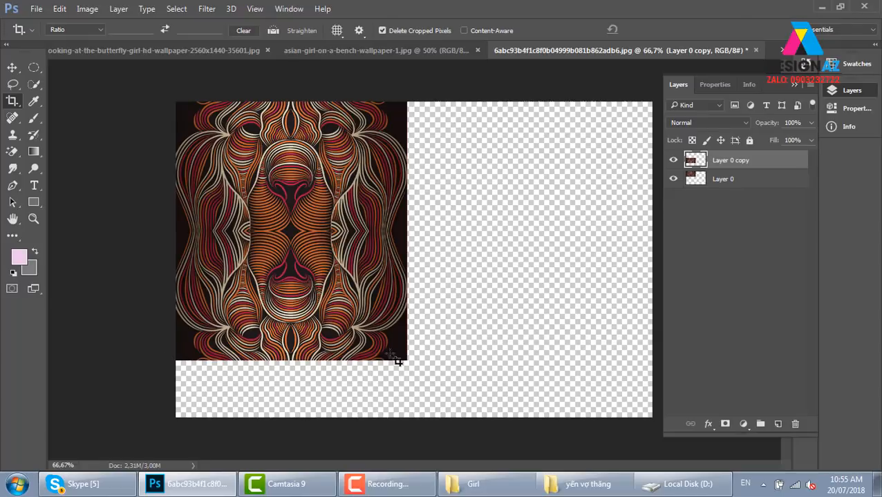
# Duplicate both animal-face layers and place the copies edge to edge on the right of the originals
pyautogui.click(11, 67)
pyautogui.rightClick(334, 154)
pyautogui.click(356, 180)
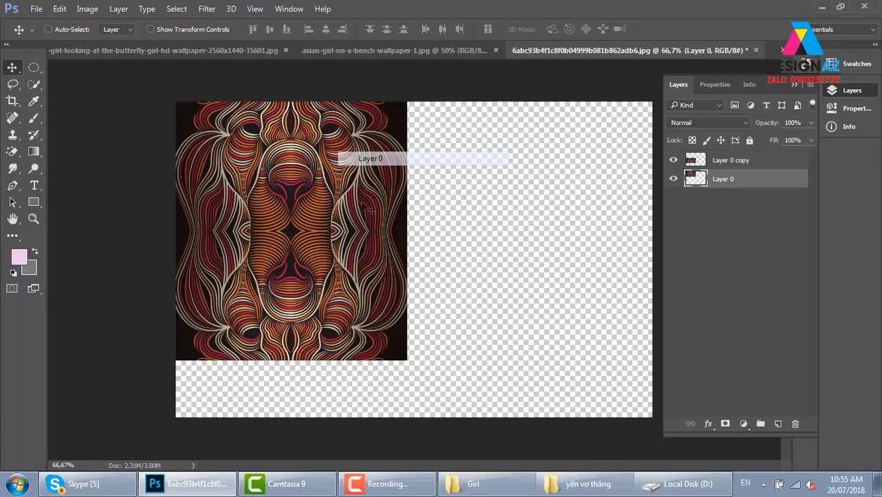
pyautogui.rightClick(360, 255)
pyautogui.click(387, 262)
pyautogui.moveTo(252, 223); pyautogui.dragTo(486, 224)
pyautogui.hotkey('ctrl', 'j')
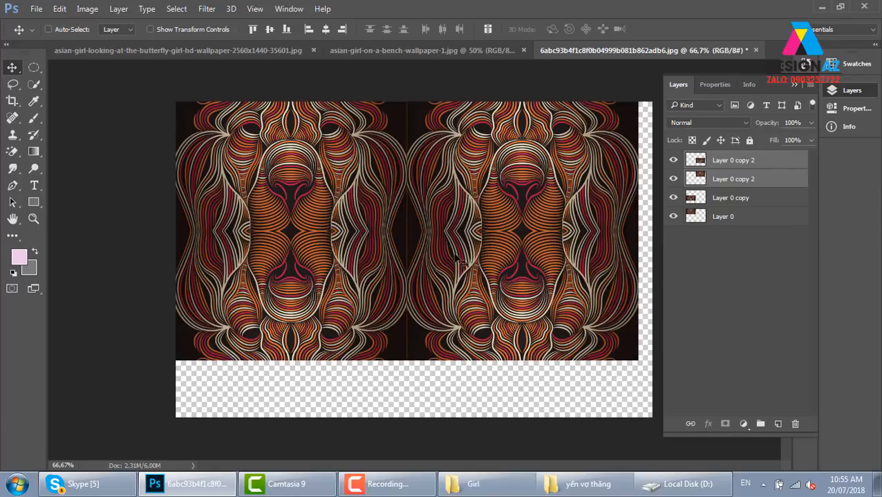
# Try to trim the transparent margins around the duplicated artwork, and undo the trim
pyautogui.click(88, 9)
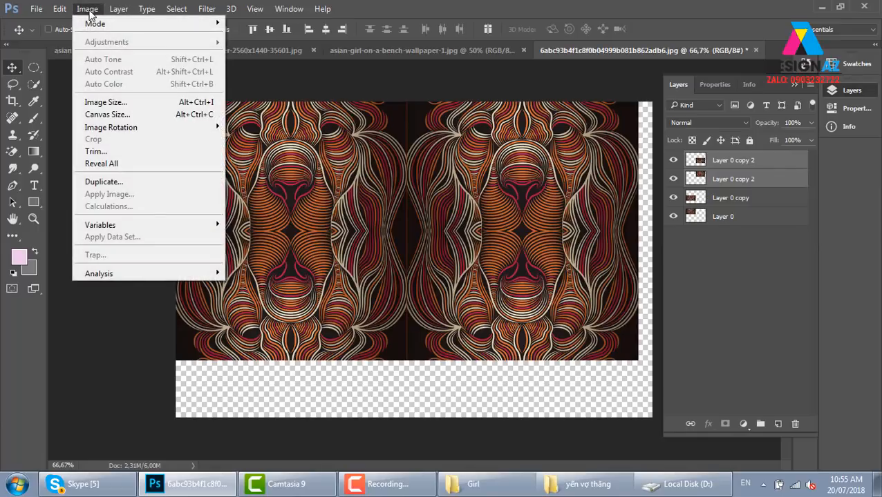
pyautogui.click(120, 152)
pyautogui.click(509, 138)
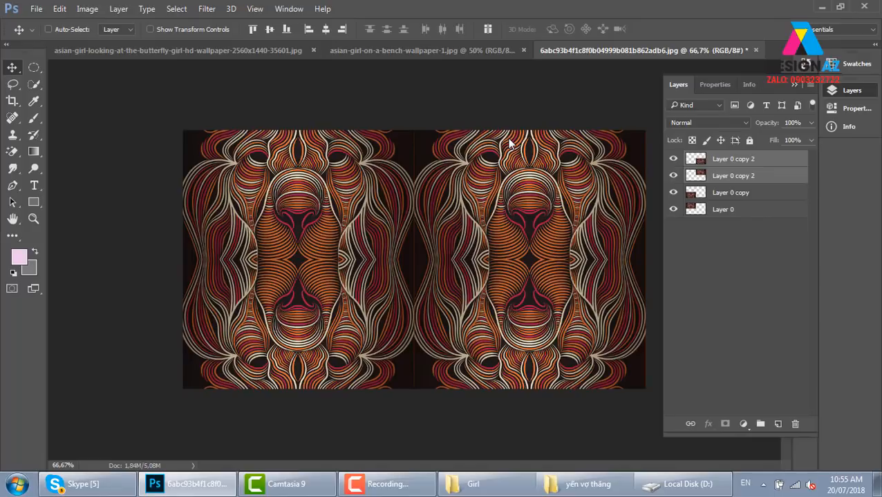
pyautogui.hotkey('ctrl', 'z')
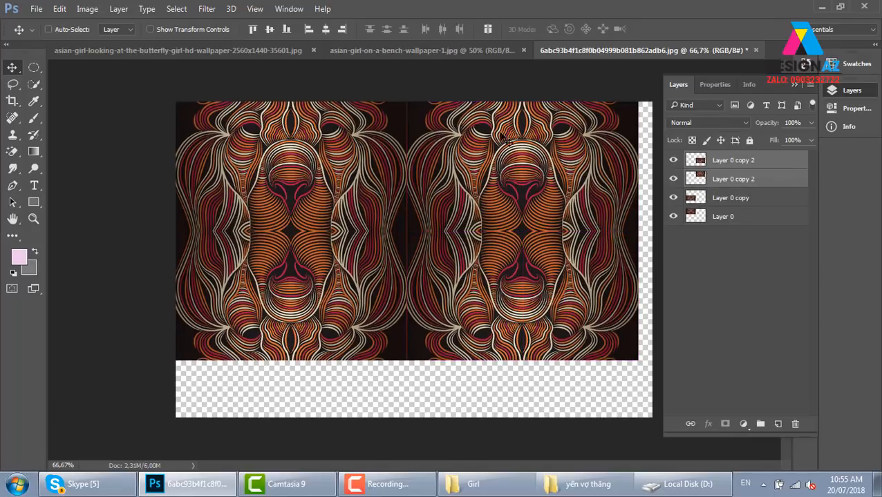
pyautogui.press('c')
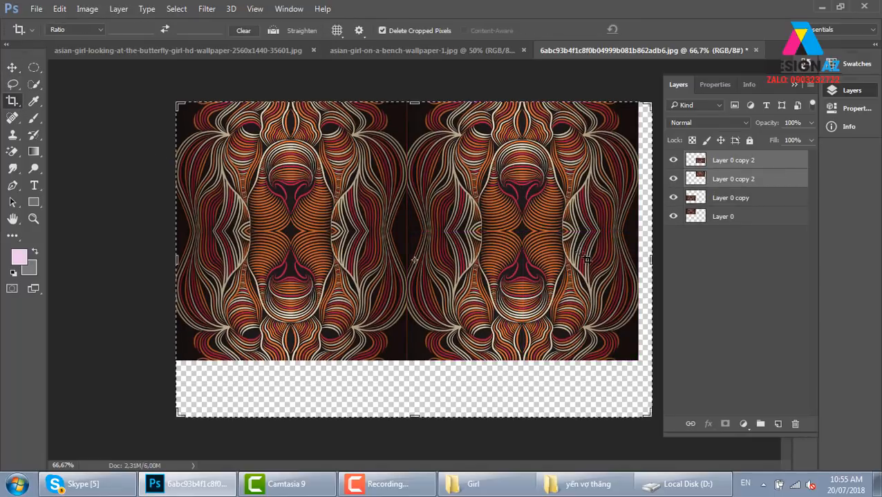
pyautogui.moveTo(652, 260); pyautogui.dragTo(644, 260)
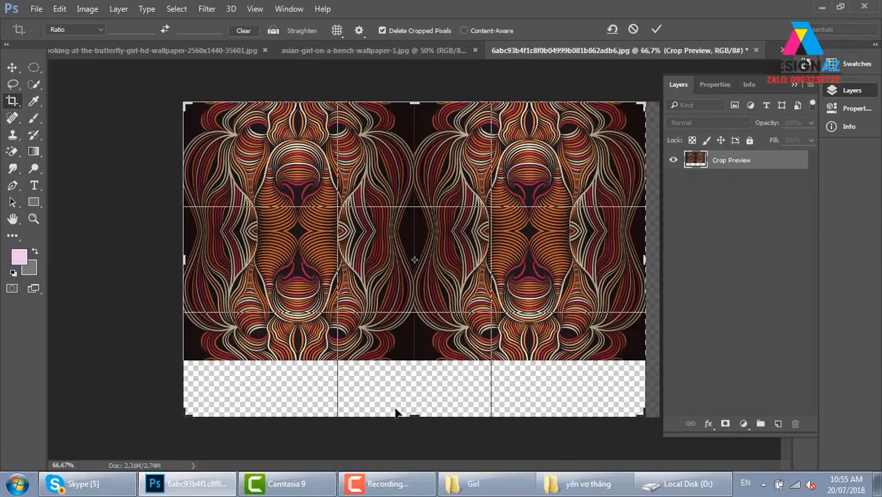
pyautogui.moveTo(417, 414); pyautogui.dragTo(414, 389)
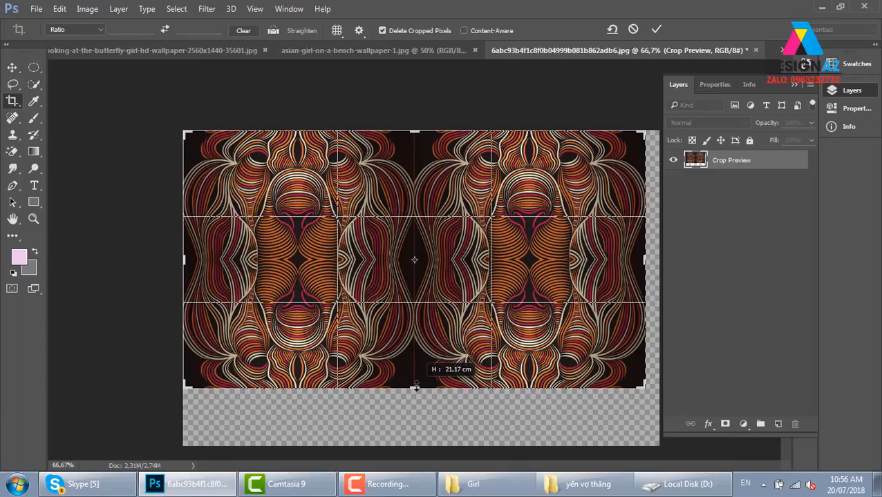
pyautogui.moveTo(414, 388); pyautogui.dragTo(415, 388)
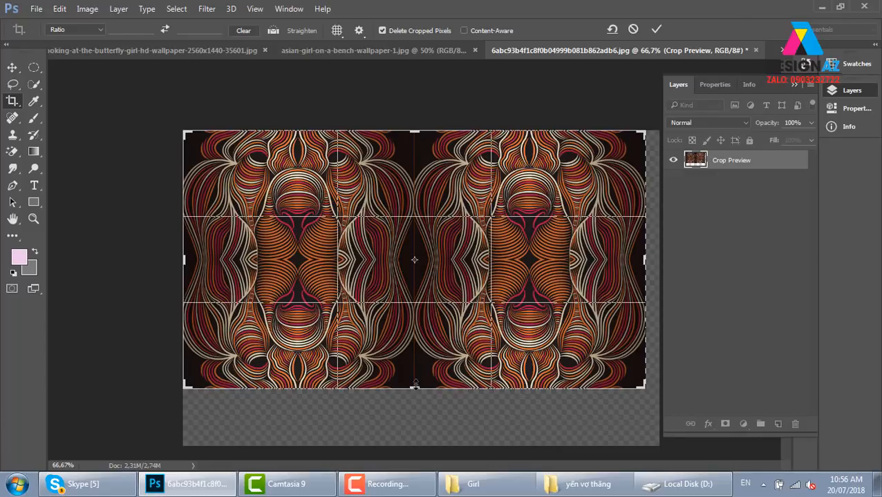
pyautogui.press('Escape')
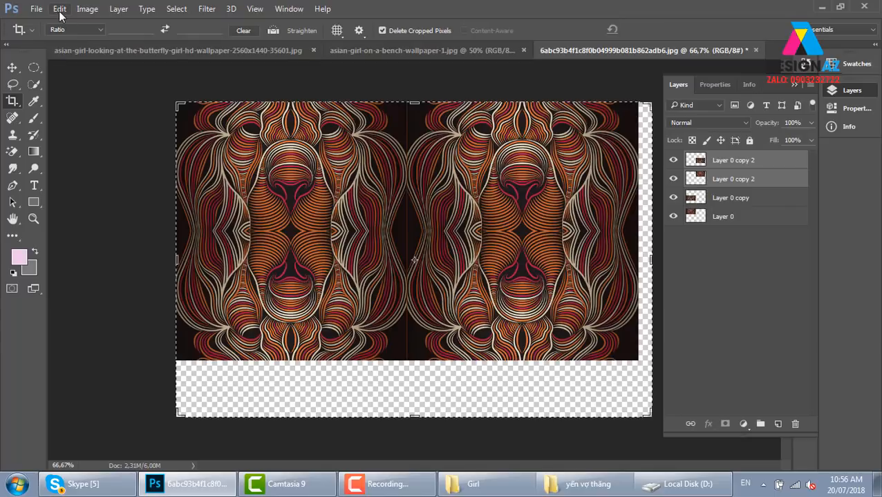
# Trim the transparent pixels from all four sides of the duplicated animal-face artwork
pyautogui.click(36, 8)
pyautogui.click(60, 9)
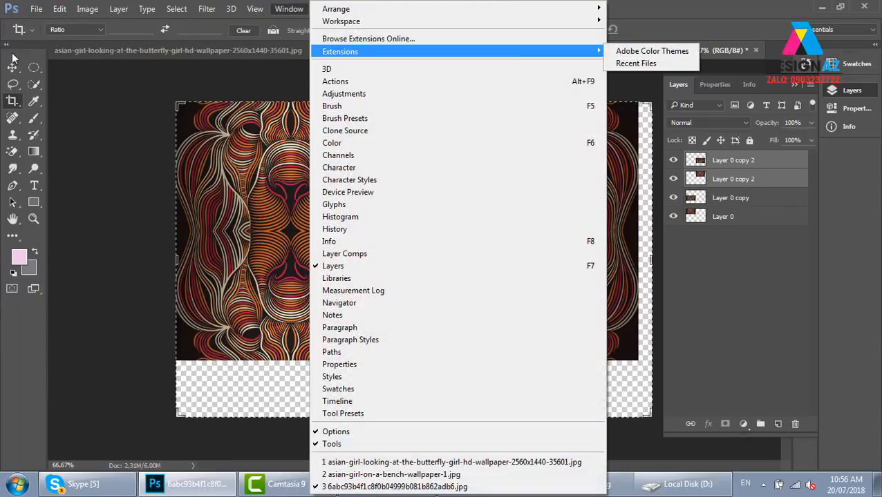
pyautogui.click(12, 67)
pyautogui.click(87, 8)
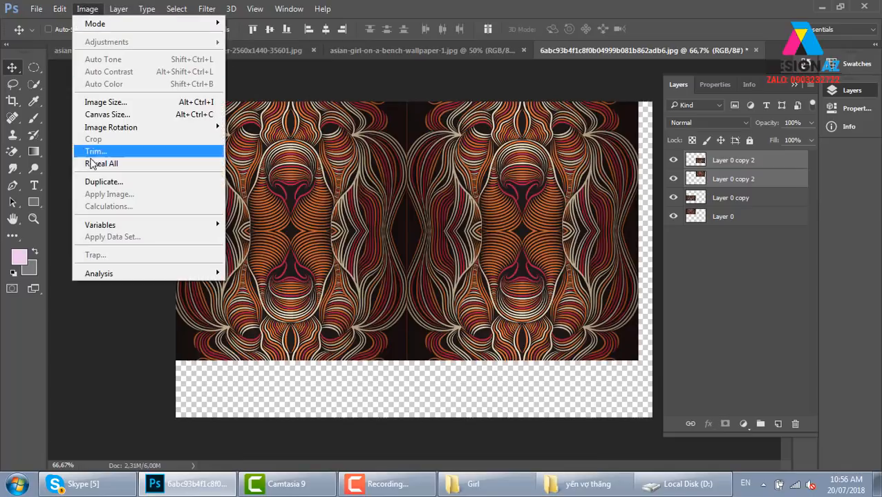
pyautogui.click(95, 152)
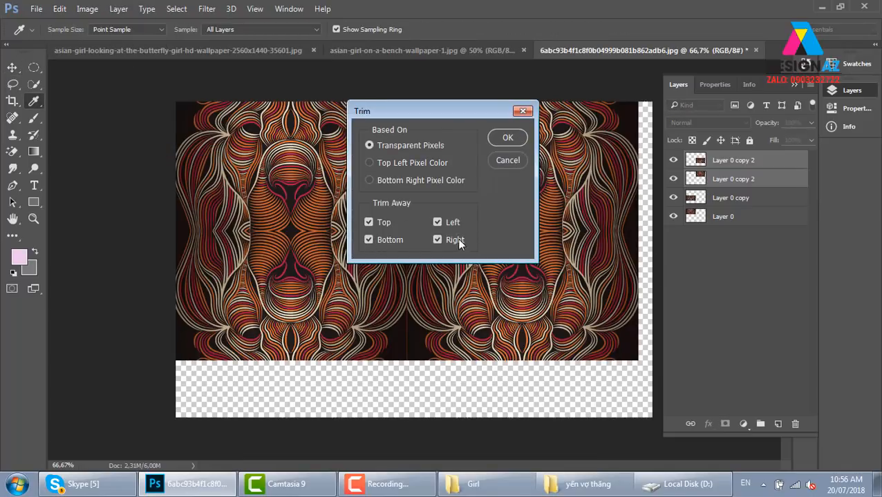
pyautogui.click(507, 140)
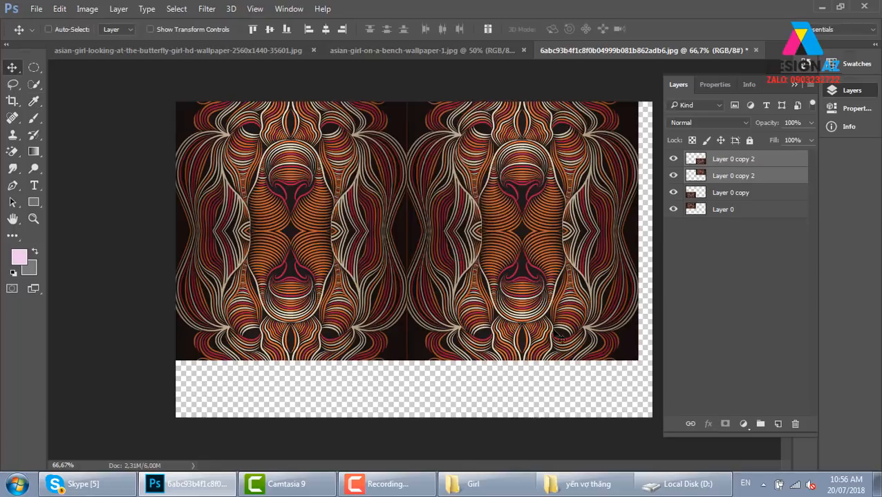
pyautogui.click(12, 67)
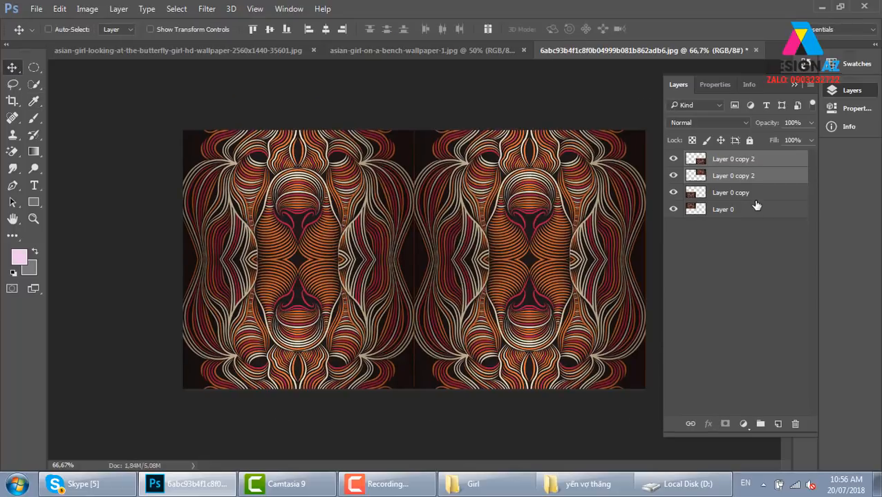
# Merge all visible layers into one and define the whole canvas as a pattern, keeping the suggested name
pyautogui.press('ctrl')
pyautogui.hotkey('ctrl', 'shift', 'e')
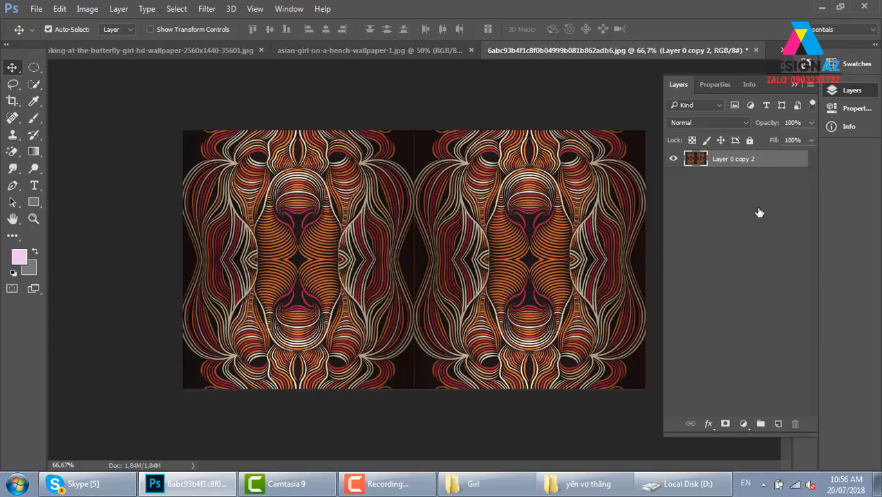
pyautogui.hotkey('ctrl', 'a')
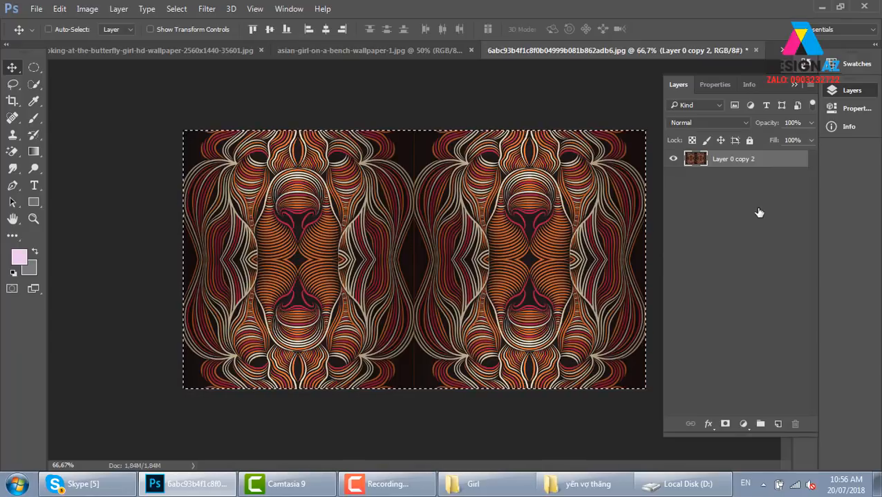
pyautogui.click(59, 9)
pyautogui.click(129, 314)
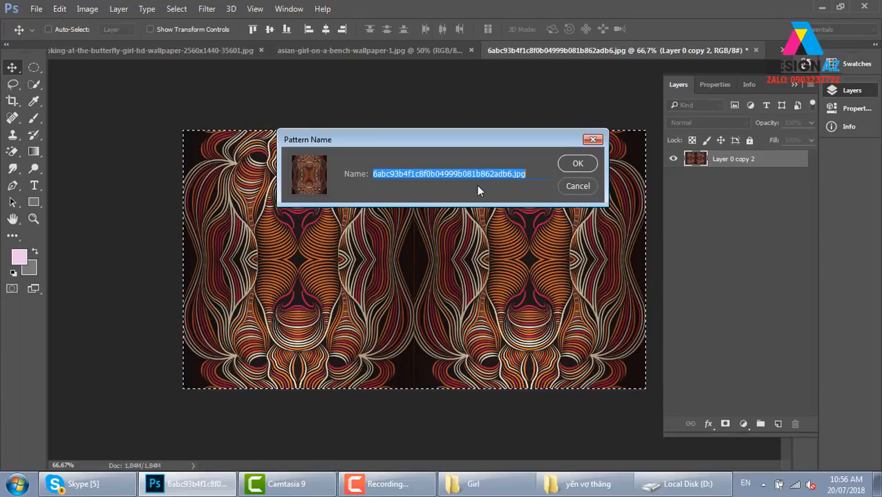
pyautogui.click(569, 162)
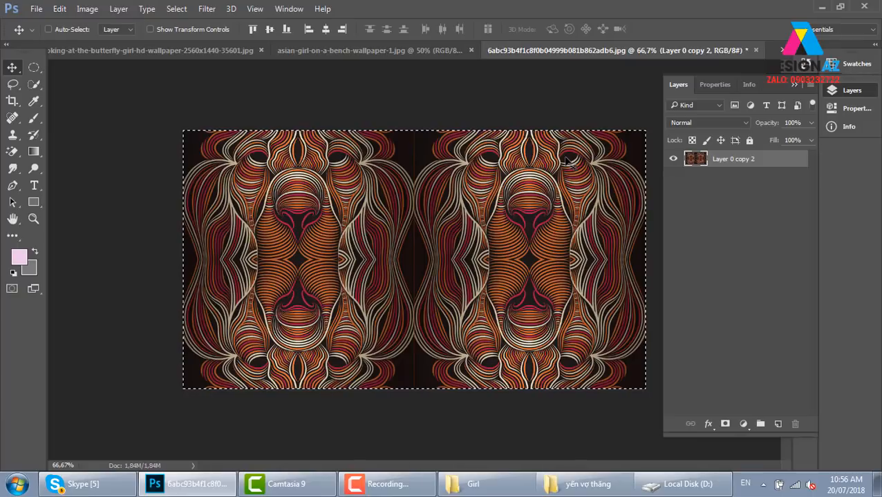
pyautogui.hotkey('ctrl', 'd')
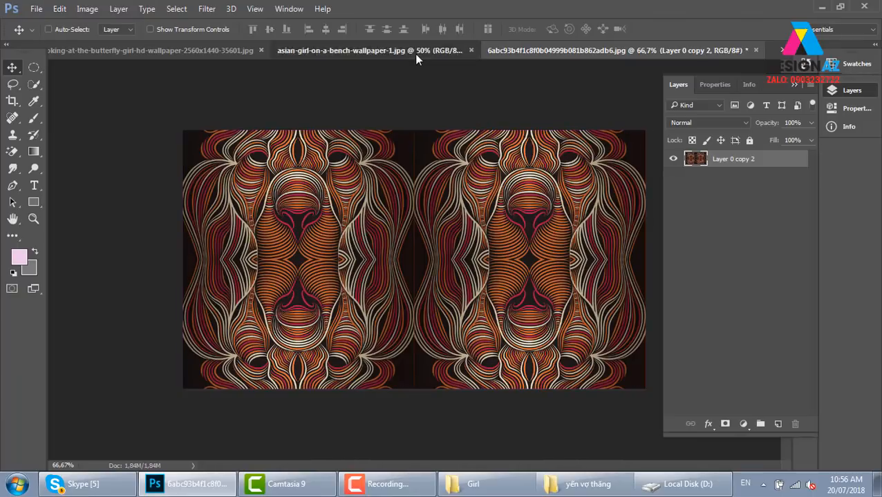
# Add a pattern fill layer with the animal-face pattern at 100% scale over asian-girl-on-a-bench-wallpaper-1.jpg
pyautogui.click(414, 52)
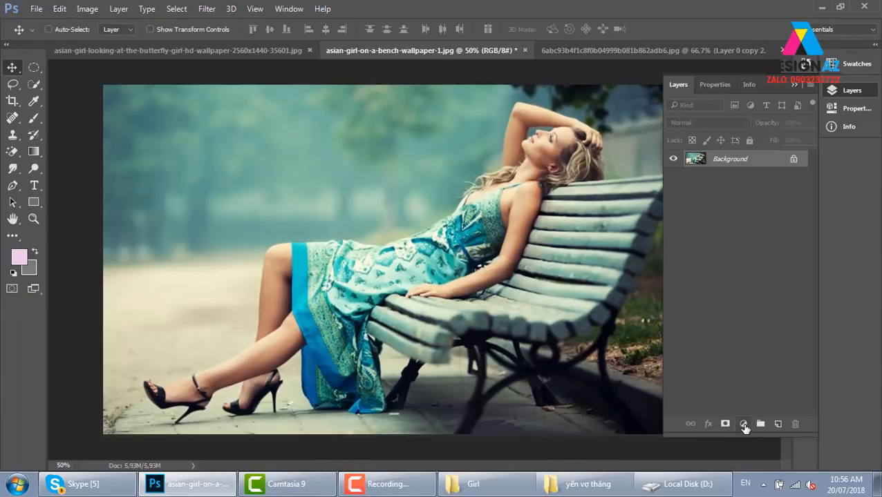
pyautogui.click(743, 424)
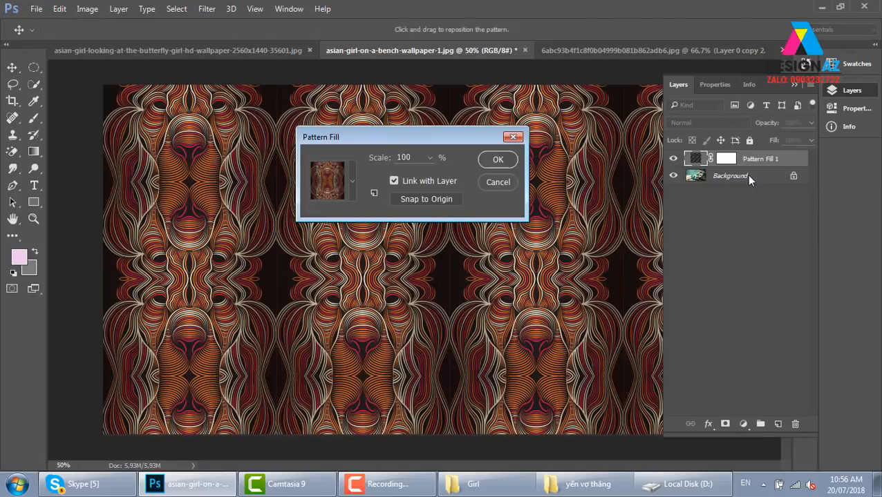
pyautogui.click(745, 173)
pyautogui.moveTo(449, 136); pyautogui.dragTo(713, 207)
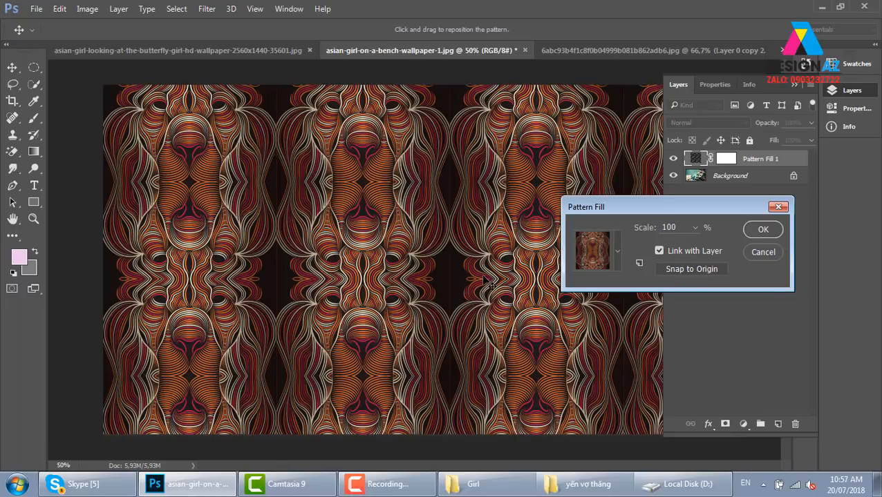
pyautogui.click(762, 231)
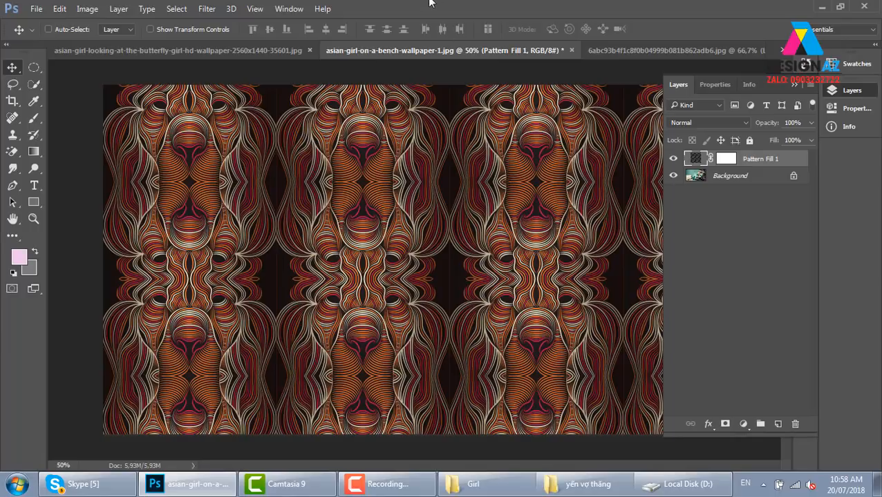
# Close all the open images without saving their changes
pyautogui.click(571, 50)
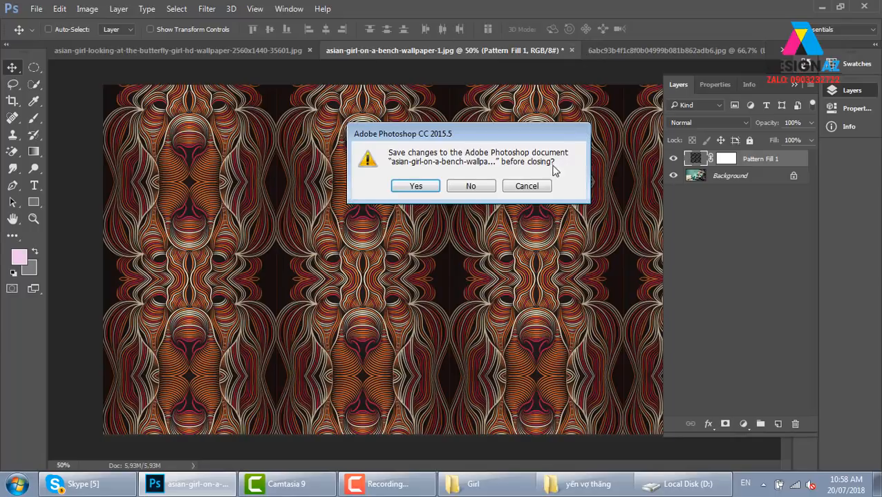
pyautogui.click(472, 186)
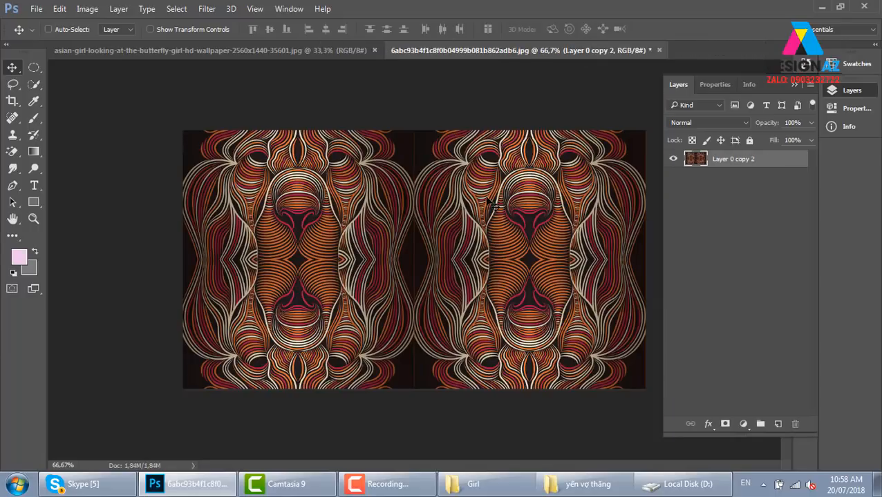
pyautogui.click(657, 52)
pyautogui.click(474, 196)
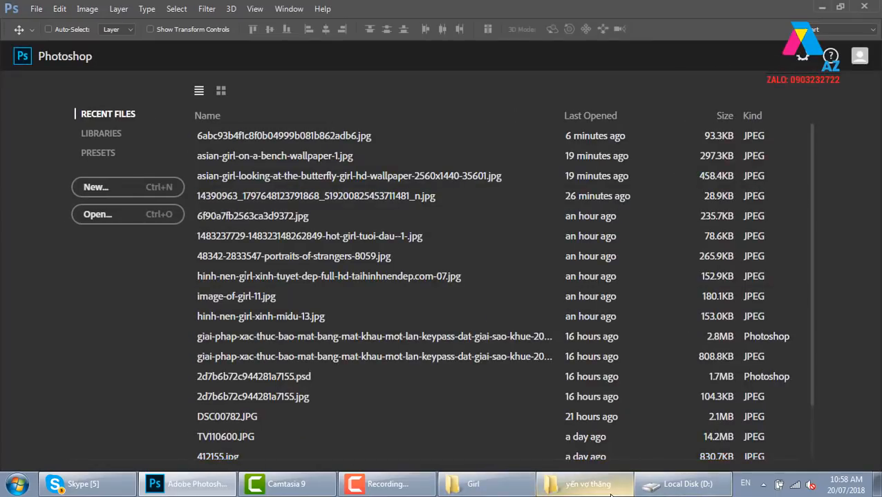
# Switch to Windows Explorer and open the thuvienanh folder on Local Disk (E:)
pyautogui.click(610, 490)
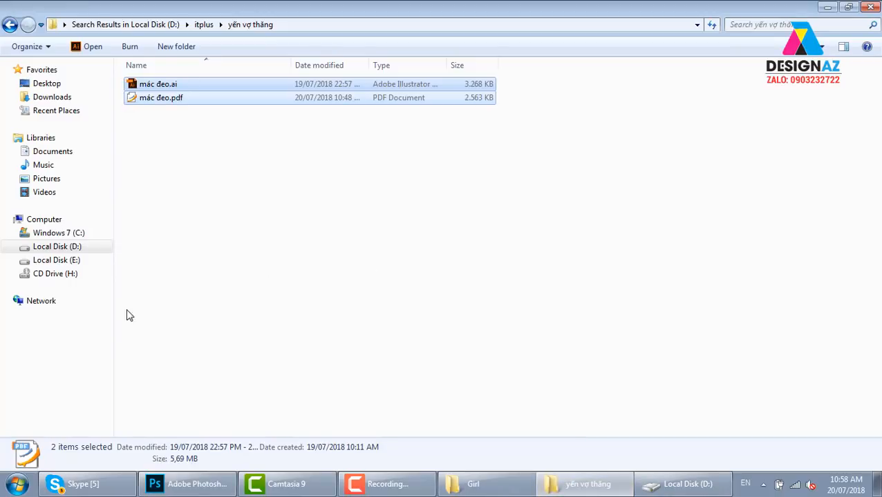
pyautogui.click(64, 262)
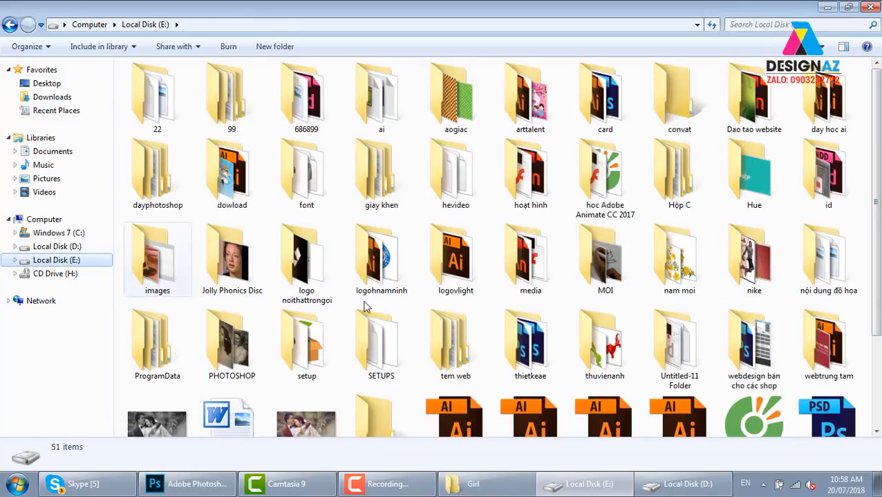
pyautogui.click(463, 273)
pyautogui.click(459, 342)
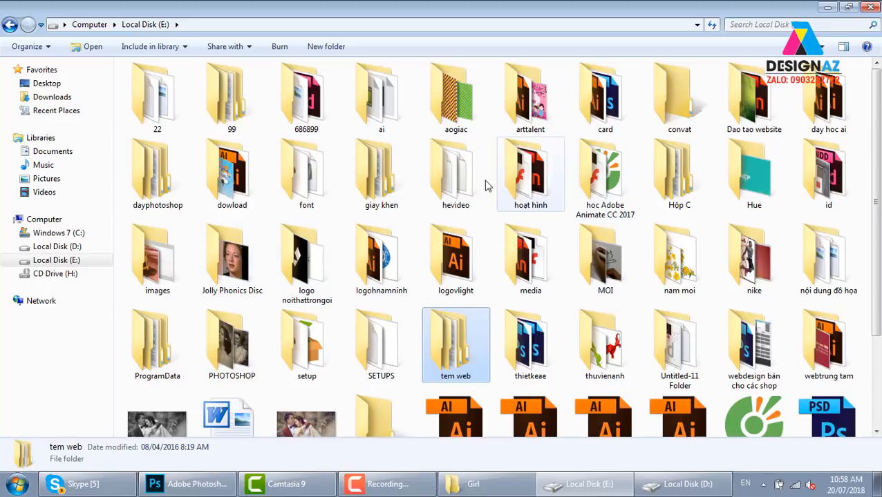
pyautogui.click(449, 181)
pyautogui.press('a')
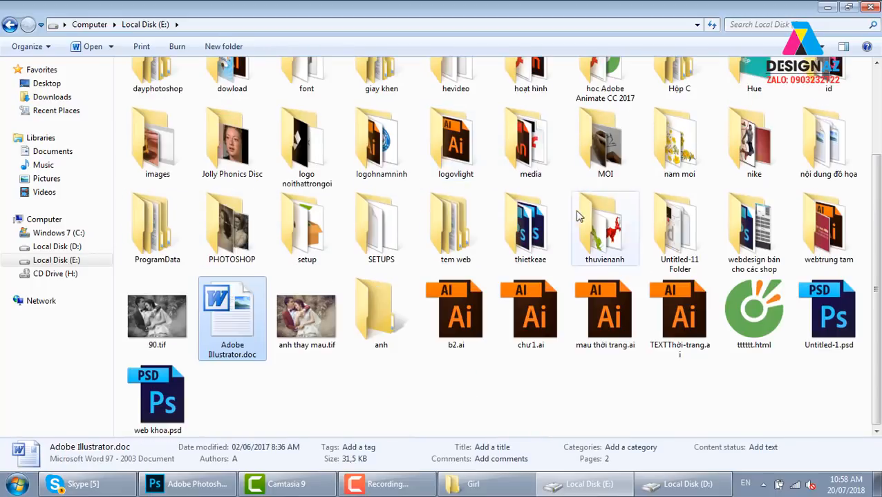
pyautogui.click(387, 232)
pyautogui.click(453, 221)
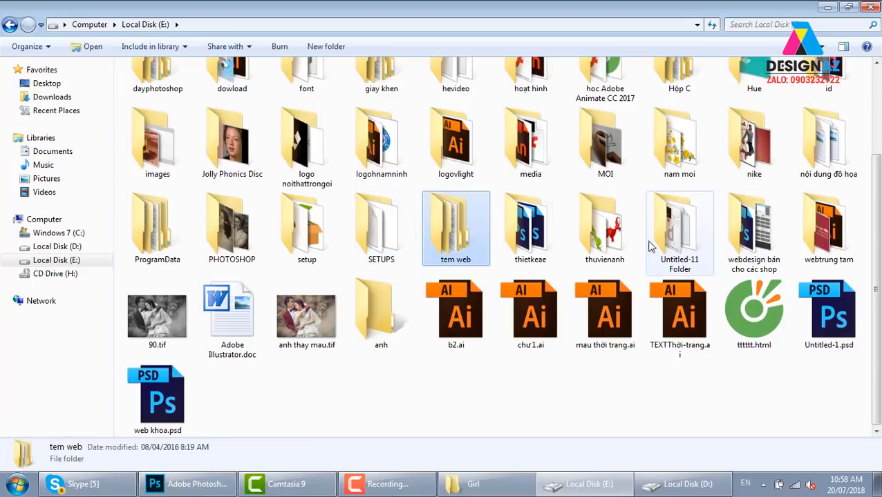
pyautogui.doubleClick(612, 235)
# Open the anhcuoi subfolder of thuvienanh
pyautogui.click(463, 191)
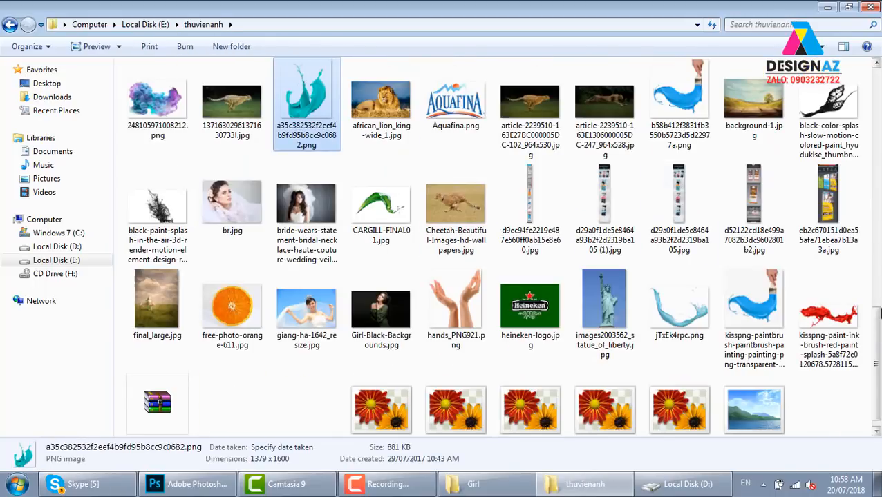
pyautogui.scroll(3, 543, 191)
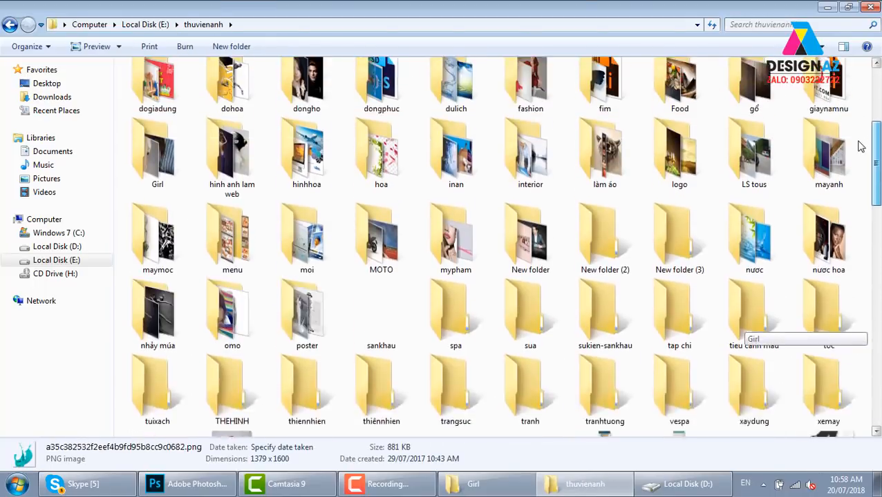
pyautogui.scroll(3, 860, 147)
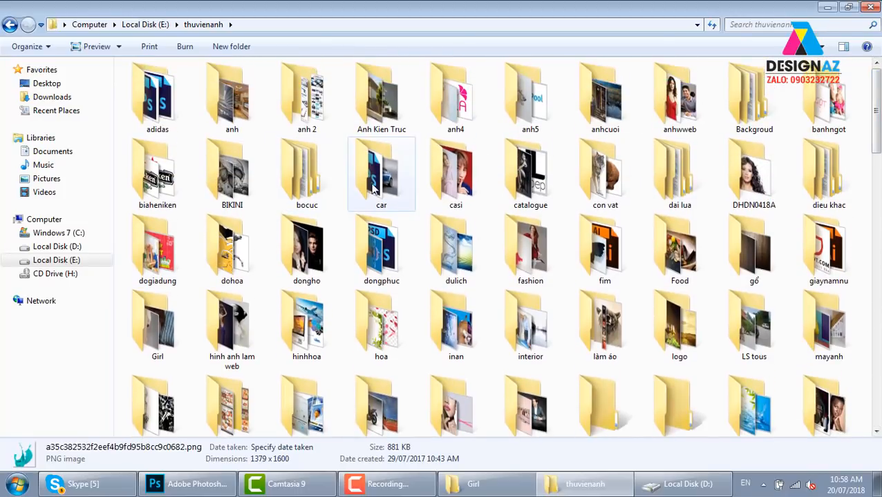
pyautogui.click(374, 188)
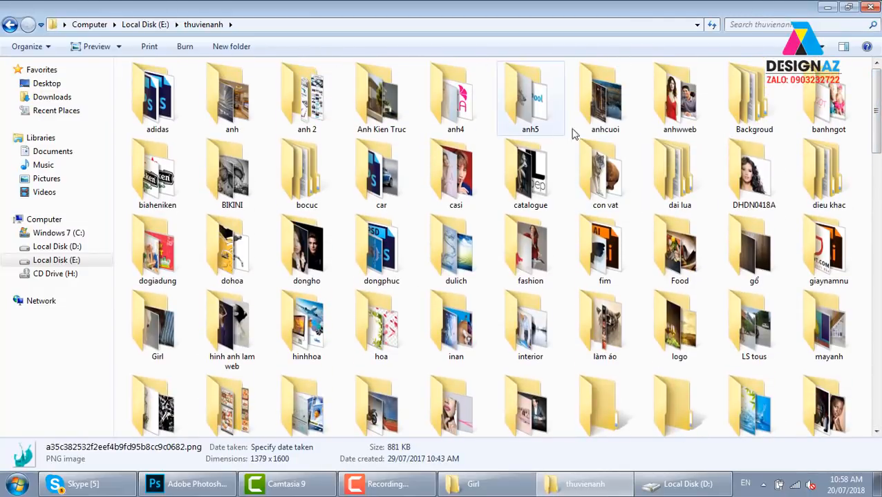
pyautogui.doubleClick(606, 111)
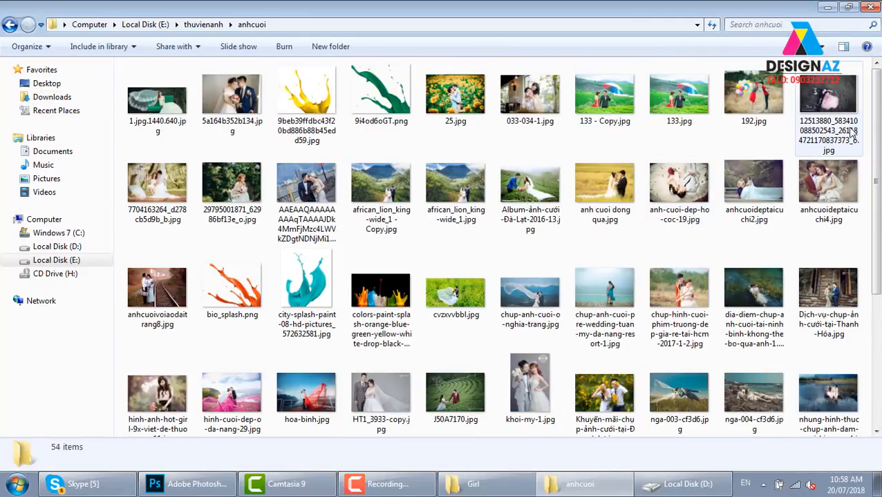
# Select both chup-anh-cuoi-o-nghia-trang.jpg and Photomontage_(Forggensee_Panorama)_-2.jpg in the anhcuoi folder
pyautogui.scroll(-2, 709, 197)
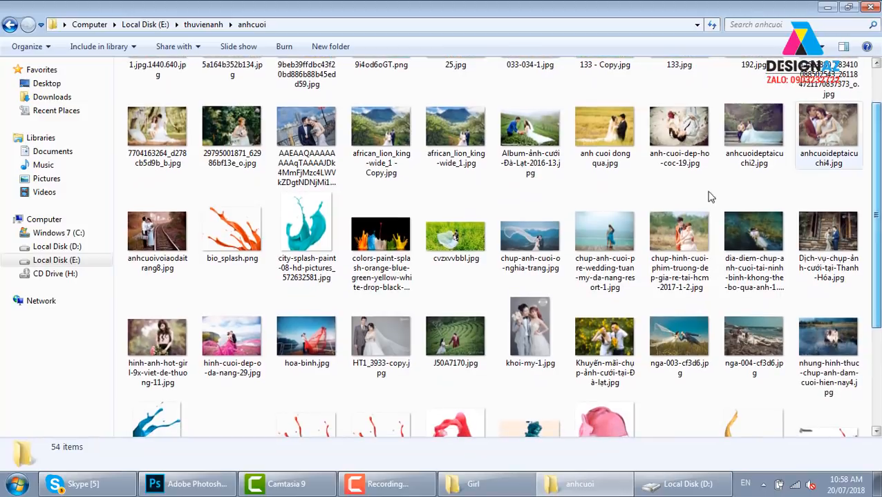
pyautogui.click(529, 238)
pyautogui.moveTo(874, 215); pyautogui.dragTo(879, 277)
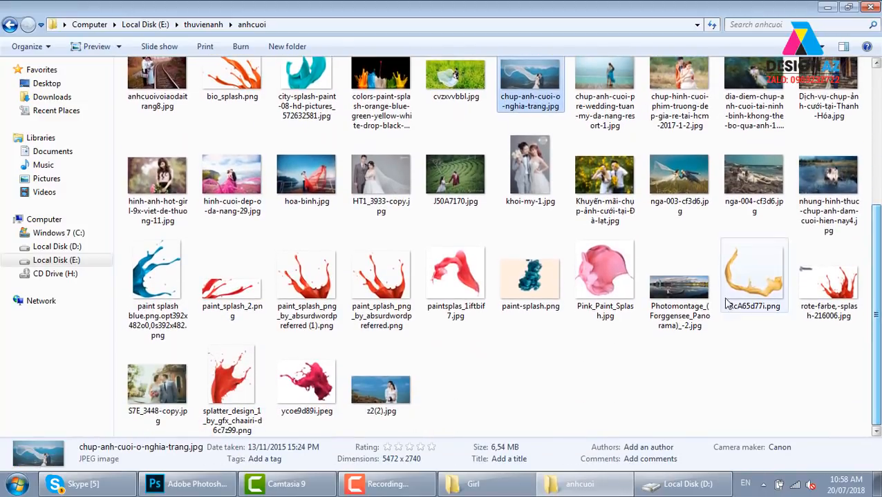
pyautogui.keyDown('ctrl'); pyautogui.click(697, 286); pyautogui.keyUp('ctrl')
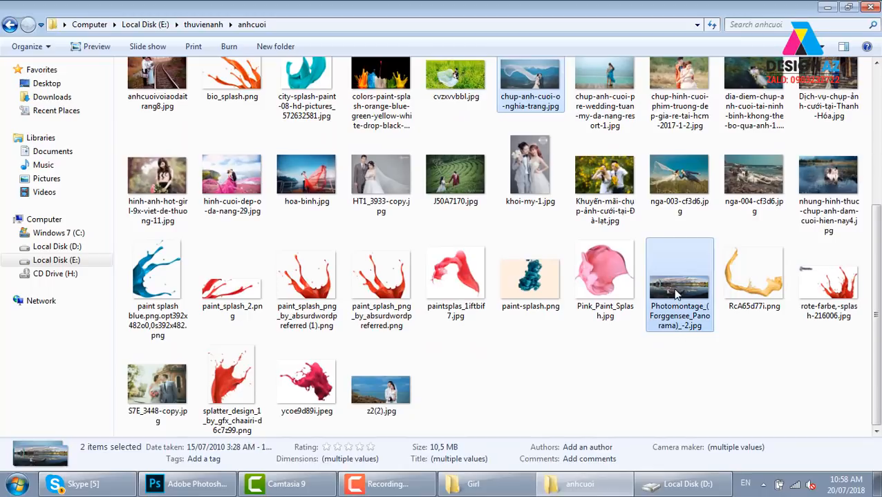
# Open Photomontage_(Forggensee_Panorama)_-2.jpg from the anhcuoi folder in Photoshop
pyautogui.moveTo(678, 295); pyautogui.dragTo(183, 487)
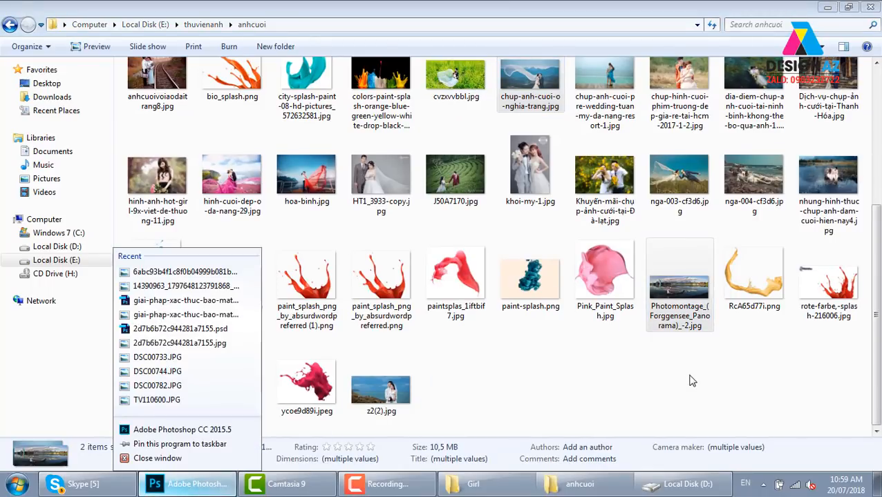
pyautogui.click(731, 354)
pyautogui.moveTo(680, 287); pyautogui.dragTo(729, 34)
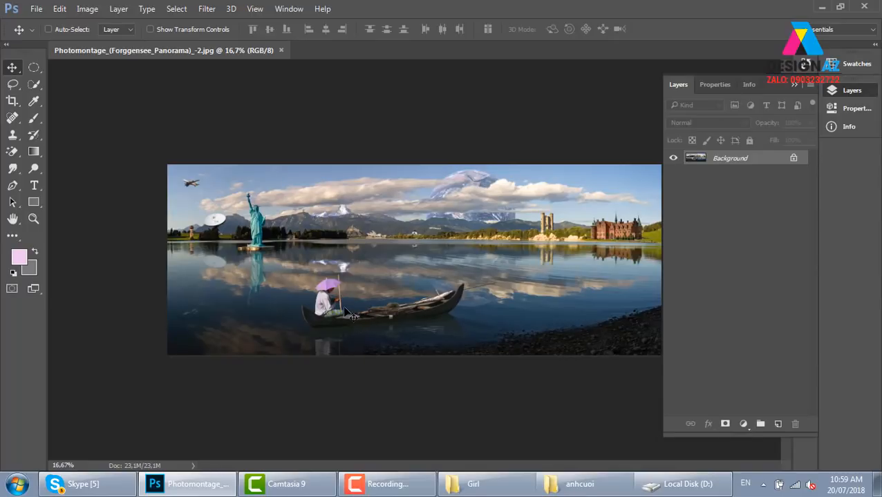
# Draw a loose freehand selection around the boat and the person with the purple umbrella on the lake
pyautogui.press('l')
pyautogui.moveTo(315, 333)
pyautogui.mouseDown()
pyautogui.moveTo(294, 292)
pyautogui.moveTo(317, 269)
pyautogui.moveTo(334, 267)
pyautogui.moveTo(364, 288)
pyautogui.moveTo(480, 283)
pyautogui.moveTo(486, 294)
pyautogui.moveTo(471, 313)
pyautogui.moveTo(441, 321)
pyautogui.moveTo(312, 335)
pyautogui.moveTo(328, 358)
pyautogui.mouseUp()
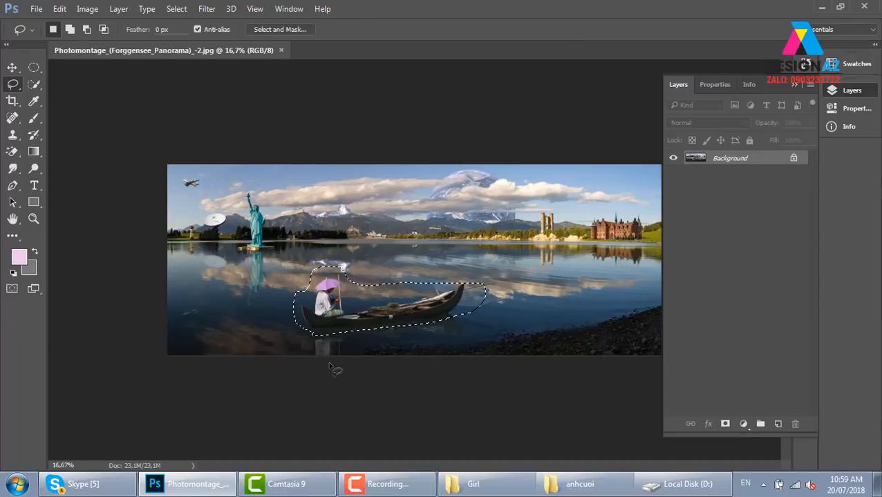
pyautogui.hotkey('ctrl', '+')
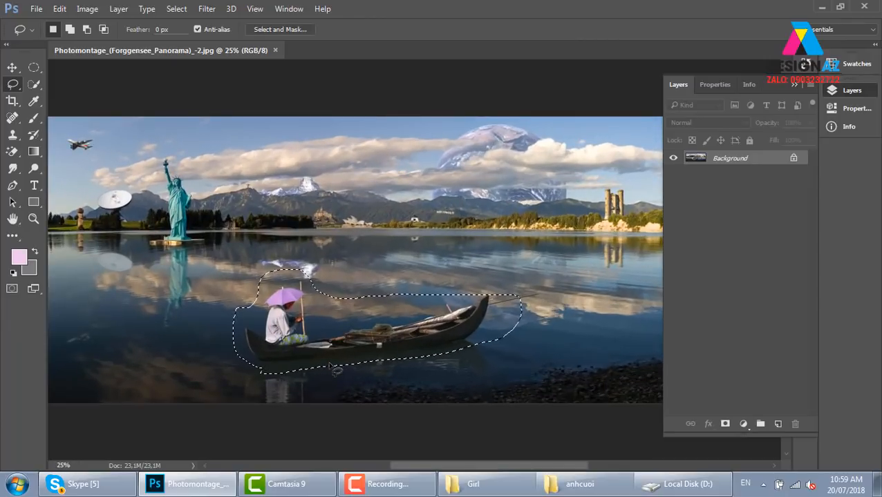
# Replace the selected boat with a Content-Aware fill in Normal mode at 100% opacity and clear the selection
pyautogui.press('i')
pyautogui.hotkey('shift', 'F5')
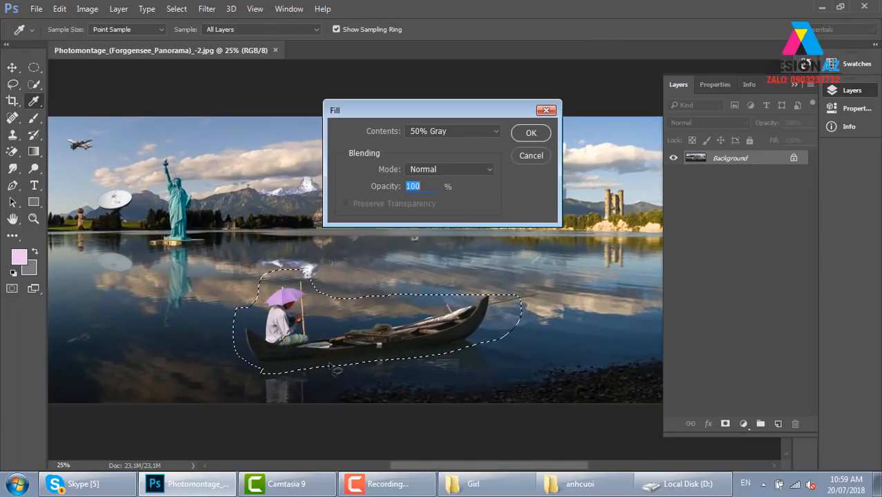
pyautogui.click(480, 132)
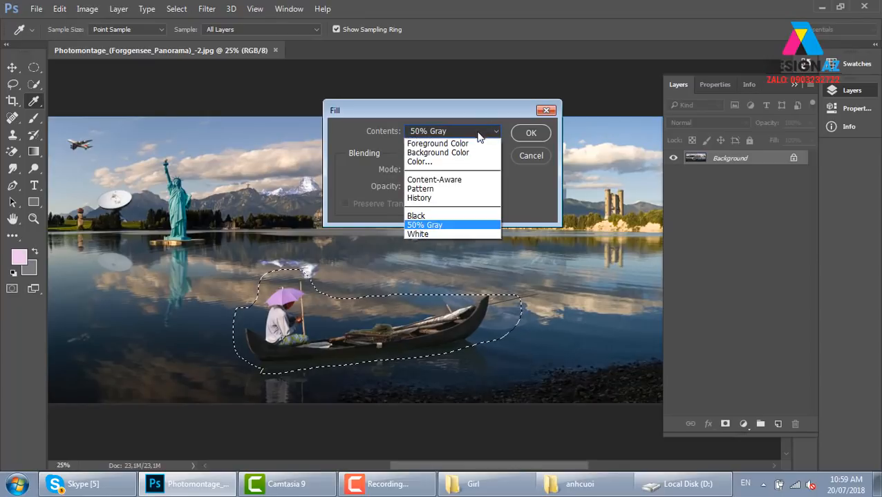
pyautogui.click(463, 180)
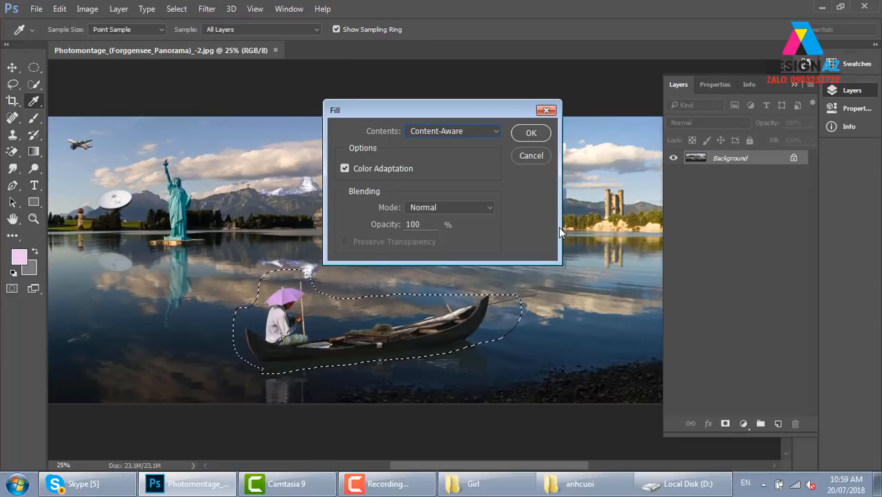
pyautogui.press('Return')
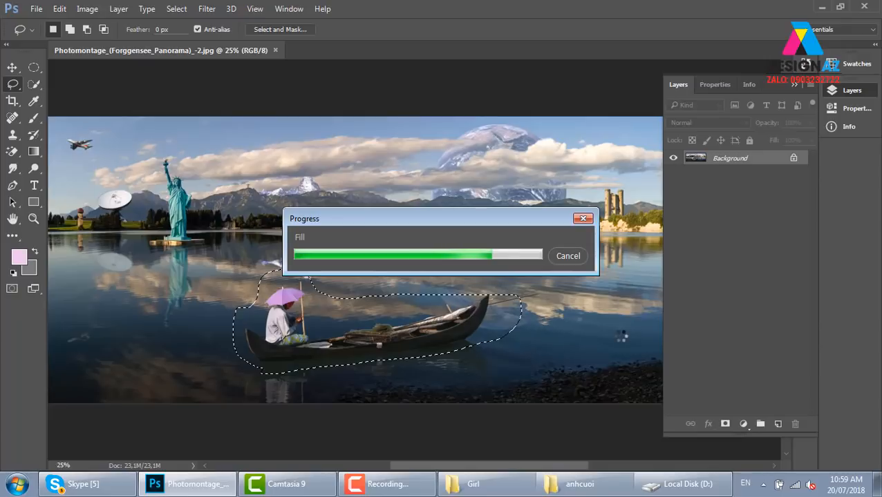
pyautogui.press('v')
pyautogui.hotkey('ctrl', 'd')
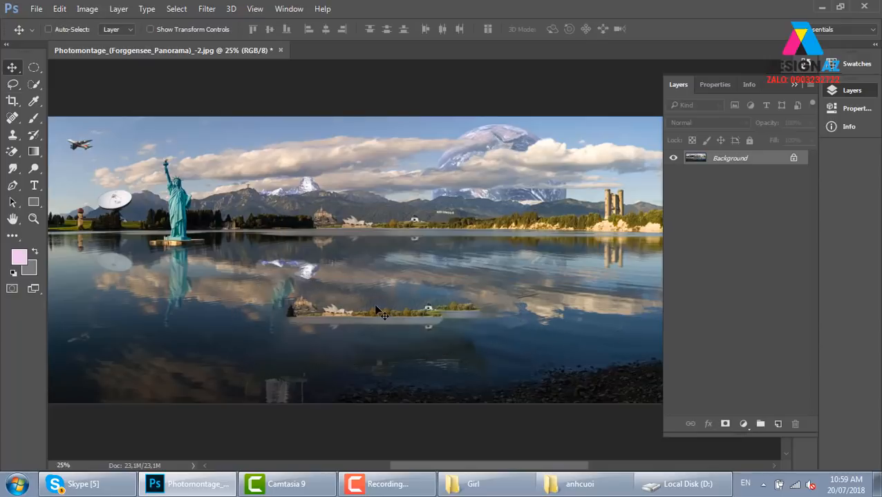
# Lasso the strip of shoreline left in the water where the boat was, fill it with Content-Aware, and deselect
pyautogui.press('l')
pyautogui.moveTo(262, 330)
pyautogui.mouseDown()
pyautogui.moveTo(374, 346)
pyautogui.moveTo(442, 336)
pyautogui.moveTo(490, 309)
pyautogui.moveTo(454, 295)
pyautogui.moveTo(324, 289)
pyautogui.moveTo(276, 272)
pyautogui.moveTo(252, 299)
pyautogui.moveTo(271, 336)
pyautogui.moveTo(292, 344)
pyautogui.mouseUp()
pyautogui.hotkey('shift', 'F5')
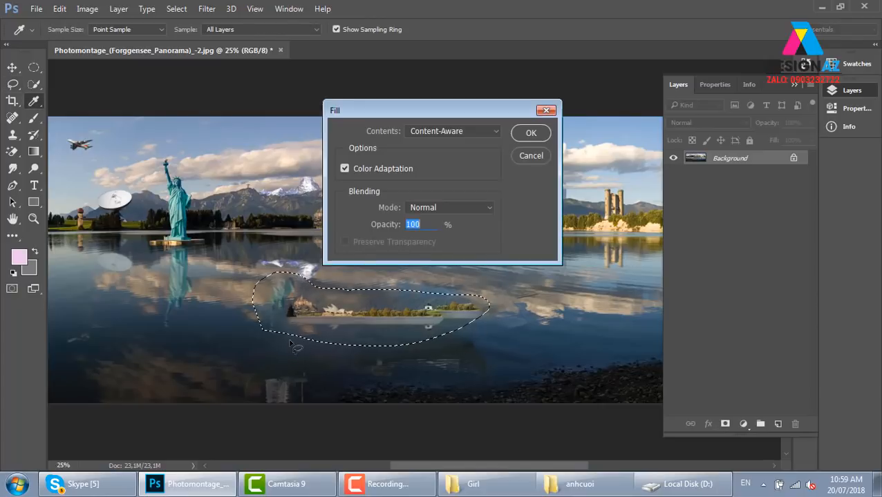
pyautogui.press('Return')
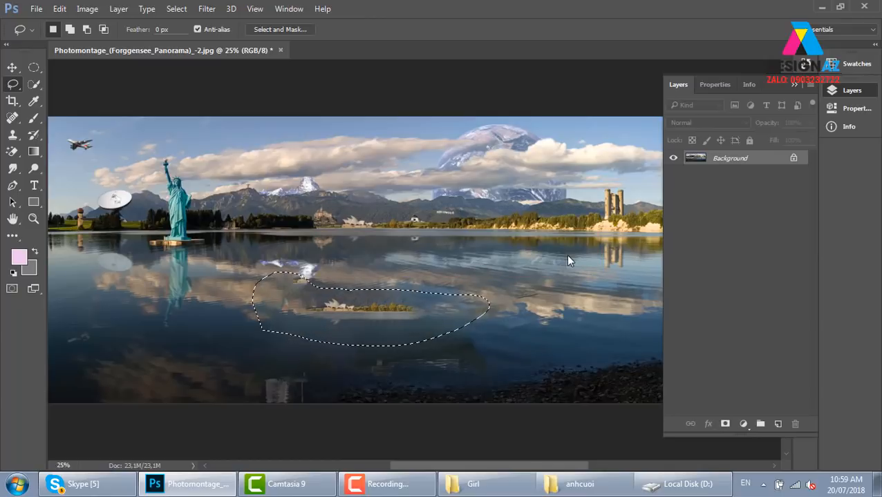
pyautogui.press('v')
pyautogui.hotkey('ctrl', 'd')
# Lasso the small remnant of white building and trees in mid-lake, fill it with Content-Aware, and deselect
pyautogui.press('l')
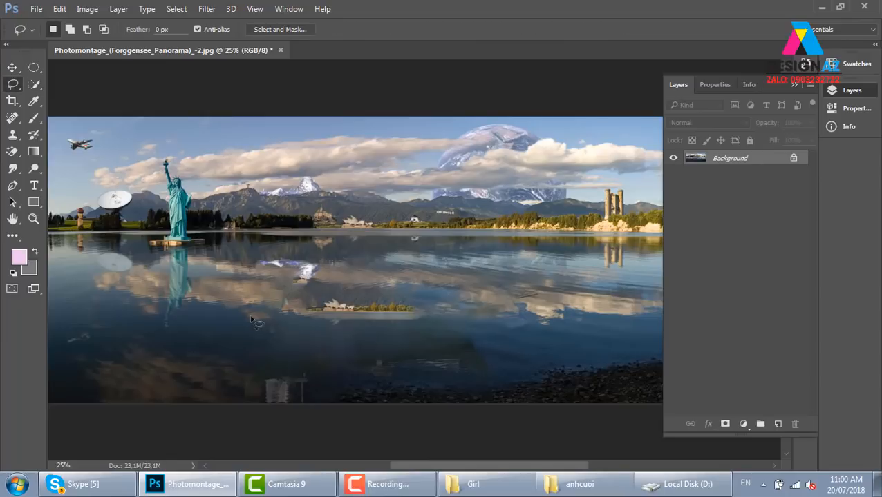
pyautogui.moveTo(254, 318)
pyautogui.mouseDown()
pyautogui.moveTo(447, 324)
pyautogui.moveTo(364, 294)
pyautogui.moveTo(288, 299)
pyautogui.moveTo(374, 291)
pyautogui.moveTo(416, 295)
pyautogui.moveTo(434, 321)
pyautogui.moveTo(284, 329)
pyautogui.mouseUp()
pyautogui.hotkey('shift', 'F5')
pyautogui.press('Return')
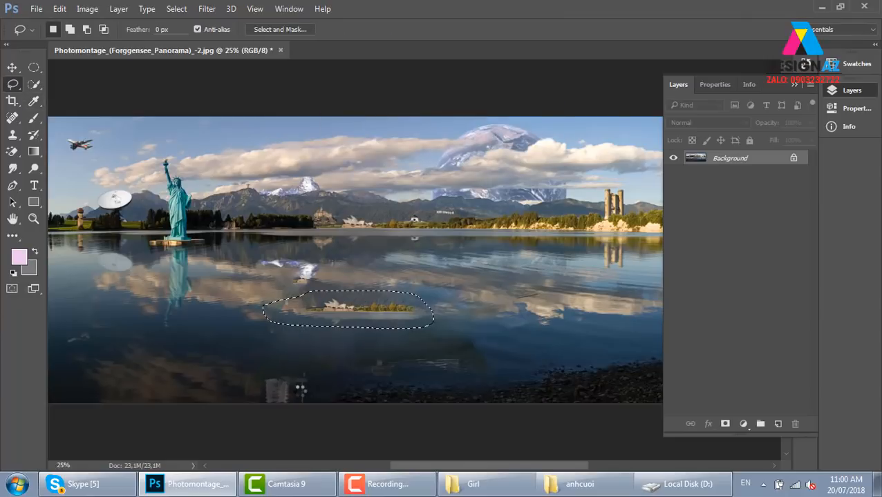
pyautogui.press('v')
pyautogui.hotkey('ctrl', 'd')
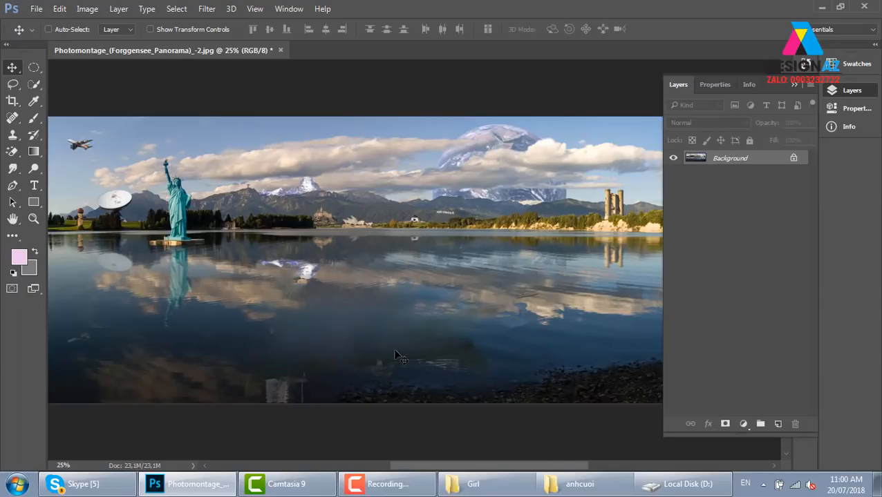
pyautogui.moveTo(384, 354); pyautogui.dragTo(455, 335)
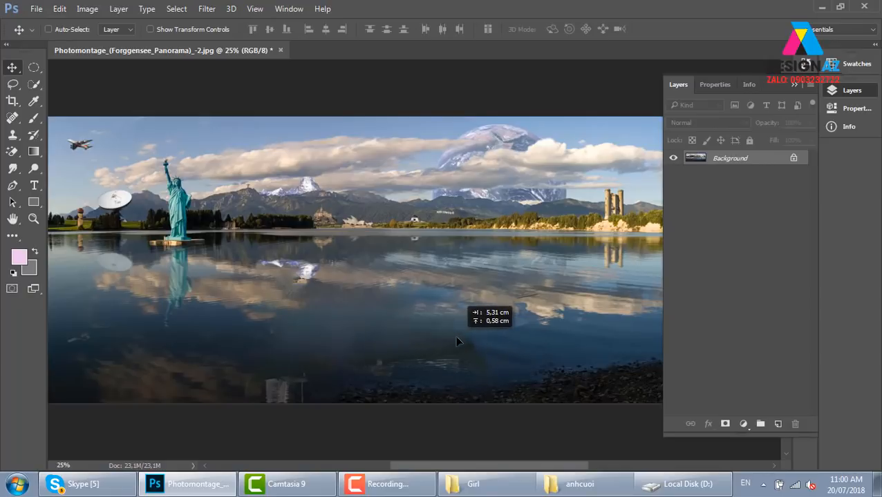
pyautogui.click(476, 216)
pyautogui.hotkey('ctrl', 'z')
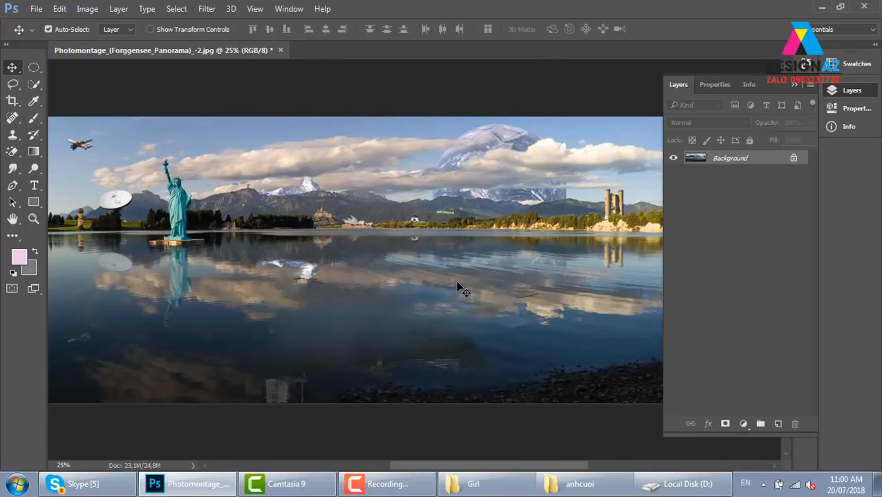
# Lasso the leftover boat and person reflections near the shore, remove them with a Content-Aware fill, and deselect
pyautogui.press('l')
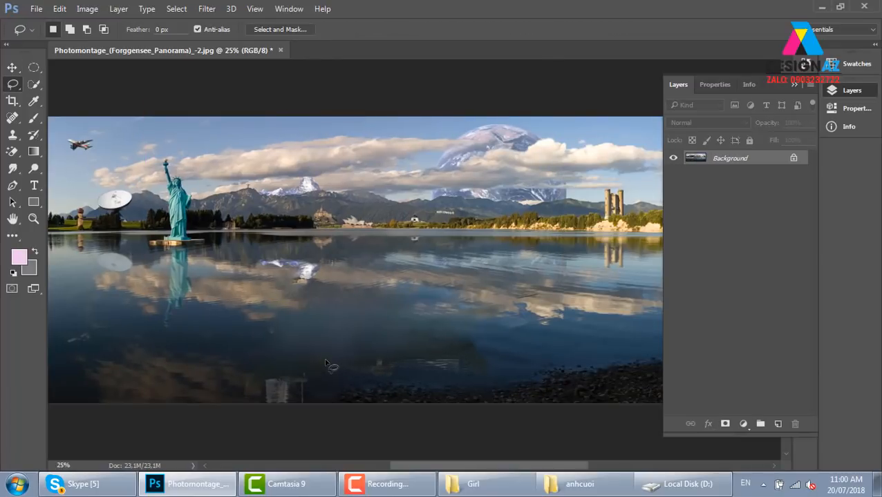
pyautogui.moveTo(326, 359)
pyautogui.mouseDown()
pyautogui.moveTo(483, 337)
pyautogui.moveTo(492, 360)
pyautogui.moveTo(458, 375)
pyautogui.moveTo(370, 367)
pyautogui.moveTo(313, 389)
pyautogui.moveTo(306, 403)
pyautogui.moveTo(213, 394)
pyautogui.moveTo(228, 358)
pyautogui.moveTo(304, 356)
pyautogui.mouseUp()
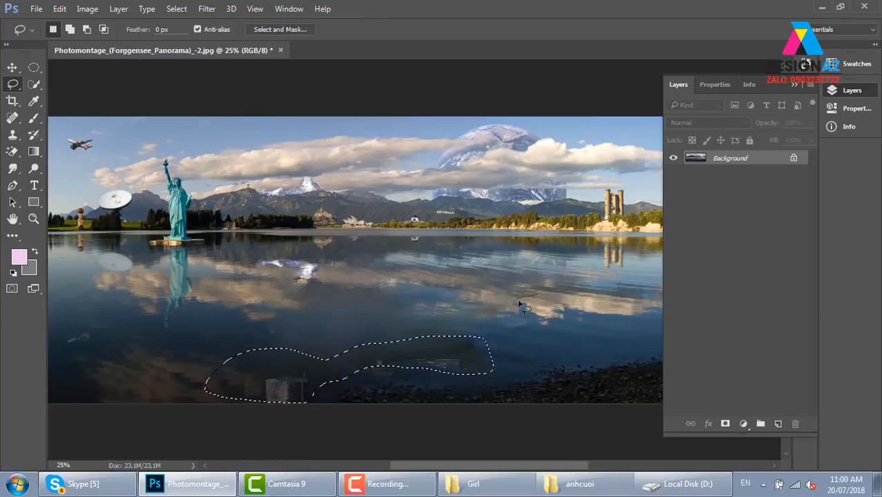
pyautogui.hotkey('shift', 'F5')
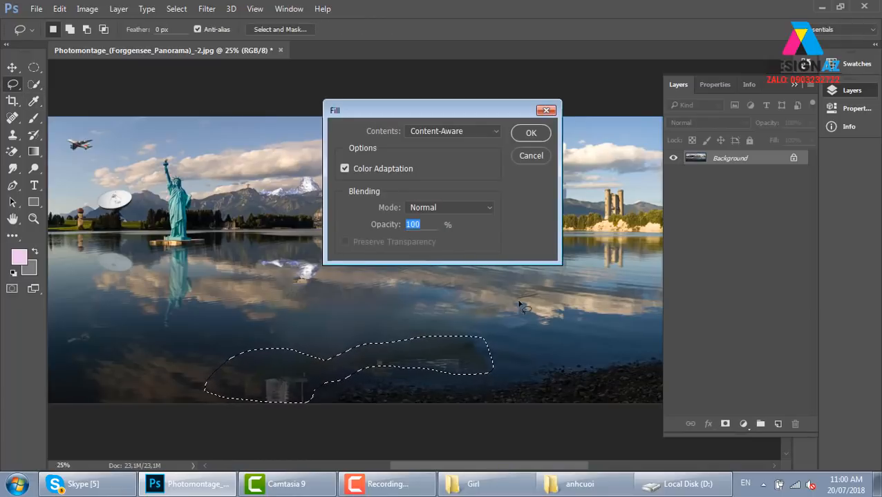
pyautogui.press('Return')
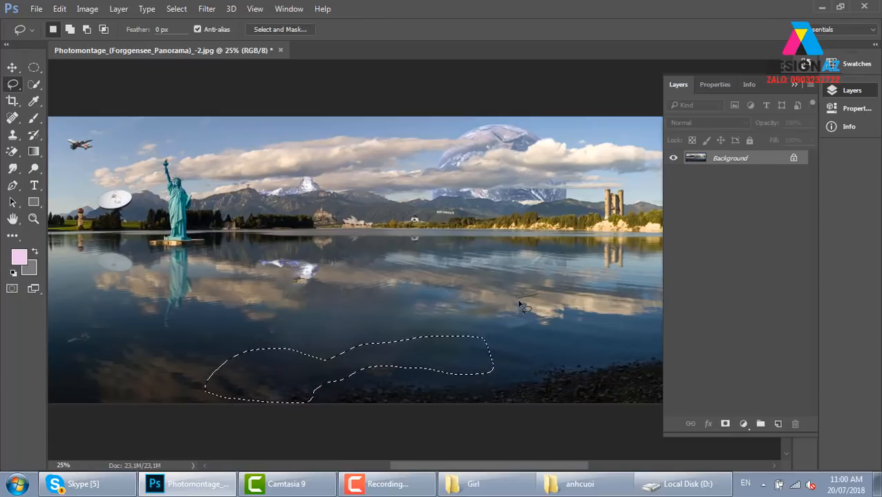
pyautogui.hotkey('ctrl', 'd')
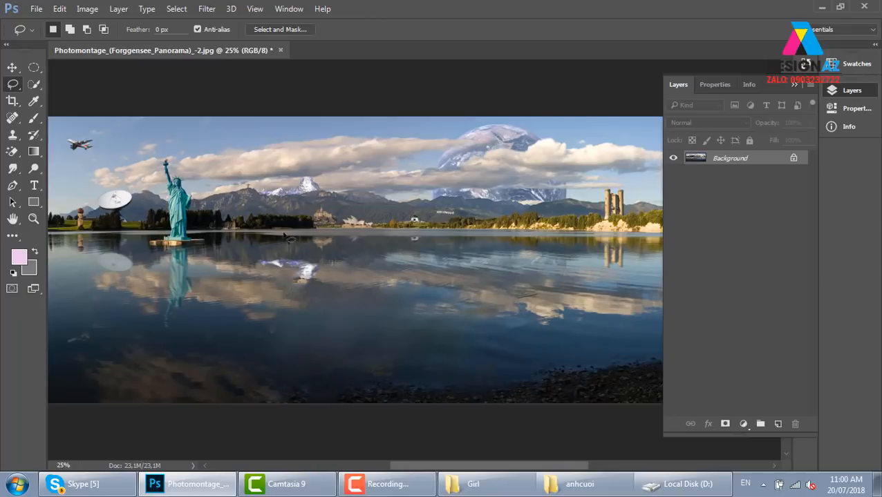
pyautogui.moveTo(314, 273)
pyautogui.mouseDown()
pyautogui.moveTo(325, 338)
pyautogui.moveTo(310, 271)
pyautogui.mouseUp()
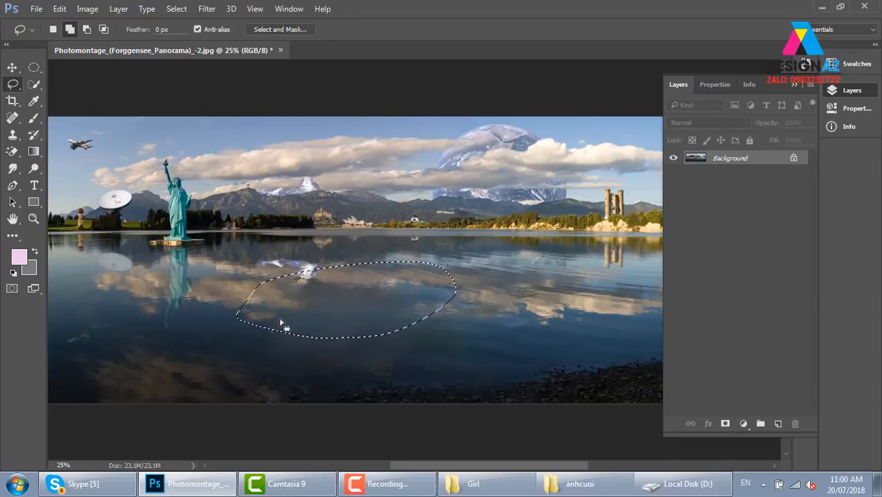
pyautogui.hotkey('shift', 'BackSpace')
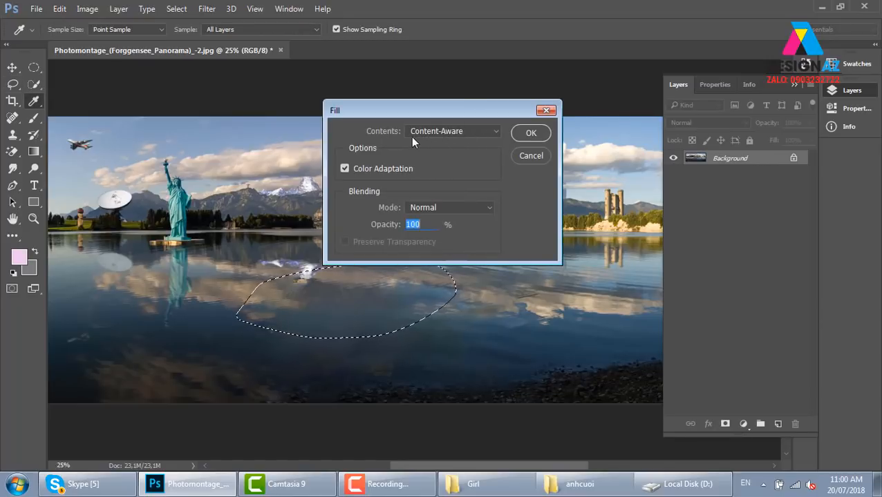
pyautogui.click(531, 156)
pyautogui.click(16, 122)
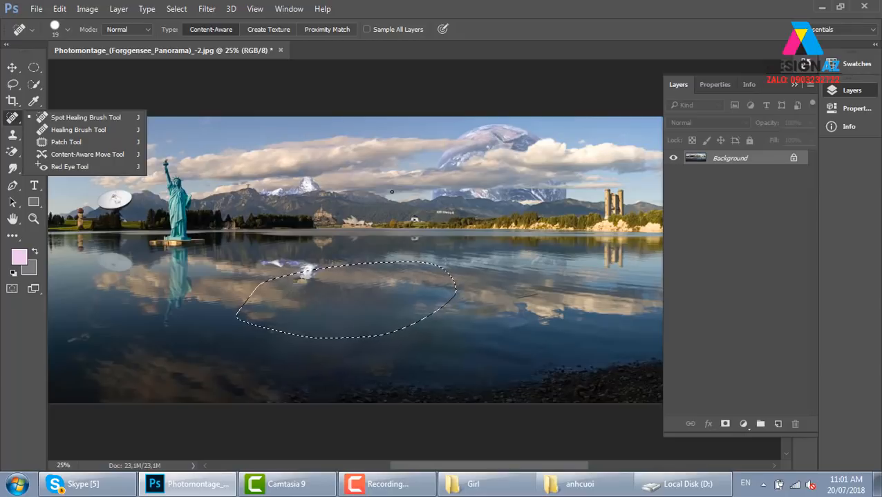
pyautogui.hotkey('ctrl', 'd')
# Start opening another image and browse to the thuvienanh folder on Local Disk (E:)
pyautogui.hotkey('ctrl', 'o')
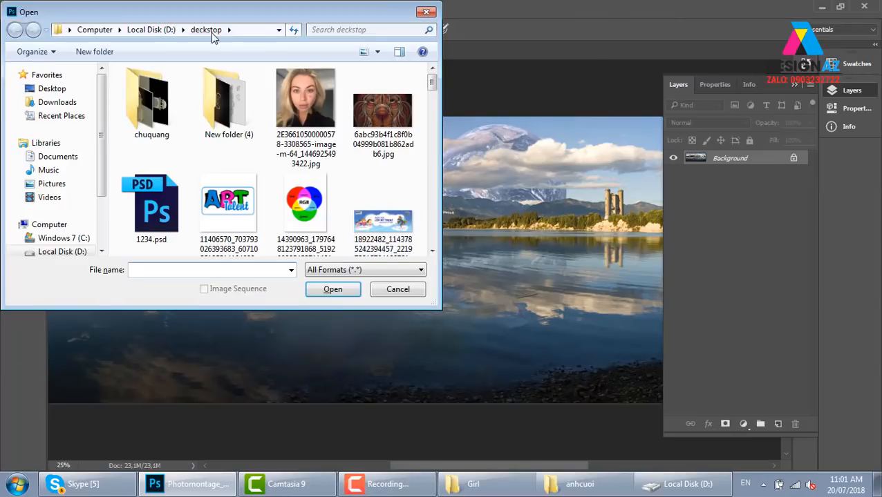
pyautogui.click(95, 30)
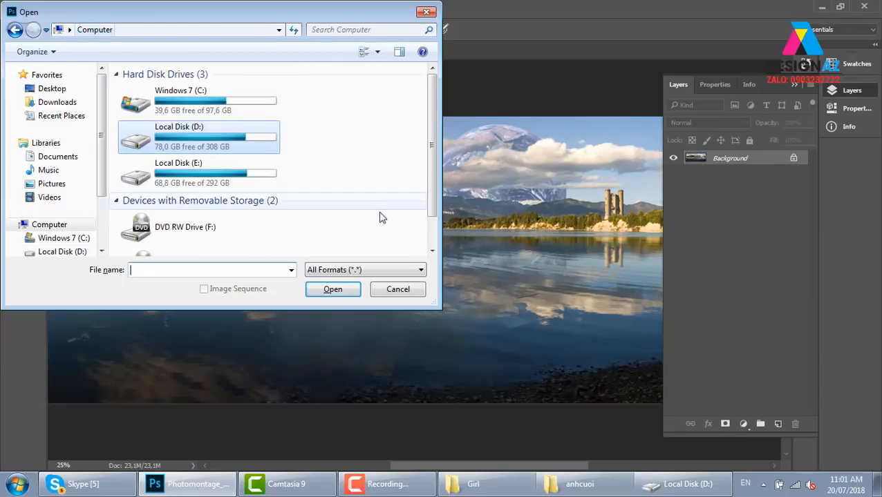
pyautogui.doubleClick(228, 188)
pyautogui.scroll(-5, 305, 100)
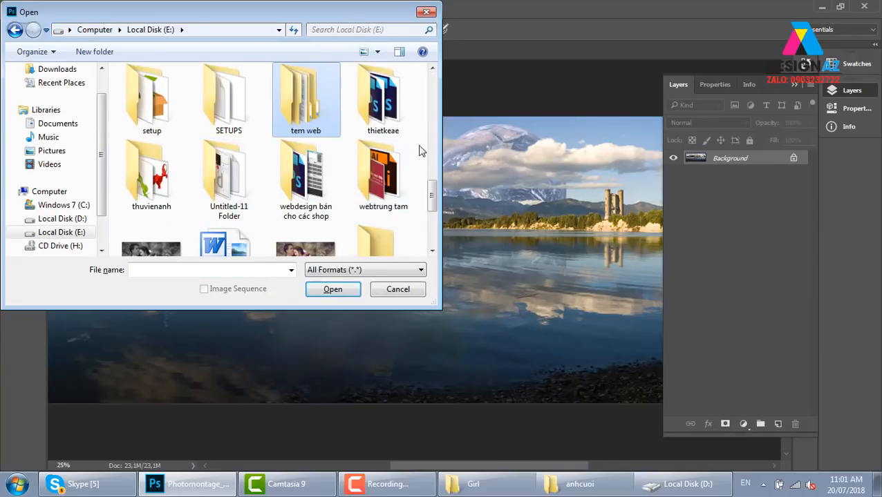
pyautogui.doubleClick(151, 176)
# Go into the thiênnhien subfolder and open animal-family-portraits-2__880.jpg
pyautogui.click(208, 197)
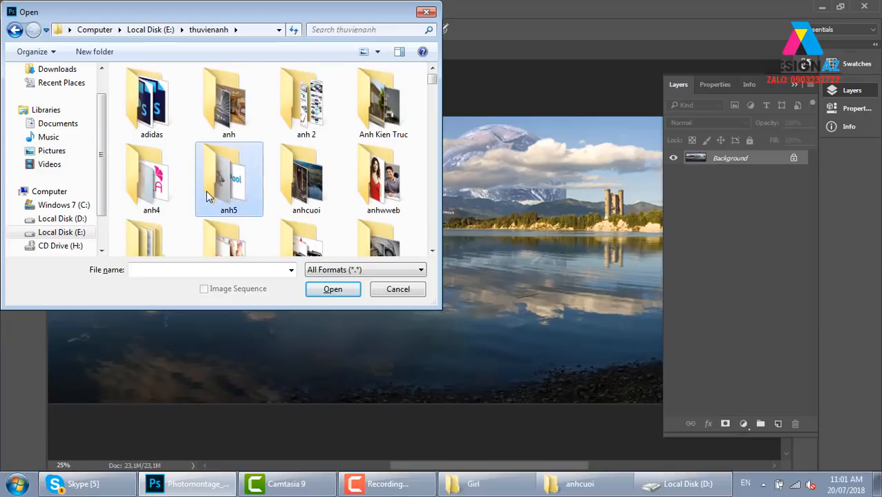
pyautogui.press('t')
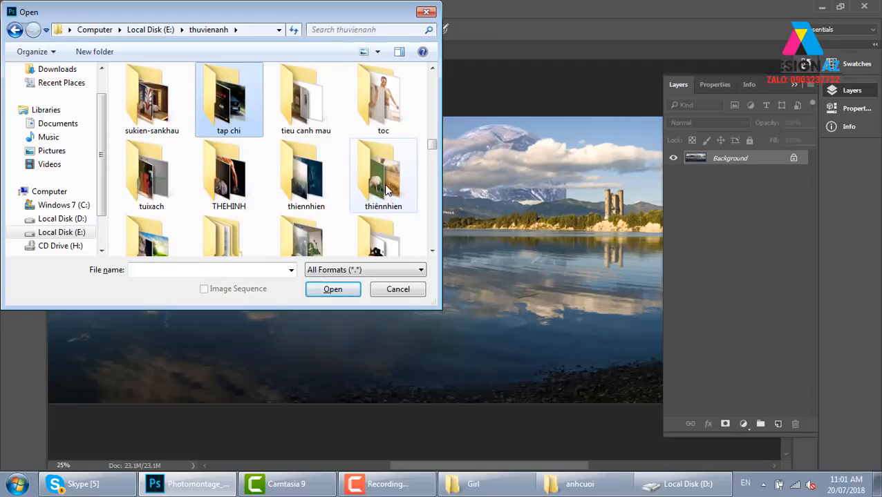
pyautogui.doubleClick(386, 191)
pyautogui.click(163, 124)
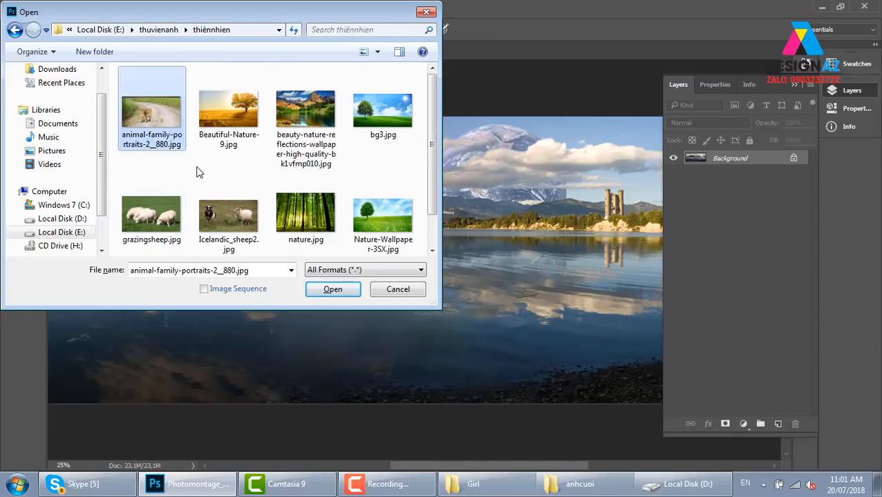
pyautogui.click(332, 287)
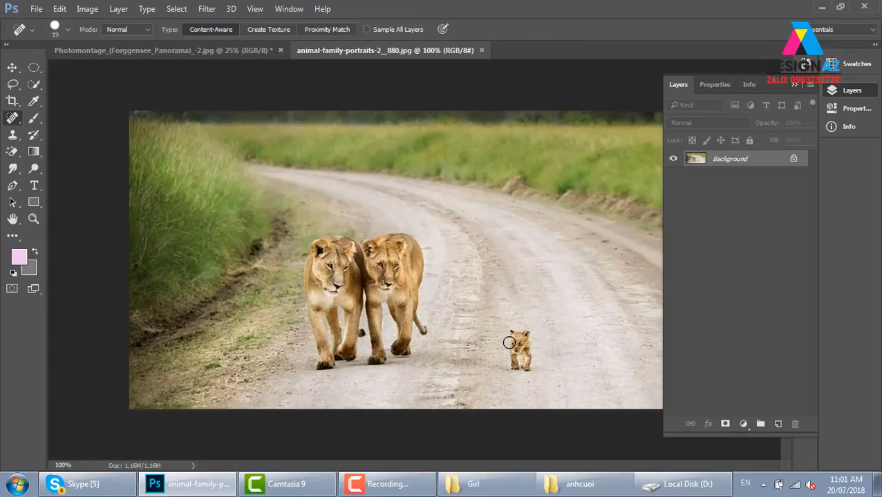
# Draw a freehand selection around the lion cub on the road without feathering it
pyautogui.press('l')
pyautogui.moveTo(504, 372)
pyautogui.mouseDown()
pyautogui.moveTo(501, 313)
pyautogui.moveTo(542, 322)
pyautogui.moveTo(533, 371)
pyautogui.moveTo(504, 377)
pyautogui.moveTo(537, 318)
pyautogui.moveTo(498, 321)
pyautogui.moveTo(496, 357)
pyautogui.moveTo(508, 379)
pyautogui.moveTo(538, 394)
pyautogui.mouseUp()
pyautogui.hotkey('shift', 'F6')
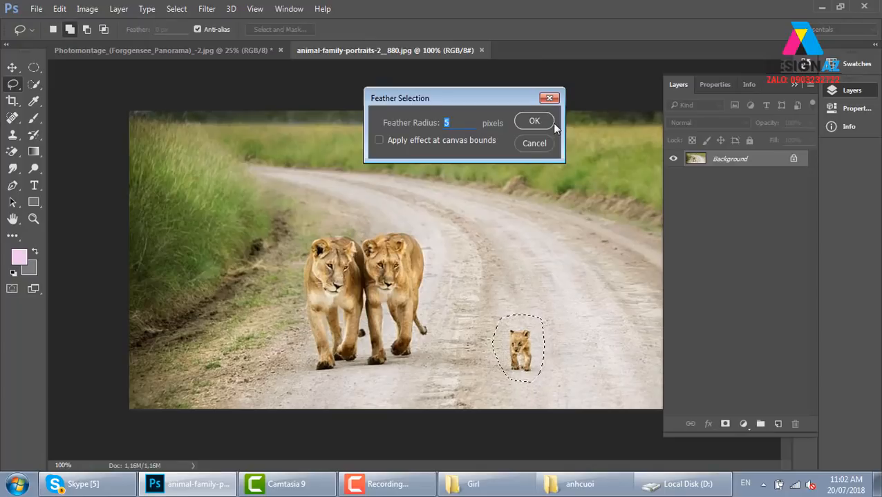
pyautogui.click(550, 100)
# Remove the selected lion cub with a Content-Aware fill at 100% opacity and clear the selection
pyautogui.hotkey('shift', 'F5')
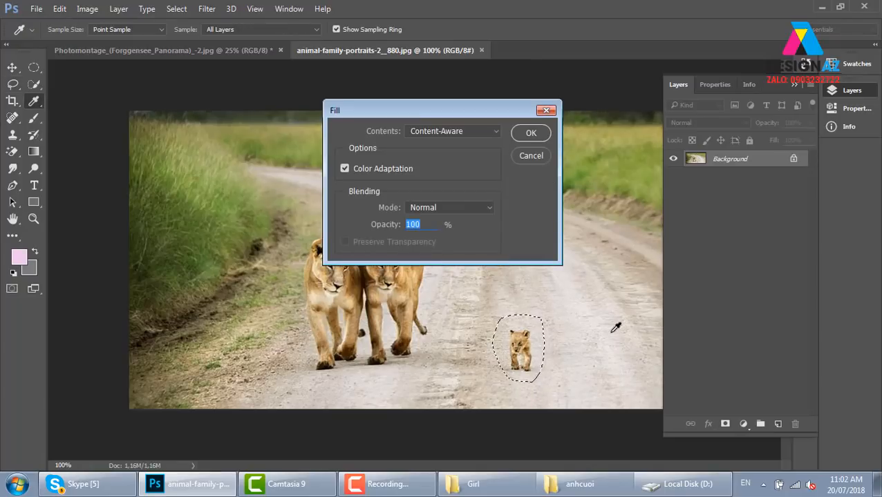
pyautogui.press('Return')
pyautogui.press('v')
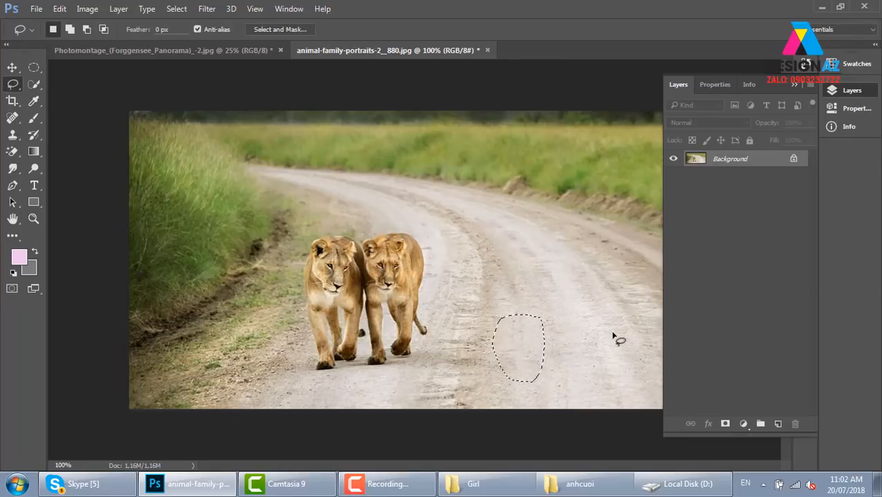
pyautogui.hotkey('ctrl', 'd')
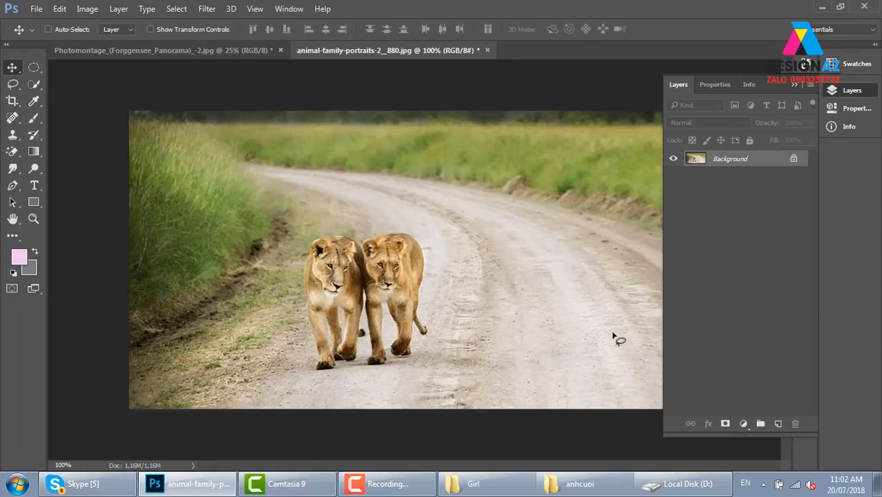
# Undo the removal of the lion cub and draw a freehand selection around it with 0 px feather
pyautogui.hotkey('ctrl', 'alt', 'z')
pyautogui.hotkey('ctrl', 'alt', 'z')
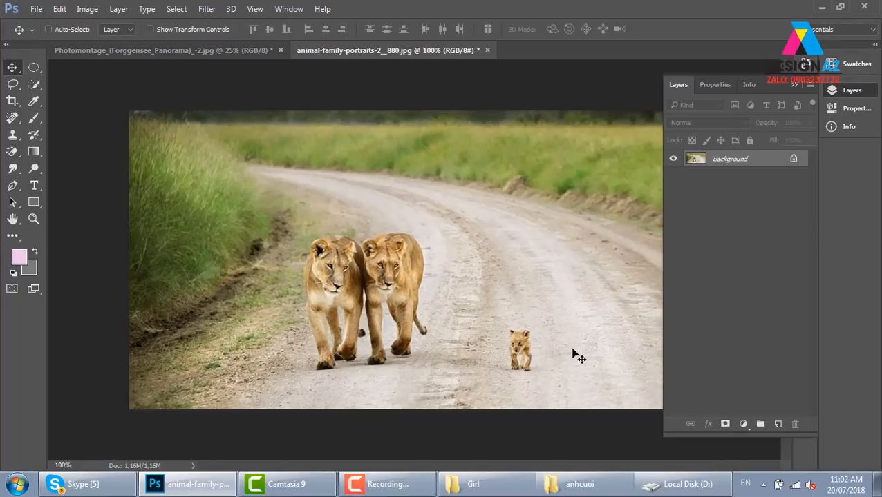
pyautogui.hotkey('ctrl', '+')
pyautogui.hotkey('ctrl', '+')
pyautogui.moveTo(516, 378); pyautogui.dragTo(256, 164)
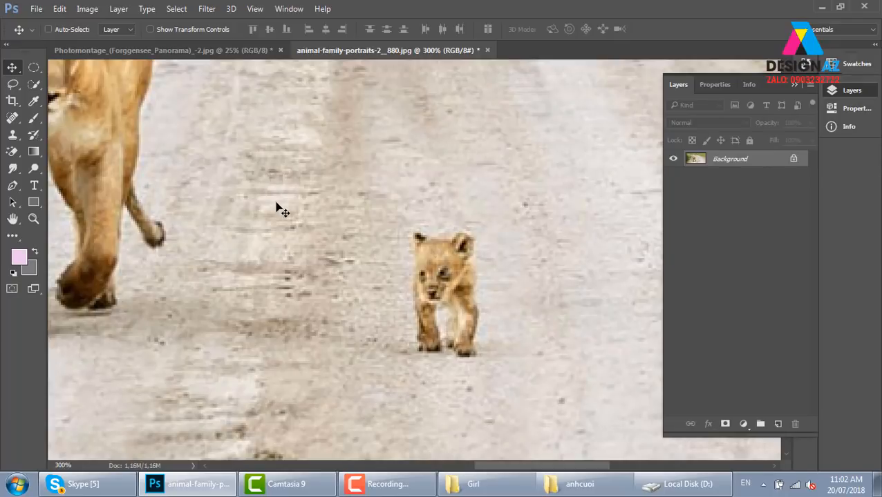
pyautogui.click(12, 83)
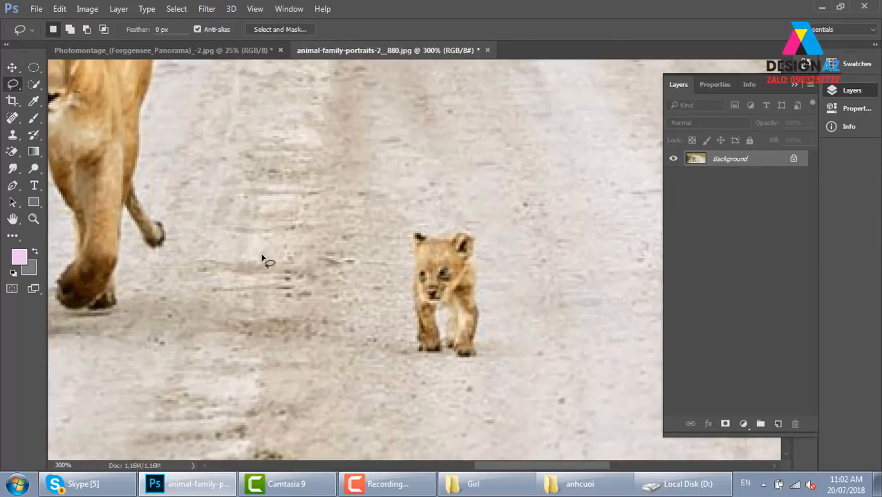
pyautogui.moveTo(402, 297)
pyautogui.mouseDown()
pyautogui.moveTo(412, 225)
pyautogui.moveTo(497, 219)
pyautogui.moveTo(502, 252)
pyautogui.moveTo(484, 273)
pyautogui.moveTo(490, 344)
pyautogui.moveTo(475, 365)
pyautogui.moveTo(405, 362)
pyautogui.moveTo(400, 303)
pyautogui.mouseUp()
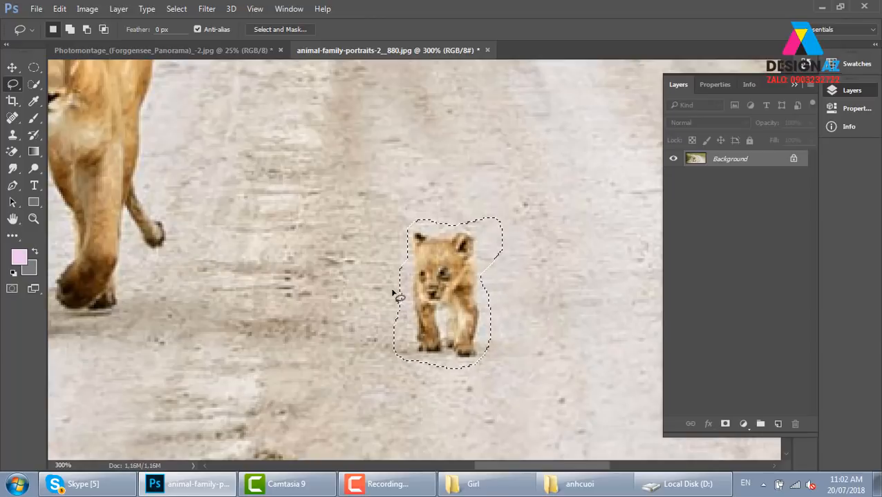
# Relocate the selected cub closer to the lionesses with the Content-Aware Move tool in Move mode, and clear the selection
pyautogui.click(12, 117)
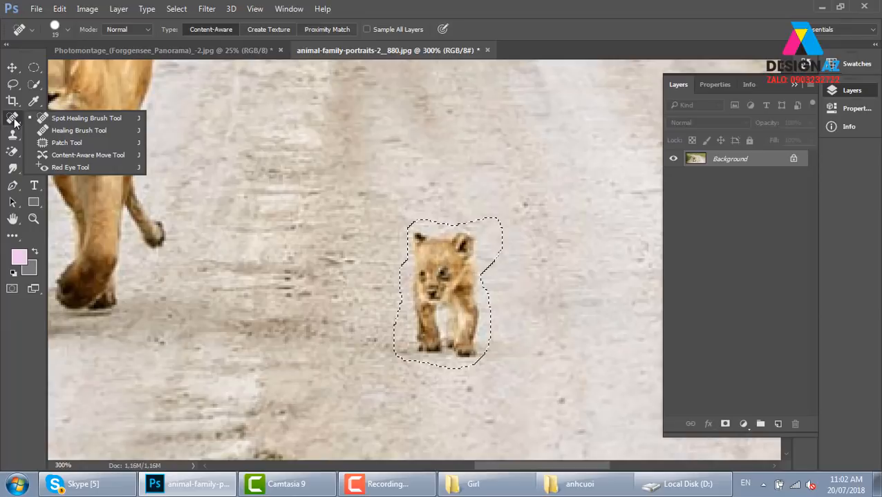
pyautogui.click(62, 155)
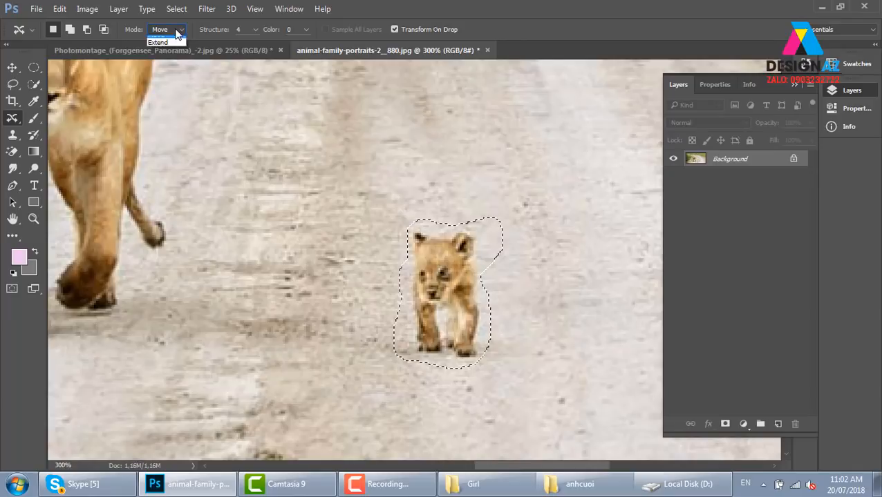
pyautogui.click(176, 30)
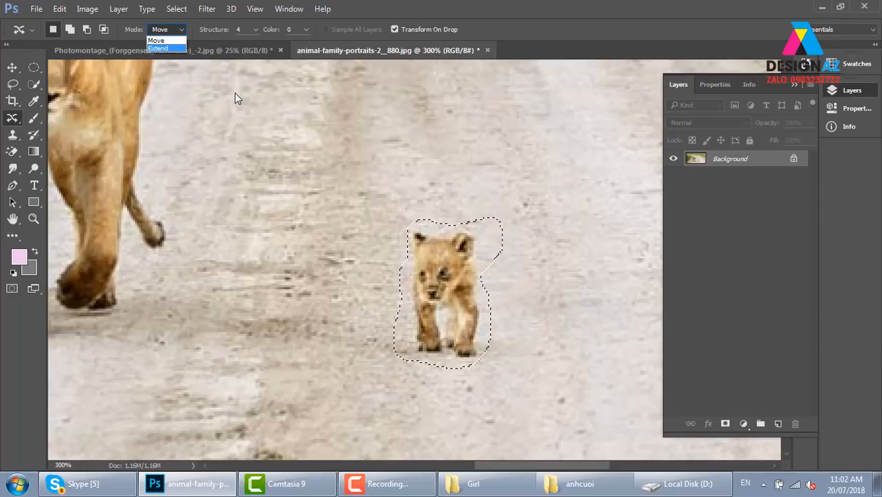
pyautogui.click(171, 40)
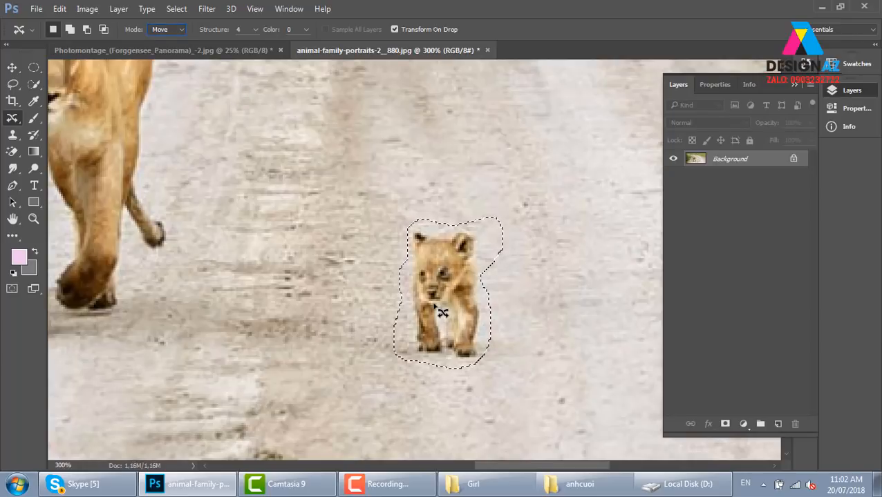
pyautogui.moveTo(446, 315); pyautogui.dragTo(232, 299)
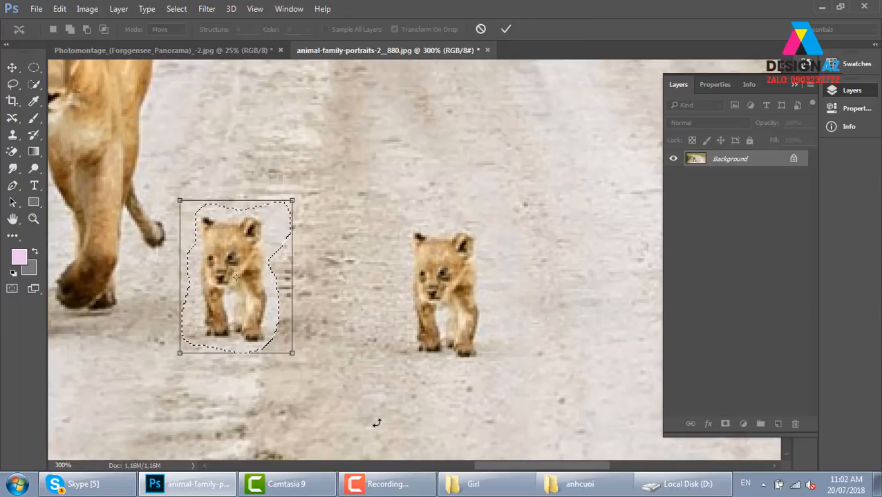
pyautogui.press('Return')
pyautogui.press('v')
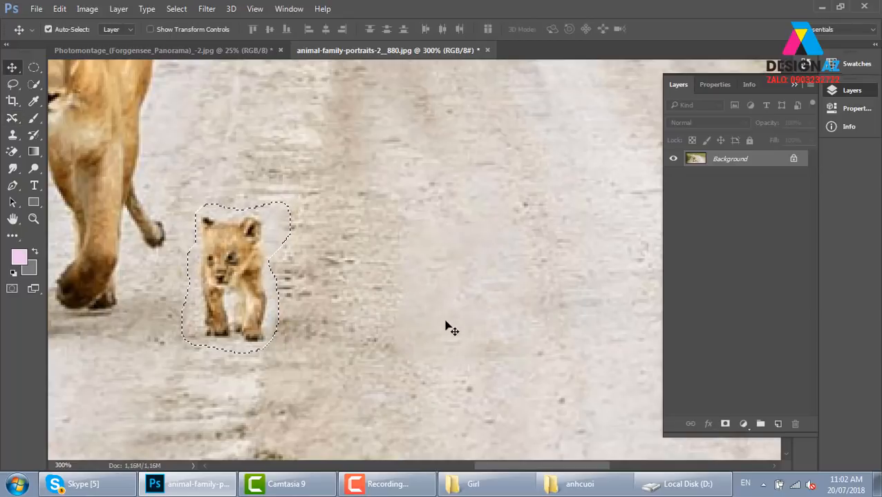
pyautogui.hotkey('ctrl', 'd')
pyautogui.hotkey('ctrl', '-')
pyautogui.hotkey('ctrl', '-')
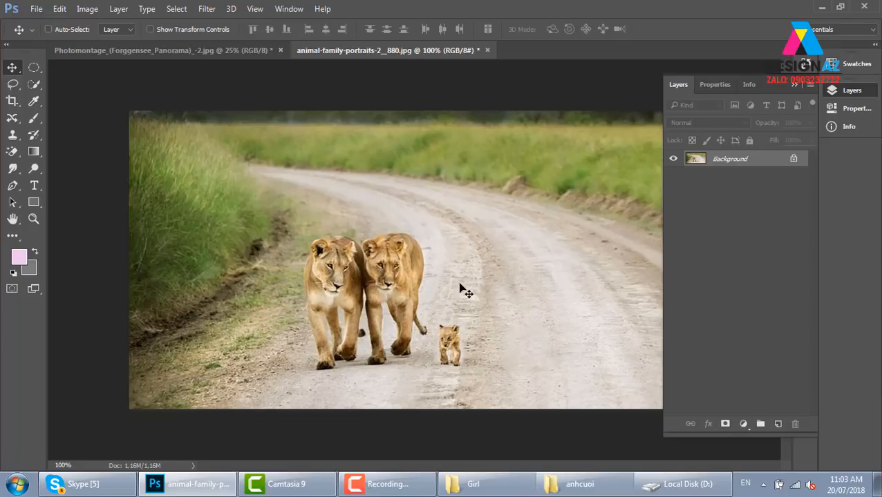
# Open the blue Audi image 81Ubs-qPQeL._SL1500_.jpg from the car subfolder of thuvienanh
pyautogui.hotkey('ctrl', 'o')
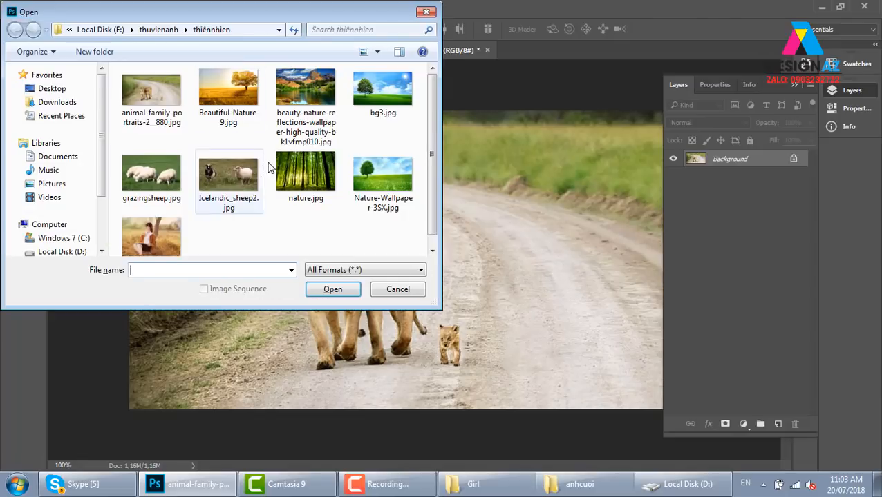
pyautogui.click(166, 29)
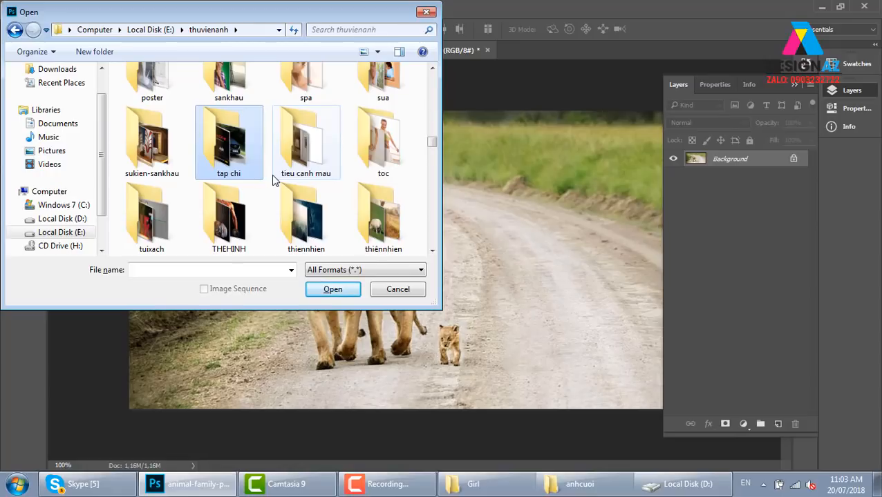
pyautogui.press('c')
pyautogui.press('c')
pyautogui.press('c')
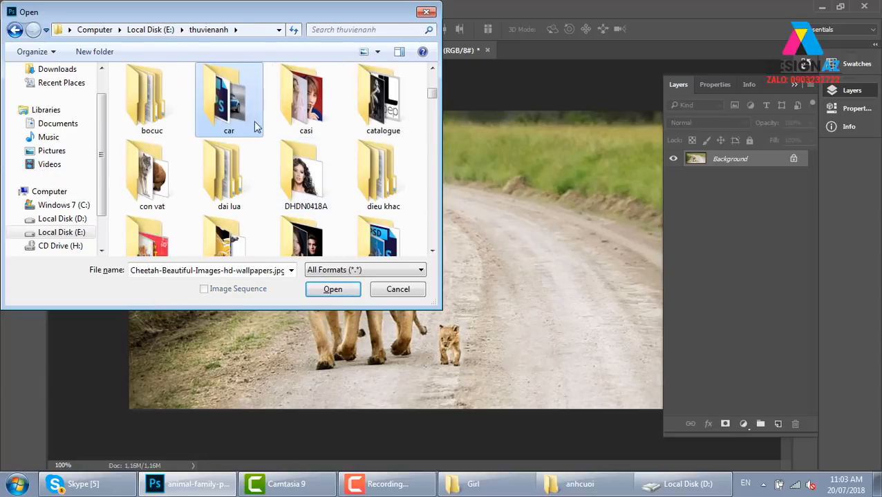
pyautogui.doubleClick(245, 110)
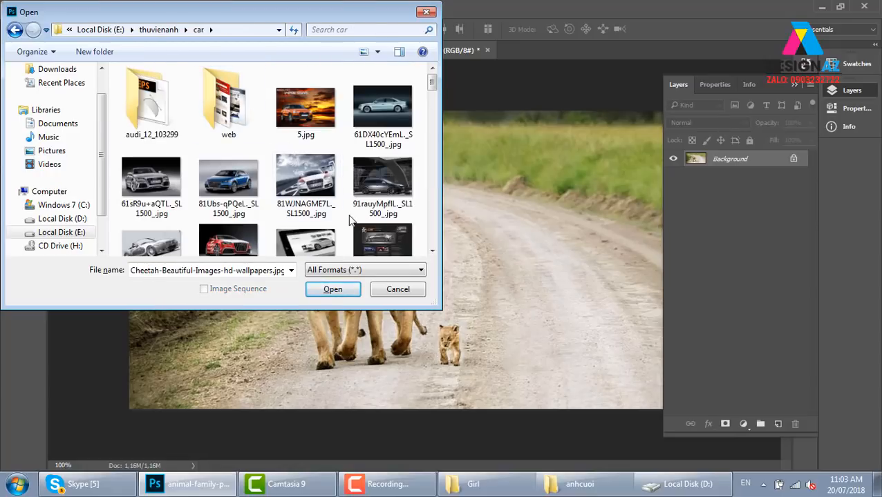
pyautogui.click(228, 181)
pyautogui.click(333, 289)
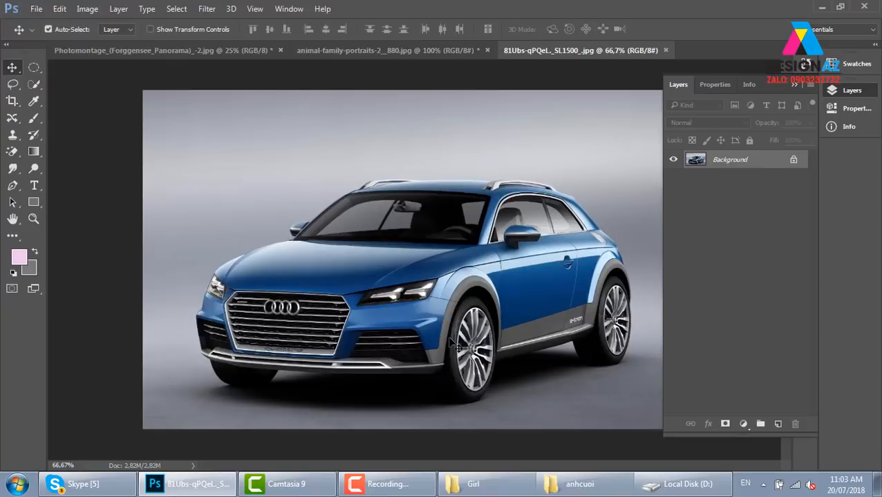
# Unlock the car image's background layer and extend the canvas with the Crop tool, leaving an empty strip left of the photo
pyautogui.hotkey('ctrl', '-')
pyautogui.hotkey('ctrl', '-')
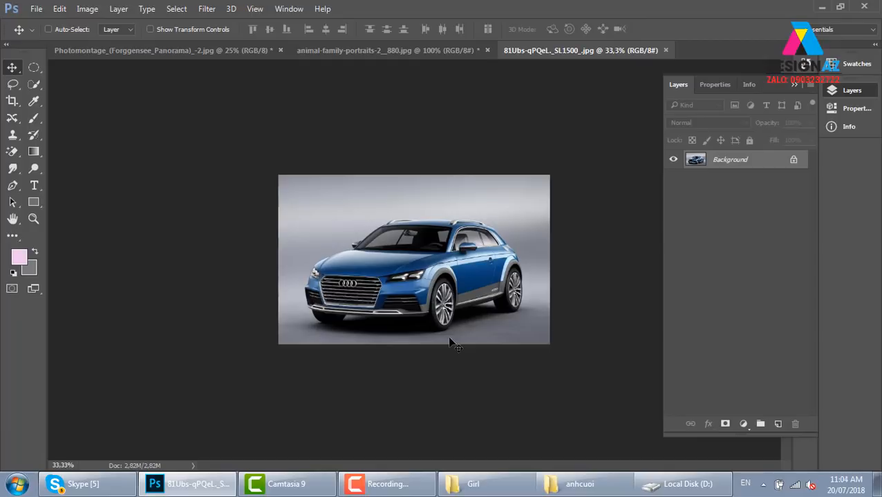
pyautogui.press('c')
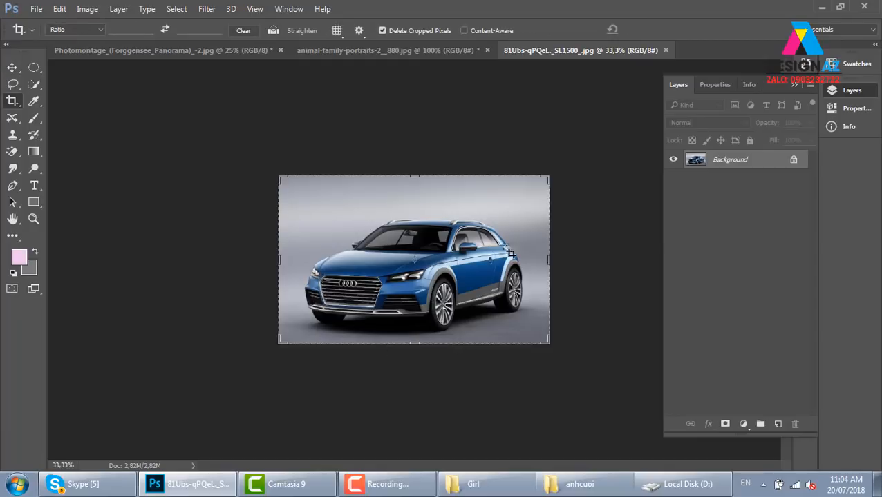
pyautogui.click(794, 160)
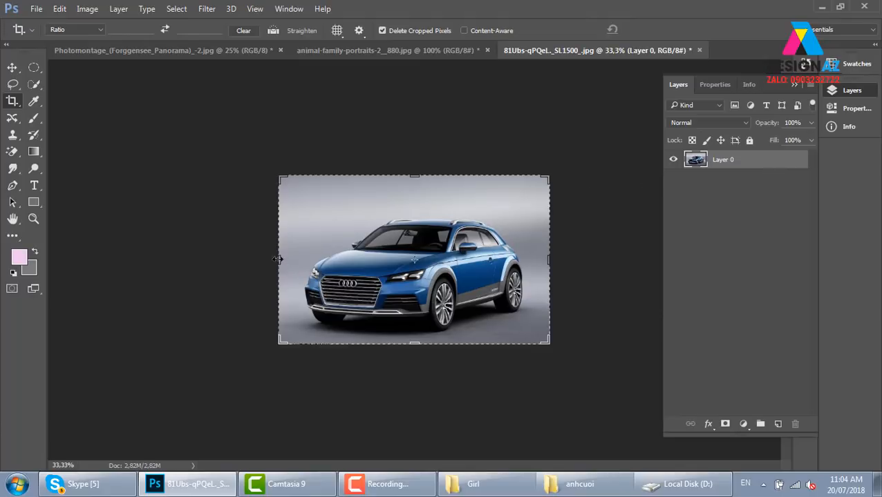
pyautogui.moveTo(280, 259); pyautogui.dragTo(215, 256)
pyautogui.press('Return')
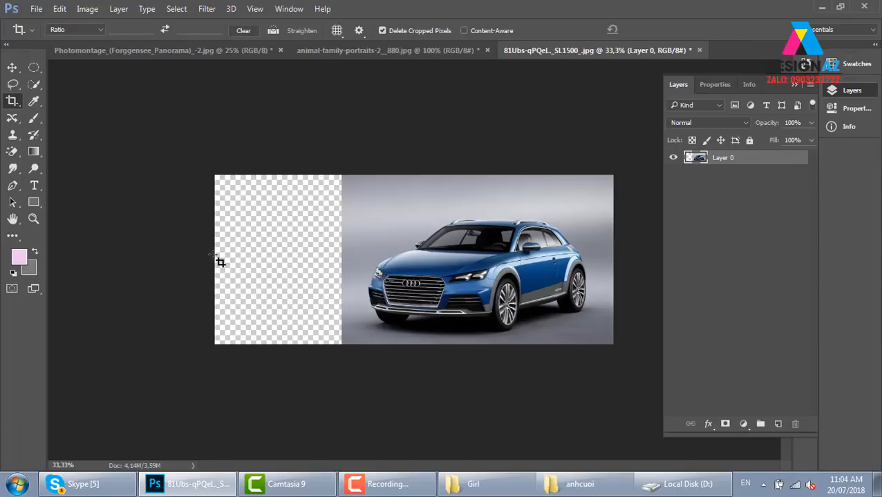
# Select the empty strip left of the car photo, fill it with Content-Aware at 100% opacity, and clear the selection
pyautogui.press('m')
pyautogui.moveTo(207, 178); pyautogui.dragTo(345, 404)
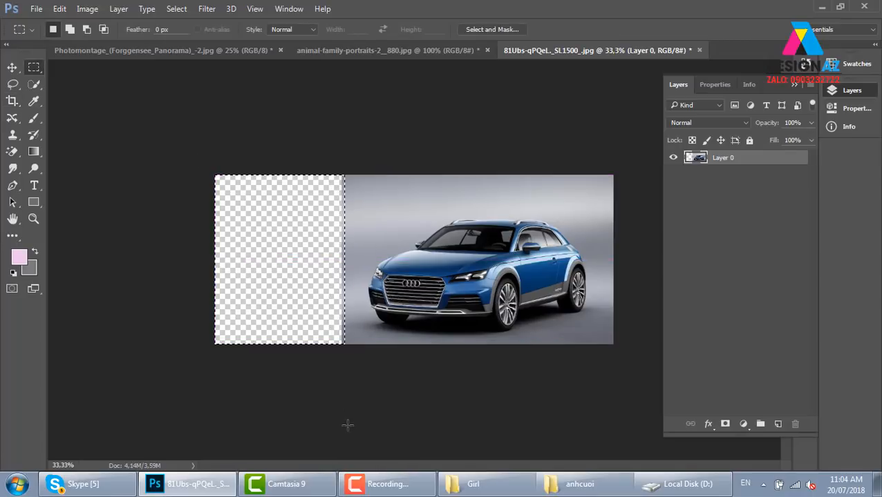
pyautogui.press('shift')
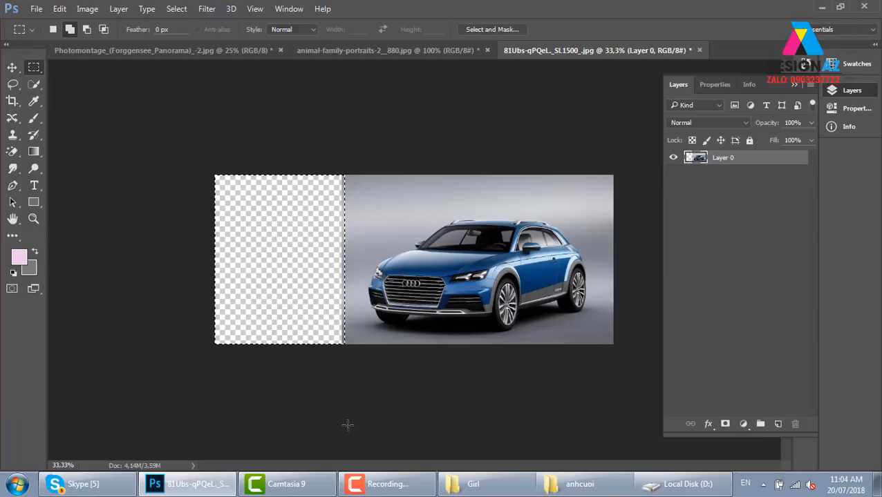
pyautogui.hotkey('shift', 'F5')
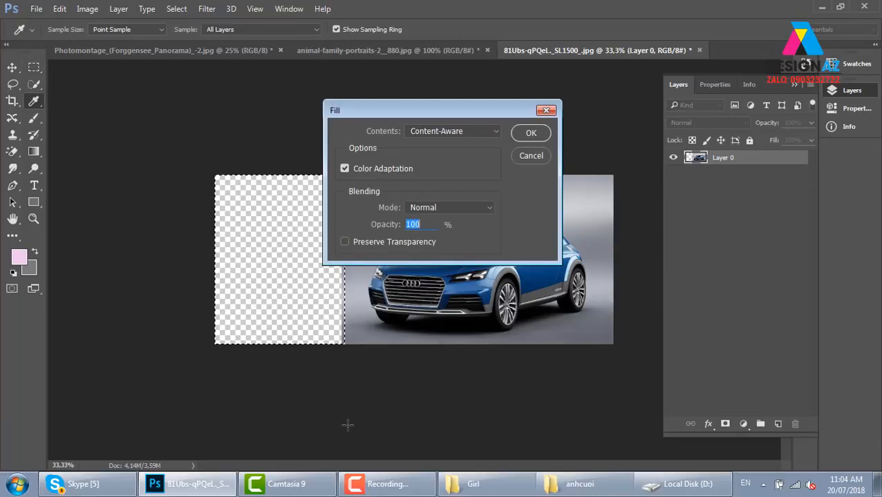
pyautogui.press('Return')
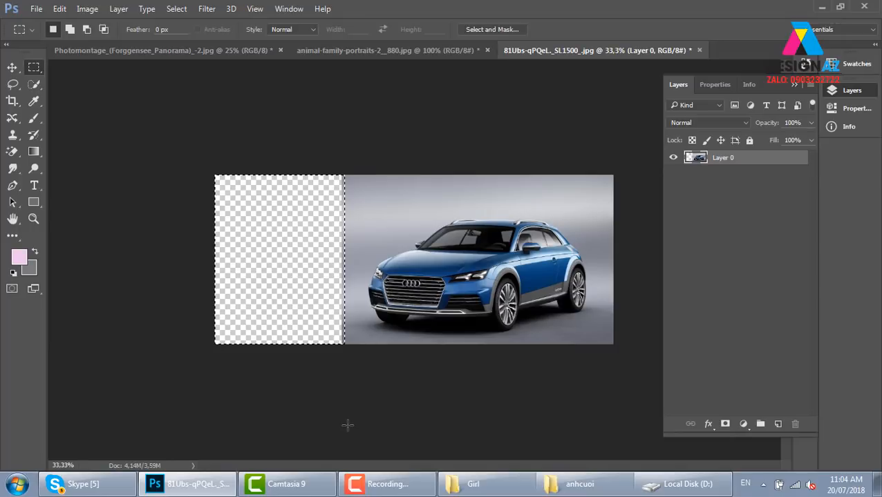
pyautogui.hotkey('ctrl', 'd')
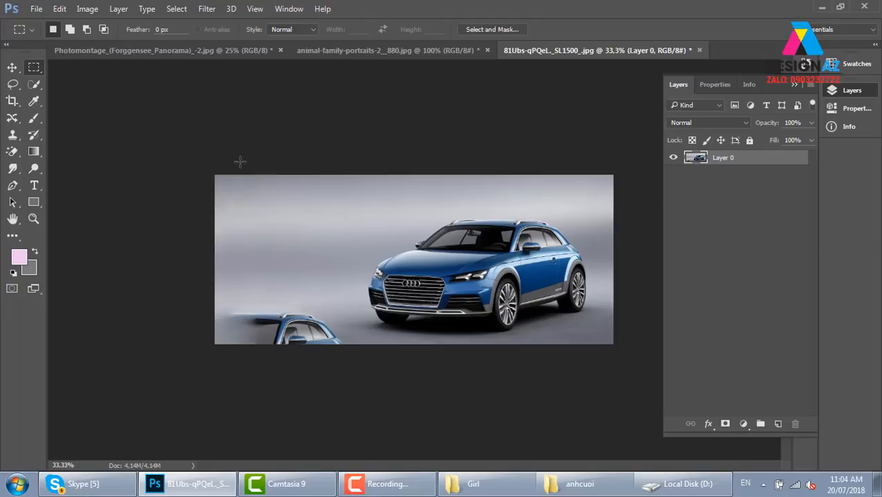
# Try refilling the strip left of the car with Content-Aware, undo both fills, and clear the selection
pyautogui.moveTo(185, 164); pyautogui.dragTo(347, 379)
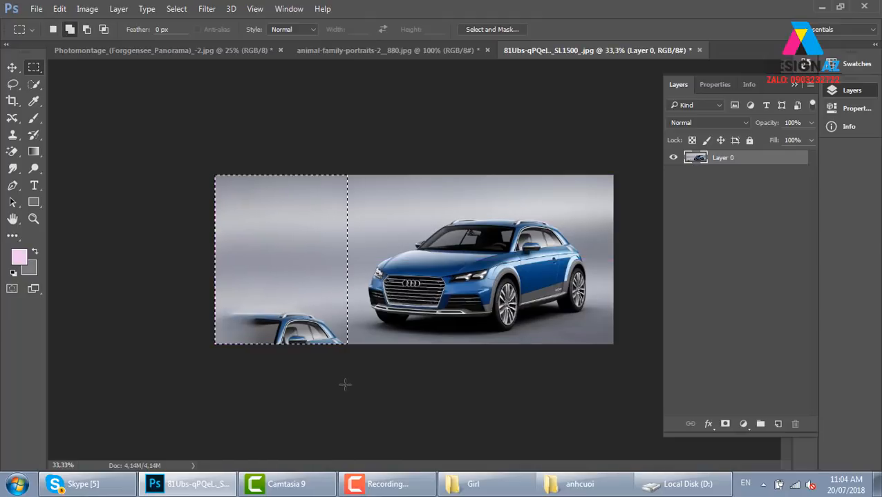
pyautogui.hotkey('shift', 'F5')
pyautogui.press('Return')
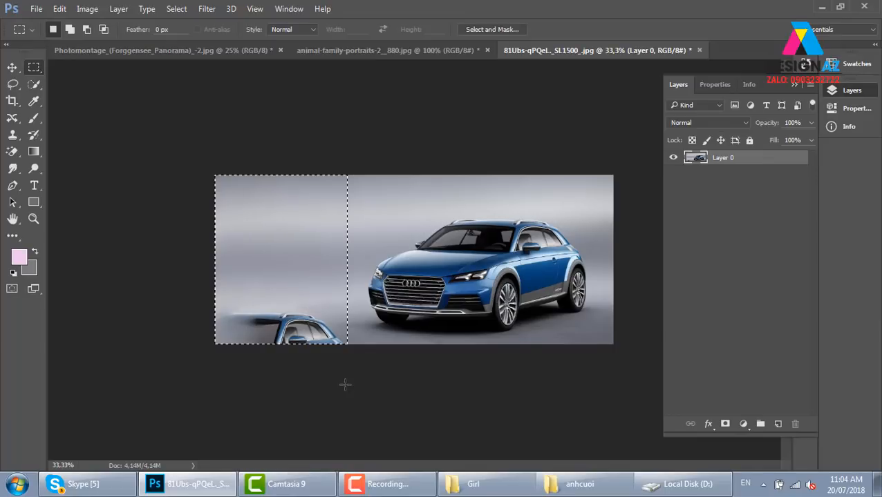
pyautogui.press('v')
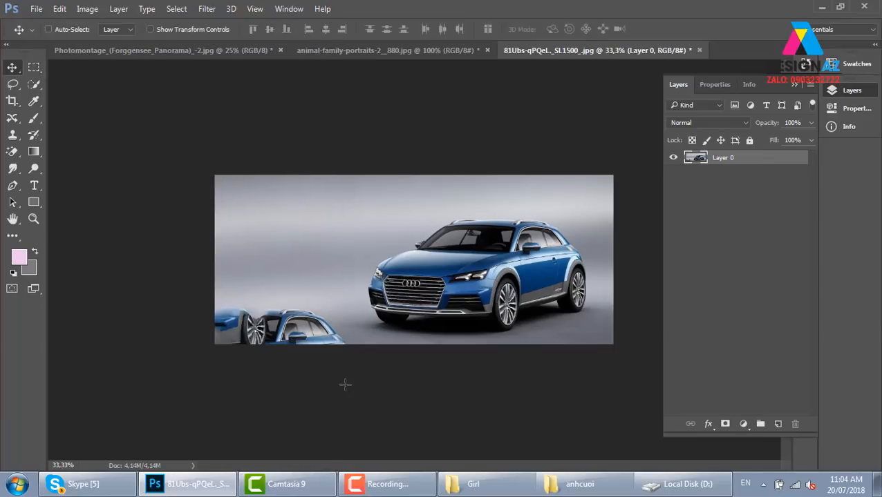
pyautogui.press('Delete')
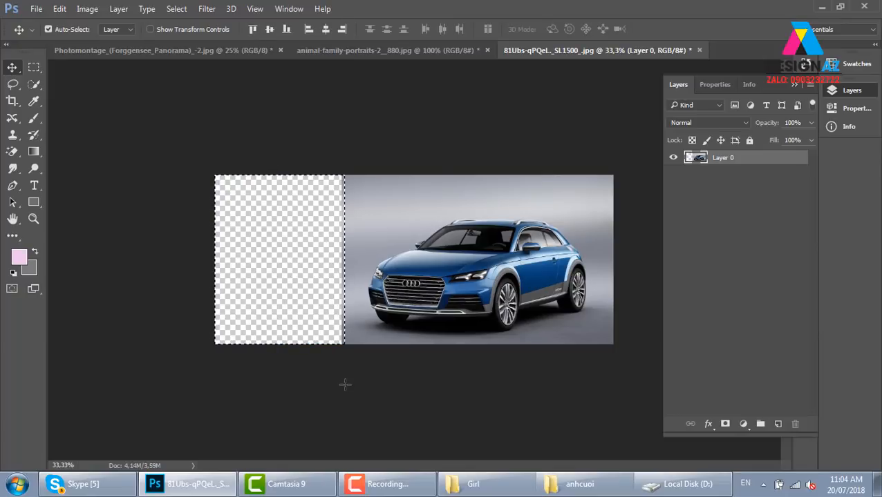
pyautogui.hotkey('ctrl', 'd')
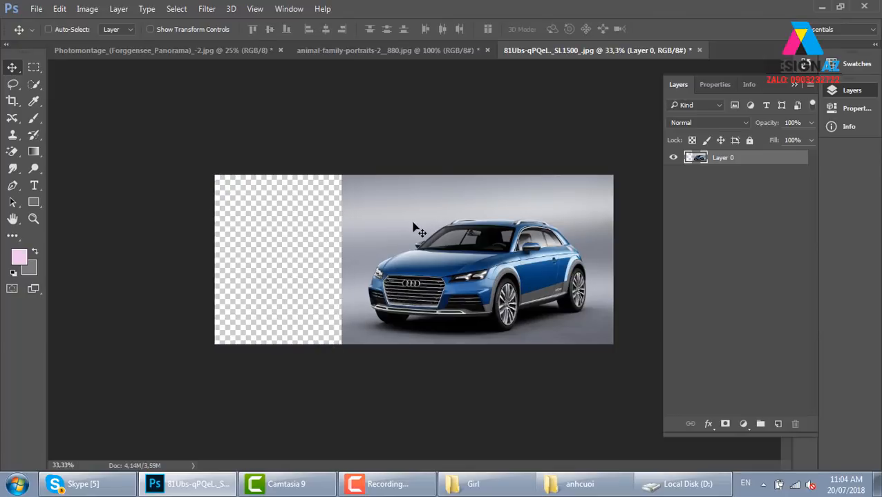
# Move the car photo toward the middle of the canvas and select the empty strips on both sides of it
pyautogui.moveTo(432, 227); pyautogui.dragTo(375, 227)
pyautogui.press('m')
pyautogui.moveTo(198, 158); pyautogui.dragTo(282, 380)
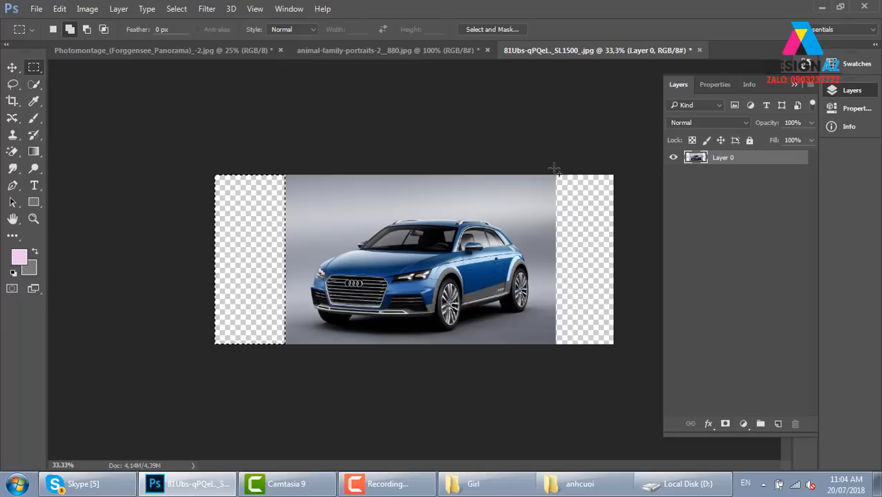
pyautogui.moveTo(553, 169); pyautogui.dragTo(637, 363)
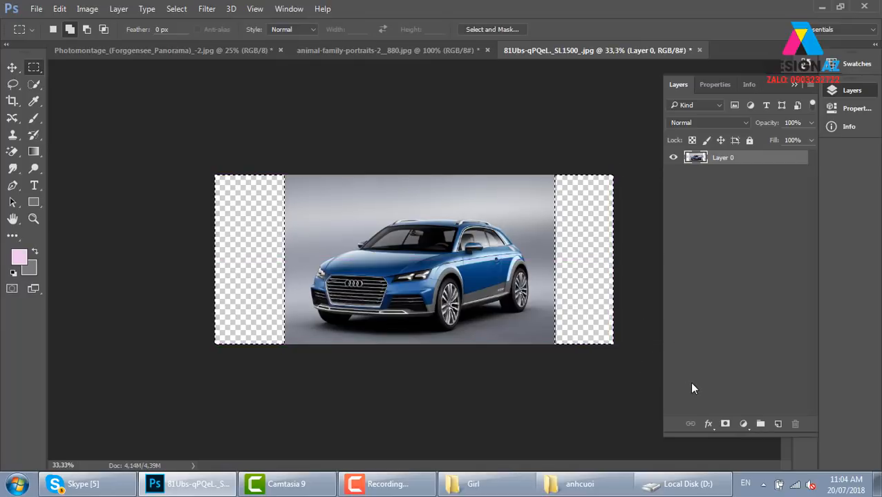
# Fill both selected side strips with Content-Aware at 100% opacity in Normal mode, and undo the fill
pyautogui.hotkey('shift', 'F5')
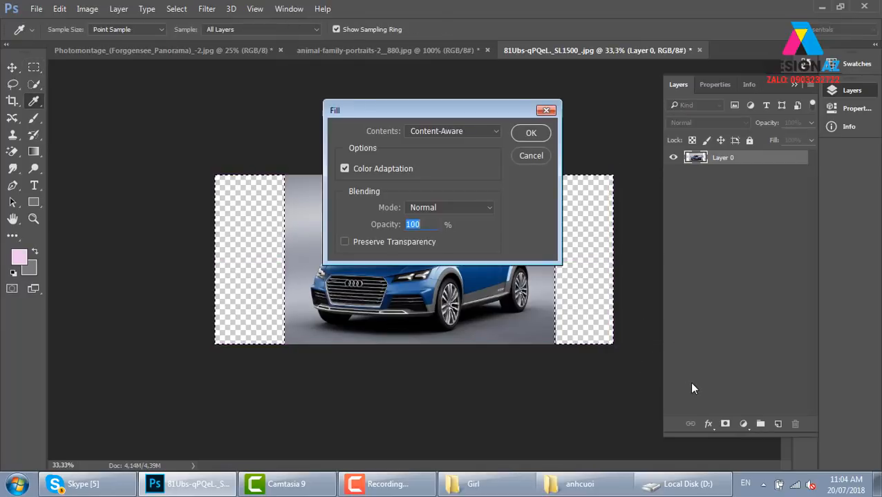
pyautogui.press('Return')
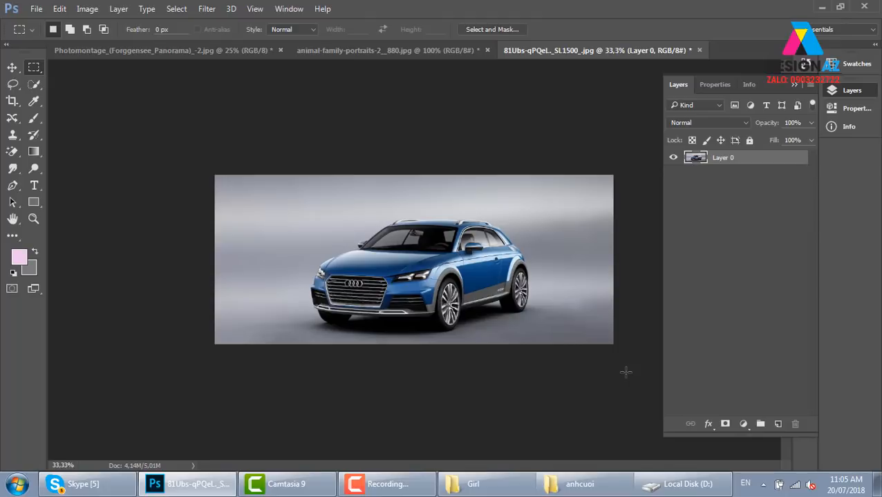
pyautogui.hotkey('ctrl', 'z')
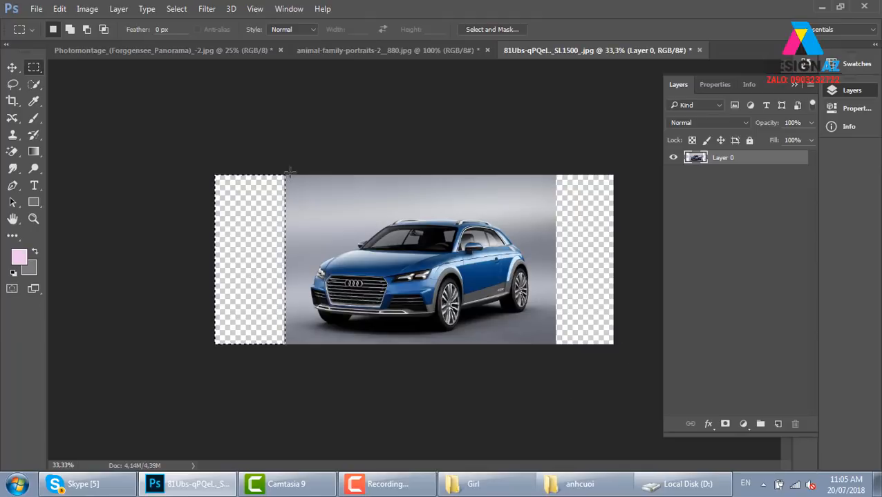
# Select a thin strip along the car photo's left edge, stretch it with Free Transform to the canvas's left edge, and clear the selection
pyautogui.moveTo(287, 175); pyautogui.dragTo(287, 369)
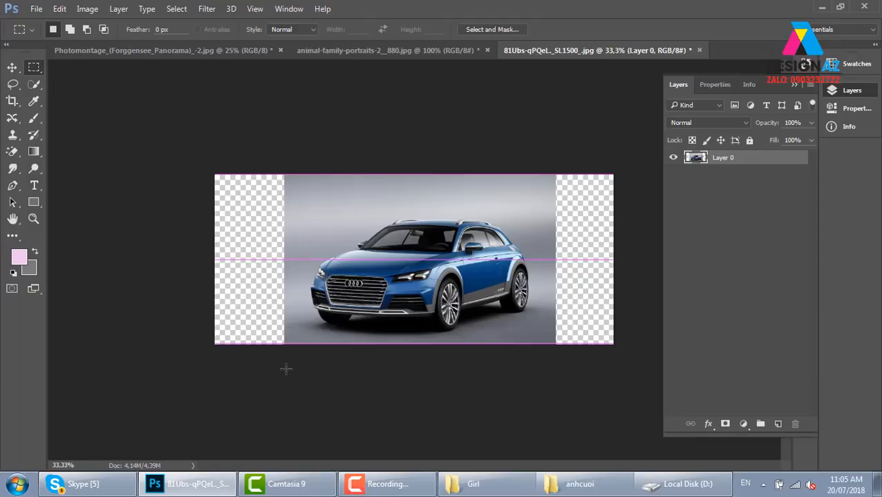
pyautogui.hotkey('ctrl', 't')
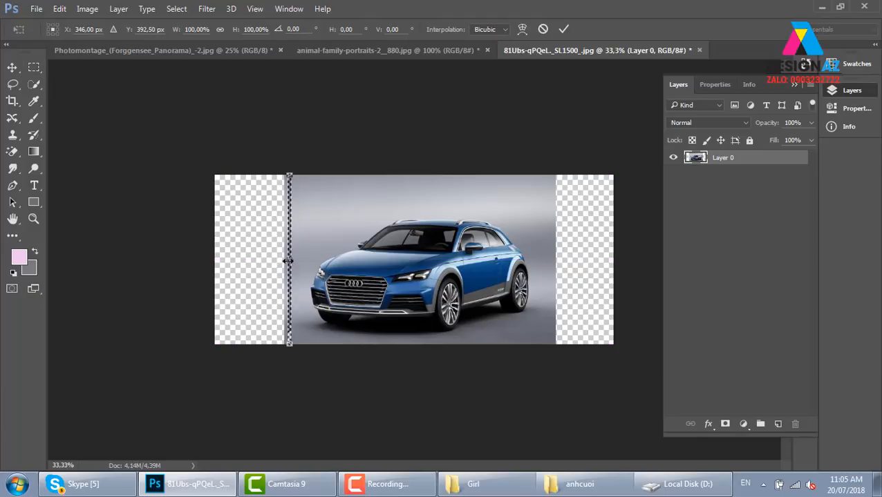
pyautogui.moveTo(287, 260); pyautogui.dragTo(121, 280)
pyautogui.press('Return')
pyautogui.hotkey('ctrl', 'd')
pyautogui.press('v')
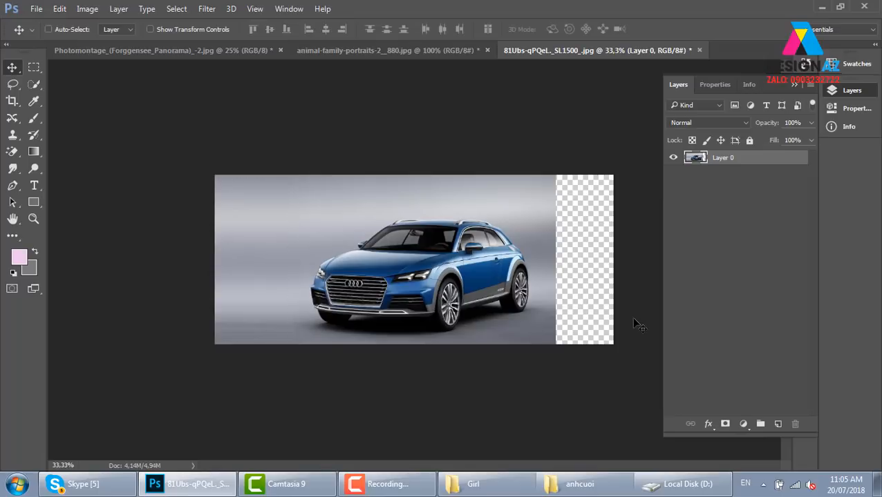
# Select a thin strip along the car photo's right edge, stretch it with Free Transform past the canvas's right edge, and clear the selection
pyautogui.press('m')
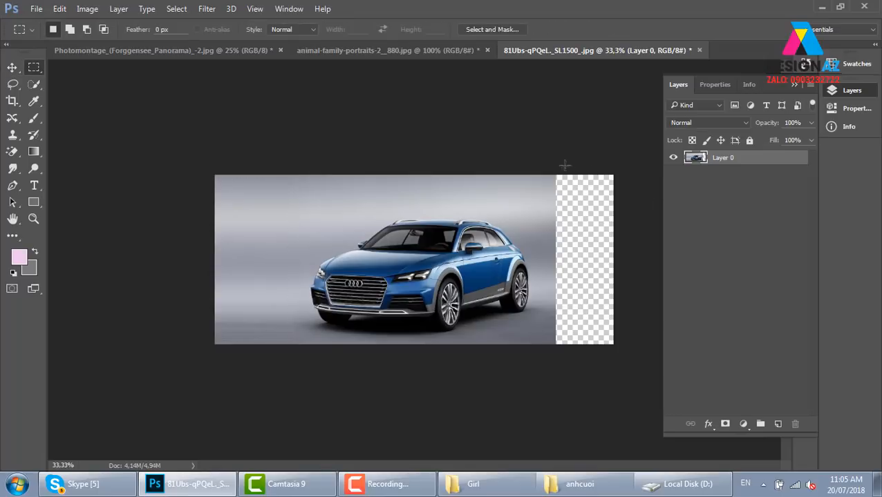
pyautogui.moveTo(552, 165); pyautogui.dragTo(558, 383)
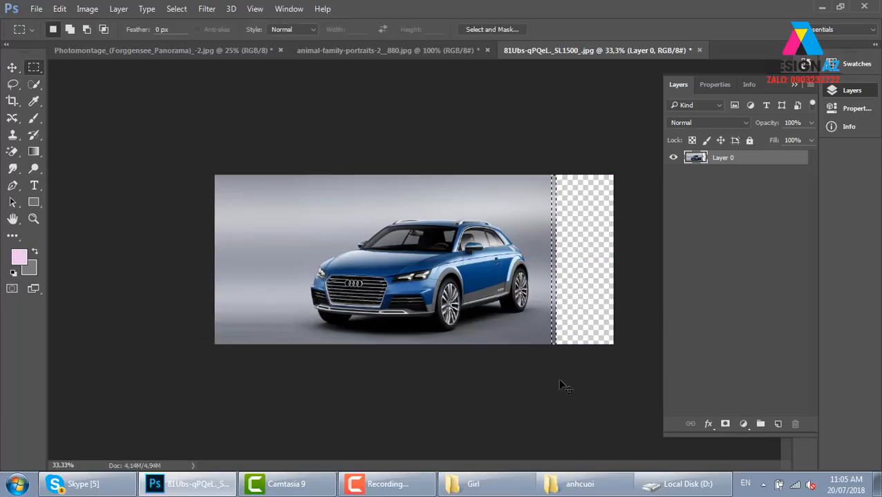
pyautogui.hotkey('ctrl', 't')
pyautogui.moveTo(559, 261); pyautogui.dragTo(668, 246)
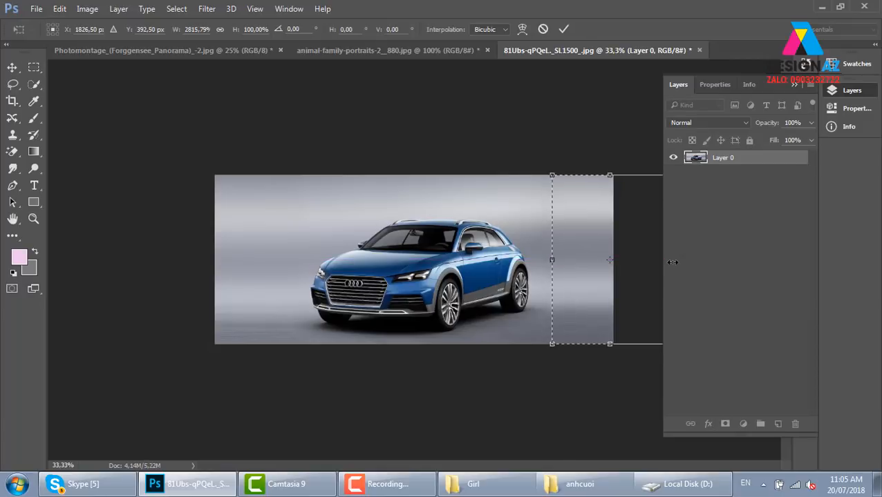
pyautogui.press('Return')
pyautogui.hotkey('ctrl', 'd')
pyautogui.press('v')
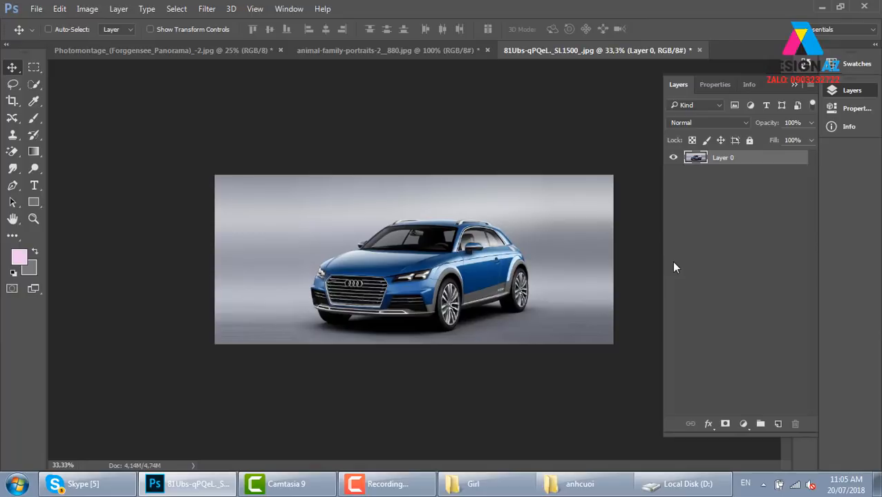
# Undo both edge-strip stretches and the earlier move of the car photo toward the middle of the canvas
pyautogui.hotkey('ctrl', 'alt', 'z')
pyautogui.hotkey('ctrl', 'alt', 'z')
pyautogui.hotkey('ctrl', 'alt', 'z')
pyautogui.hotkey('ctrl', 'alt', 'z')
pyautogui.hotkey('ctrl', 'alt', 'z')
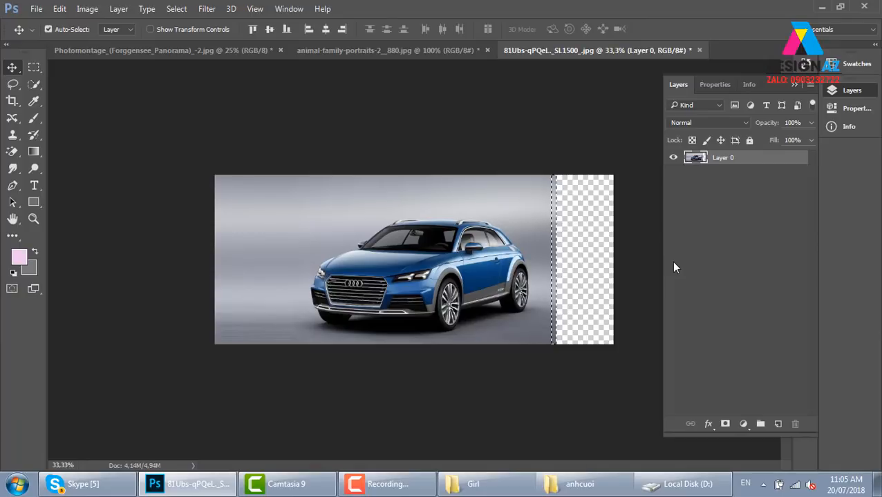
pyautogui.hotkey('ctrl', 'alt', 'z')
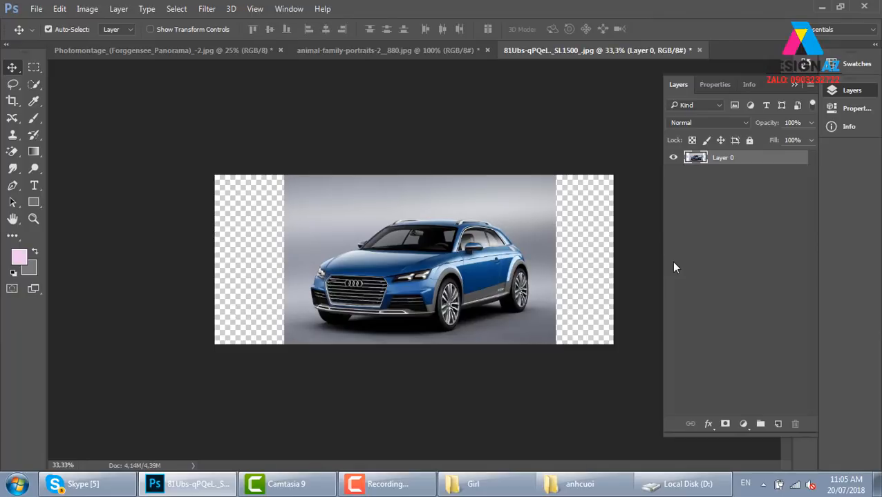
pyautogui.hotkey('ctrl', 'alt', 'z')
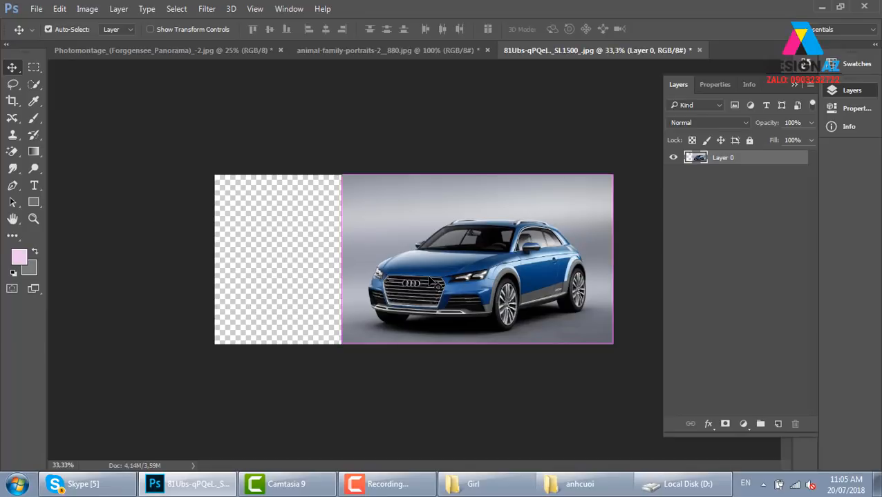
# Try stretching the whole car photo to the canvas's left edge with Free Transform, examine the car's proportions, and undo the stretch
pyautogui.hotkey('ctrl', 't')
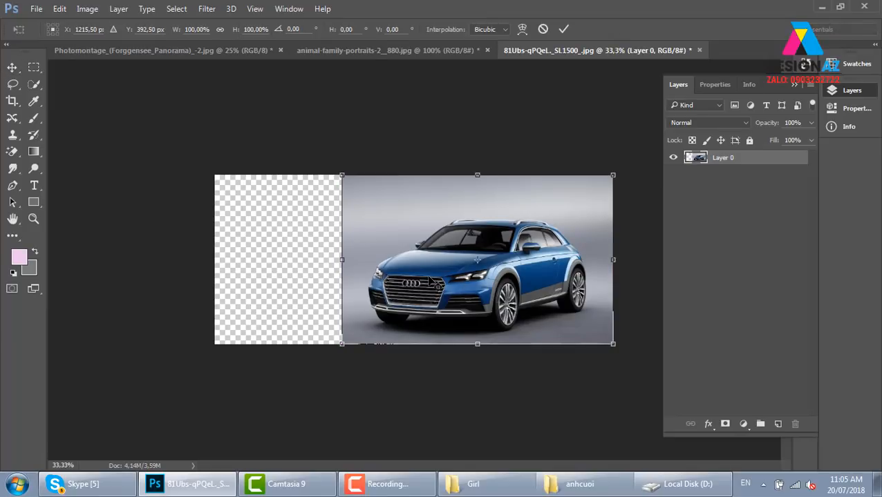
pyautogui.moveTo(316, 262); pyautogui.dragTo(218, 262)
pyautogui.press('Return')
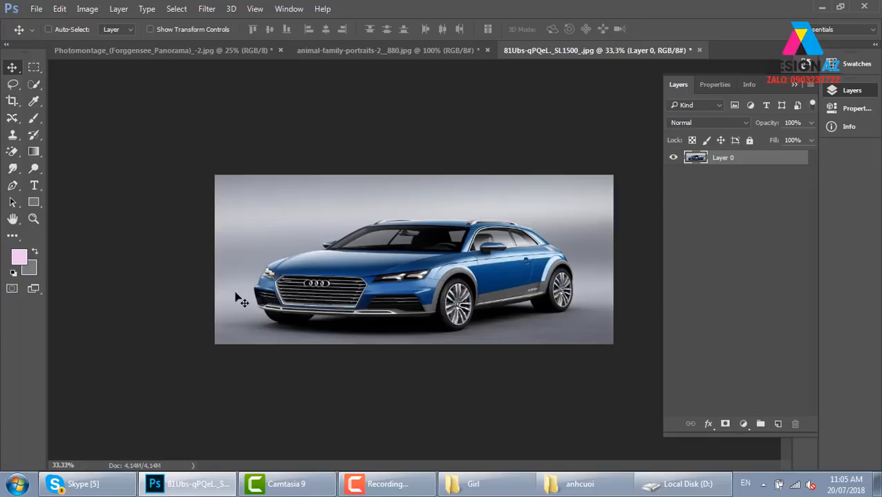
pyautogui.hotkey('ctrl', '-')
pyautogui.hotkey('ctrl', '+')
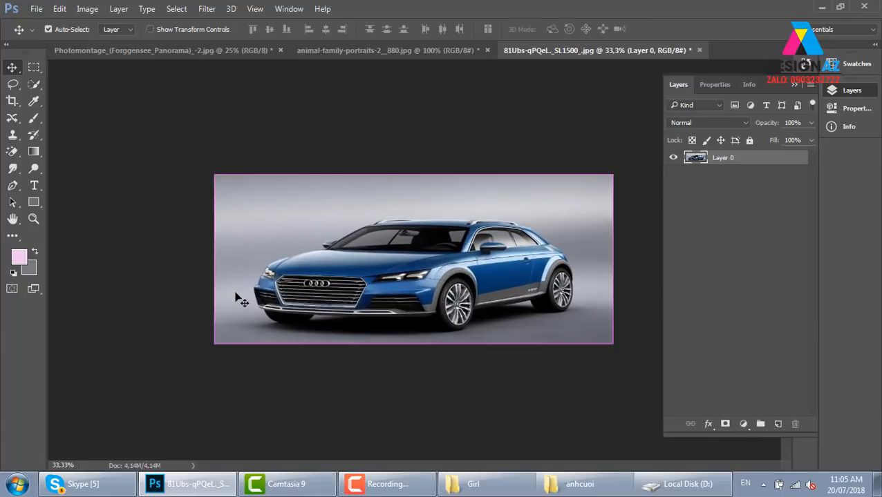
pyautogui.hotkey('ctrl', '+')
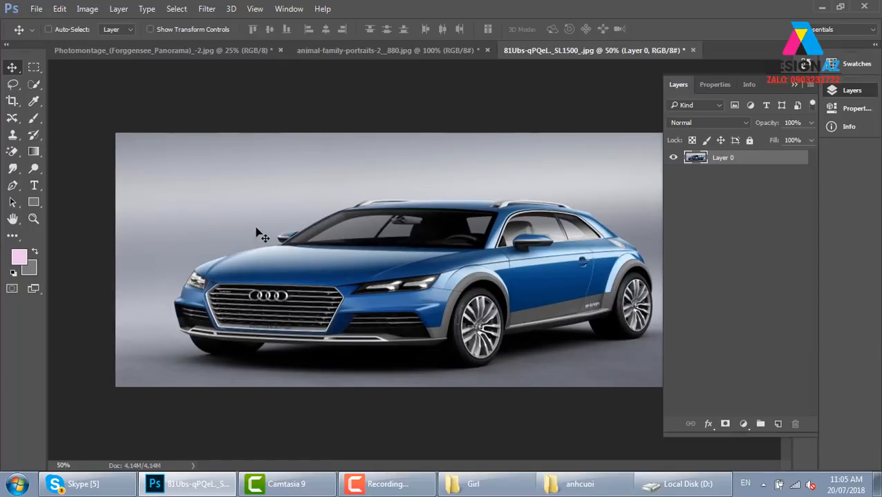
pyautogui.hotkey('ctrl', 'z')
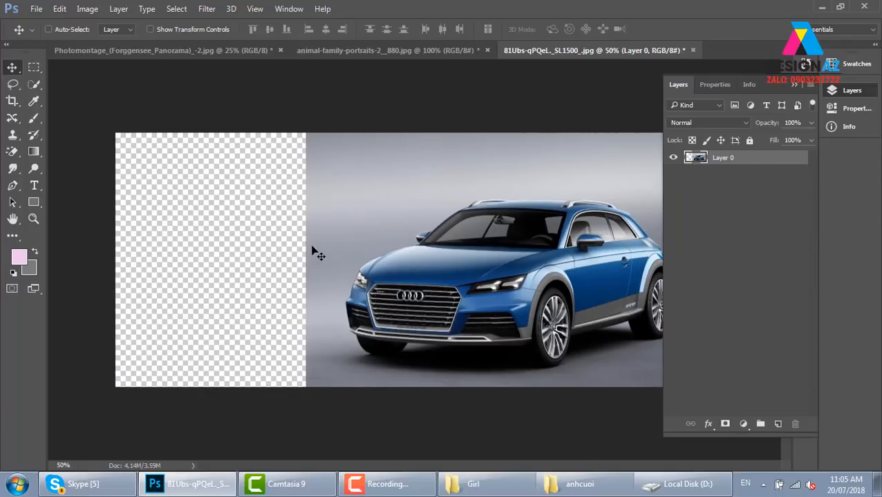
# Widen the car photo to 146.70% with Content-Aware Scale so it reaches the canvas's left edge, and undo the scaling
pyautogui.click(63, 10)
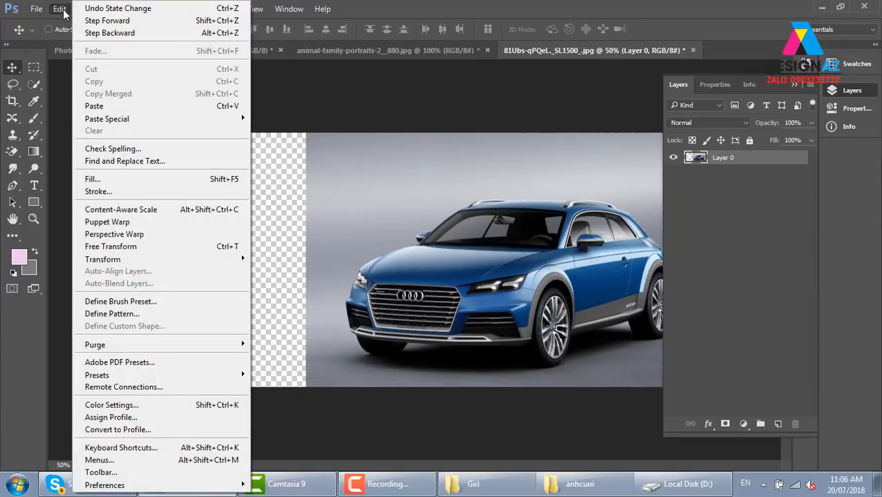
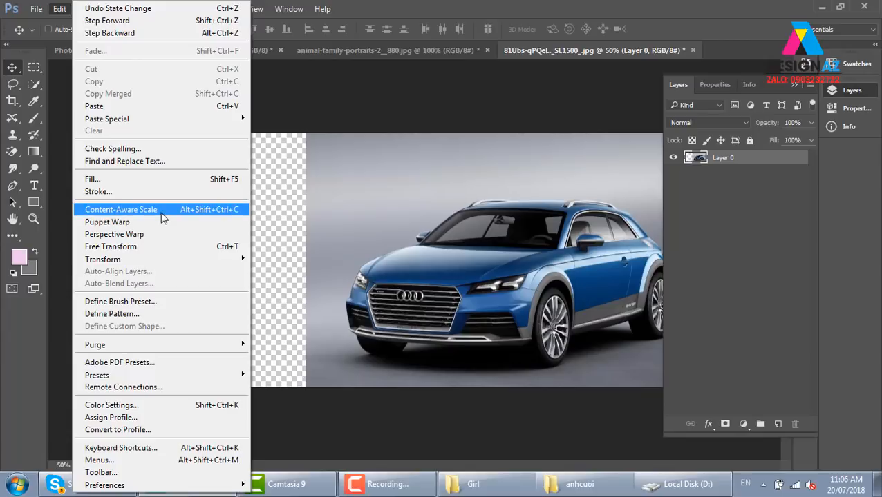
pyautogui.click(163, 216)
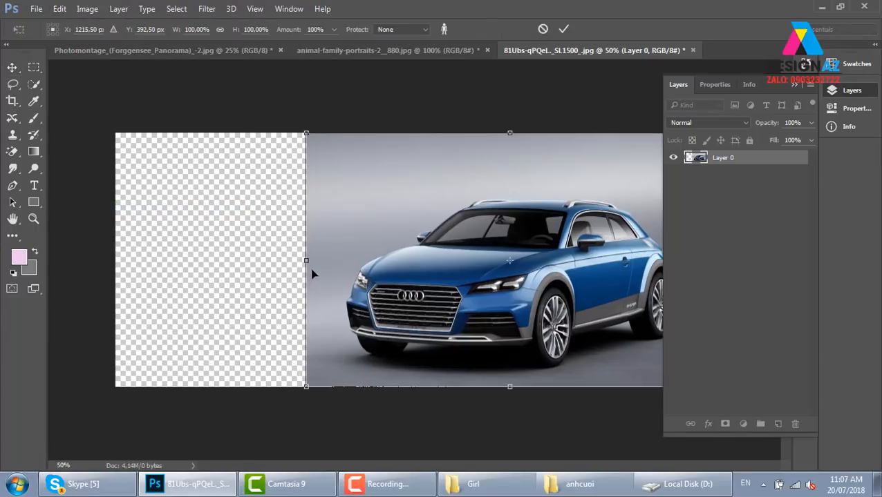
pyautogui.moveTo(307, 262); pyautogui.dragTo(115, 262)
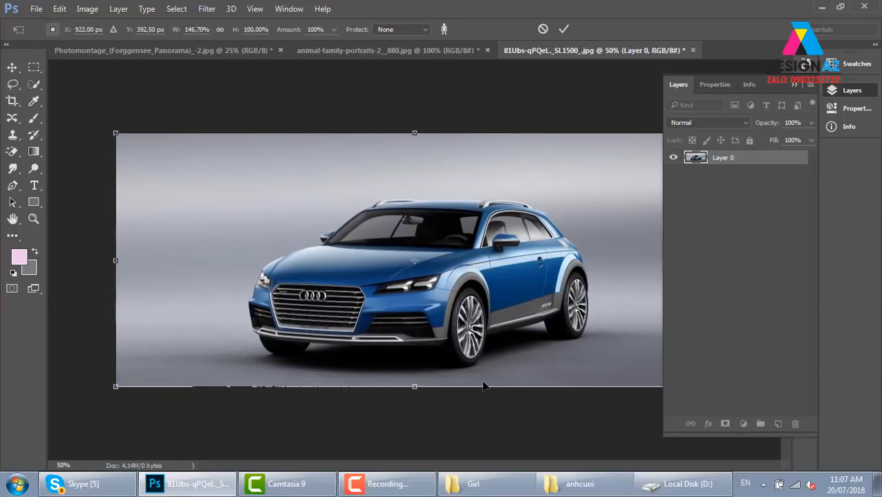
pyautogui.press('Return')
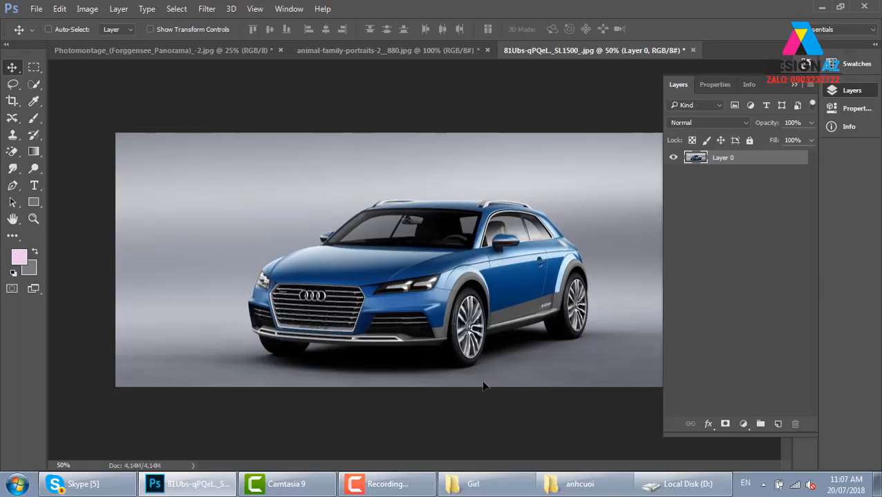
pyautogui.moveTo(483, 387); pyautogui.dragTo(568, 389)
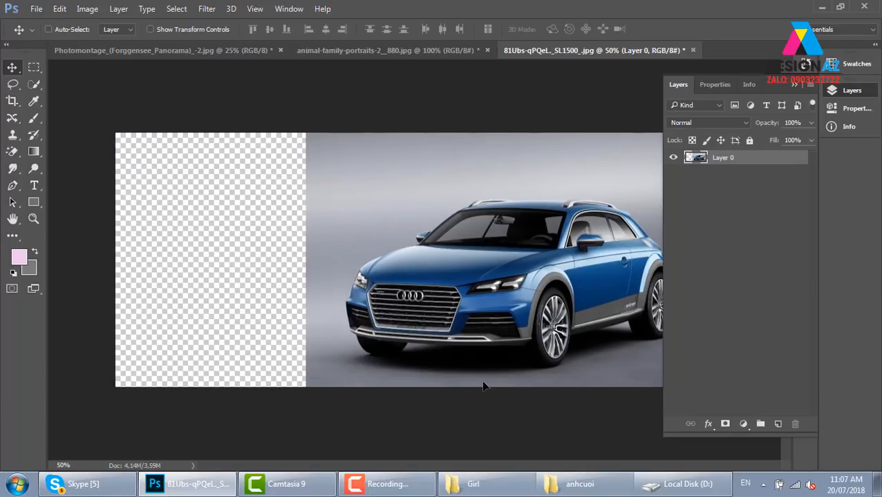
# Widen the car photo to 146.70% with Free Transform for comparison, and undo the transformation
pyautogui.hotkey('ctrl', 't')
pyautogui.moveTo(305, 260); pyautogui.dragTo(115, 263)
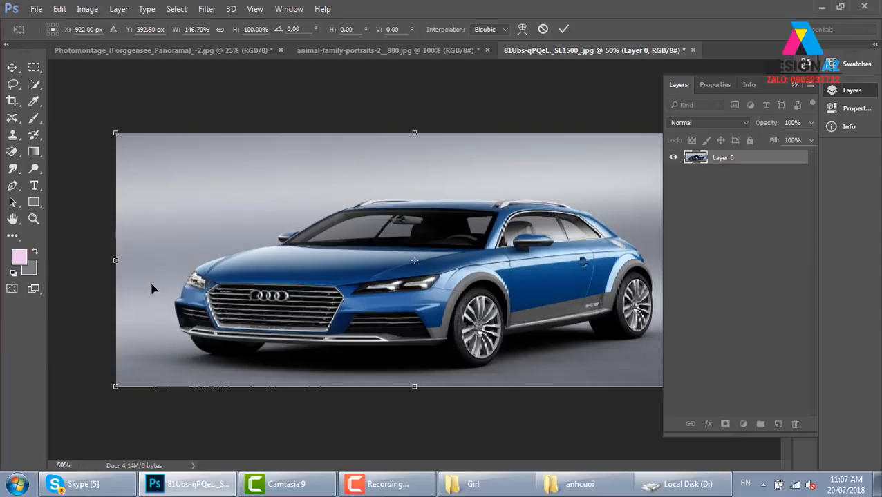
pyautogui.press('Return')
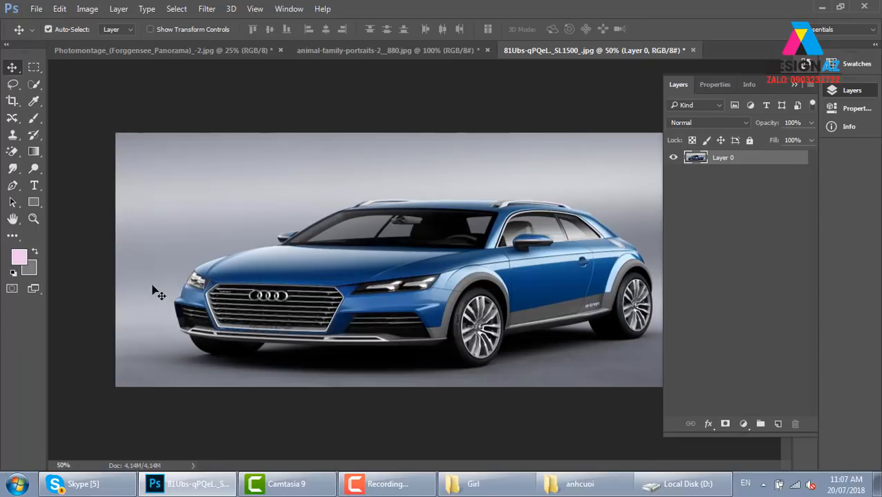
pyautogui.hotkey('ctrl', 'z')
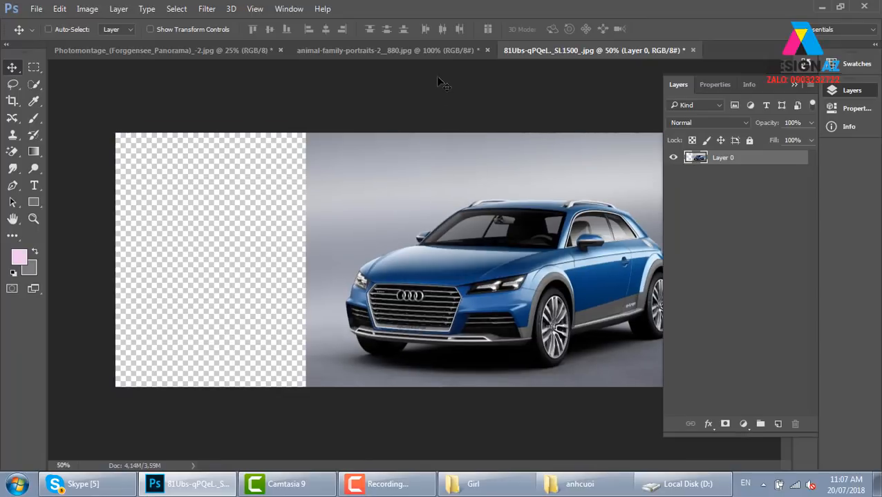
# Close the car photo's document and convert the lion photo's Background into a regular layer
pyautogui.click(692, 50)
pyautogui.click(473, 187)
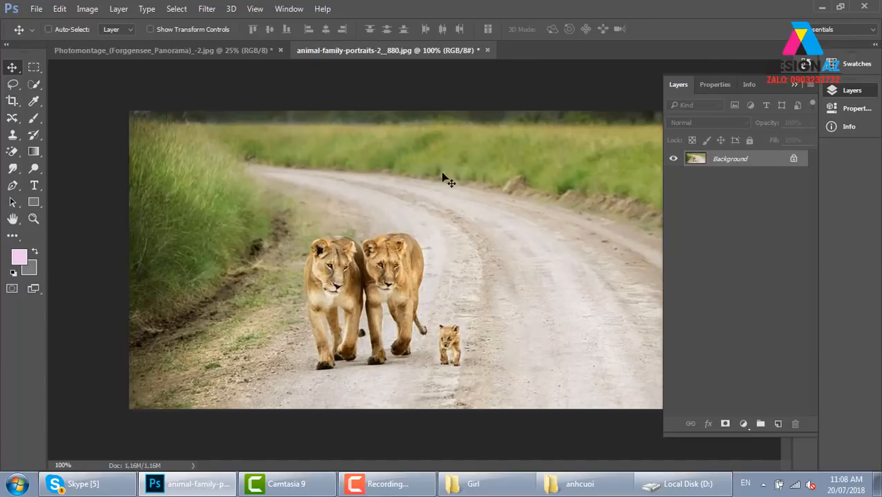
pyautogui.hotkey('ctrl', '-')
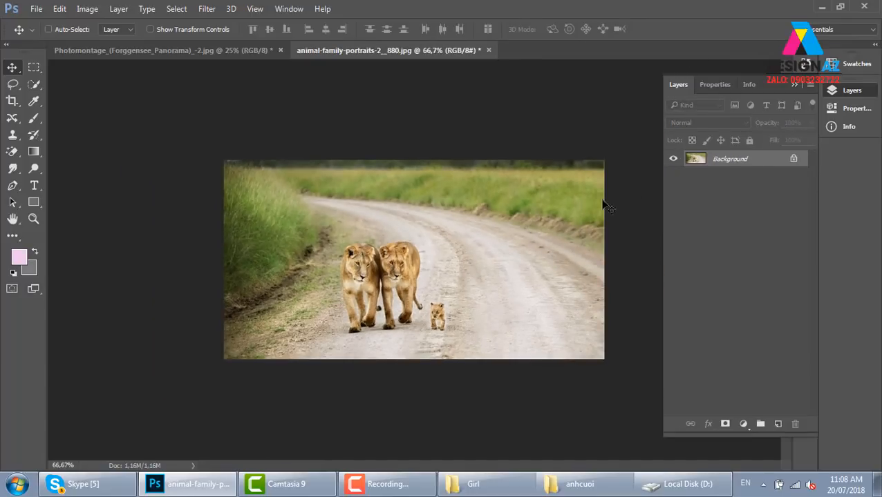
pyautogui.doubleClick(762, 161)
pyautogui.click(545, 156)
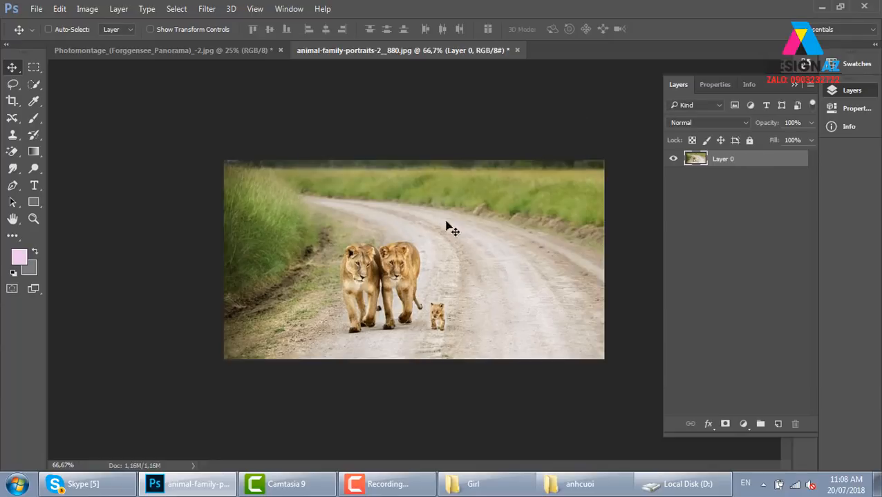
# Try narrowing the lion photo to 68.86% width from its right side with Content-Aware Scale, and undo the scaling
pyautogui.hotkey('ctrl', 'alt')
pyautogui.hotkey('ctrl', 'alt', 'shift', 'c')
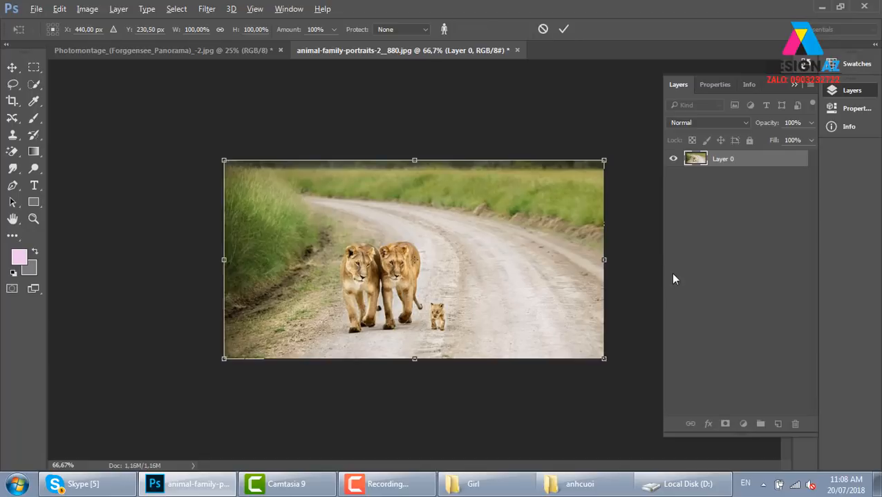
pyautogui.moveTo(603, 260); pyautogui.dragTo(485, 260)
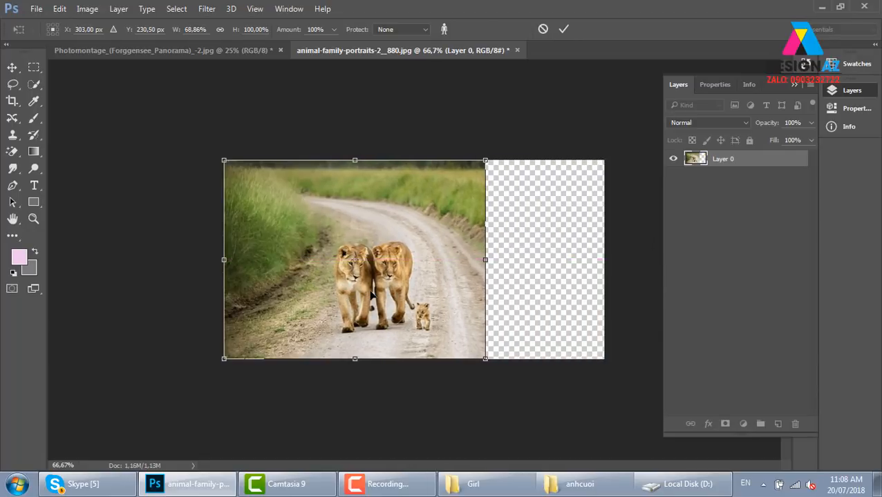
pyautogui.hotkey('ctrl', 'z')
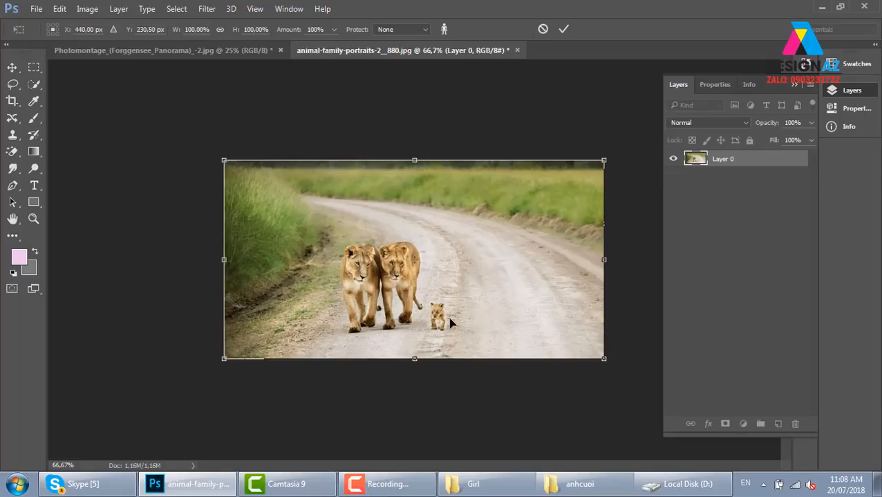
pyautogui.hotkey('ctrl', '1')
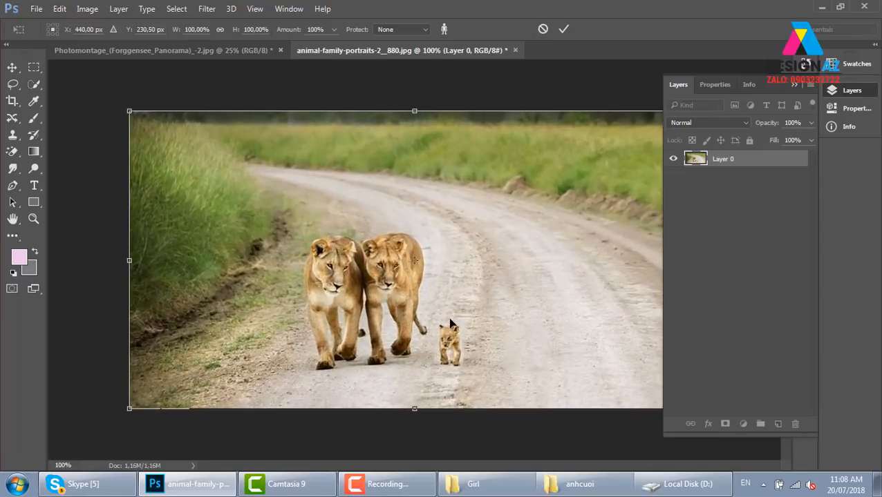
# Collapse the Layers panel and narrow the lion photo to 71.36% width with Free Transform, keeping its left edge on the canvas edge
pyautogui.click(793, 86)
pyautogui.press('Return')
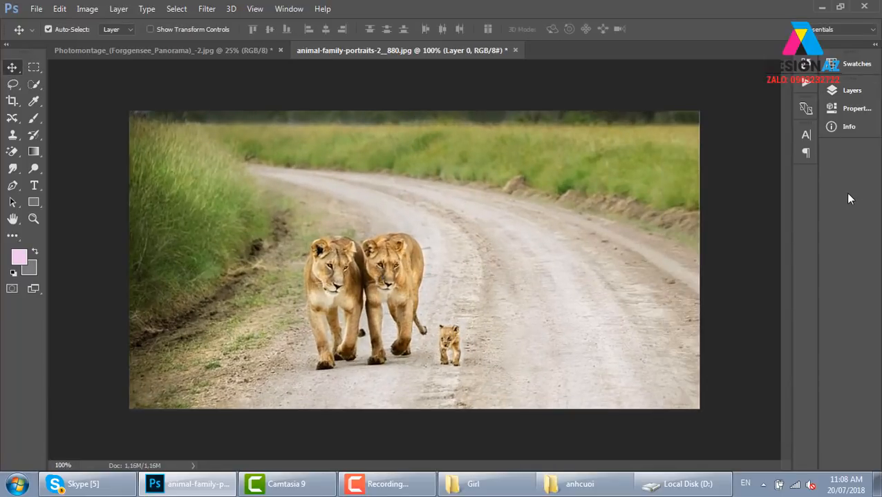
pyautogui.hotkey('ctrl', 't')
pyautogui.moveTo(697, 260); pyautogui.dragTo(594, 266)
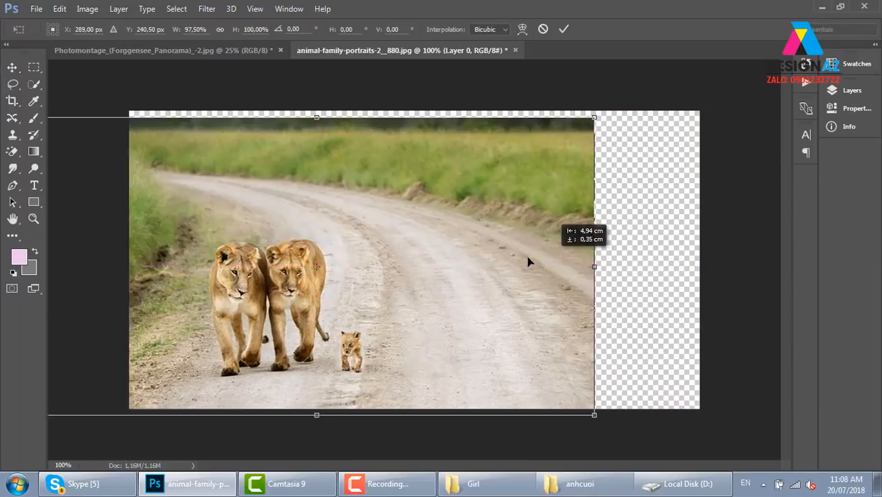
pyautogui.moveTo(528, 262)
pyautogui.mouseDown()
pyautogui.moveTo(645, 260)
pyautogui.moveTo(536, 262)
pyautogui.mouseUp()
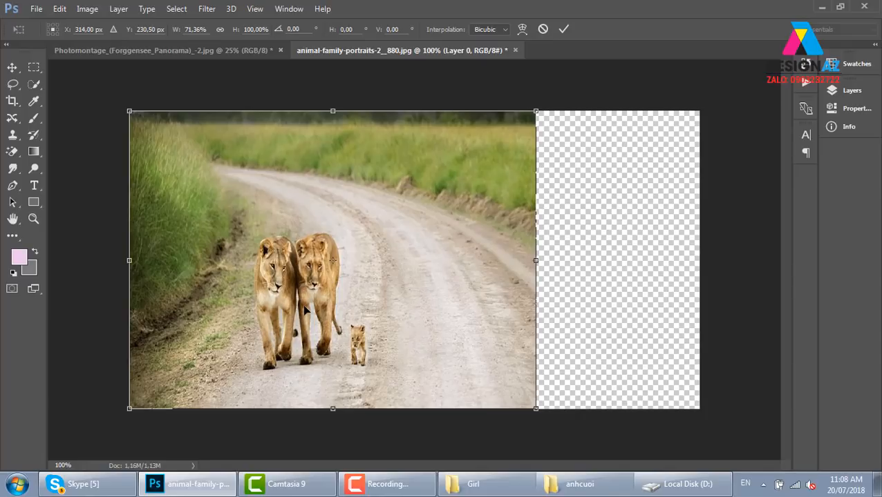
pyautogui.press('Return')
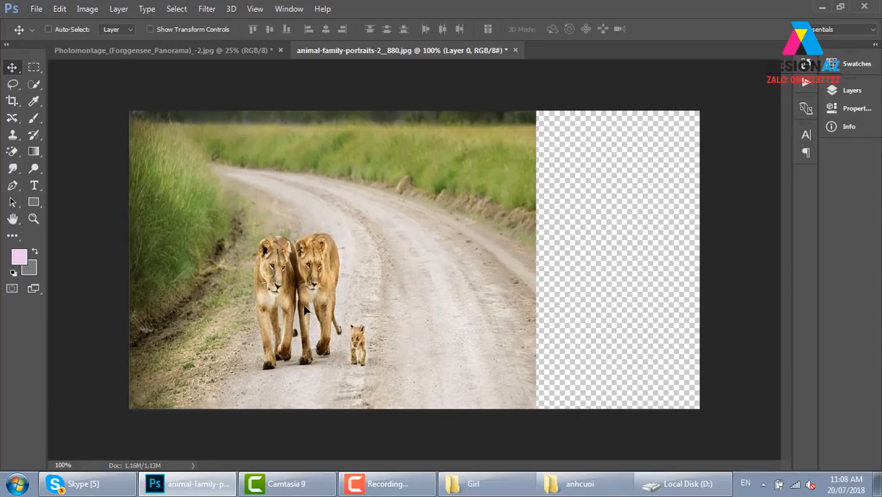
# Undo the Free Transform narrowing and try narrowing the lion photo to 62.50% width from its right side with Content-Aware Scale
pyautogui.hotkey('ctrl', 'z')
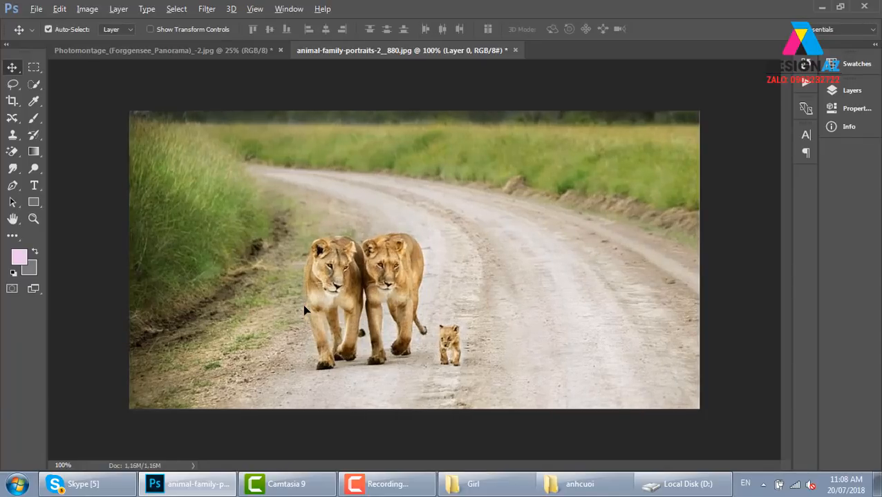
pyautogui.hotkey('ctrl', 'alt', 'shift', 'c')
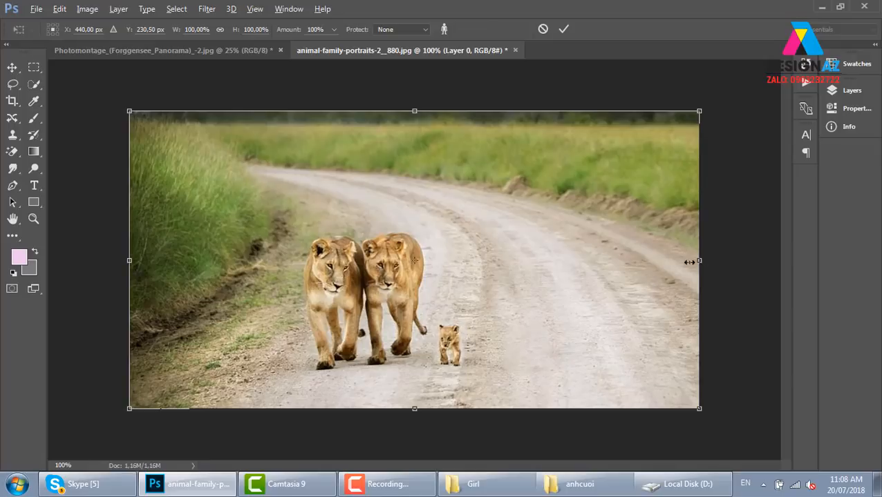
pyautogui.moveTo(688, 260); pyautogui.dragTo(485, 281)
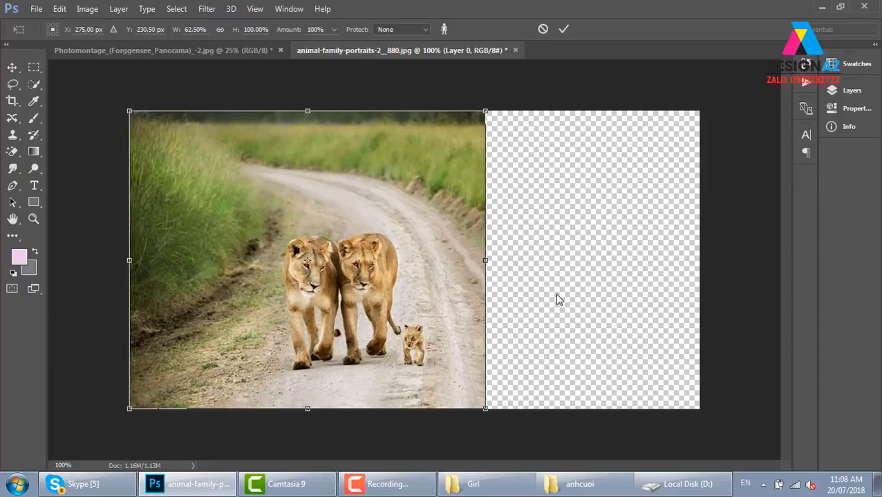
pyautogui.press('Return')
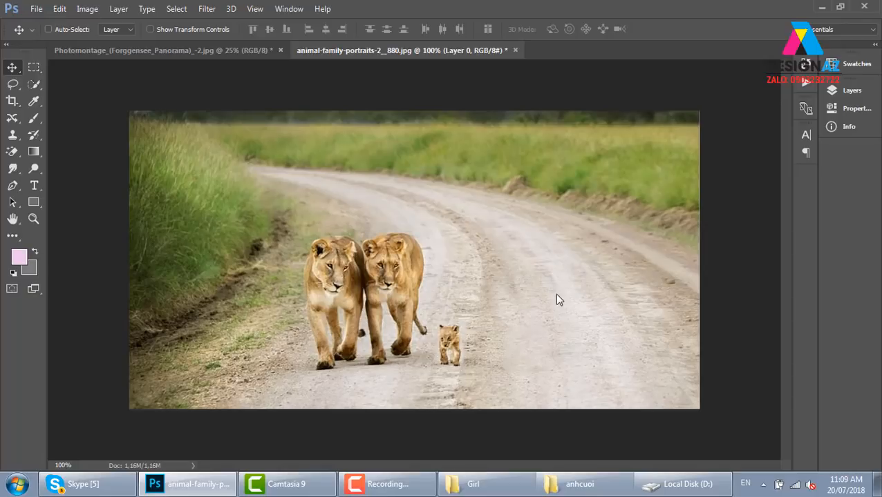
# Open the portrait image Cheetah-Beautiful-Images-hd-wallpapers.jpg from the casi folder inside thuvienanh
pyautogui.hotkey('ctrl', 'o')
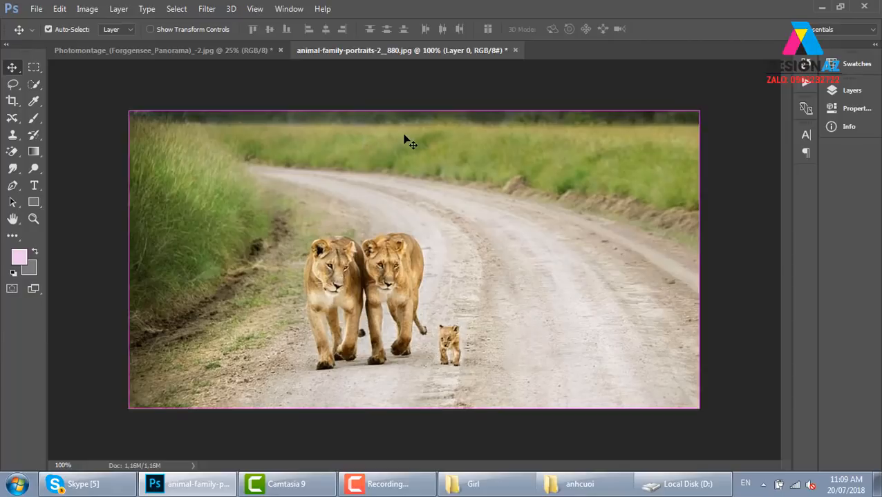
pyautogui.click(159, 30)
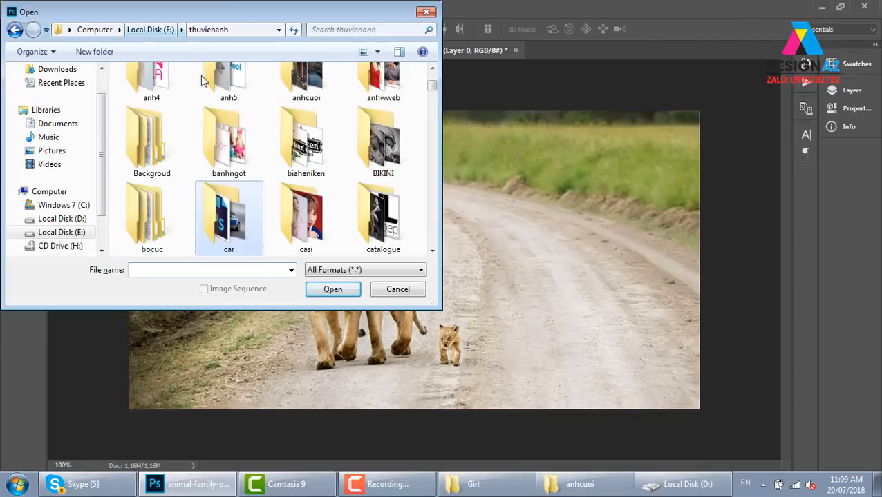
pyautogui.click(246, 148)
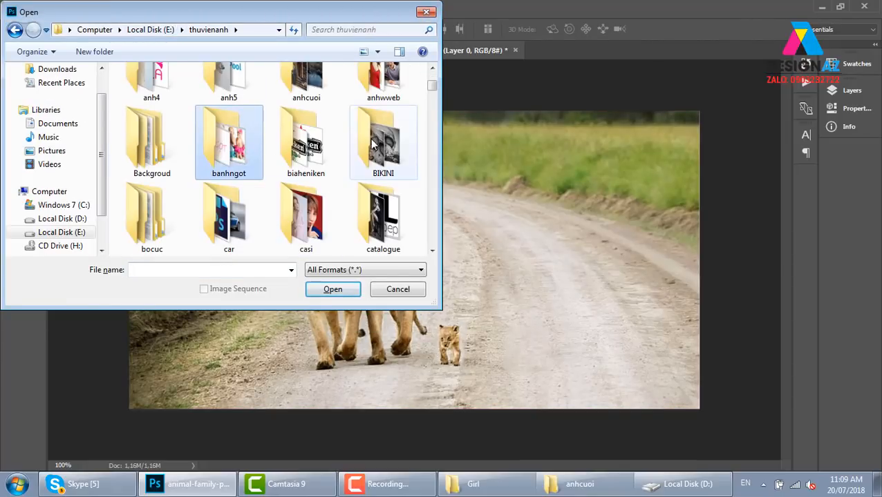
pyautogui.doubleClick(315, 228)
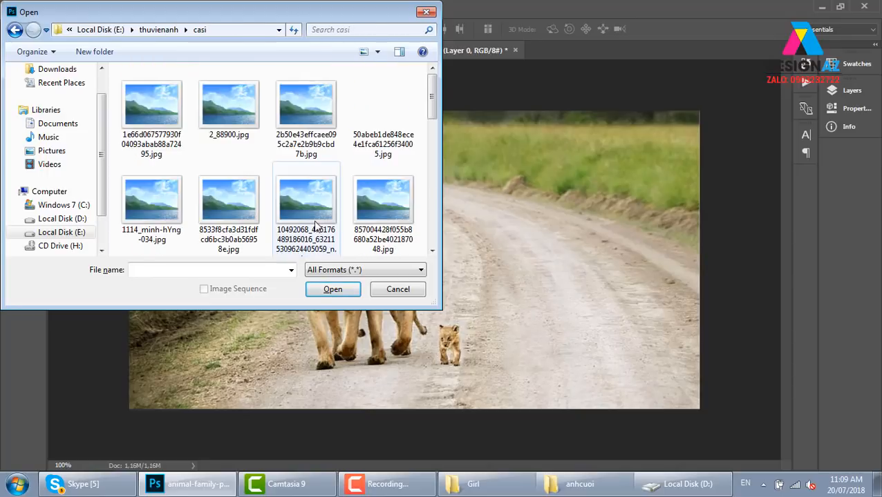
pyautogui.moveTo(432, 98); pyautogui.dragTo(432, 110)
pyautogui.scroll(-5, 331, 104)
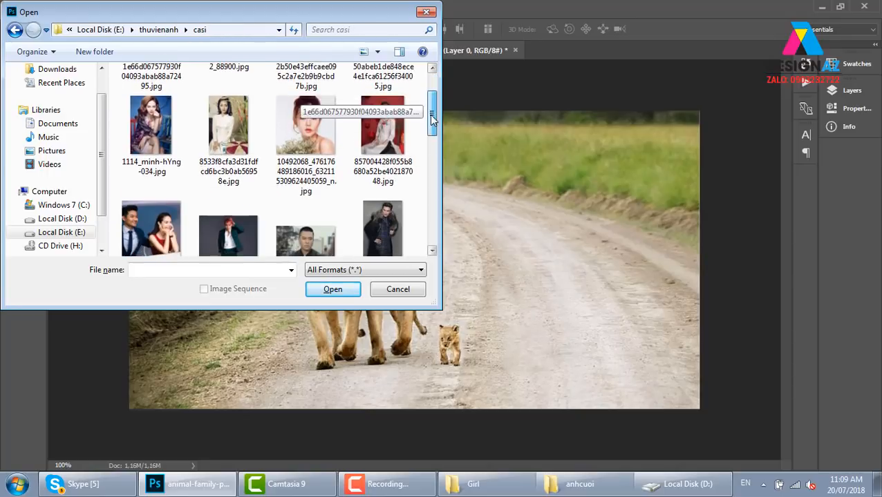
pyautogui.click(313, 130)
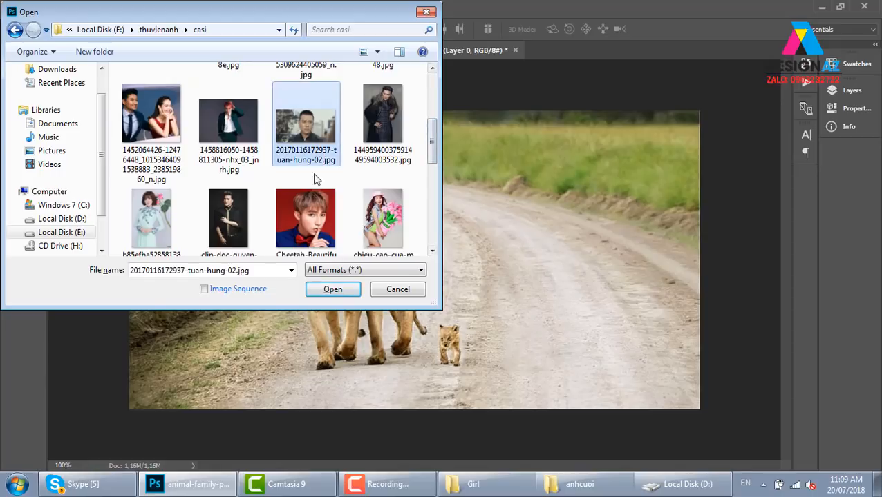
pyautogui.click(315, 222)
pyautogui.click(332, 290)
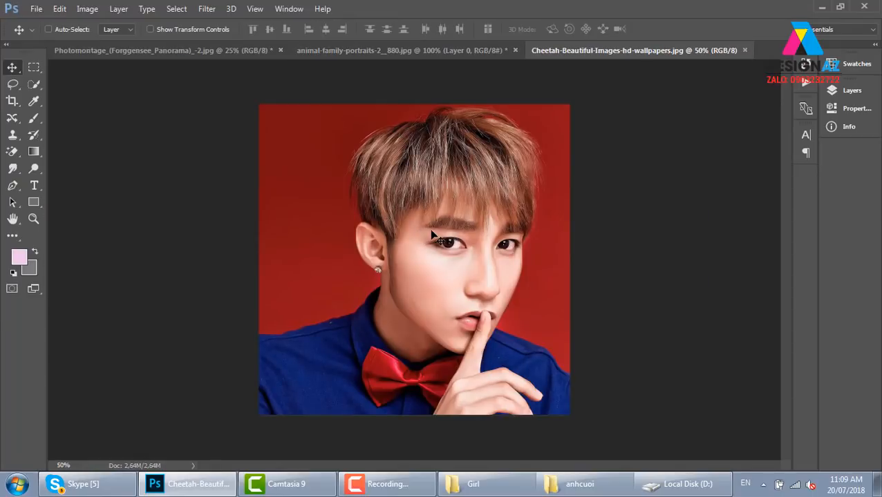
# Show the Layers panel and convert the portrait's Background into a regular layer with the default settings
pyautogui.press('F6')
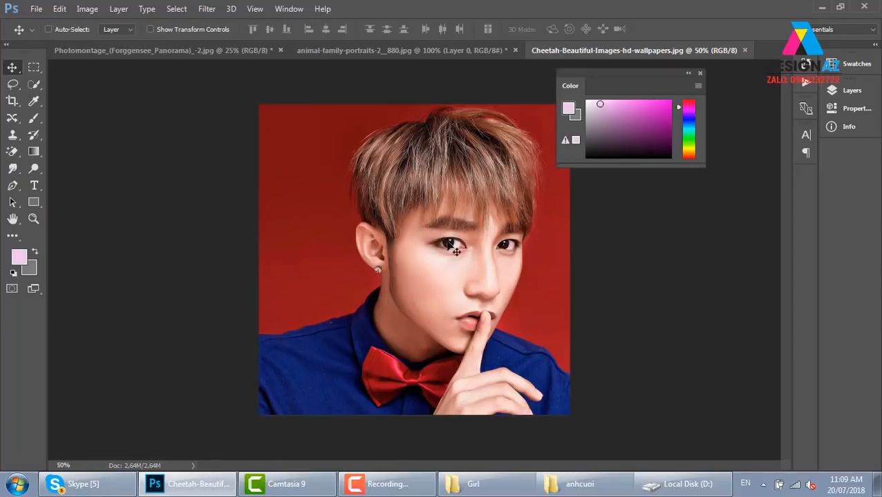
pyautogui.click(701, 73)
pyautogui.press('F7')
pyautogui.doubleClick(777, 170)
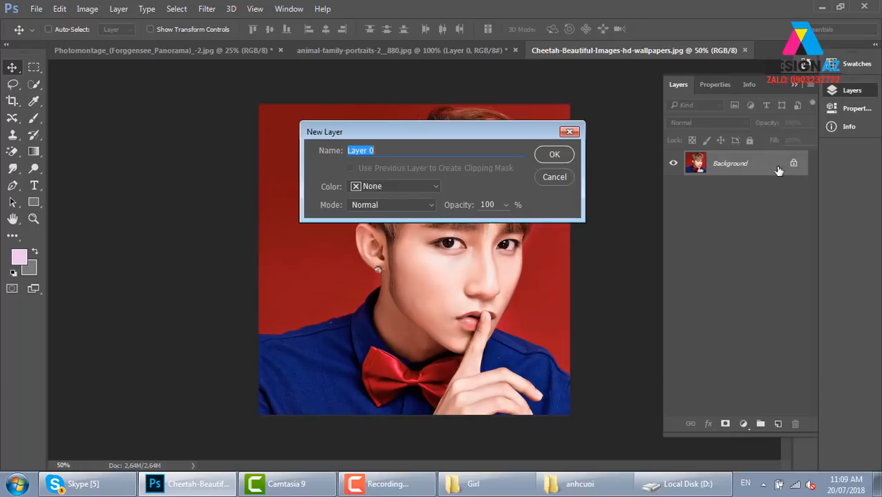
pyautogui.press('Return')
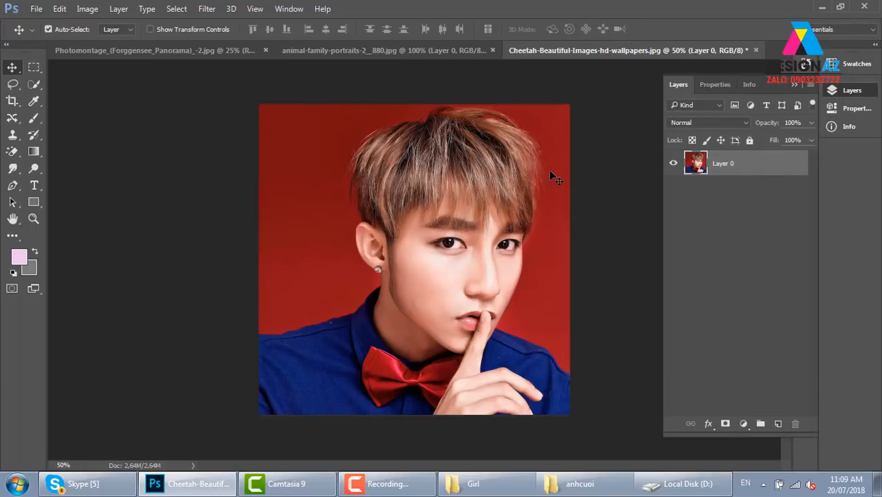
# Try scaling the portrait proportionally to 75.83% from its upper-right corner with Content-Aware Scale, and undo the scaling
pyautogui.hotkey('ctrl', 't')
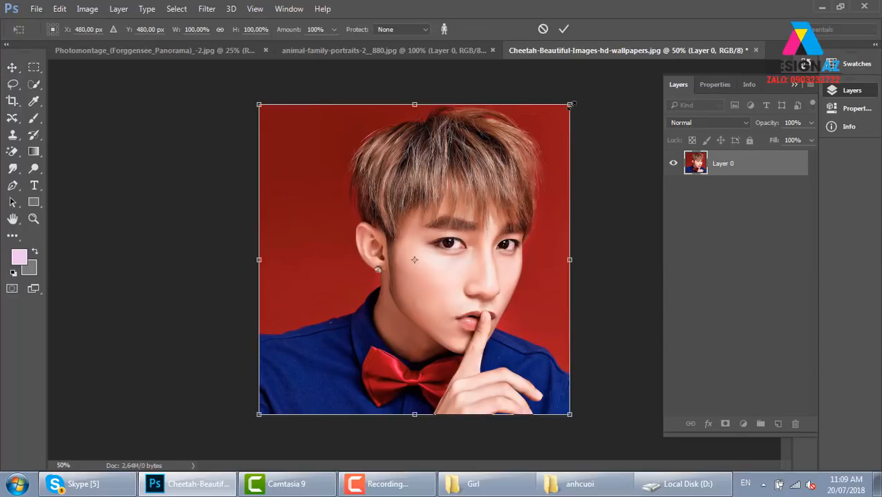
pyautogui.moveTo(568, 106); pyautogui.dragTo(487, 170)
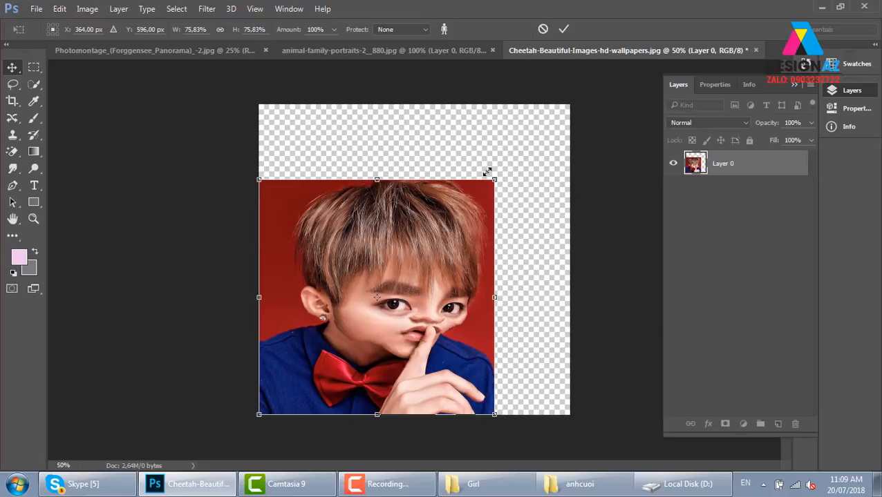
pyautogui.press('Return')
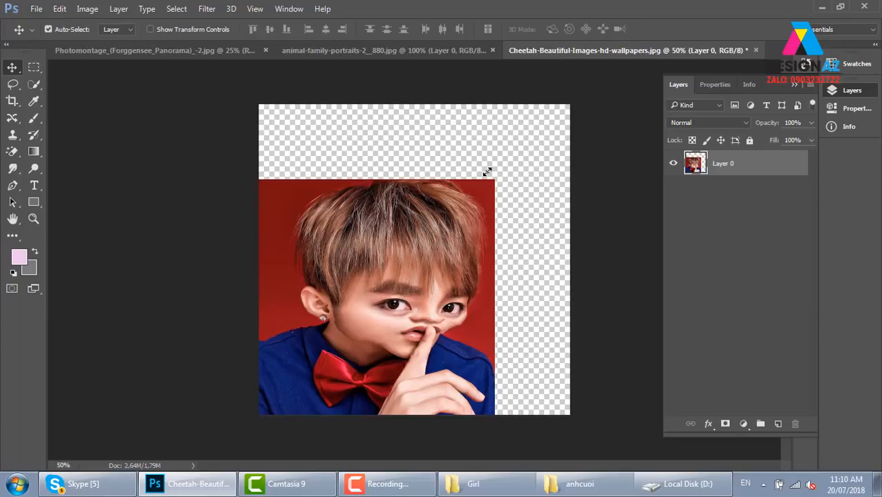
pyautogui.hotkey('ctrl', 'z')
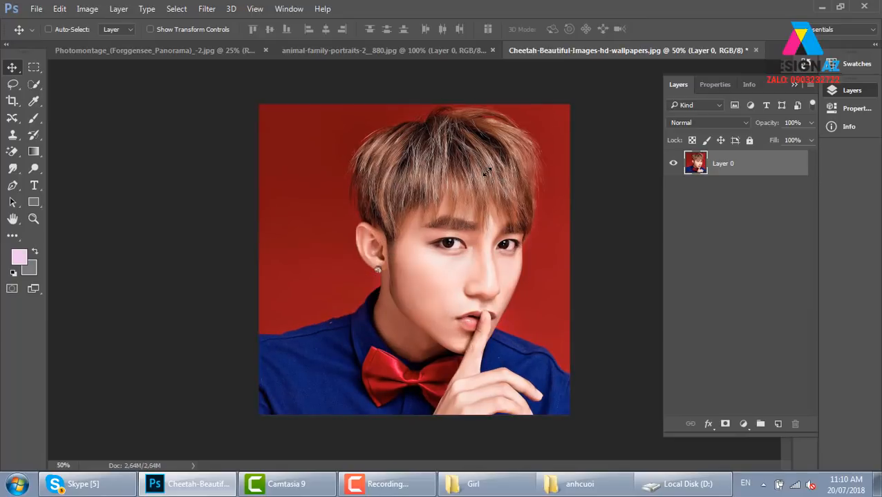
# Try a milder proportional Content-Aware Scale of the portrait to 87.08% from its upper-right corner, and undo it
pyautogui.hotkey('ctrl', 'a')
pyautogui.hotkey('ctrl', 't')
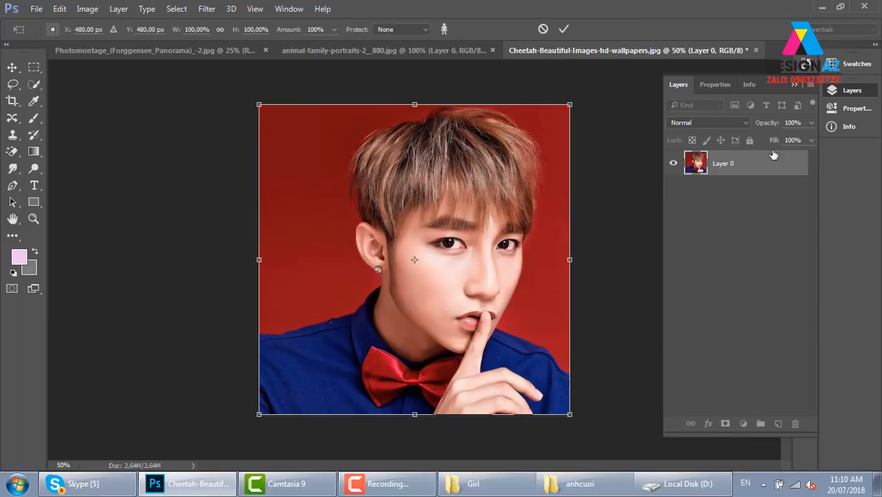
pyautogui.moveTo(568, 105); pyautogui.dragTo(529, 145)
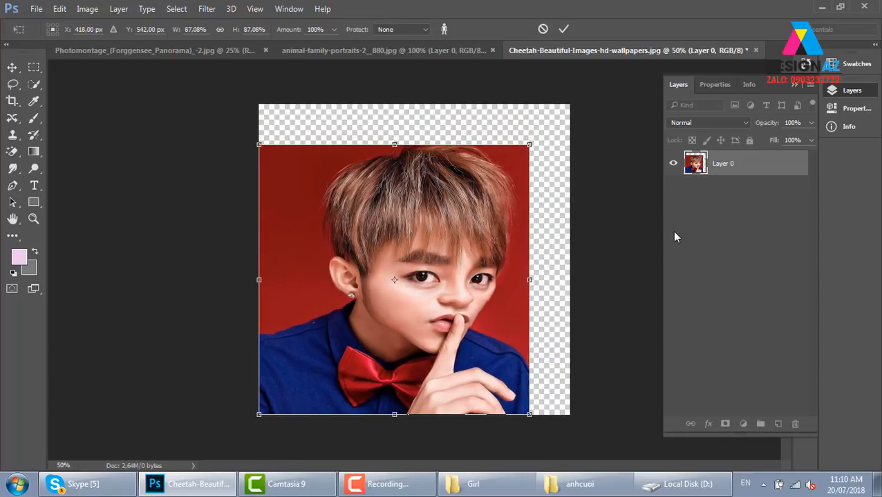
pyautogui.press('Return')
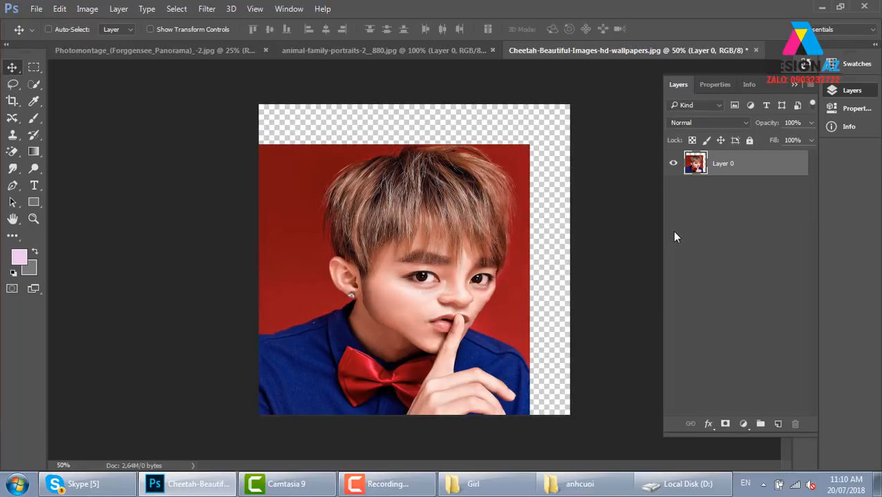
pyautogui.hotkey('ctrl', 'z')
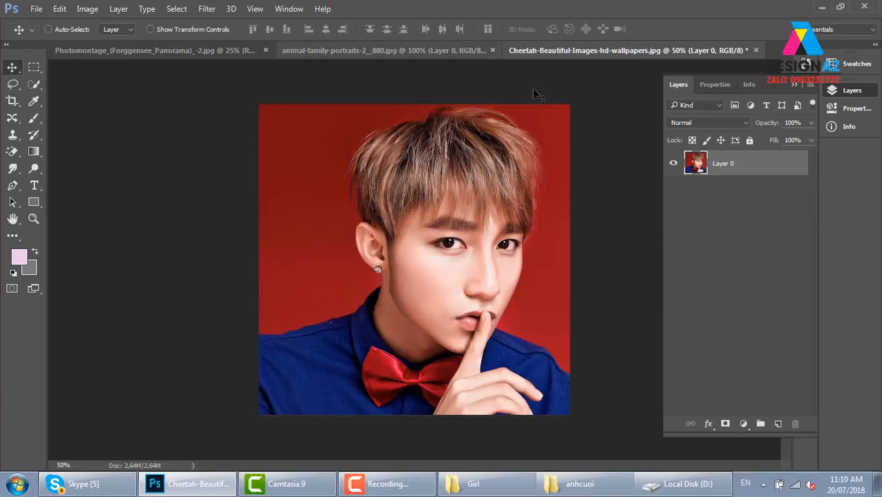
# Close the portrait's document without saving the changes
pyautogui.click(755, 50)
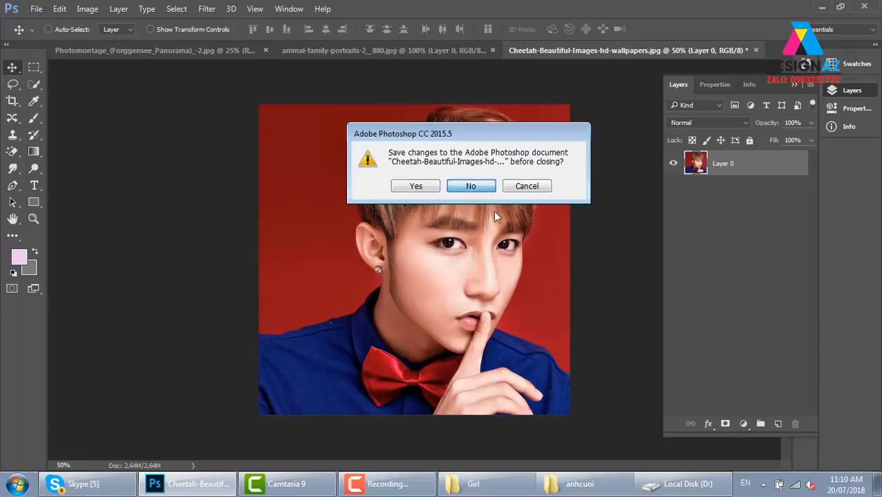
pyautogui.click(470, 187)
# Select a full-height rectangular area of the lion photo enclosing both lionesses and the cub
pyautogui.hotkey('ctrl', '-')
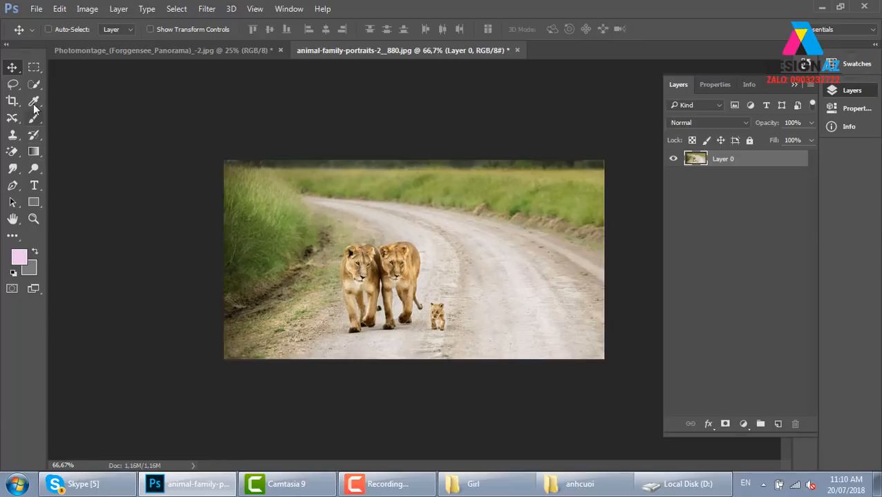
pyautogui.click(34, 67)
pyautogui.moveTo(337, 206); pyautogui.dragTo(460, 370)
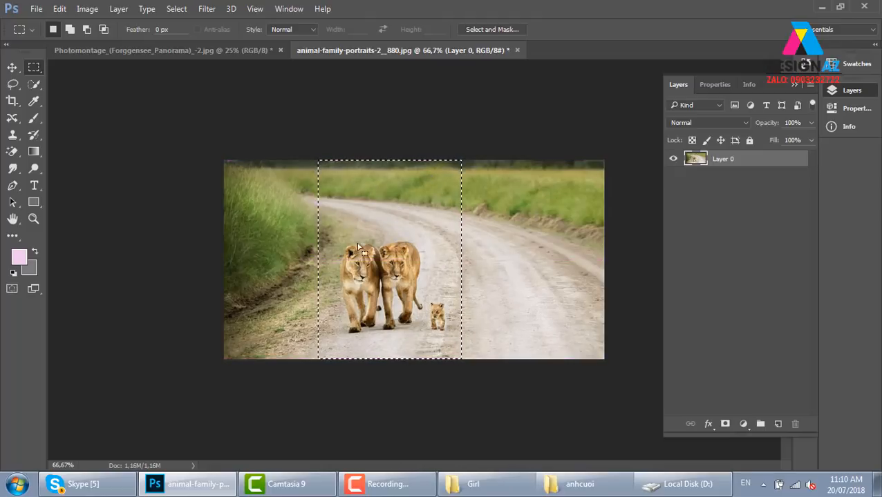
pyautogui.moveTo(378, 221); pyautogui.dragTo(389, 188)
pyautogui.hotkey('ctrl', 'z')
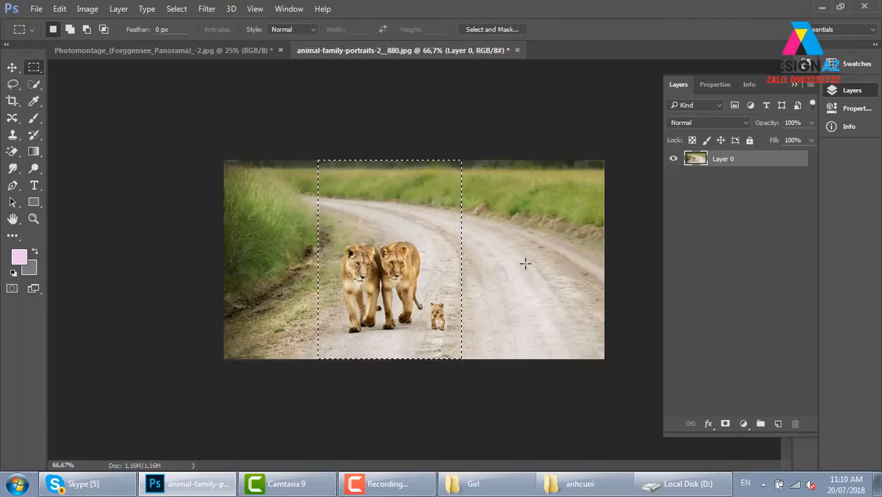
pyautogui.hotkey('ctrl', '+')
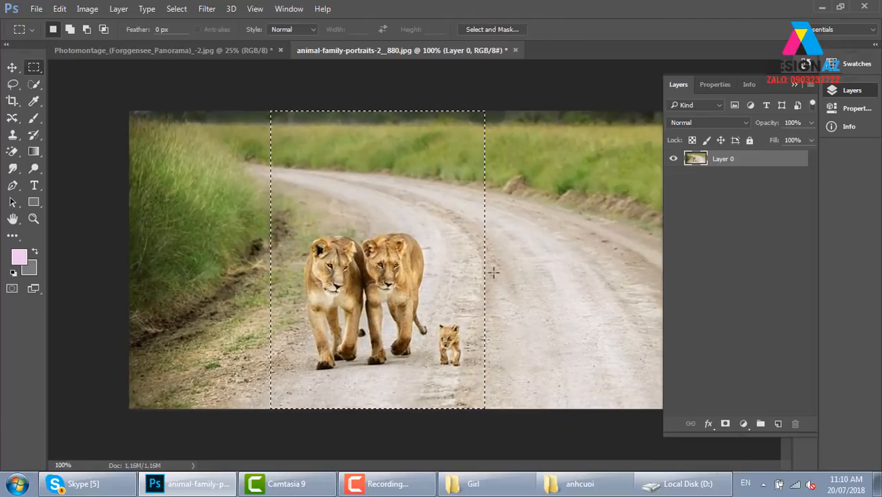
# Save the selection around the lions as a new channel named k in the lion photo's document
pyautogui.click(178, 9)
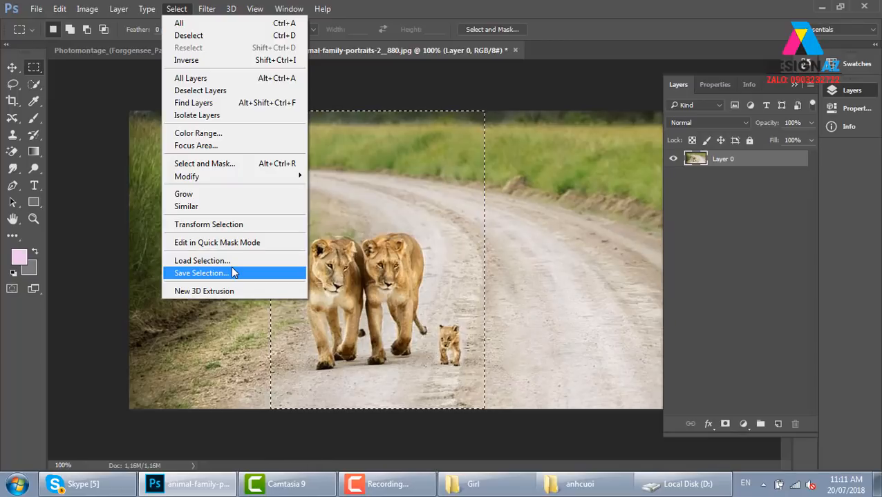
pyautogui.click(234, 274)
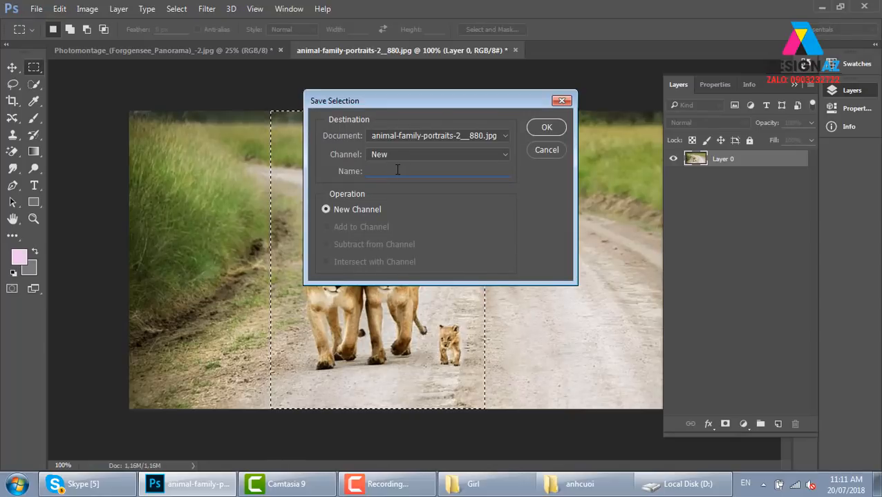
pyautogui.write('k')
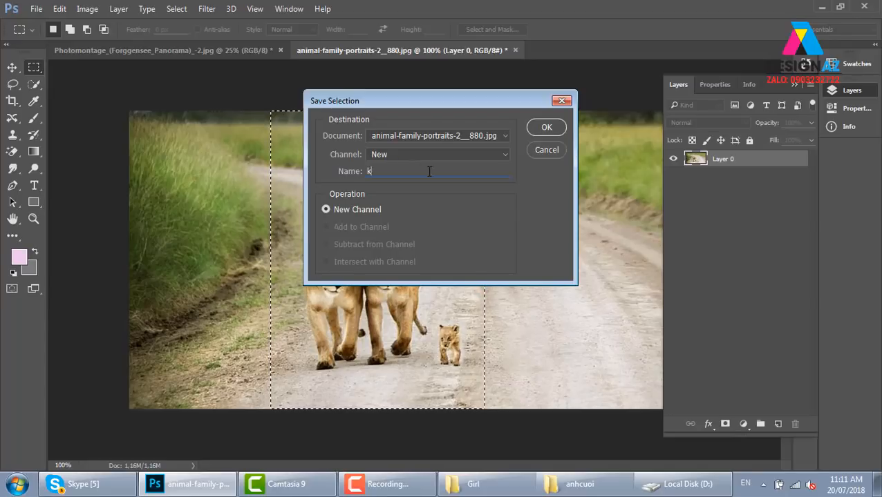
pyautogui.click(469, 153)
pyautogui.click(533, 183)
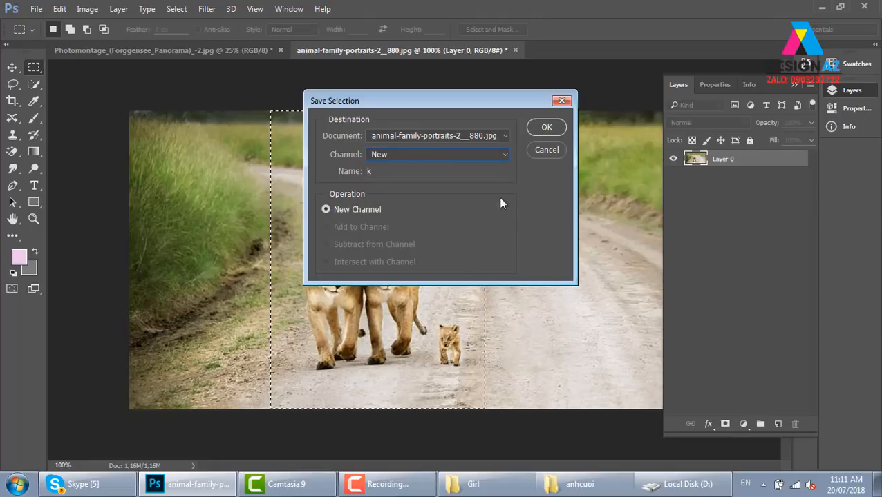
pyautogui.click(547, 129)
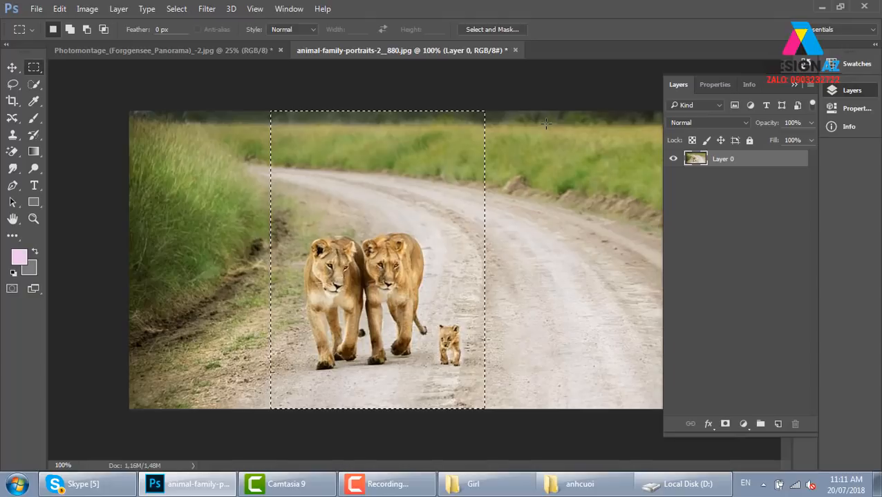
# Clear the selection and narrow the lion photo with Content-Aware Scale to 48.75% width, protecting the area saved as k
pyautogui.press('v')
pyautogui.hotkey('ctrl', 'd')
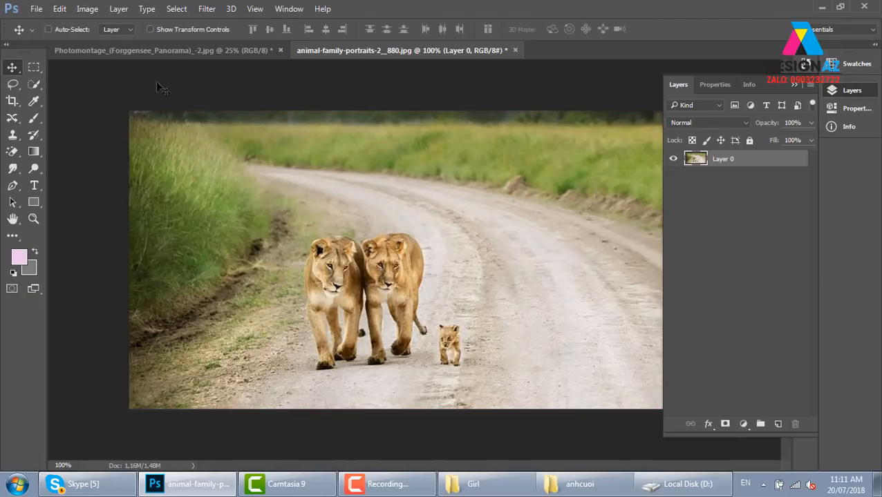
pyautogui.click(60, 8)
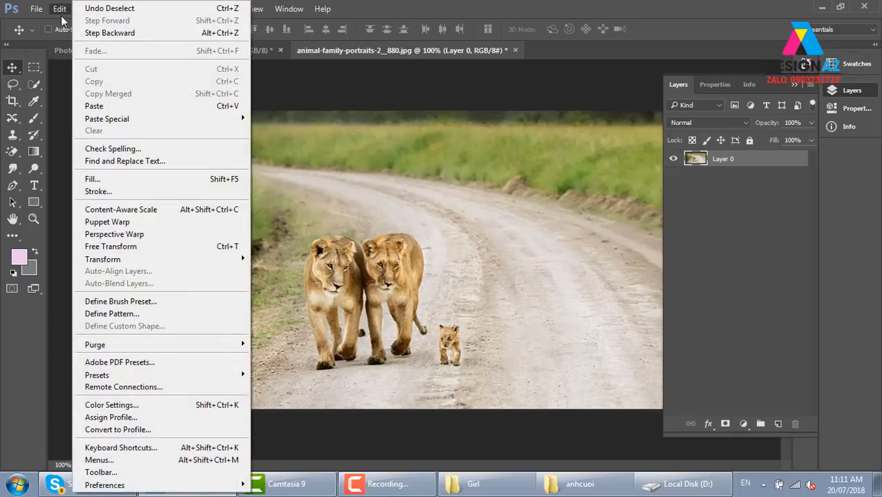
pyautogui.click(219, 214)
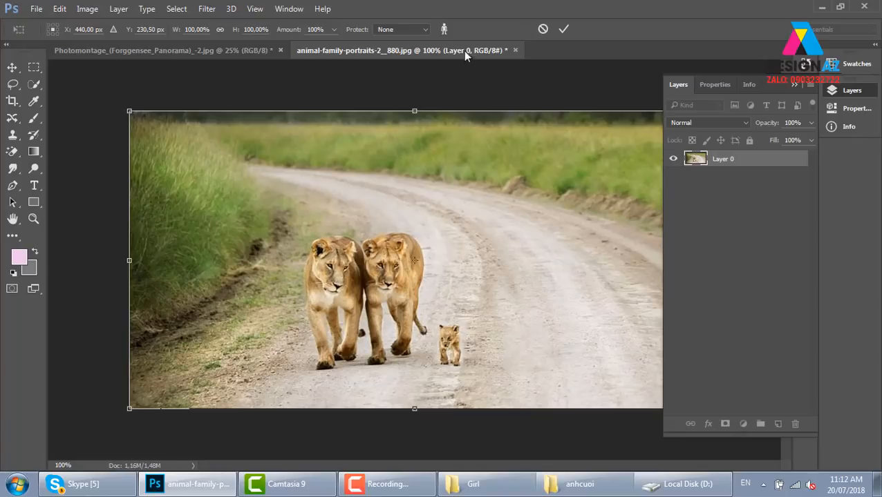
pyautogui.click(425, 30)
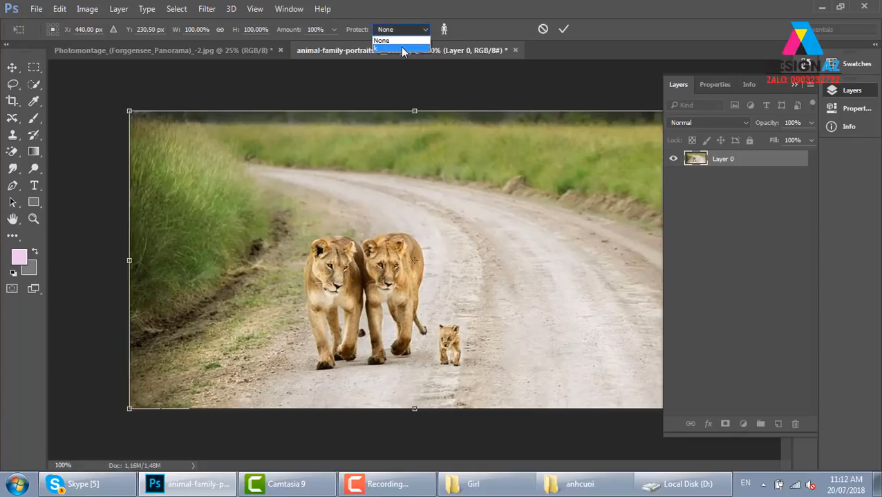
pyautogui.click(402, 48)
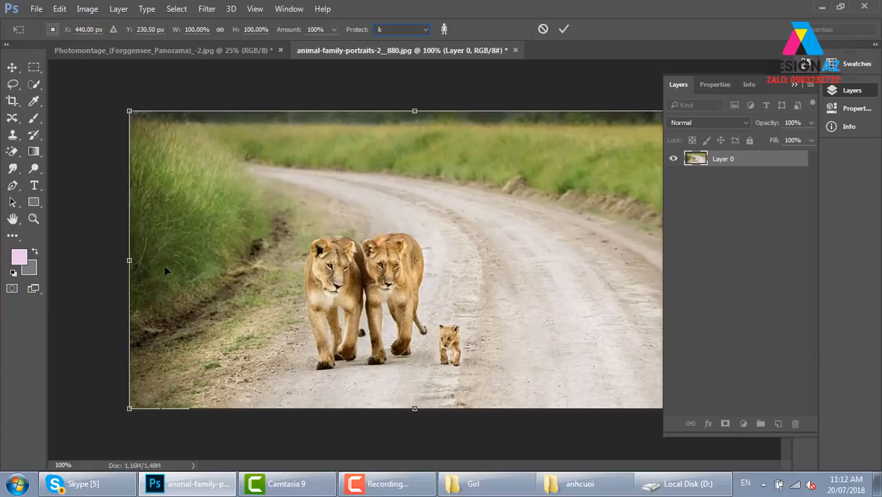
pyautogui.moveTo(132, 262); pyautogui.dragTo(415, 262)
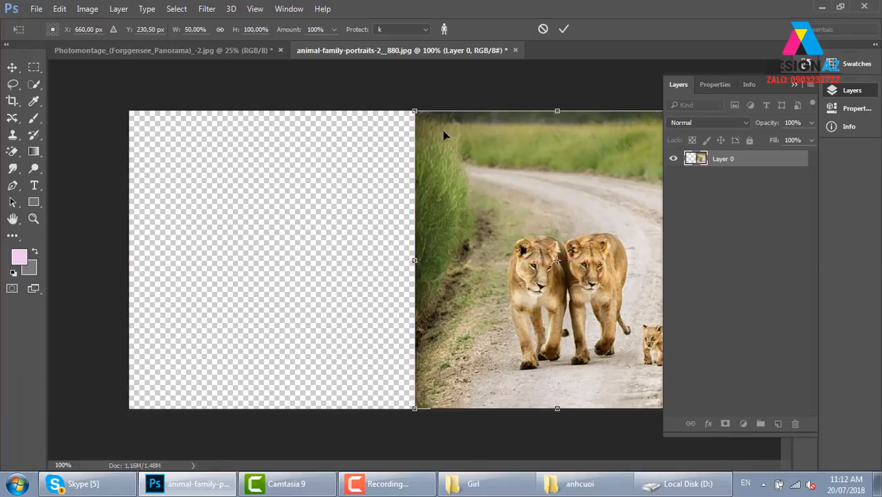
pyautogui.click(795, 86)
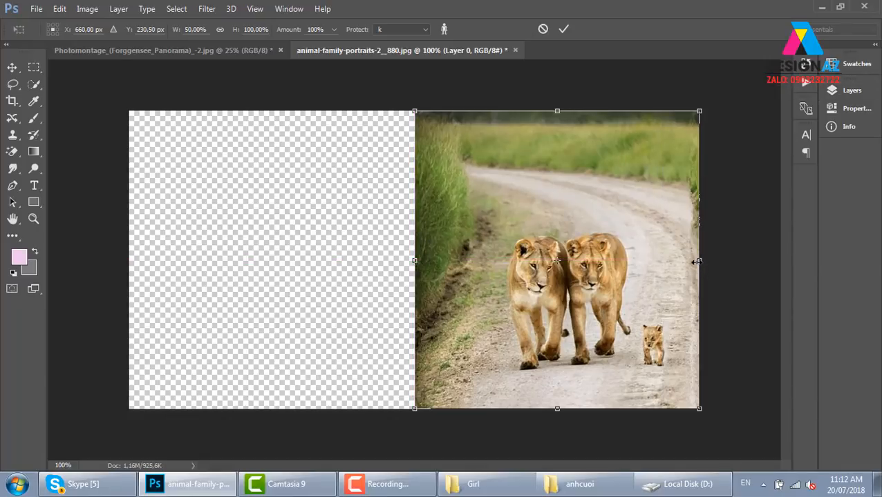
pyautogui.moveTo(699, 261); pyautogui.dragTo(694, 261)
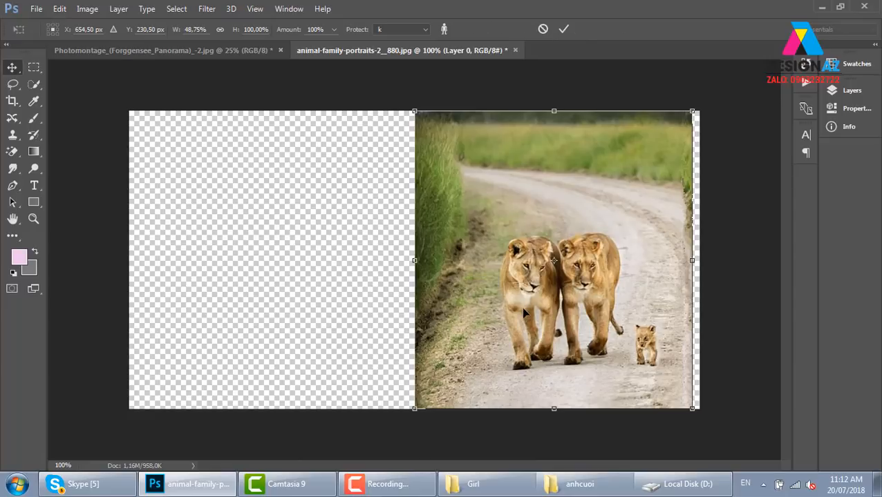
pyautogui.press('Return')
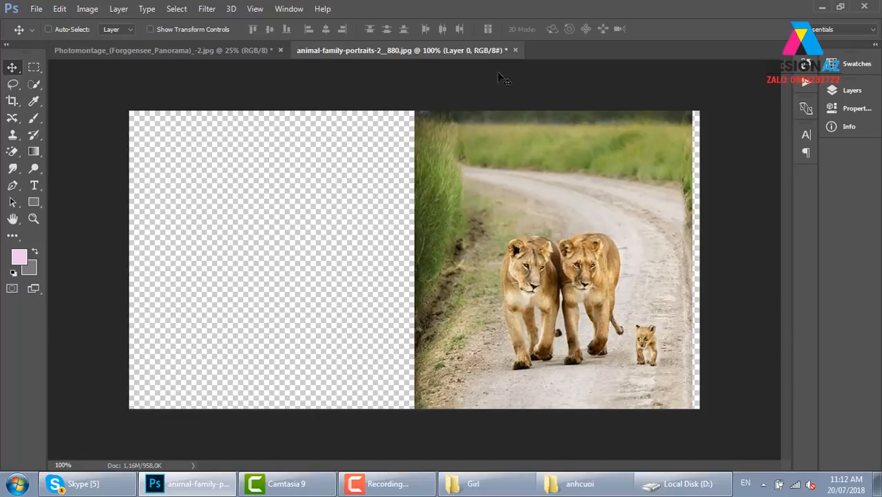
# Close the lion photo's document without saving the changes
pyautogui.click(515, 50)
pyautogui.click(480, 188)
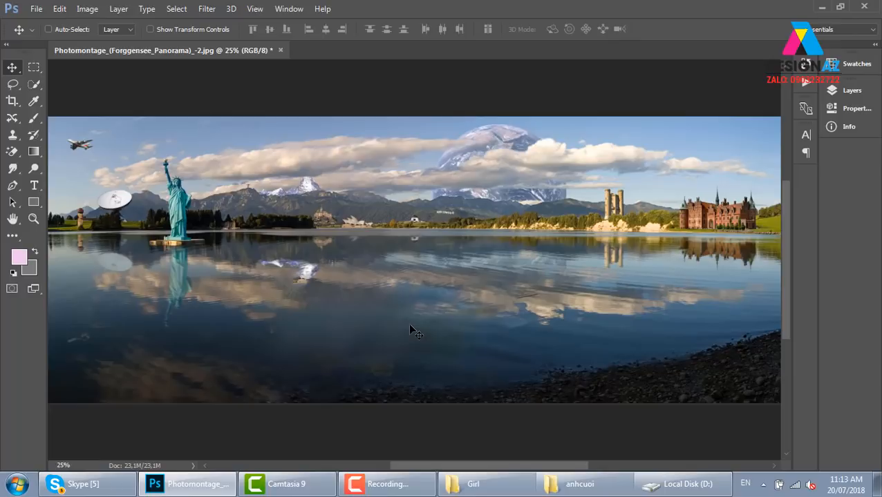
# Brighten the lake panorama with Levels by setting the white input level to 225, comparing it with the preview off and on
pyautogui.hotkey('ctrl', 'l')
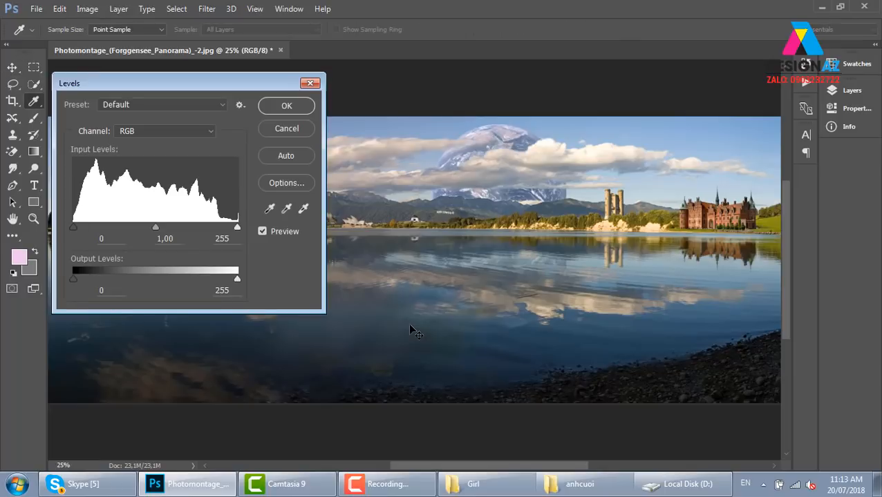
pyautogui.moveTo(237, 226); pyautogui.dragTo(217, 227)
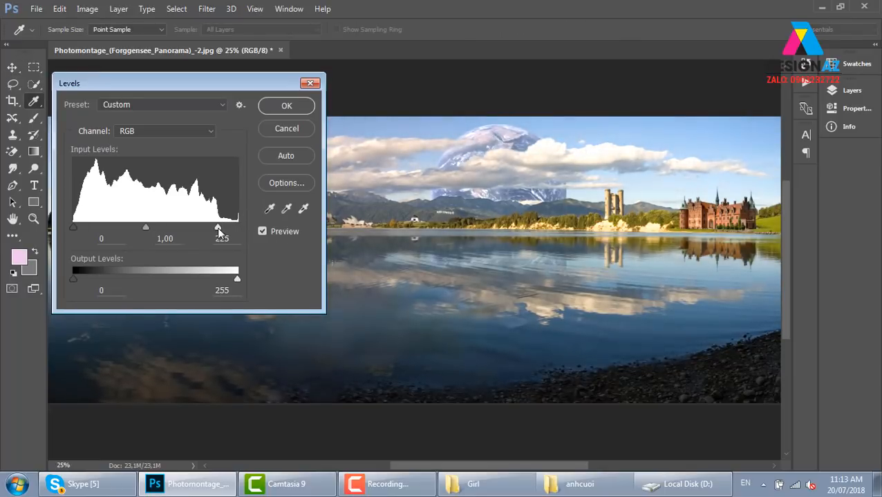
pyautogui.click(262, 232)
pyautogui.click(262, 232)
pyautogui.click(293, 108)
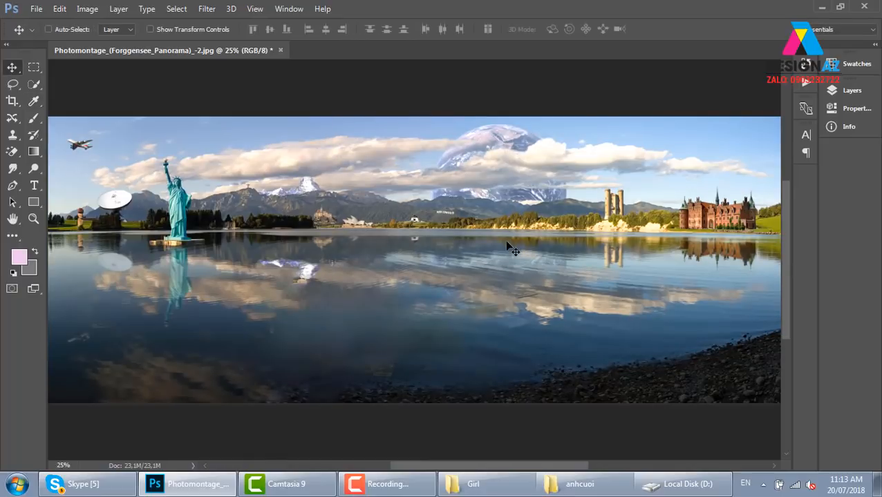
# Open the wedding photo chup-anh-cuoi-o-nghia-trang.jpg from the anhcuoi folder as a separate document
pyautogui.click(588, 485)
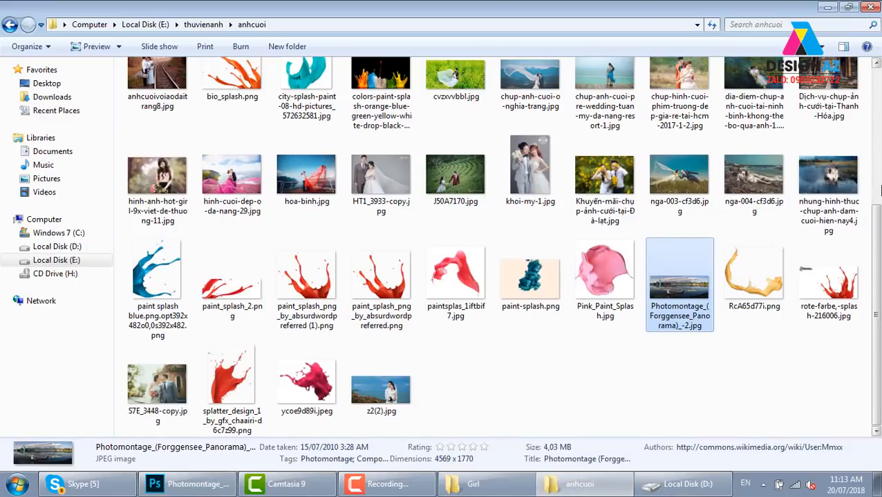
pyautogui.moveTo(874, 208); pyautogui.dragTo(875, 88)
pyautogui.click(536, 293)
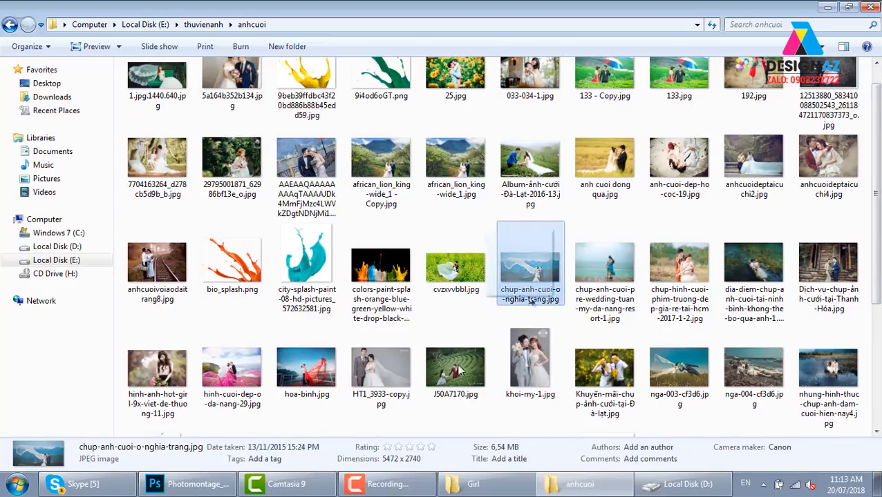
pyautogui.moveTo(530, 302); pyautogui.dragTo(678, 136)
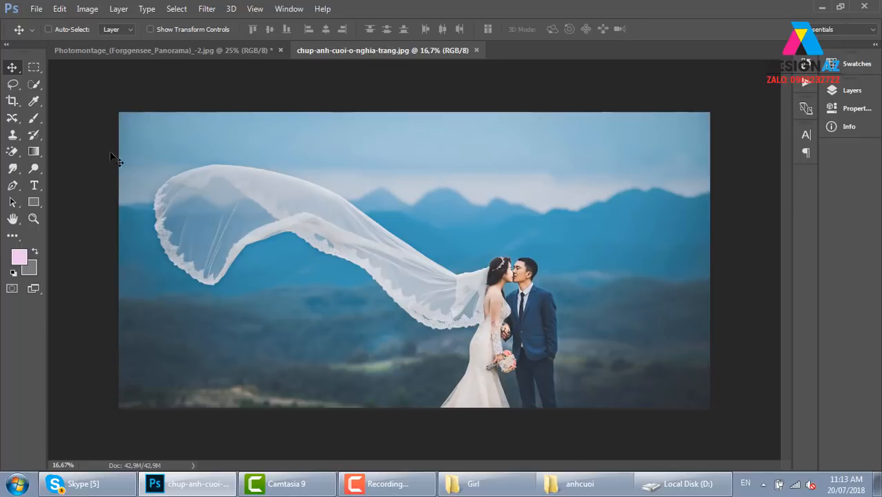
# Try selecting the wedding photo's blue background with the Magic Wand at tolerance 100, and clear the selection
pyautogui.moveTo(34, 84); pyautogui.dragTo(80, 87)
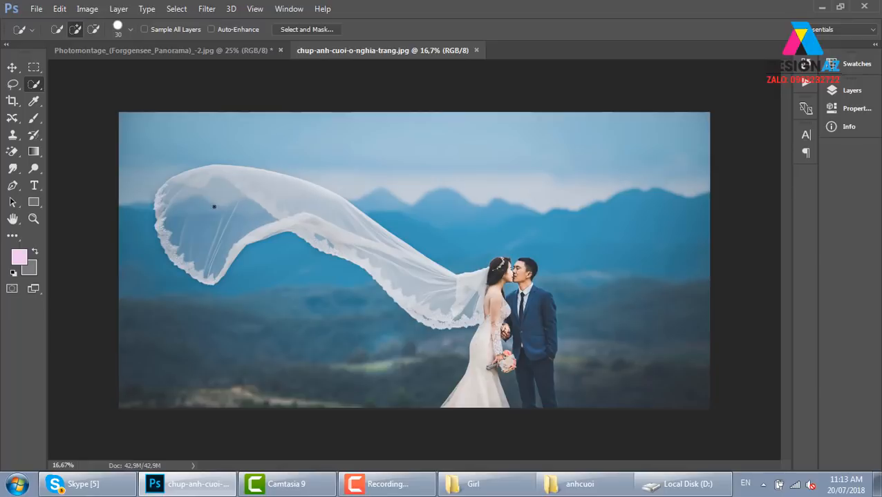
pyautogui.moveTo(34, 85); pyautogui.dragTo(77, 97)
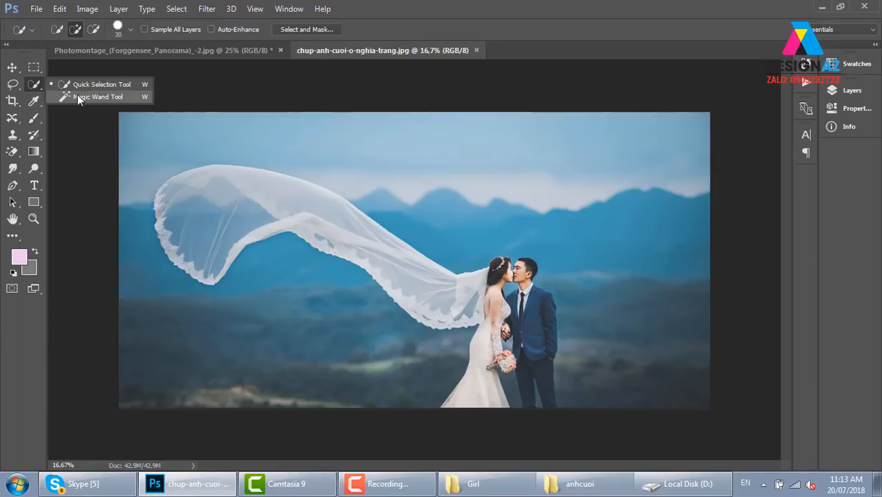
pyautogui.click(78, 97)
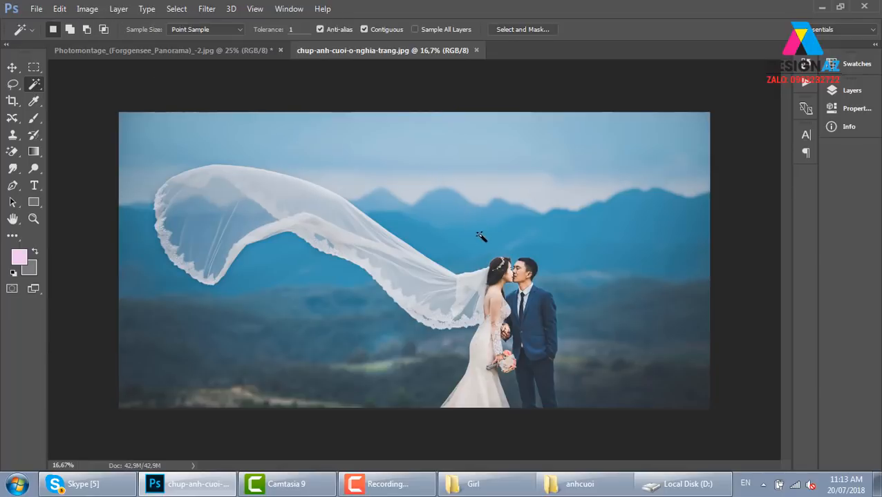
pyautogui.click(294, 29)
pyautogui.write('100')
pyautogui.click(553, 239)
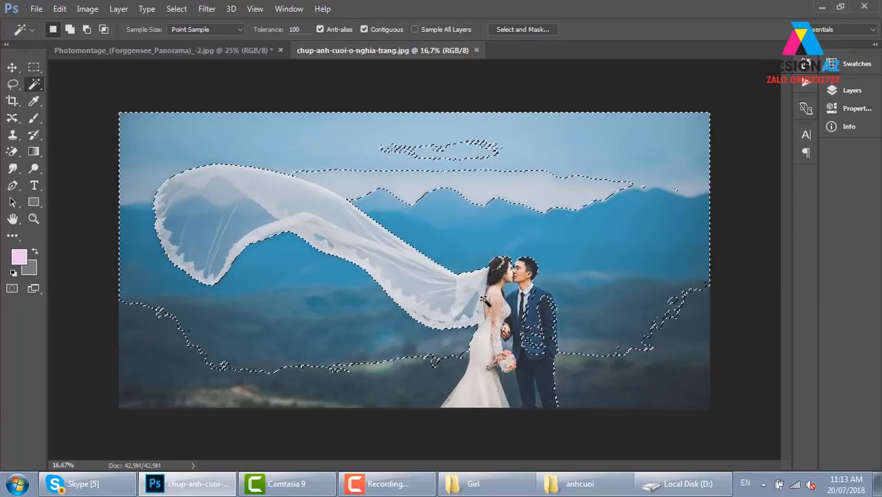
pyautogui.press('v')
pyautogui.hotkey('ctrl', 'd')
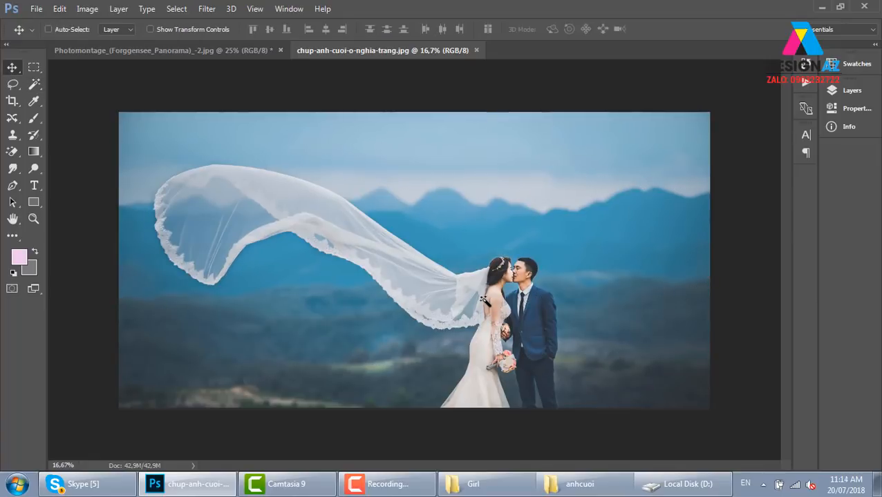
# Select the bride, her flowing veil and the groom with the Quick Selection tool
pyautogui.rightClick(37, 81)
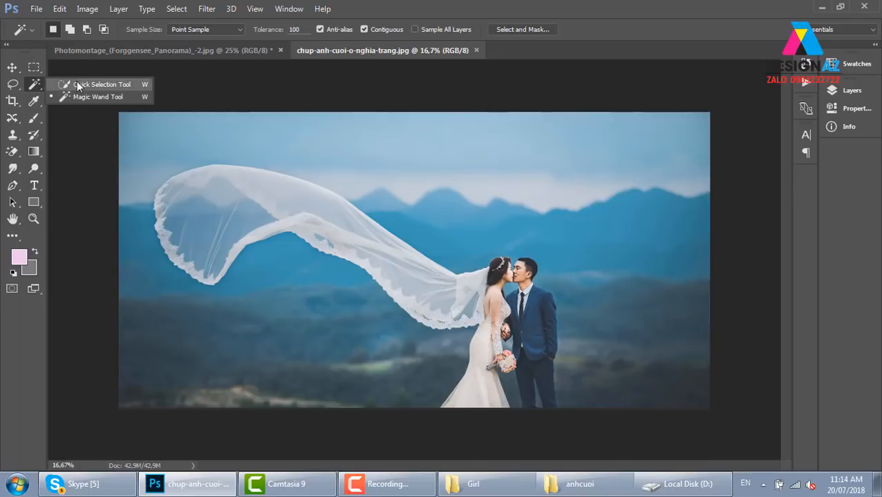
pyautogui.click(83, 85)
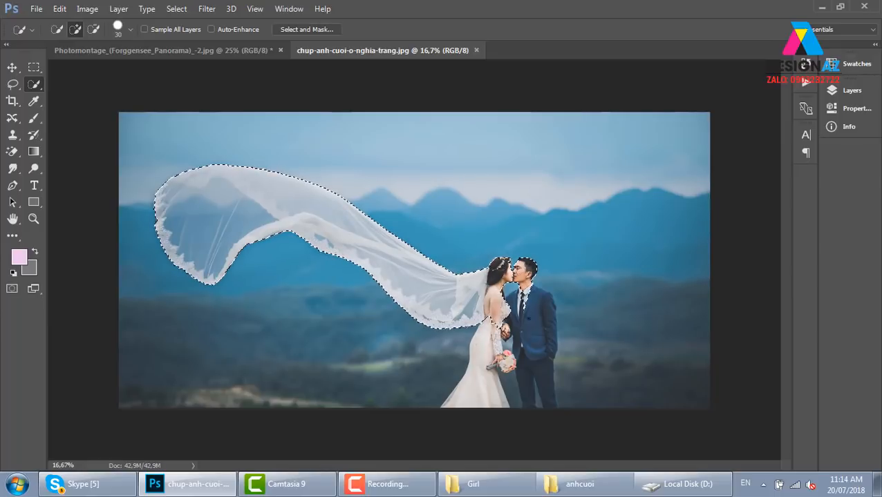
pyautogui.moveTo(509, 337)
pyautogui.mouseDown()
pyautogui.moveTo(515, 401)
pyautogui.moveTo(511, 366)
pyautogui.moveTo(473, 403)
pyautogui.mouseUp()
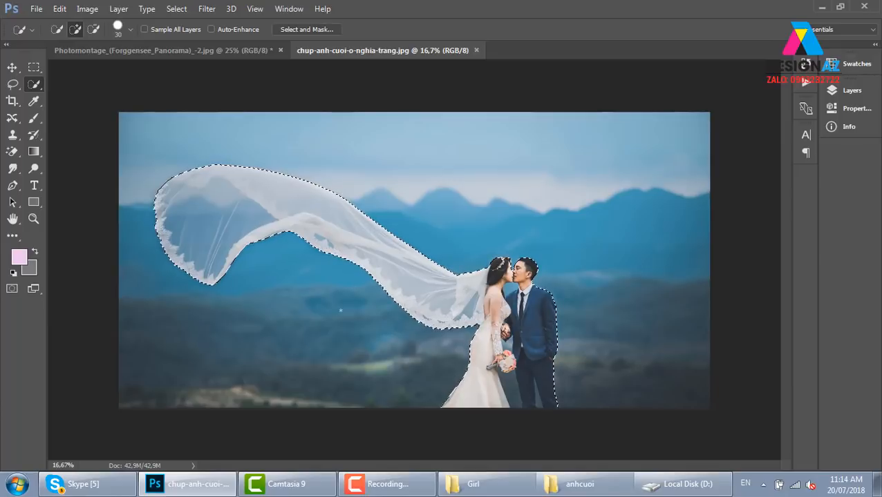
pyautogui.rightClick(34, 84)
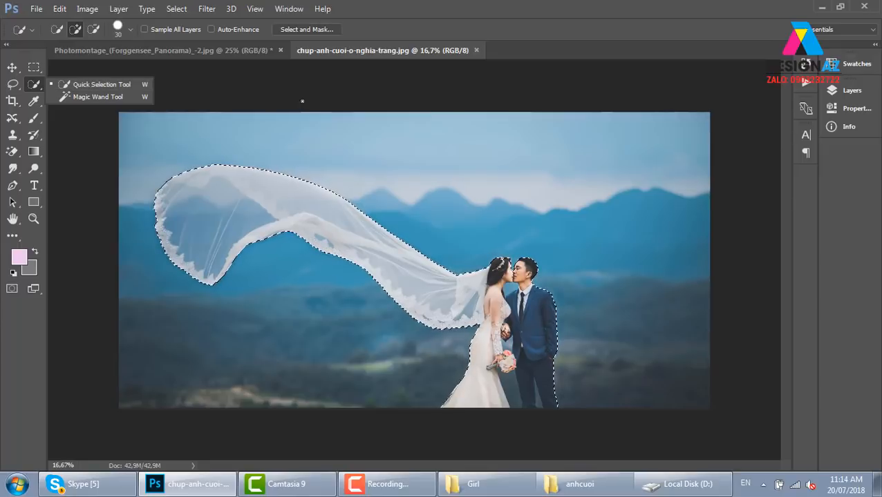
pyautogui.click(12, 67)
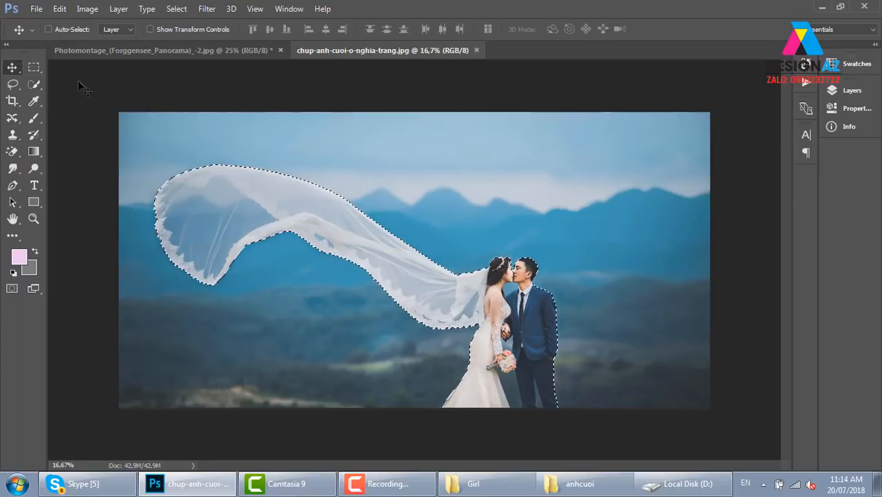
# Copy the selected couple to a new layer and place that layer in the lake panorama document
pyautogui.hotkey('ctrl', 'j')
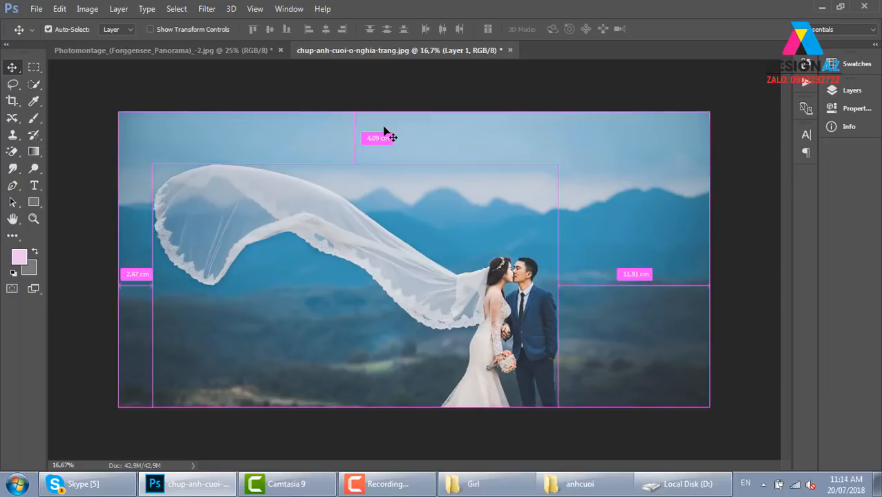
pyautogui.moveTo(369, 258); pyautogui.dragTo(508, 311)
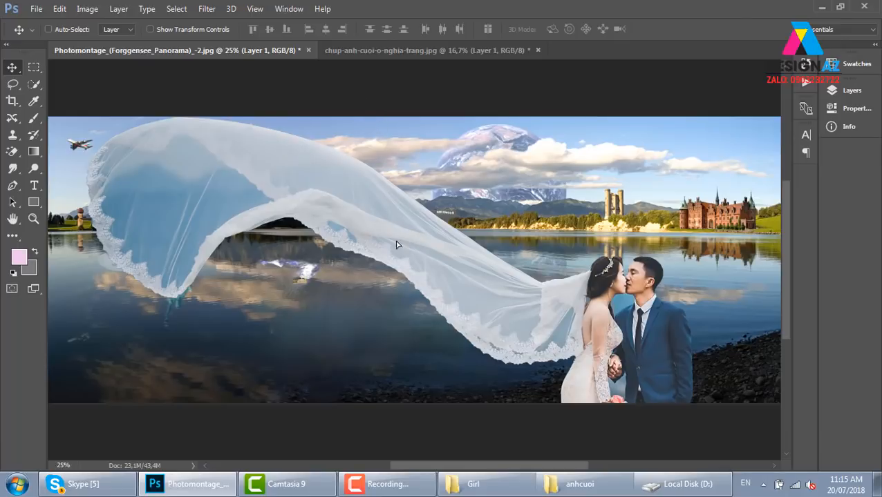
pyautogui.moveTo(395, 244); pyautogui.dragTo(378, 244)
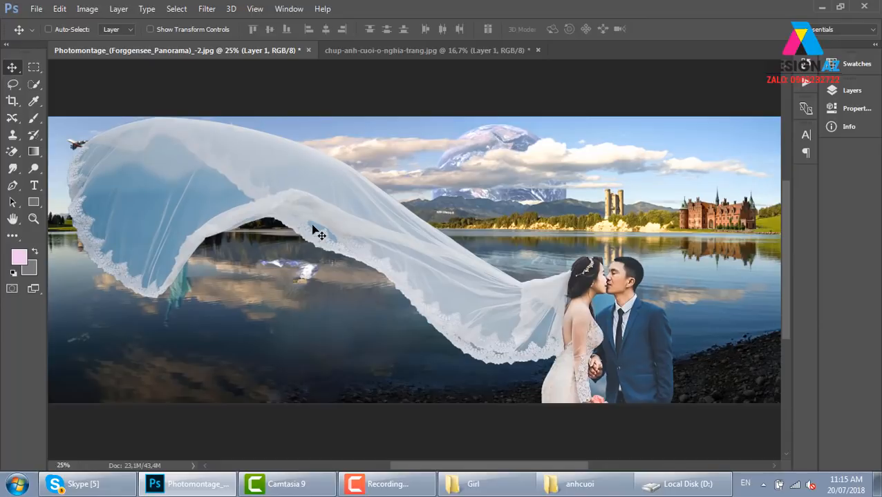
# Scale the couple layer to about 72.56% and align its lower edge with the bottom of the panorama
pyautogui.hotkey('ctrl', 't')
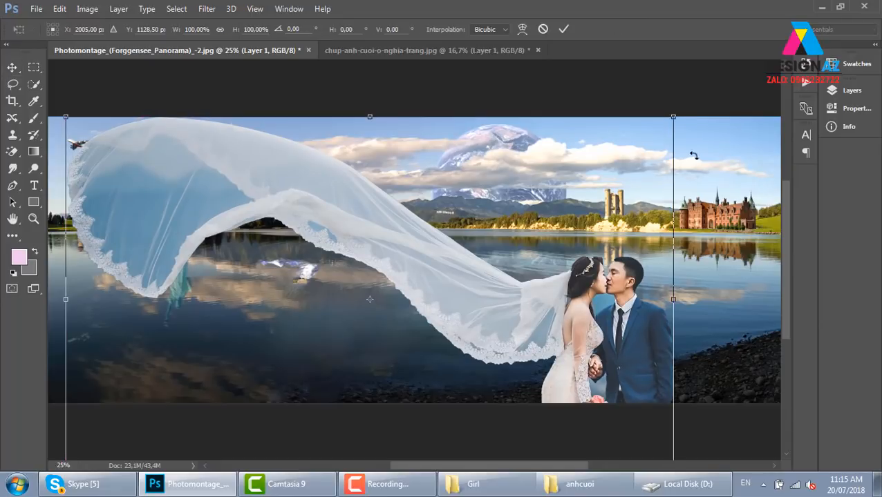
pyautogui.moveTo(673, 118); pyautogui.dragTo(590, 167)
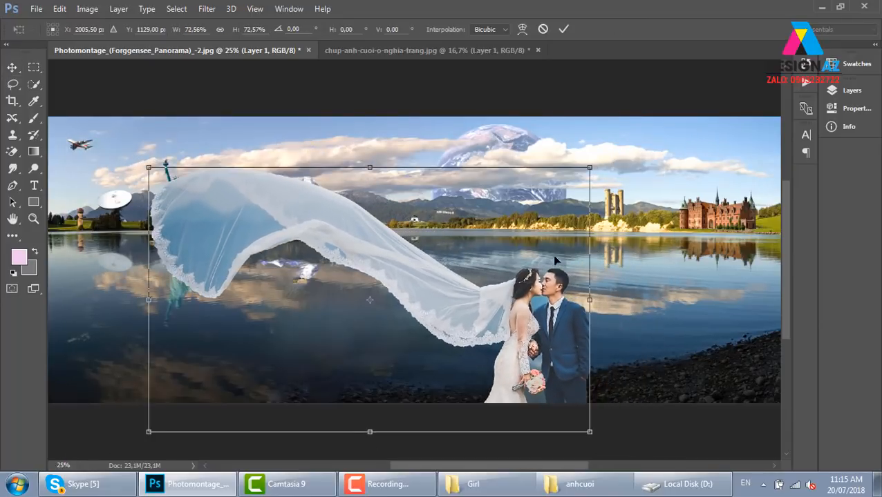
pyautogui.moveTo(511, 310); pyautogui.dragTo(503, 271)
pyautogui.moveTo(503, 277); pyautogui.dragTo(503, 277)
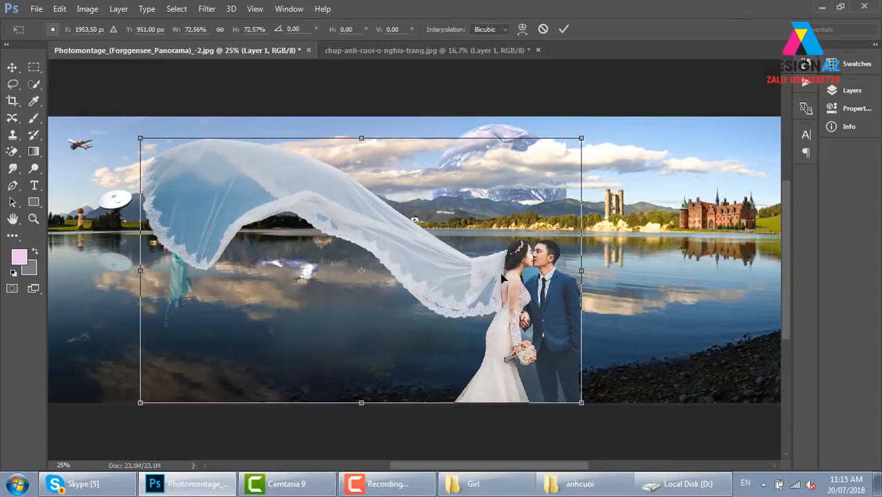
pyautogui.press('Return')
# Remove the leftover blue backdrop between the couple's necks and the groom's shoulder with the Quick Selection tool
pyautogui.scroll(4, 508, 281)
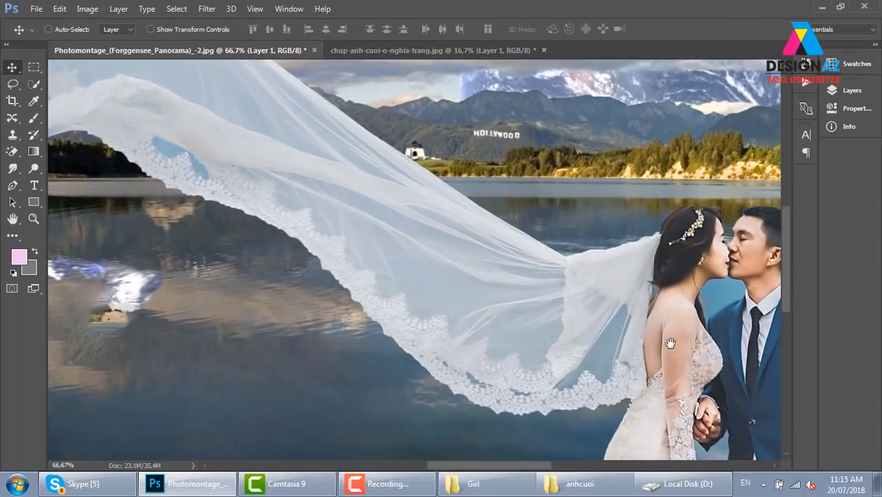
pyautogui.moveTo(667, 342); pyautogui.dragTo(374, 266)
pyautogui.scroll(1, 467, 302)
pyautogui.scroll(2, 469, 304)
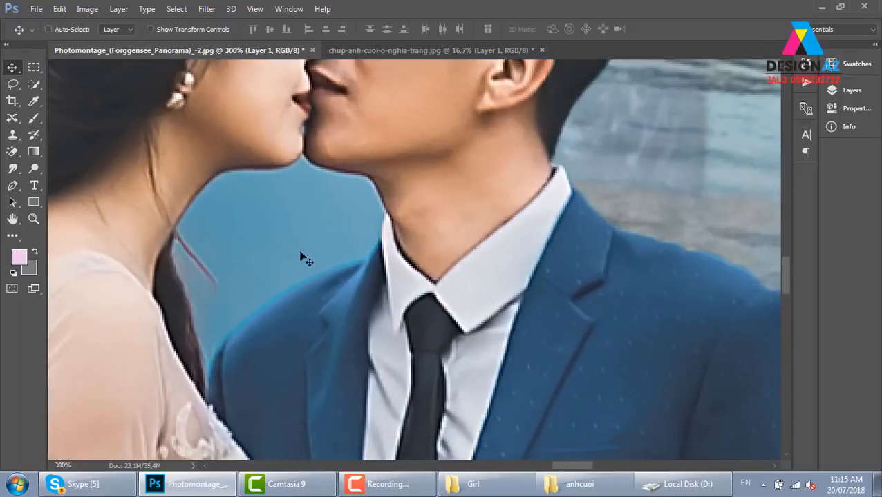
pyautogui.click(33, 83)
pyautogui.moveTo(334, 210)
pyautogui.mouseDown()
pyautogui.moveTo(280, 219)
pyautogui.moveTo(273, 236)
pyautogui.moveTo(274, 203)
pyautogui.moveTo(283, 230)
pyautogui.moveTo(344, 229)
pyautogui.mouseUp()
pyautogui.press('v')
pyautogui.scroll(-10, 373, 275)
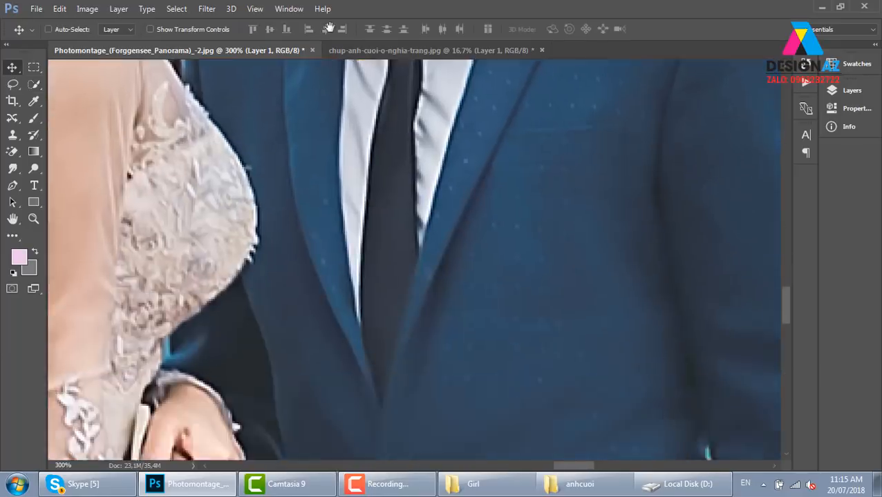
# Remove the leftover backdrop between the bride's sleeve, the bouquet and the groom's jacket with the Quick Selection tool, and clear the selection
pyautogui.click(34, 84)
pyautogui.moveTo(191, 195); pyautogui.dragTo(282, 258)
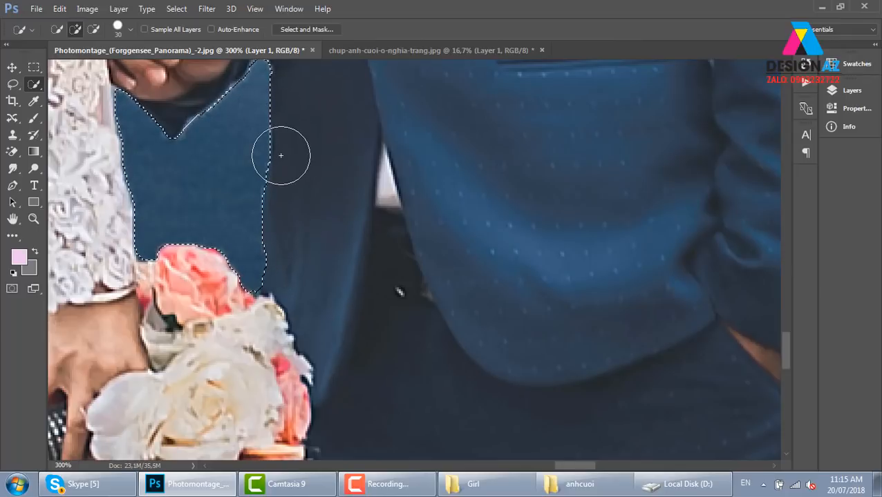
pyautogui.press('v')
pyautogui.hotkey('ctrl', 'd')
# Try to select the leftover backdrop between the bride's dress and the groom's leg with the Quick Selection tool
pyautogui.moveTo(279, 325); pyautogui.dragTo(339, 167)
pyautogui.moveTo(278, 346); pyautogui.dragTo(331, 199)
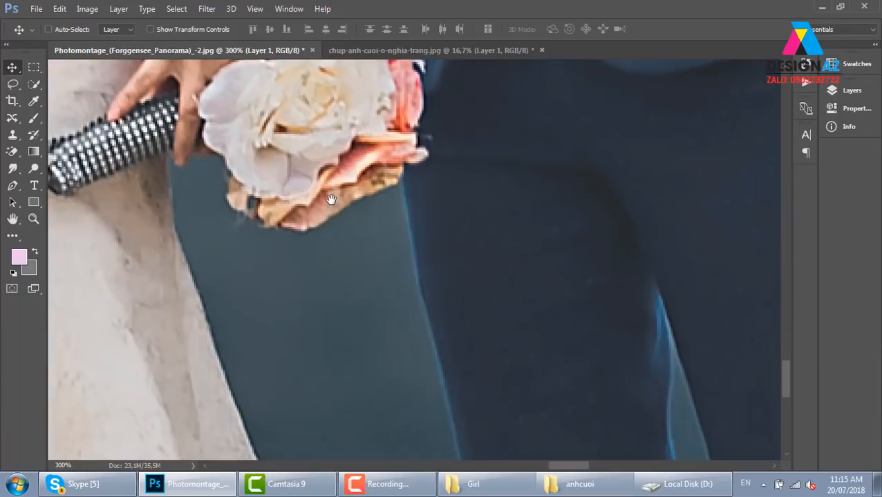
pyautogui.moveTo(343, 245); pyautogui.dragTo(338, 156)
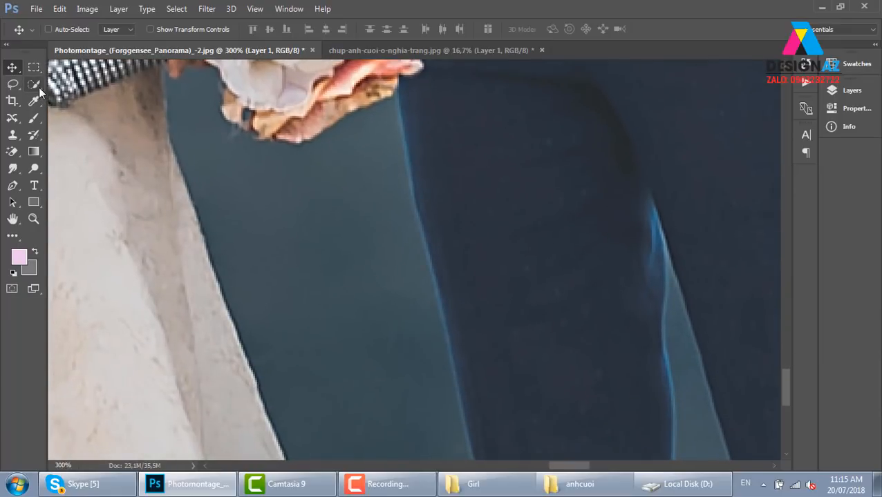
pyautogui.click(35, 85)
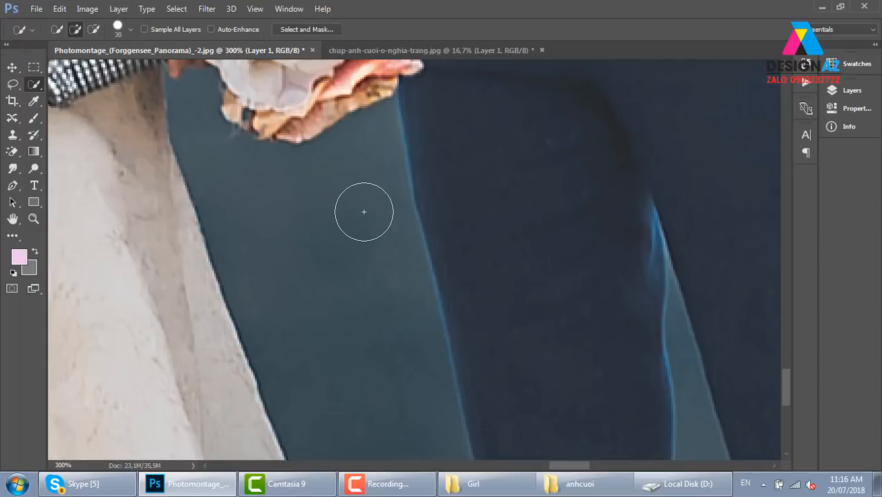
pyautogui.hotkey('ctrl', '-')
pyautogui.hotkey('ctrl', '-')
pyautogui.hotkey('ctrl', '-')
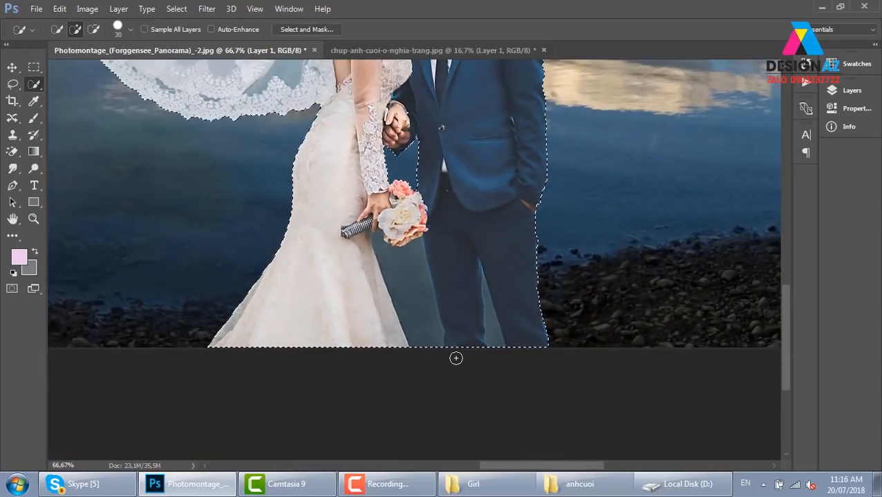
pyautogui.hotkey('ctrl', 'd')
pyautogui.moveTo(419, 301); pyautogui.dragTo(427, 321)
pyautogui.hotkey('ctrl', 'd')
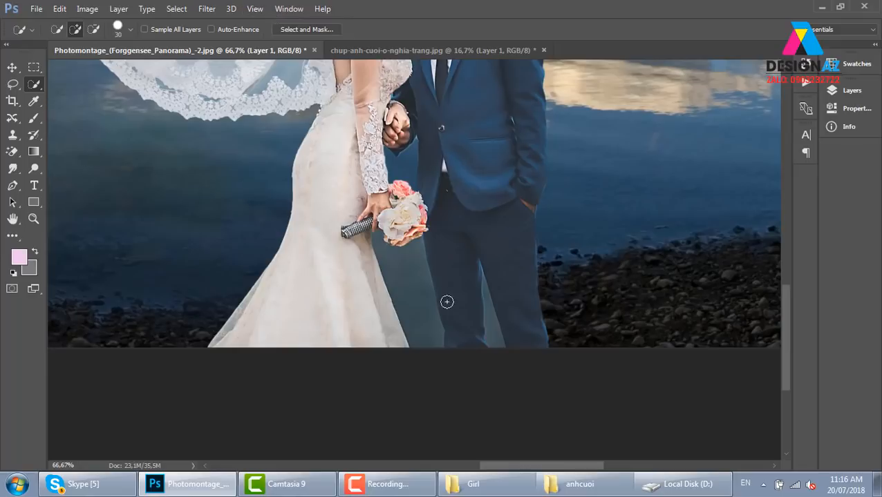
pyautogui.moveTo(415, 281)
pyautogui.mouseDown()
pyautogui.moveTo(409, 274)
pyautogui.moveTo(409, 286)
pyautogui.mouseUp()
pyautogui.hotkey('ctrl', 'd')
pyautogui.hotkey('ctrl', 'd')
pyautogui.moveTo(408, 172)
pyautogui.mouseDown()
pyautogui.moveTo(387, 338)
pyautogui.moveTo(366, 301)
pyautogui.moveTo(377, 433)
pyautogui.moveTo(369, 213)
pyautogui.mouseUp()
pyautogui.hotkey('ctrl', '+')
pyautogui.hotkey('ctrl', '+')
pyautogui.moveTo(359, 435)
pyautogui.mouseDown()
pyautogui.moveTo(406, 150)
pyautogui.moveTo(423, 418)
pyautogui.mouseUp()
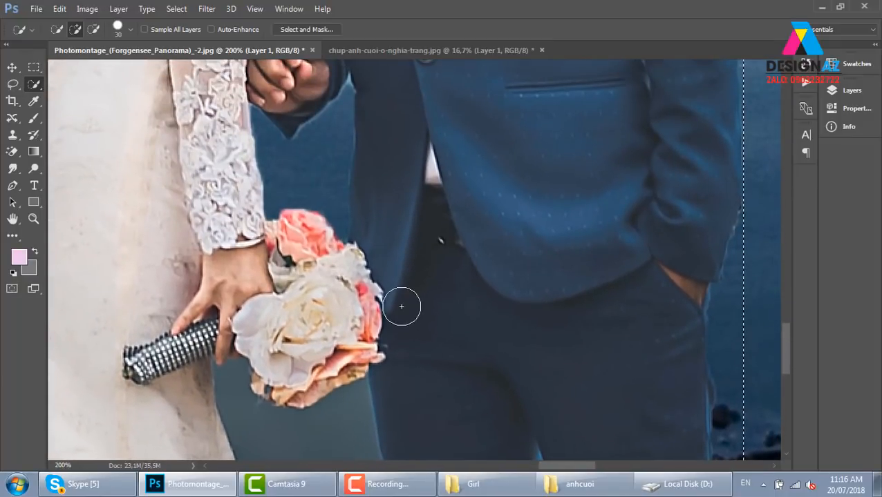
pyautogui.hotkey('ctrl', 'd')
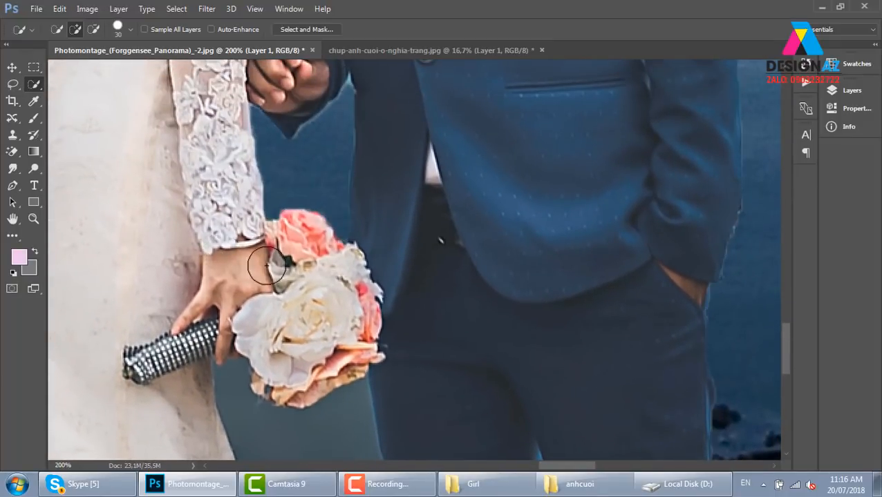
pyautogui.click(12, 62)
pyautogui.moveTo(457, 239); pyautogui.dragTo(428, 257)
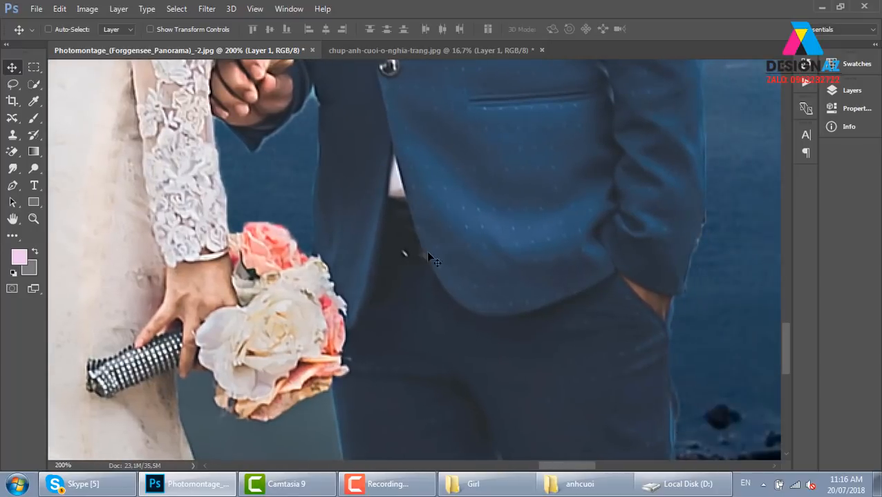
pyautogui.hotkey('ctrl', 'z')
# Trace the groom's trouser edge with a Pen path from beneath the bouquet down past the image's lower edge
pyautogui.moveTo(419, 365); pyautogui.dragTo(433, 214)
pyautogui.moveTo(405, 311); pyautogui.dragTo(395, 225)
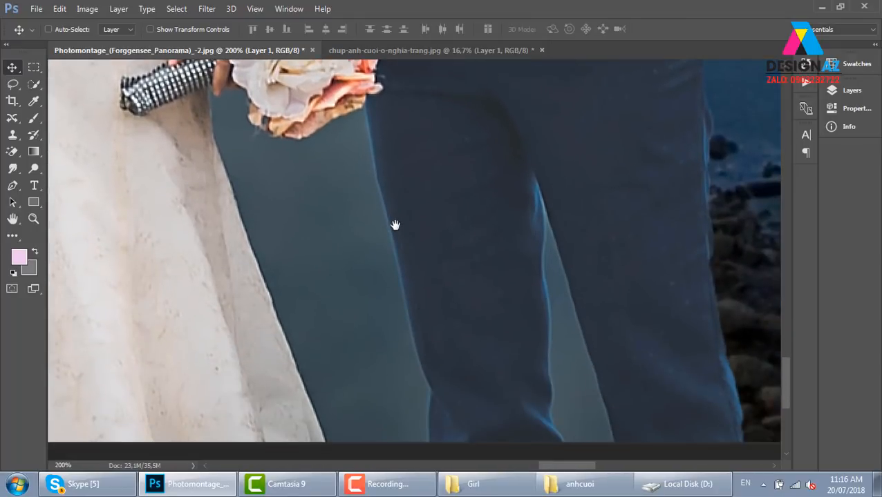
pyautogui.press('p')
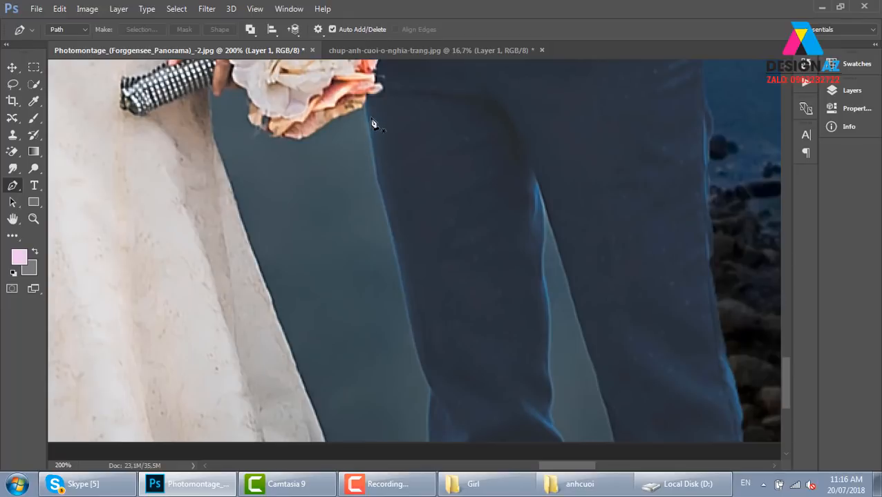
pyautogui.click(365, 102)
pyautogui.moveTo(433, 388); pyautogui.dragTo(452, 407)
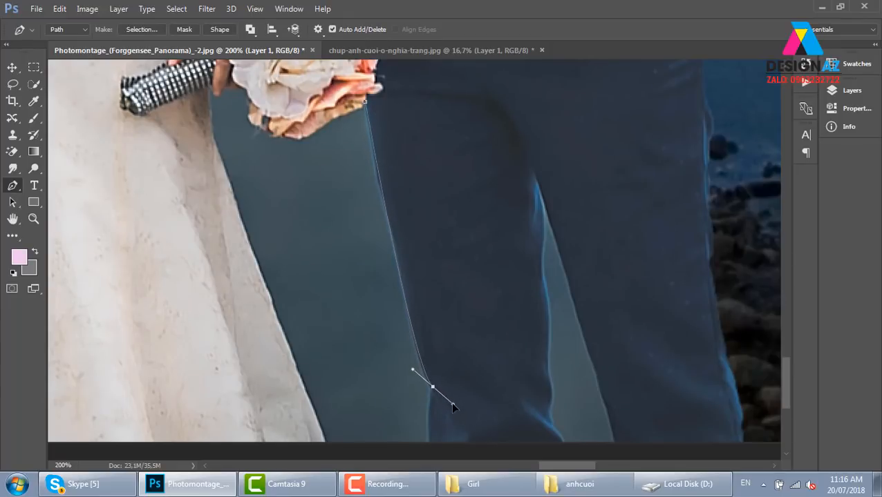
pyautogui.moveTo(453, 441); pyautogui.dragTo(458, 239)
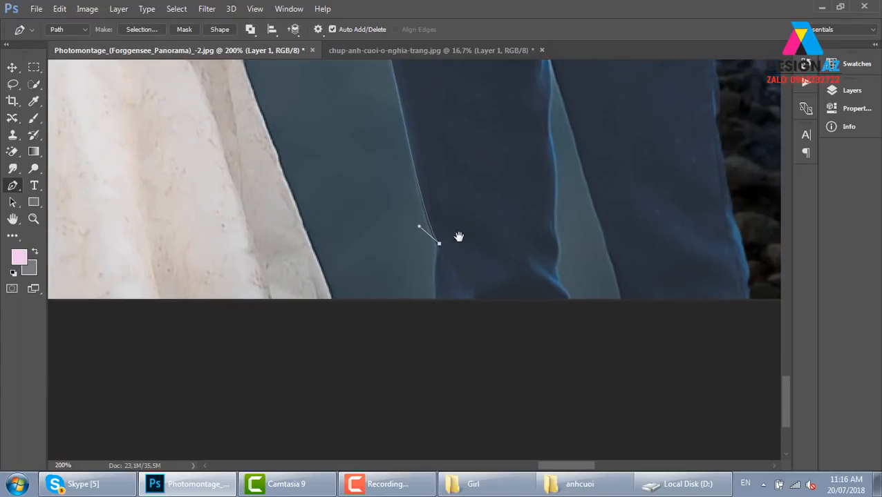
pyautogui.click(435, 306)
pyautogui.scroll(5, 330, 311)
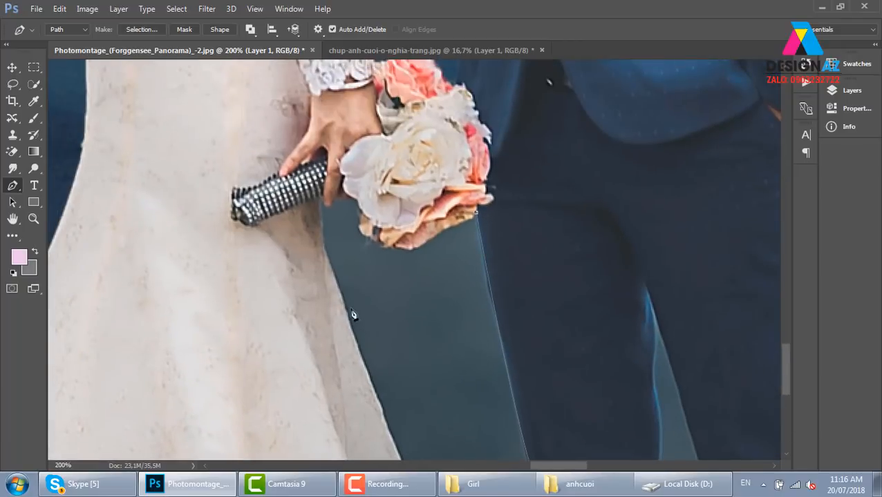
# Continue the path up the bride's dress edge and around her fingers and the underside of the bouquet
pyautogui.click(321, 246)
pyautogui.moveTo(336, 197); pyautogui.dragTo(351, 183)
pyautogui.keyDown('alt'); pyautogui.click(335, 197); pyautogui.keyUp('alt')
pyautogui.moveTo(382, 238); pyautogui.dragTo(423, 218)
pyautogui.keyDown('alt'); pyautogui.click(378, 238); pyautogui.keyUp('alt')
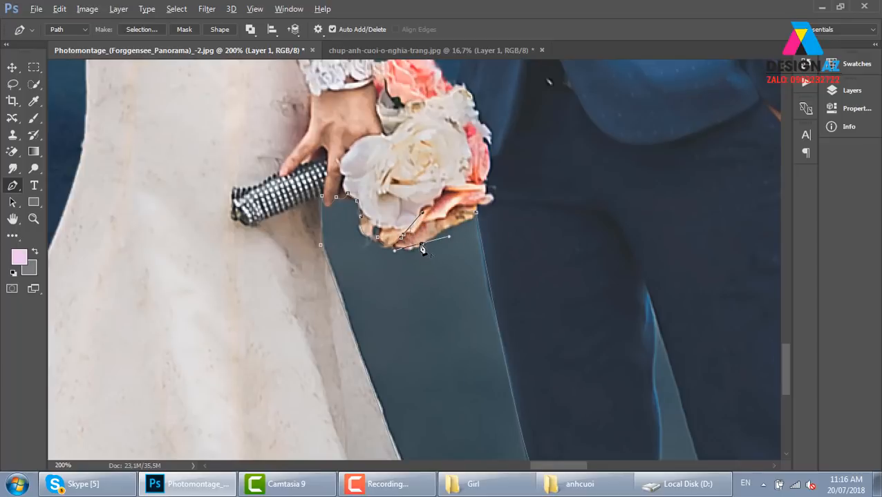
pyautogui.moveTo(421, 243); pyautogui.dragTo(448, 233)
pyautogui.click(446, 227)
# Convert the path to a selection, delete the backdrop between the dress and the groom's leg, and deselect
pyautogui.hotkey('ctrl', 'Return')
pyautogui.press('Delete')
pyautogui.press('v')
pyautogui.hotkey('ctrl', 'd')
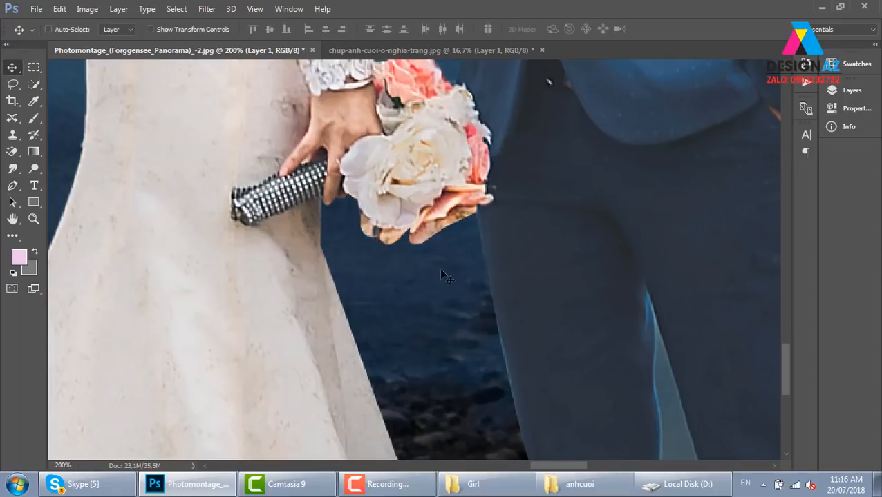
# Trace the leftover backdrop between the groom's legs with the Pen tool
pyautogui.moveTo(382, 248); pyautogui.dragTo(241, 215)
pyautogui.scroll(-5, 374, 295)
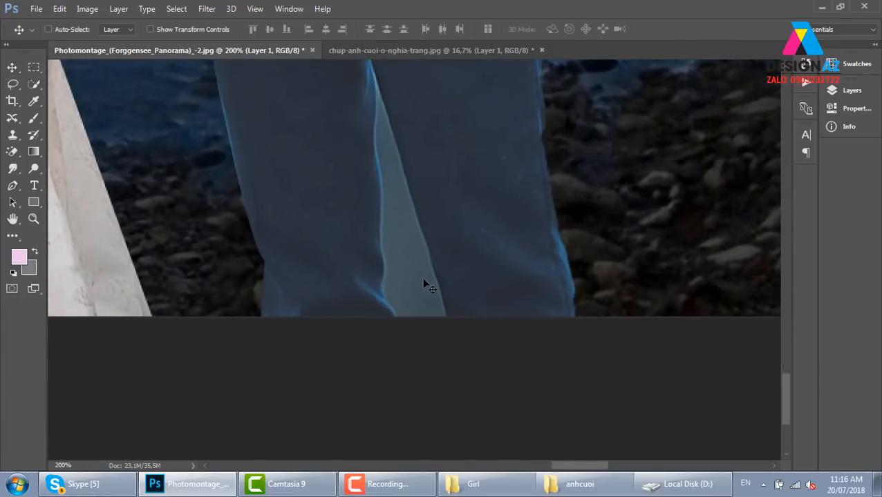
pyautogui.press('p')
pyautogui.click(374, 71)
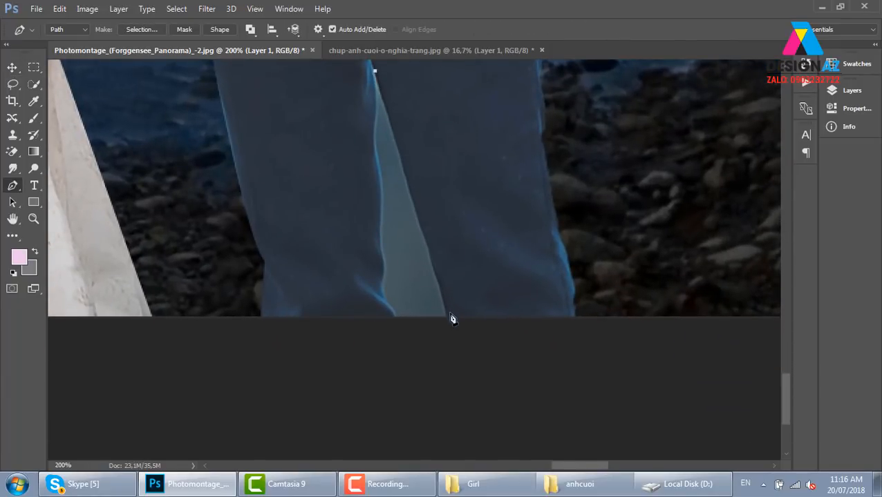
pyautogui.click(448, 320)
pyautogui.click(394, 318)
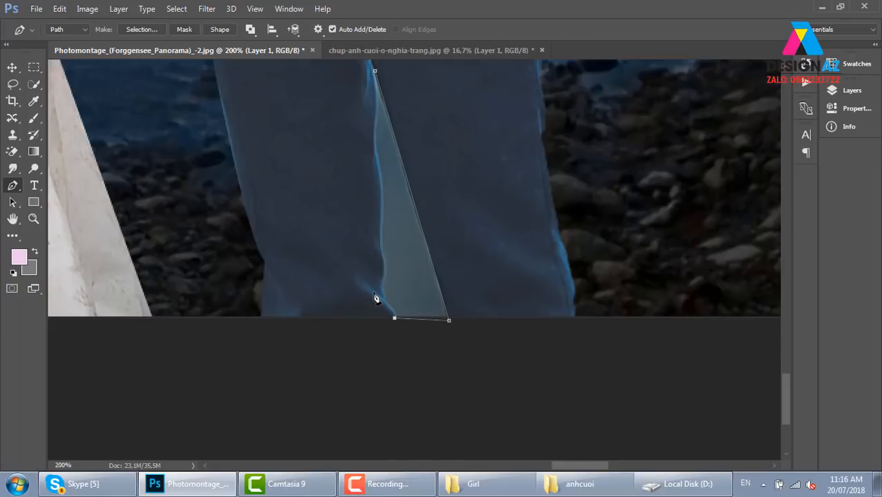
pyautogui.click(376, 291)
pyautogui.click(380, 245)
pyautogui.click(379, 177)
pyautogui.moveTo(364, 139); pyautogui.dragTo(378, 235)
pyautogui.click(385, 229)
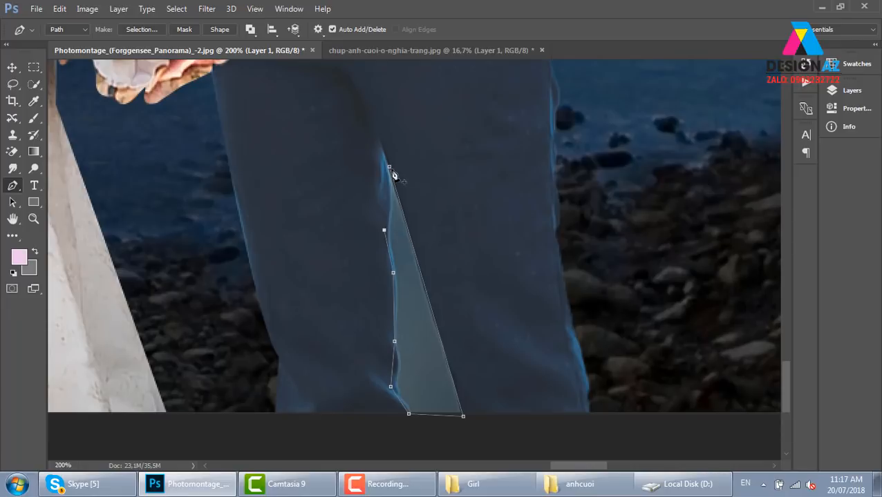
# Convert the path between the groom's legs to a selection and delete the backdrop inside it
pyautogui.hotkey('ctrl', 'Return')
pyautogui.press('v')
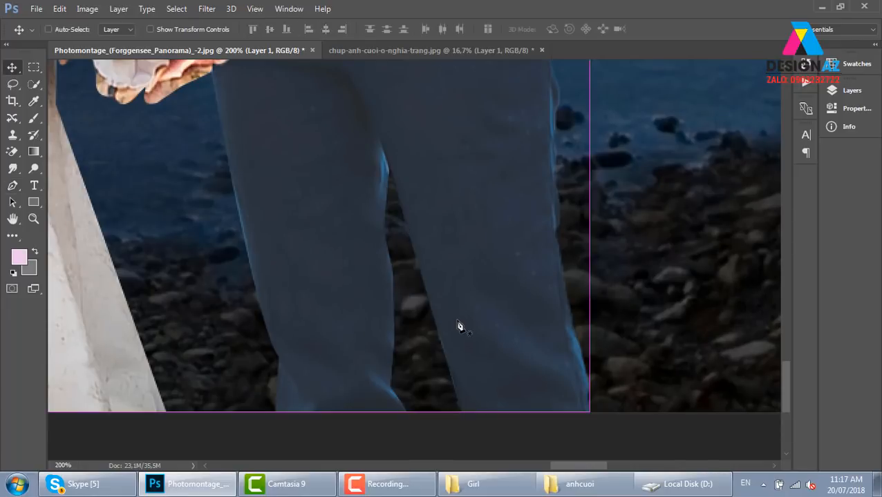
pyautogui.hotkey('ctrl', '-')
pyautogui.hotkey('ctrl', '-')
pyautogui.hotkey('ctrl', '-')
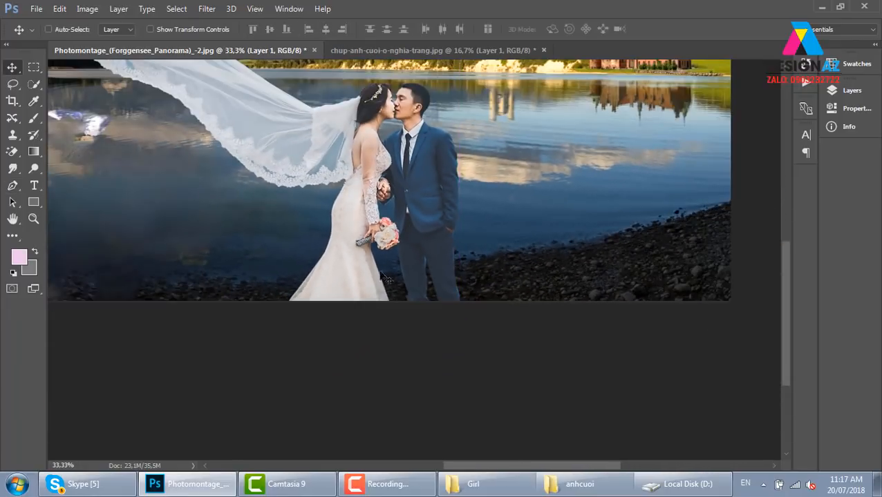
pyautogui.moveTo(418, 197); pyautogui.dragTo(470, 342)
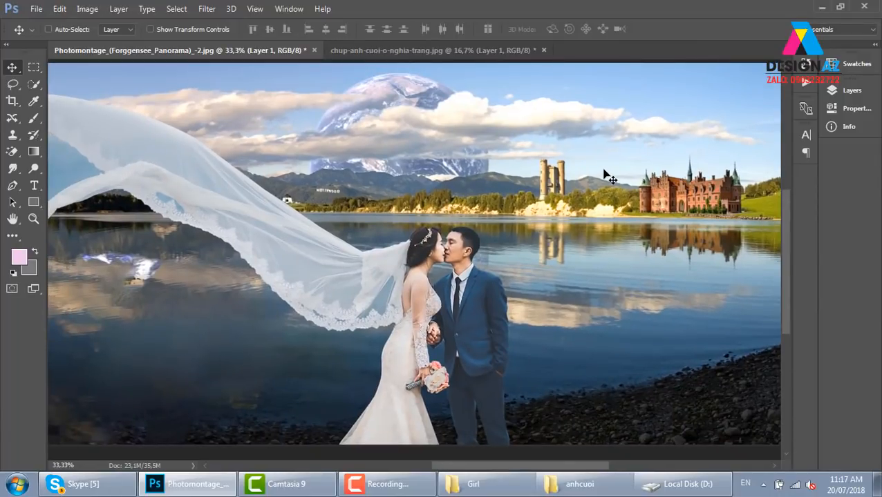
pyautogui.hotkey('ctrl', '-')
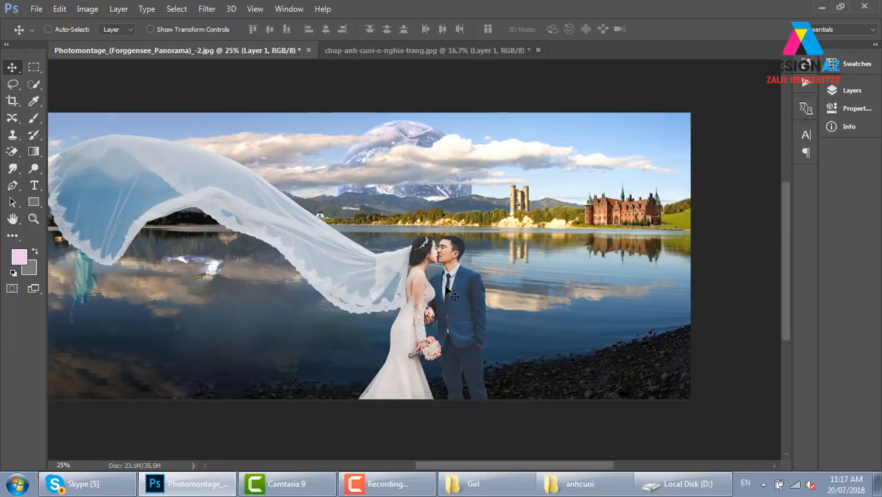
# Close the wedding photo chup-anh-cuoi-o-nghia-trang.jpg without saving its changes
pyautogui.click(92, 8)
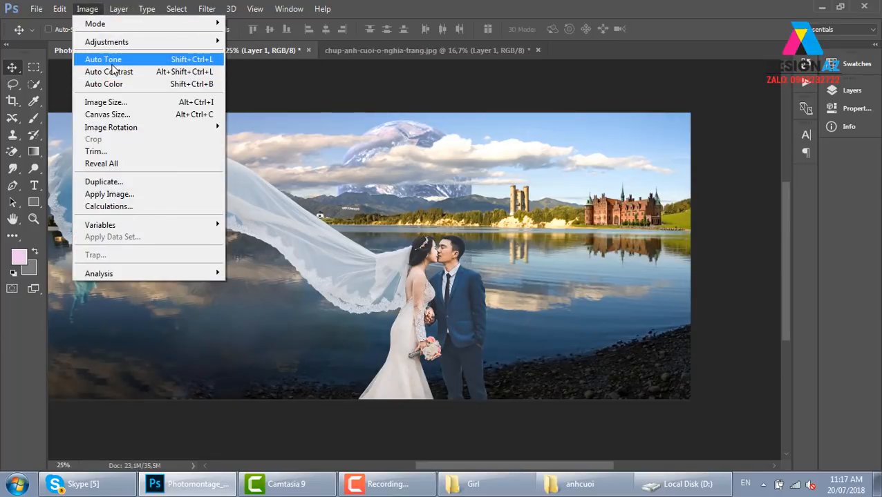
pyautogui.click(449, 59)
pyautogui.click(474, 52)
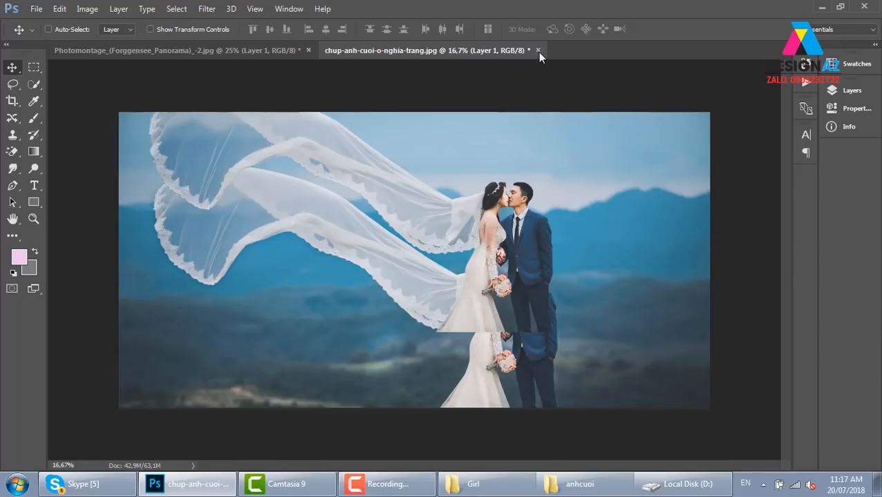
pyautogui.click(538, 51)
pyautogui.click(471, 185)
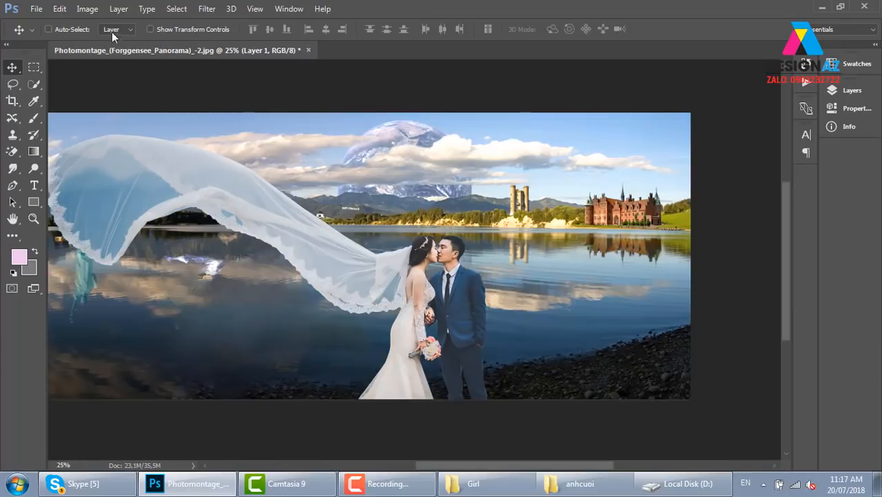
# Try Match Color on the couple's layer, using the Photomontage panorama's Background layer as source with Fade at 35
pyautogui.click(87, 9)
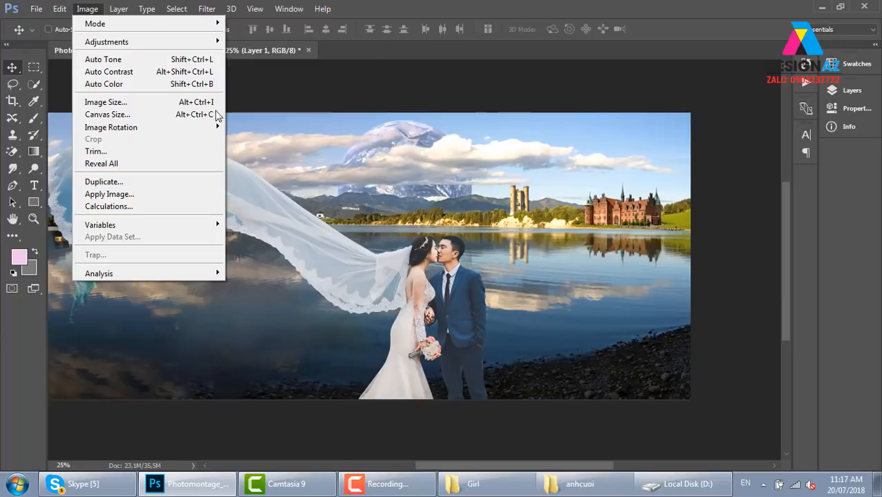
pyautogui.moveTo(197, 41)
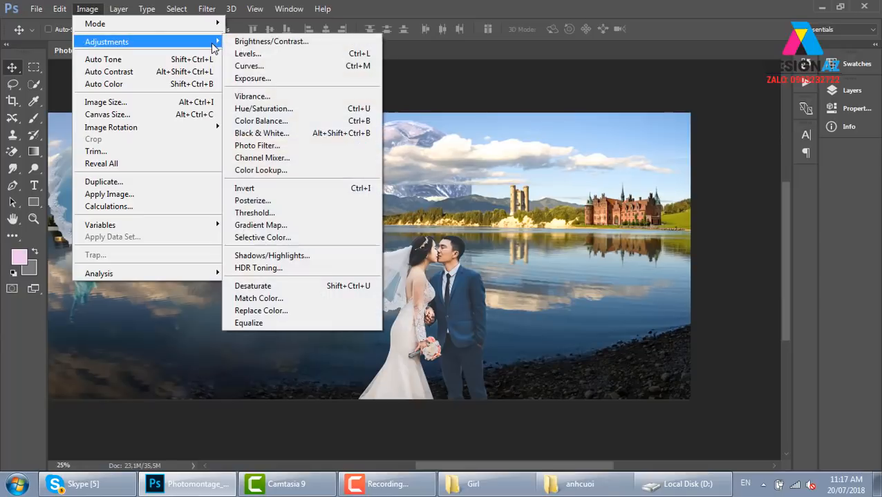
pyautogui.click(274, 302)
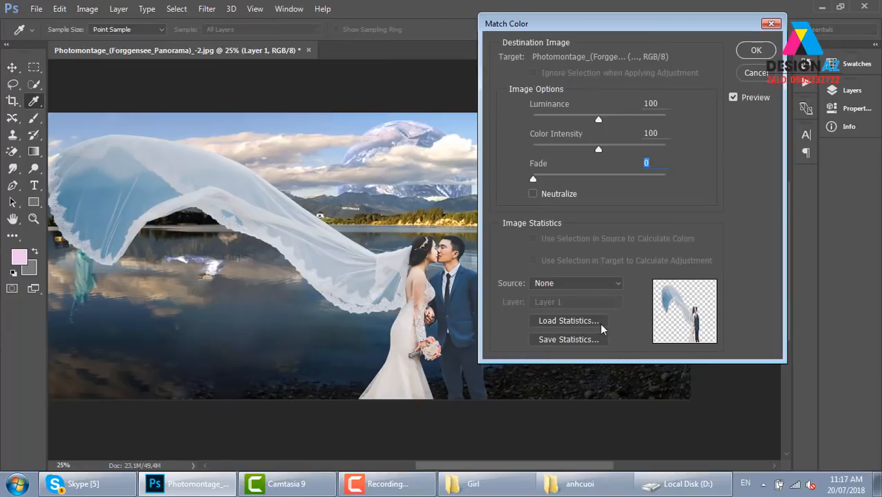
pyautogui.click(602, 284)
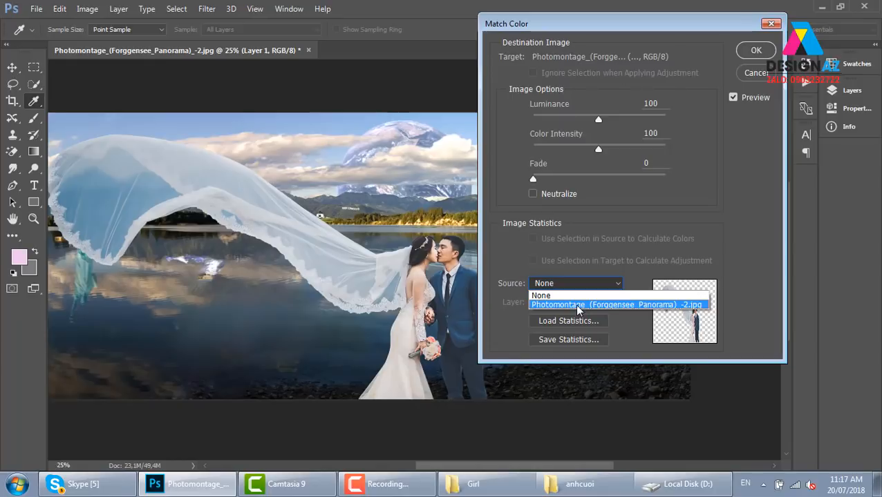
pyautogui.click(578, 305)
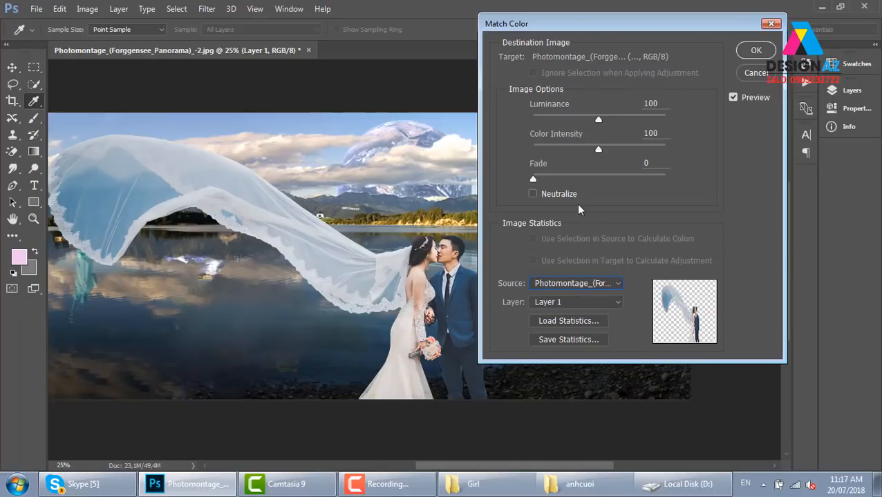
pyautogui.moveTo(533, 180); pyautogui.dragTo(597, 179)
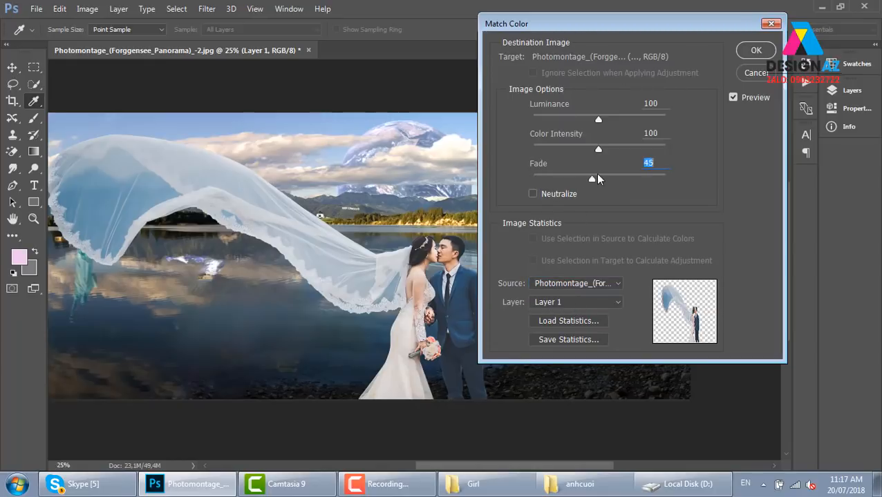
pyautogui.click(593, 304)
pyautogui.click(572, 342)
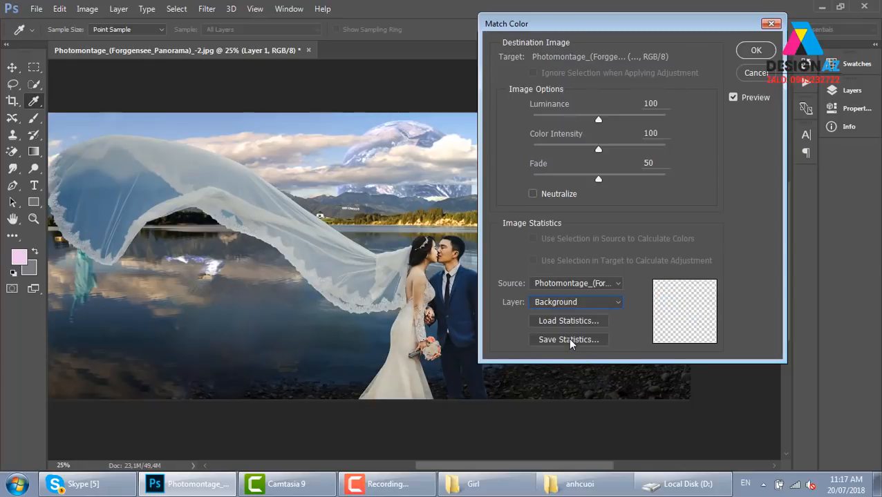
pyautogui.moveTo(596, 181); pyautogui.dragTo(639, 179)
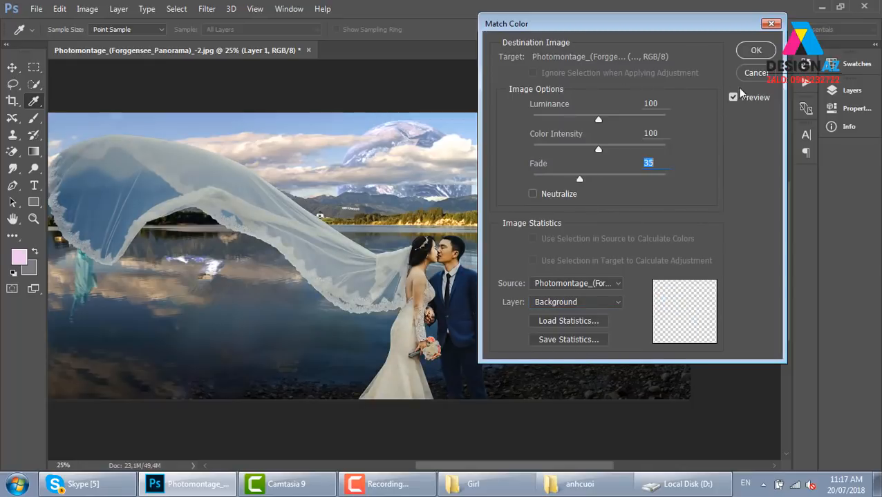
pyautogui.click(756, 50)
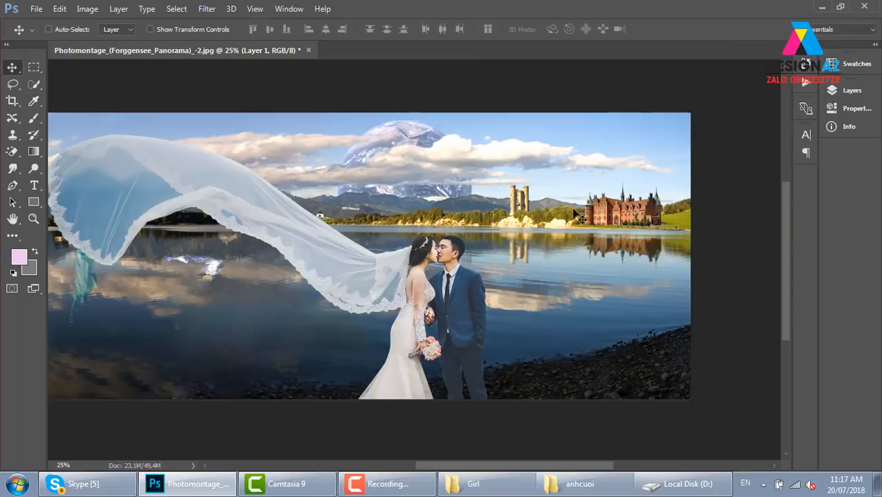
# Select the couple's layer, try shifting it slightly upward, and undo the last change
pyautogui.rightClick(461, 290)
pyautogui.click(484, 293)
pyautogui.moveTo(477, 298); pyautogui.dragTo(479, 273)
pyautogui.hotkey('ctrl', 'z')
# Start Match Color on the couple's layer with the Photomontage panorama as source and Background as the source layer
pyautogui.click(87, 9)
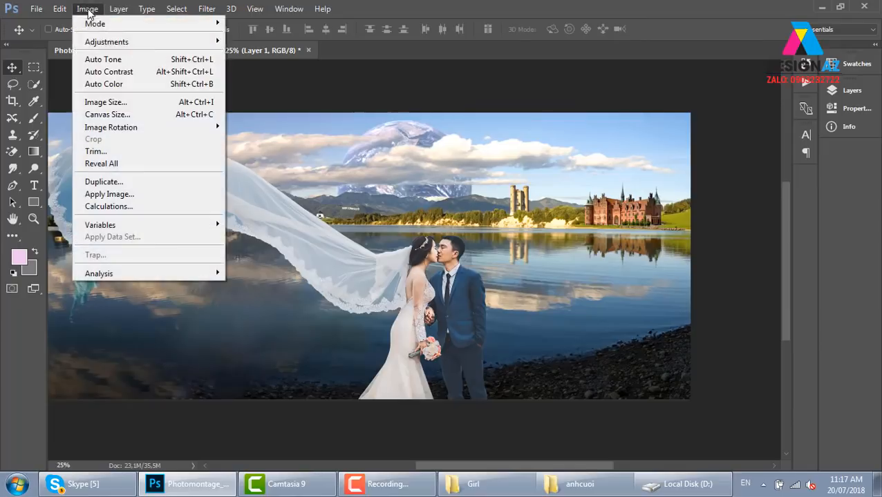
pyautogui.moveTo(138, 41)
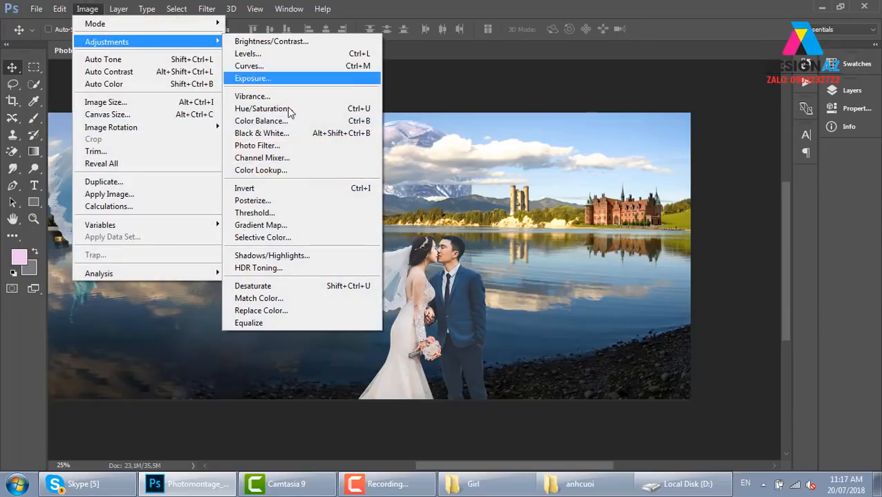
pyautogui.click(291, 299)
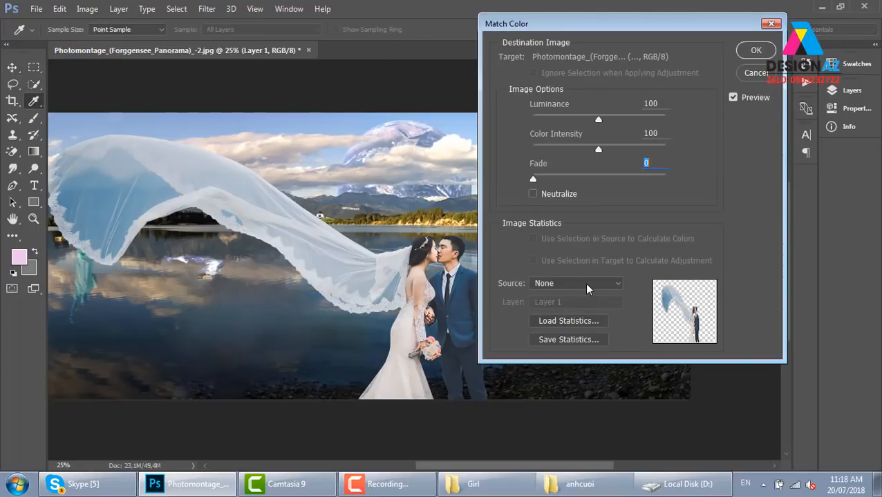
pyautogui.click(586, 286)
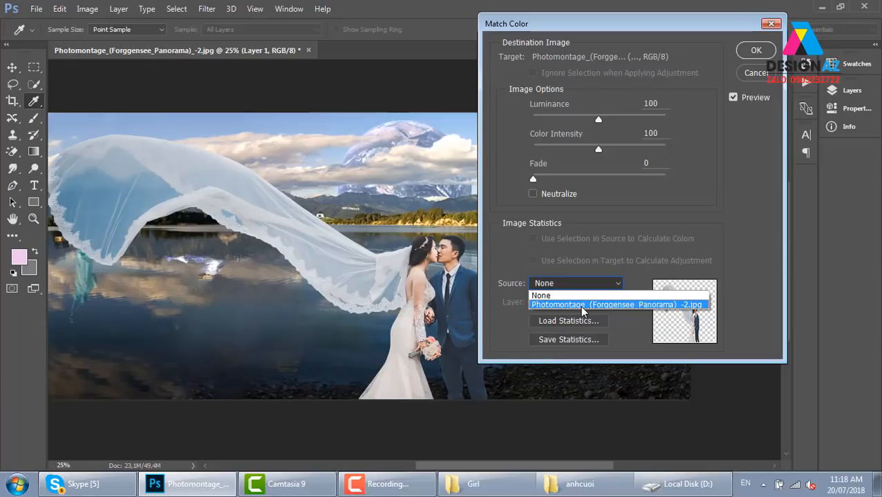
pyautogui.click(583, 304)
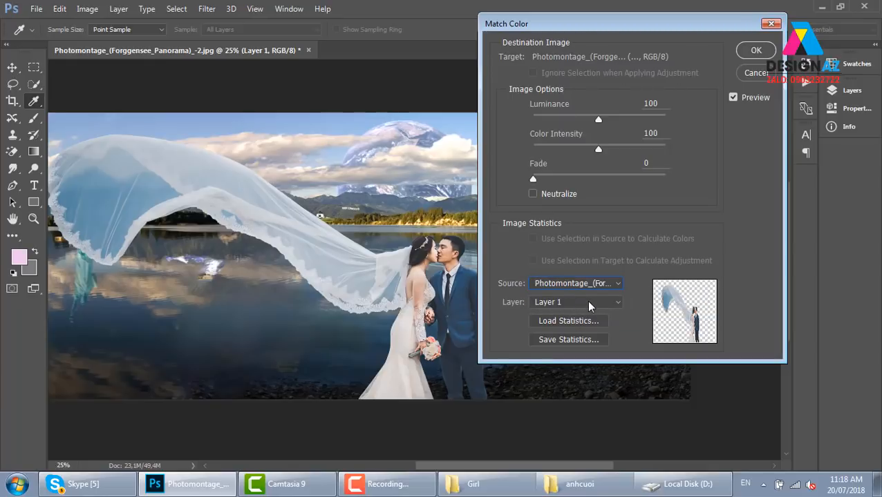
pyautogui.click(590, 304)
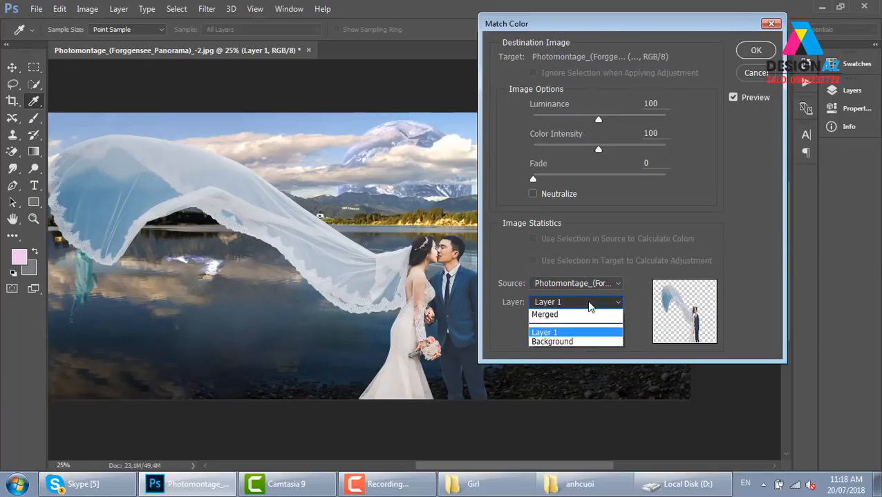
pyautogui.click(582, 343)
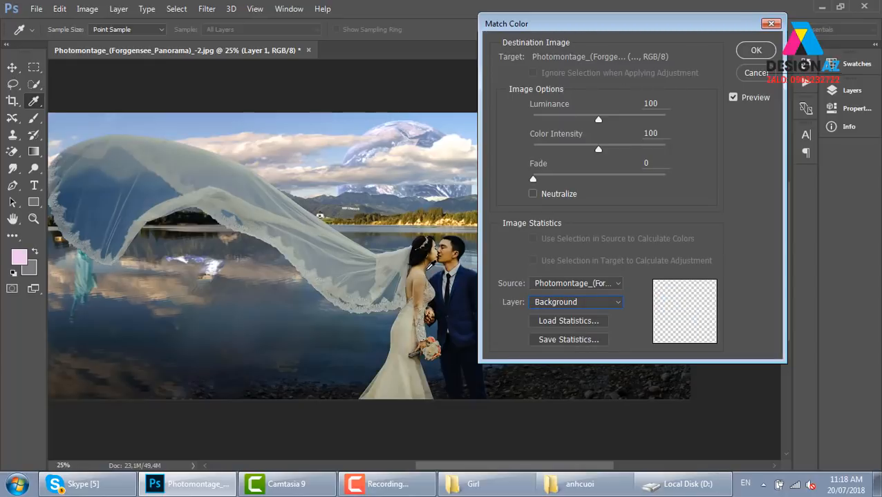
# Set the colour match Fade to 47 and compare the couple with the preview off and on
pyautogui.moveTo(533, 178); pyautogui.dragTo(589, 181)
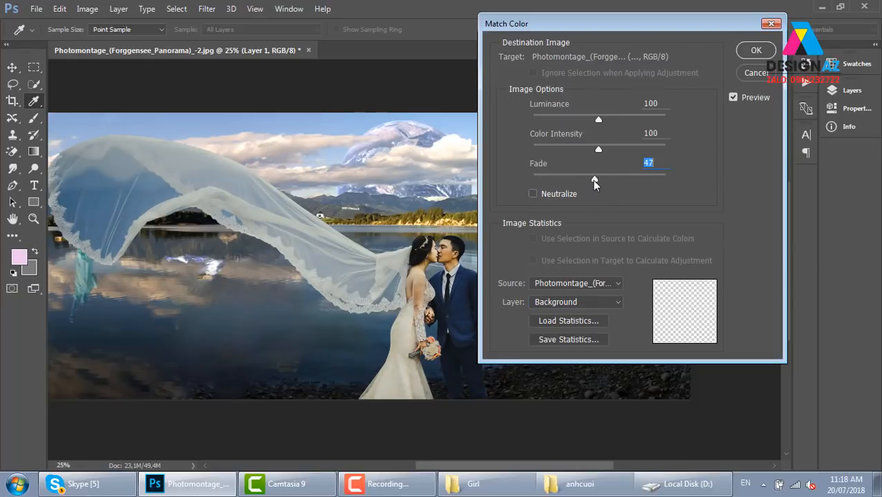
pyautogui.click(733, 98)
pyautogui.click(733, 98)
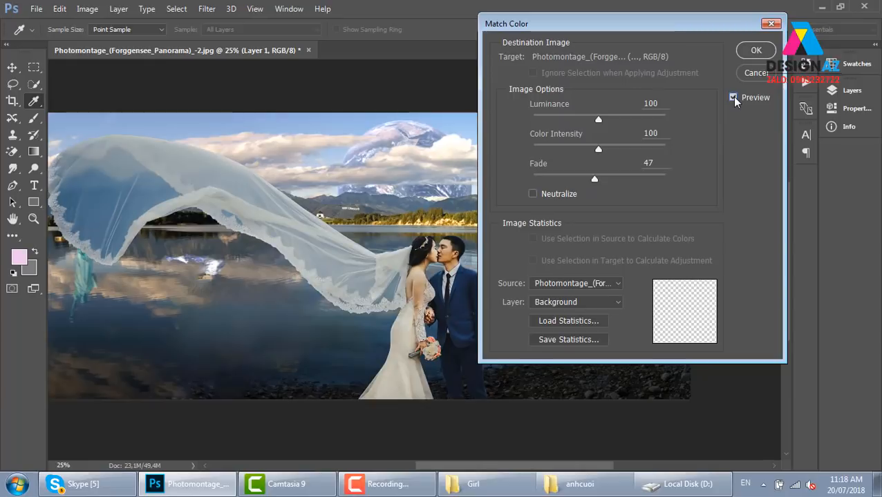
pyautogui.click(733, 98)
pyautogui.click(733, 98)
# Set the Fade to 75 and apply the colour match to the couple's layer
pyautogui.moveTo(684, 34); pyautogui.dragTo(822, 69)
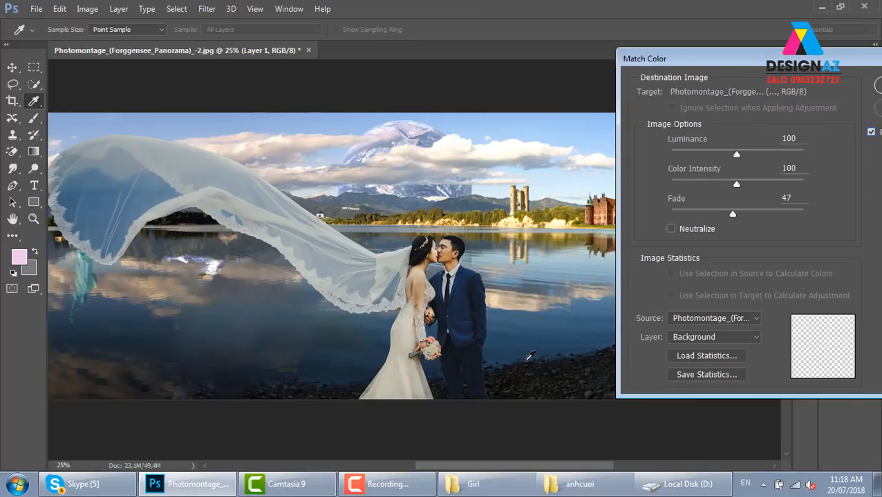
pyautogui.moveTo(735, 211); pyautogui.dragTo(772, 213)
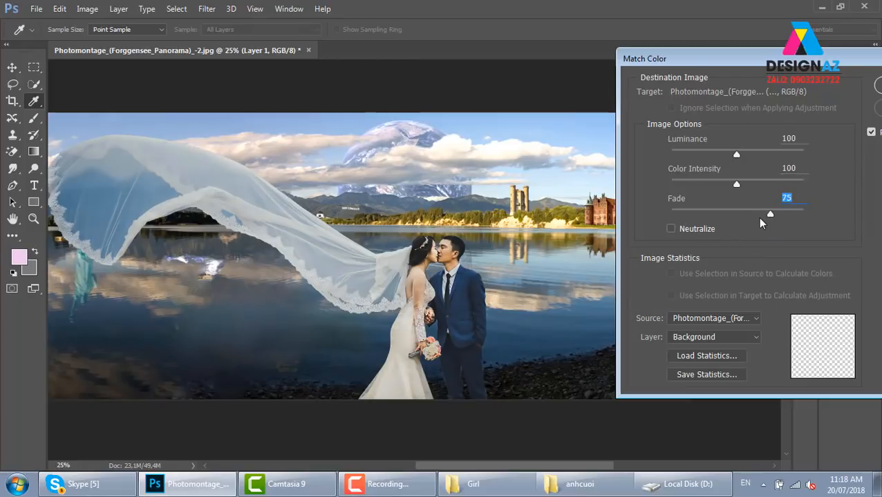
pyautogui.moveTo(726, 58); pyautogui.dragTo(598, 59)
pyautogui.click(770, 91)
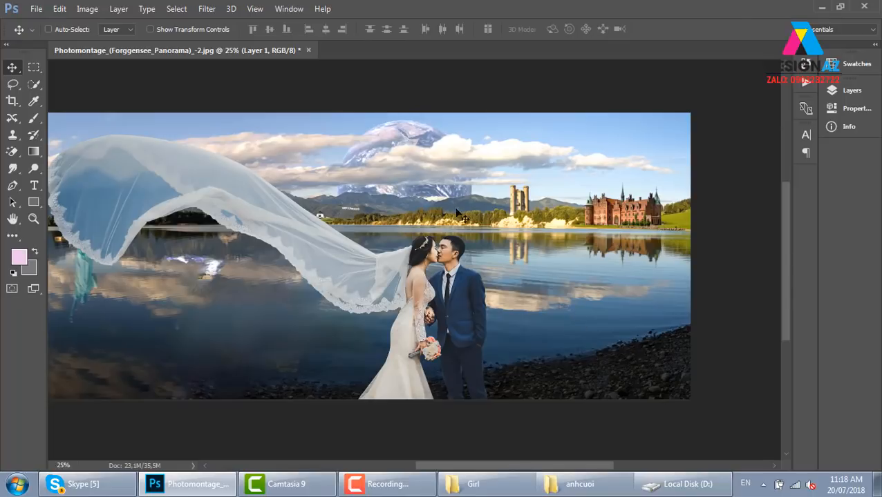
# Show the Channels panel and move it clear of the veil and the couple
pyautogui.click(293, 9)
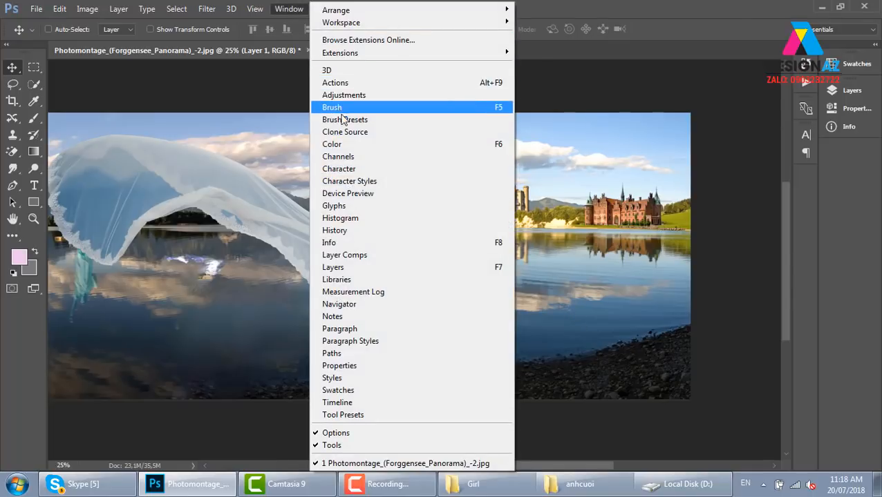
pyautogui.click(360, 157)
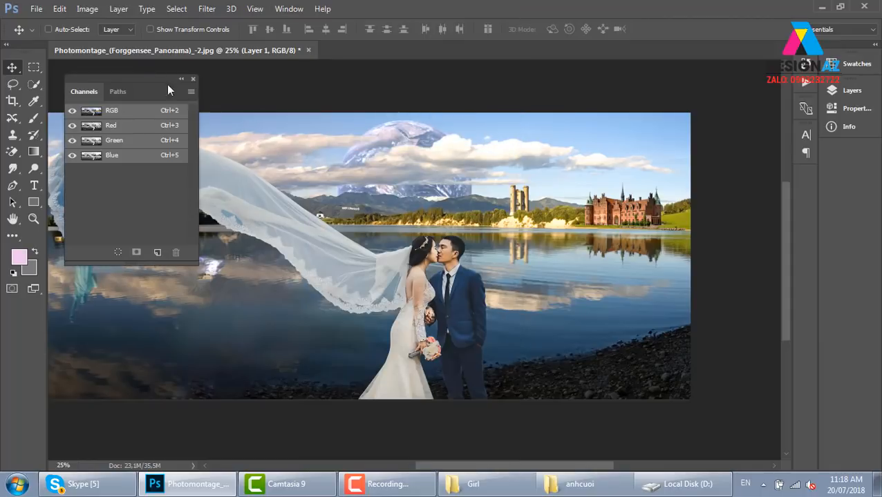
pyautogui.moveTo(150, 80); pyautogui.dragTo(681, 101)
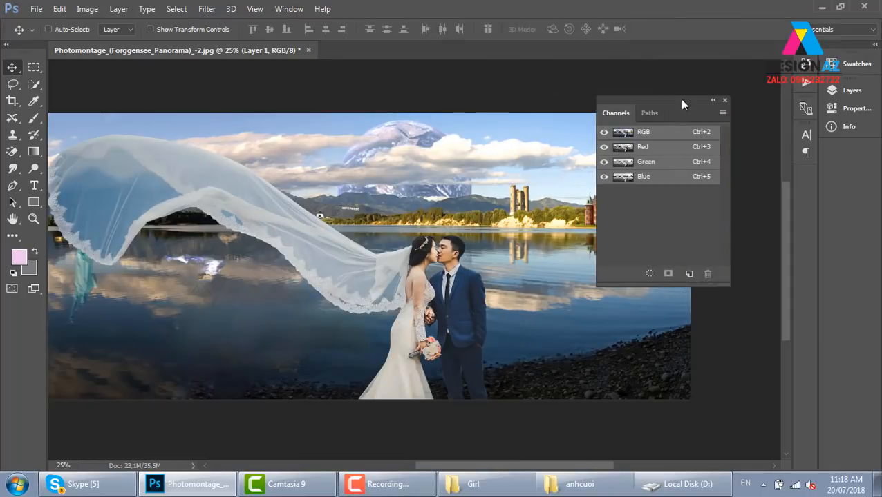
# Compare the veil's contrast against the backdrop in the Red, Green and Blue channels
pyautogui.click(649, 148)
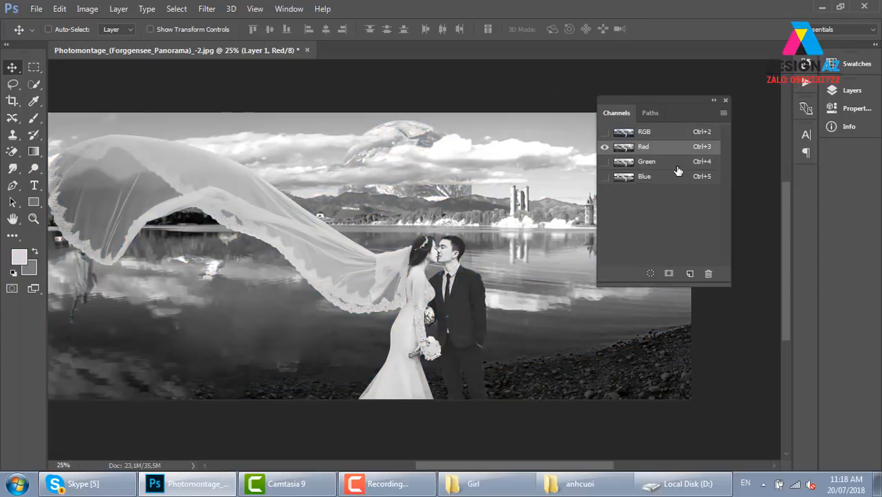
pyautogui.click(669, 163)
pyautogui.click(669, 179)
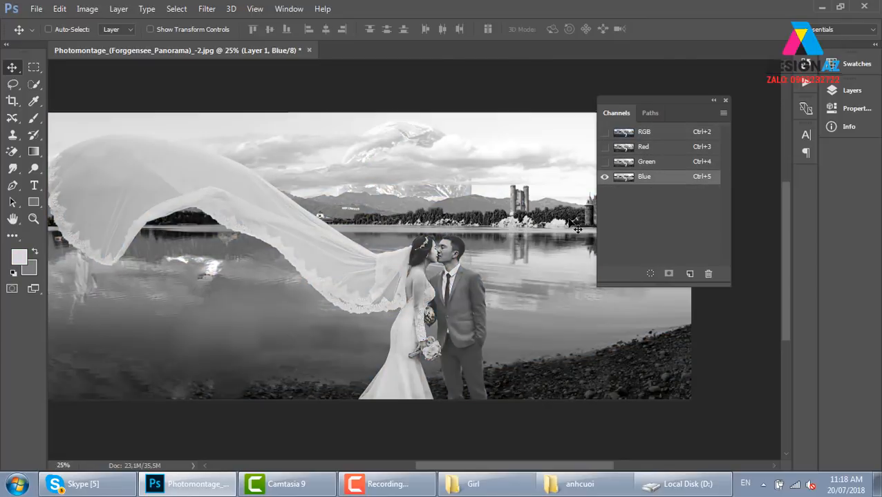
pyautogui.click(653, 147)
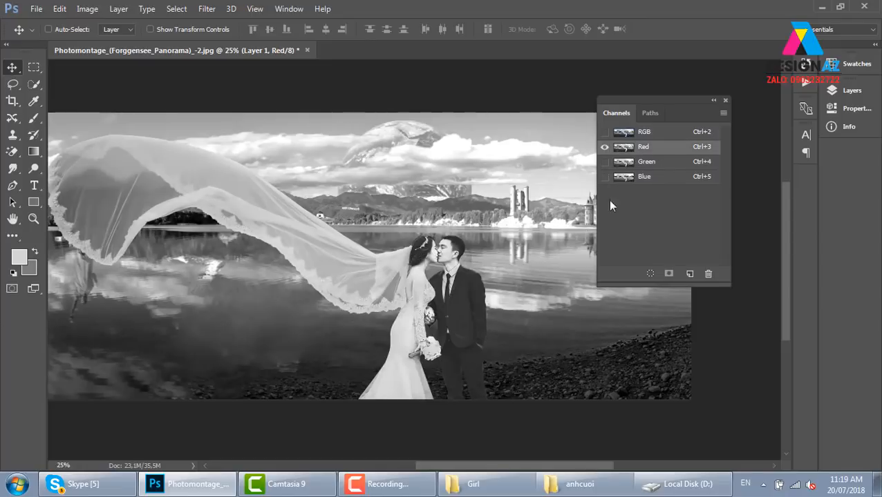
pyautogui.click(653, 178)
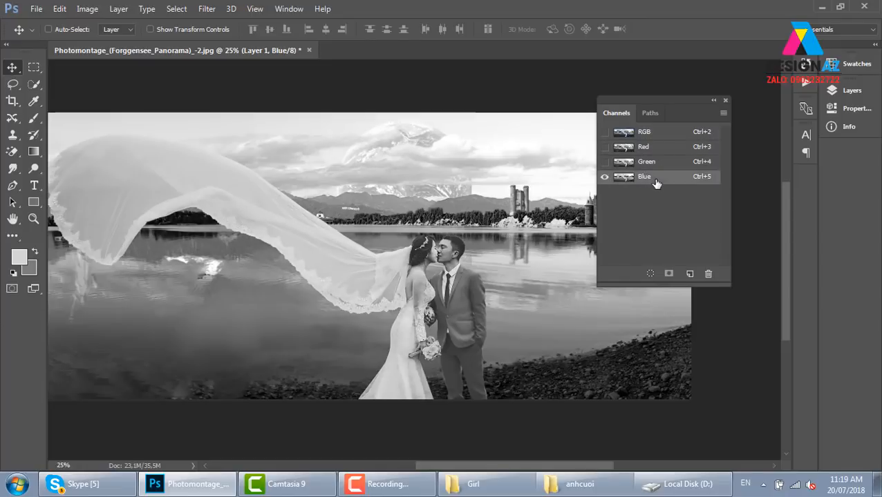
pyautogui.click(662, 165)
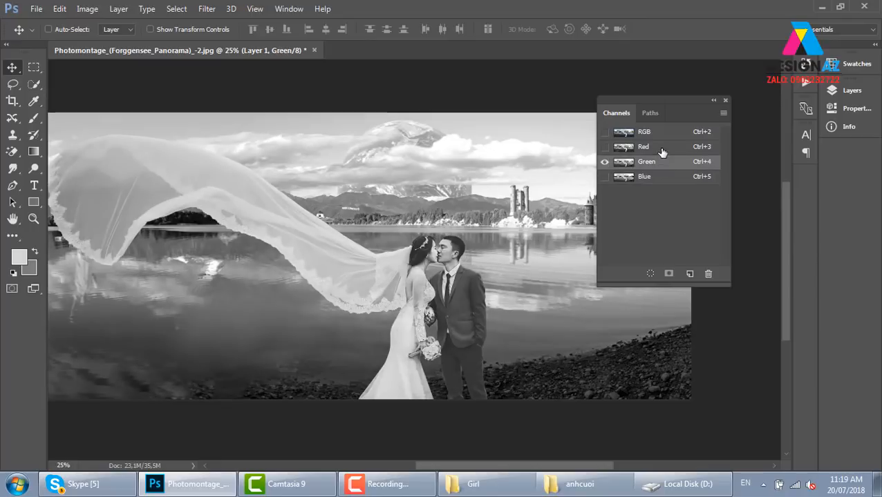
# Load the Red channel's bright areas as a selection
pyautogui.click(661, 149)
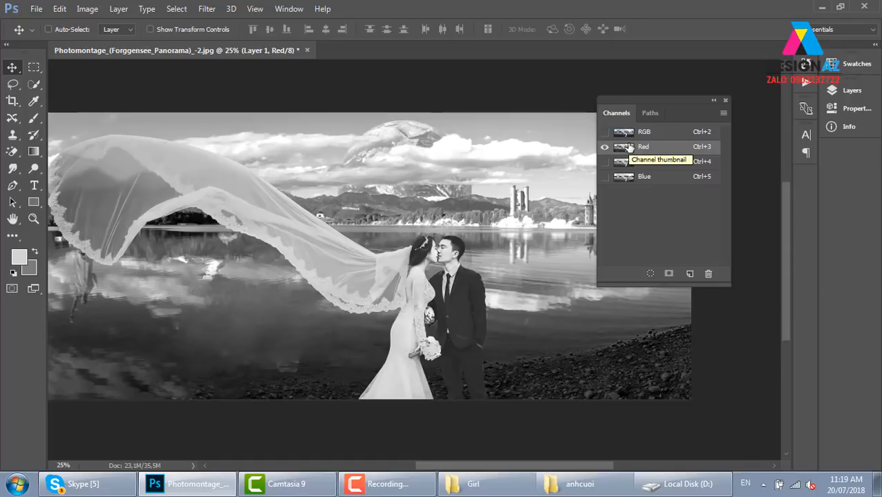
pyautogui.press('ctrl')
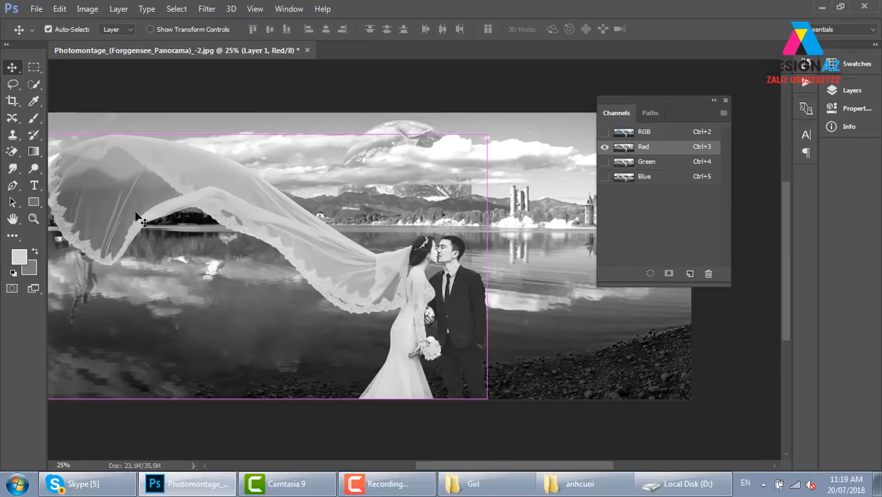
pyautogui.keyDown('ctrl'); pyautogui.click(625, 150); pyautogui.keyUp('ctrl')
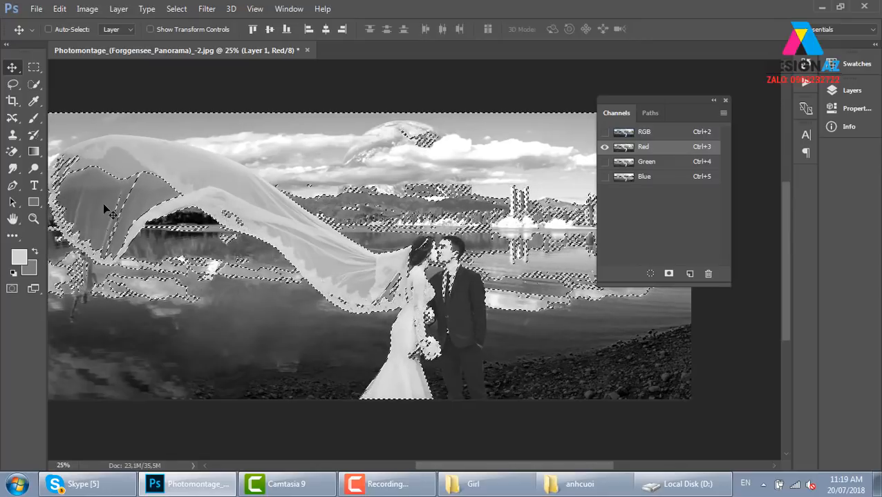
# Restore the RGB composite and add a layer mask to Layer 1 from the active selection
pyautogui.click(627, 134)
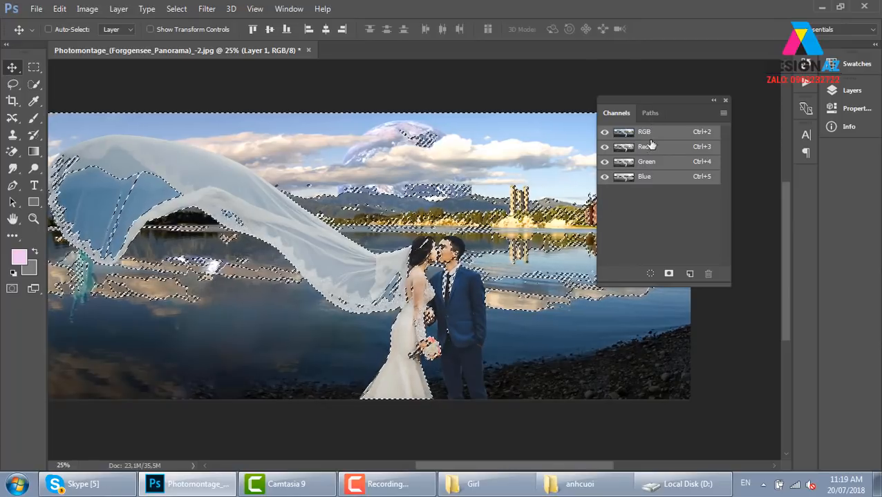
pyautogui.press('F7')
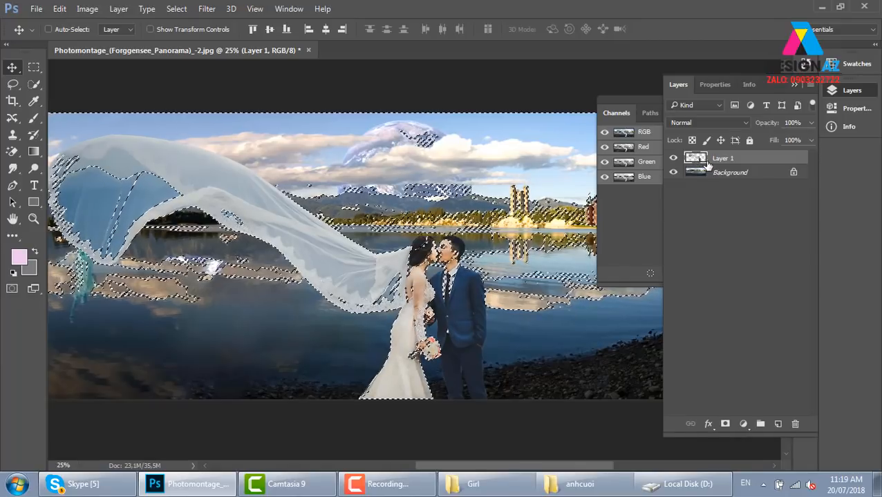
pyautogui.click(724, 424)
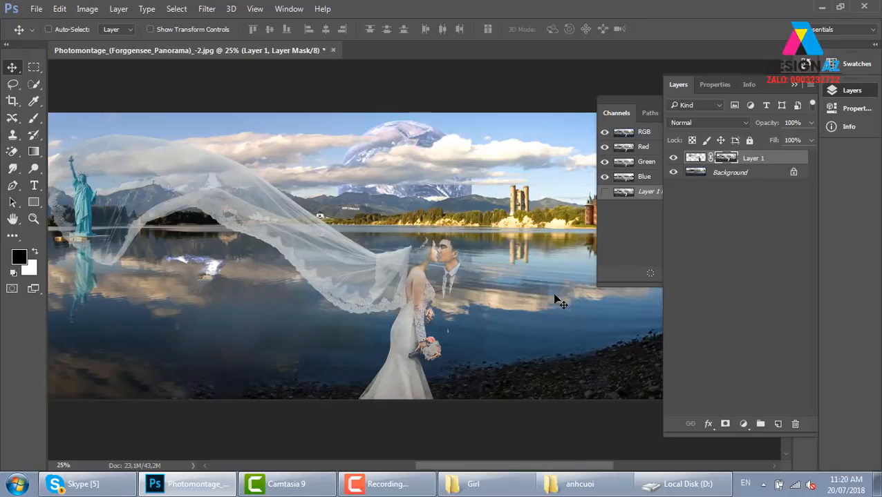
# Set up a white Brush at 143 px for painting on Layer 1's mask
pyautogui.press('b')
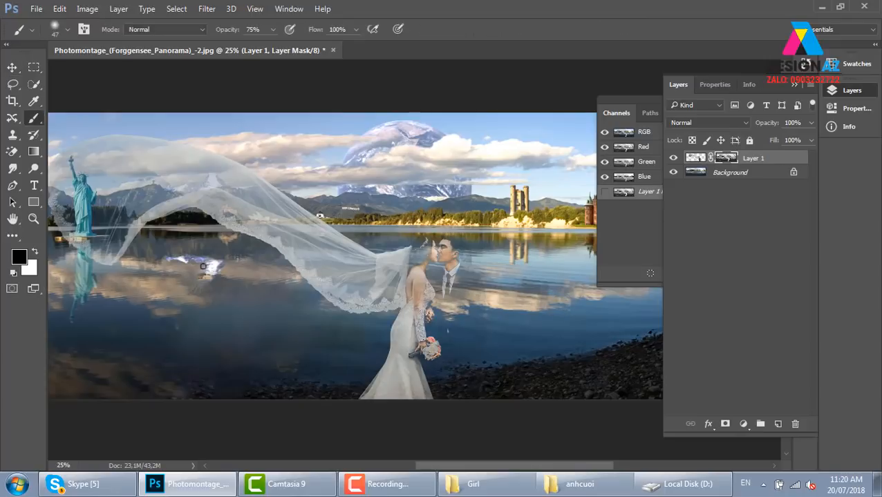
pyautogui.click(20, 259)
pyautogui.write('ffffff')
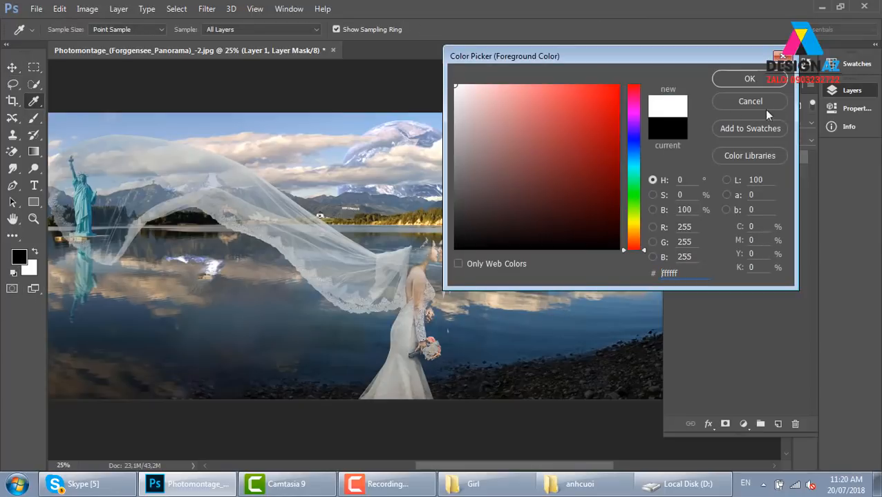
pyautogui.click(745, 79)
pyautogui.rightClick(488, 169)
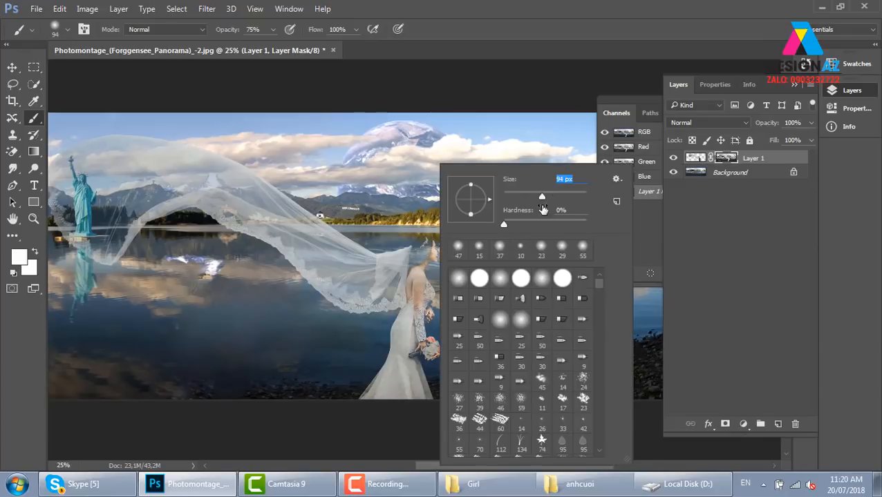
pyautogui.moveTo(542, 198); pyautogui.dragTo(553, 198)
pyautogui.press('Return')
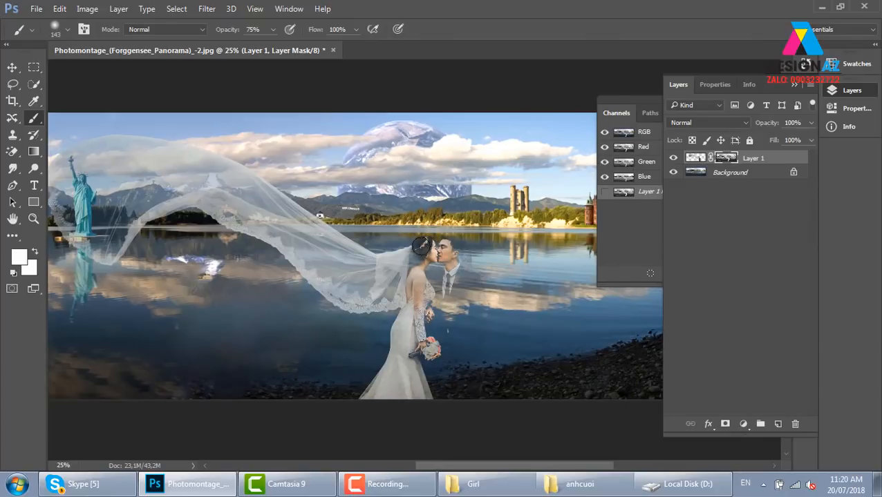
# Raise the brush opacity to 100% and paint the bride and groom fully back in on Layer 1's mask
pyautogui.click(273, 30)
pyautogui.moveTo(291, 54); pyautogui.dragTo(320, 57)
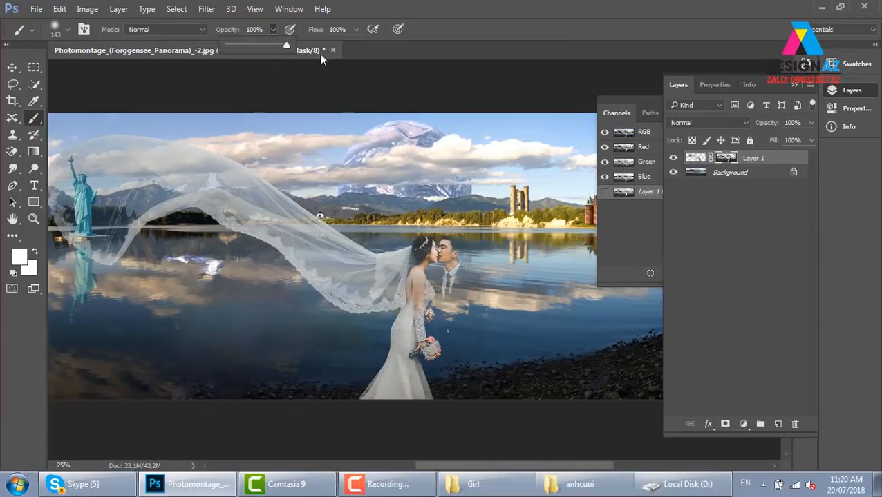
pyautogui.moveTo(430, 242)
pyautogui.mouseDown()
pyautogui.moveTo(483, 320)
pyautogui.moveTo(467, 294)
pyautogui.moveTo(479, 358)
pyautogui.moveTo(467, 368)
pyautogui.moveTo(436, 256)
pyautogui.moveTo(442, 333)
pyautogui.moveTo(433, 373)
pyautogui.moveTo(435, 315)
pyautogui.moveTo(415, 386)
pyautogui.moveTo(402, 351)
pyautogui.moveTo(386, 396)
pyautogui.moveTo(441, 401)
pyautogui.moveTo(380, 402)
pyautogui.mouseUp()
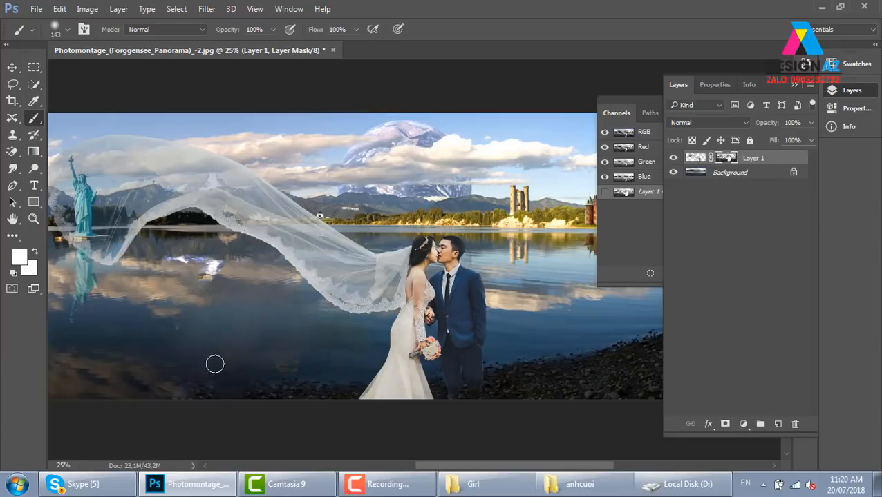
# Strengthen the veil's far end around the statue on Layer 1's mask, painting at 53% and 100% brush opacity
pyautogui.click(274, 29)
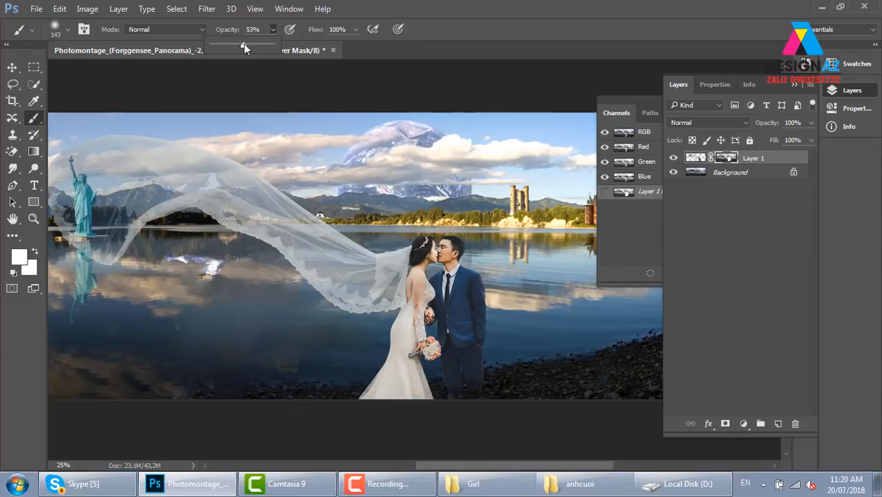
pyautogui.moveTo(115, 233)
pyautogui.mouseDown()
pyautogui.moveTo(94, 259)
pyautogui.moveTo(134, 233)
pyautogui.moveTo(118, 262)
pyautogui.moveTo(67, 236)
pyautogui.moveTo(176, 303)
pyautogui.mouseUp()
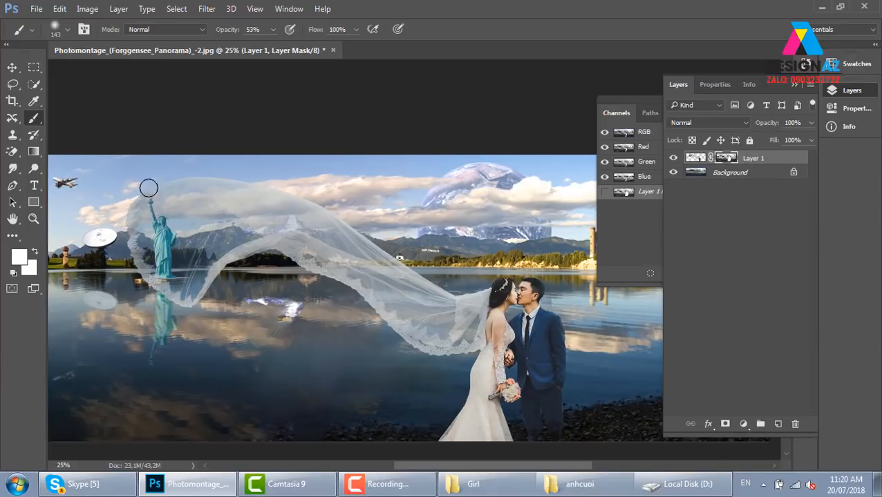
pyautogui.click(273, 29)
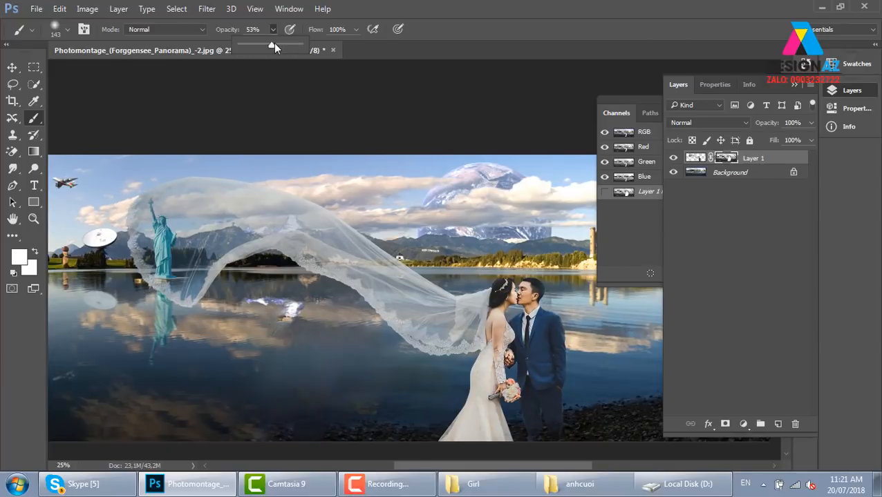
pyautogui.moveTo(271, 44); pyautogui.dragTo(342, 59)
pyautogui.click(127, 208)
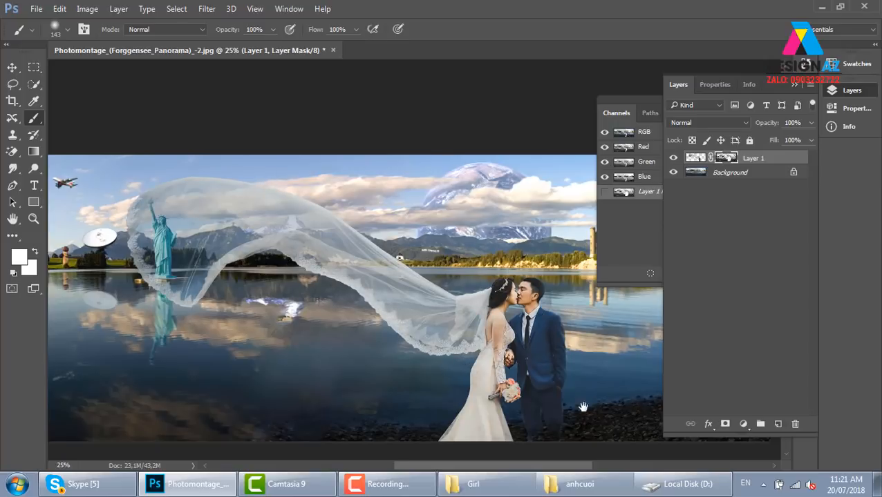
# Target Layer 1's image instead of its mask with the Move tool and view the whole composite
pyautogui.moveTo(580, 405); pyautogui.dragTo(522, 378)
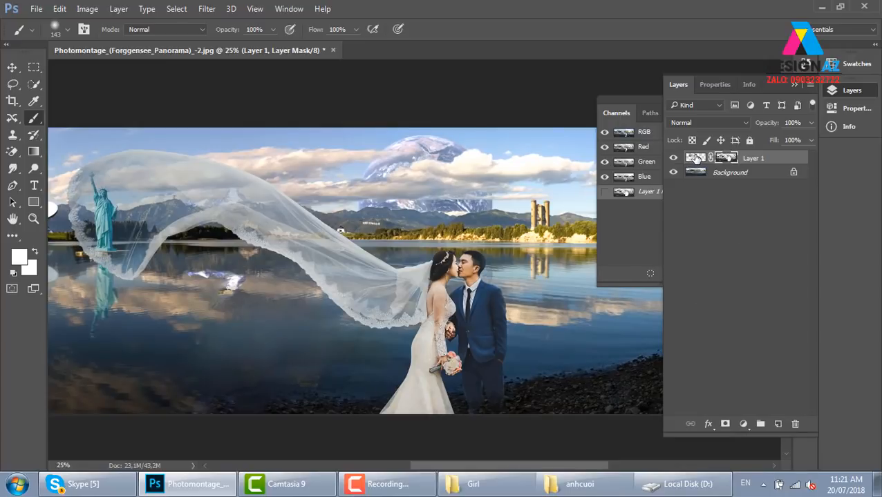
pyautogui.click(696, 159)
pyautogui.press('v')
pyautogui.moveTo(365, 290); pyautogui.dragTo(419, 321)
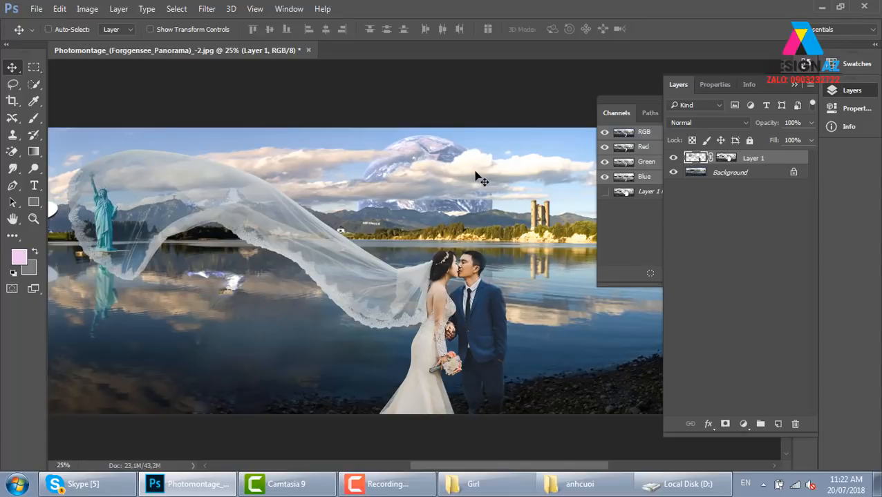
pyautogui.hotkey('ctrl', '-')
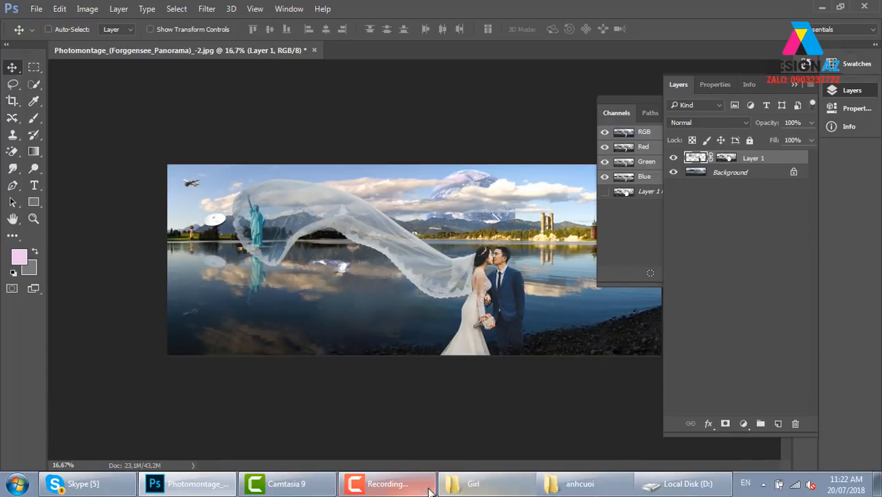